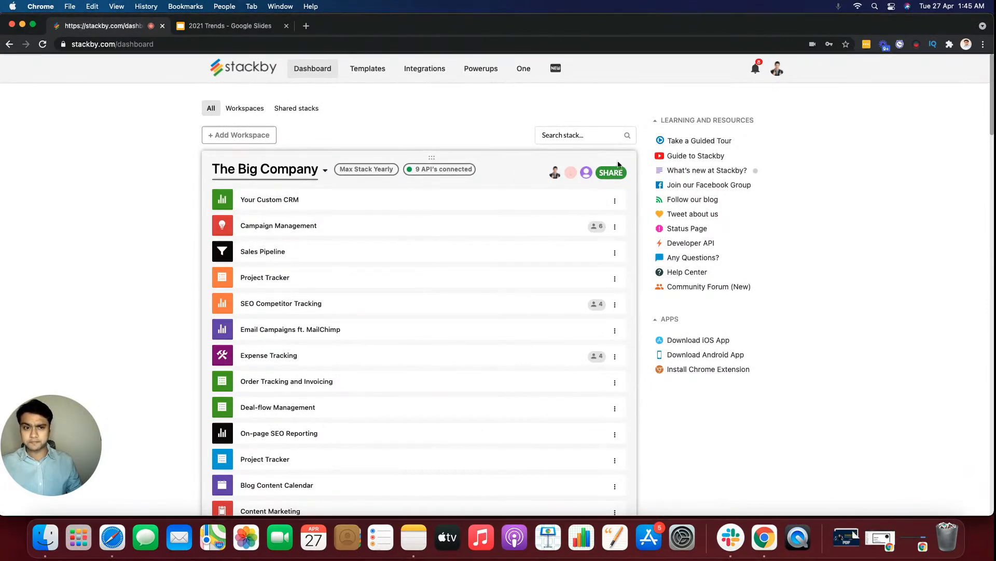
# Draft an invitation to The Big Company workspace for a suggested contact with Owner permission, view the sharing choices, and discard it.
pyautogui.click(586, 172)
pyautogui.click(482, 202)
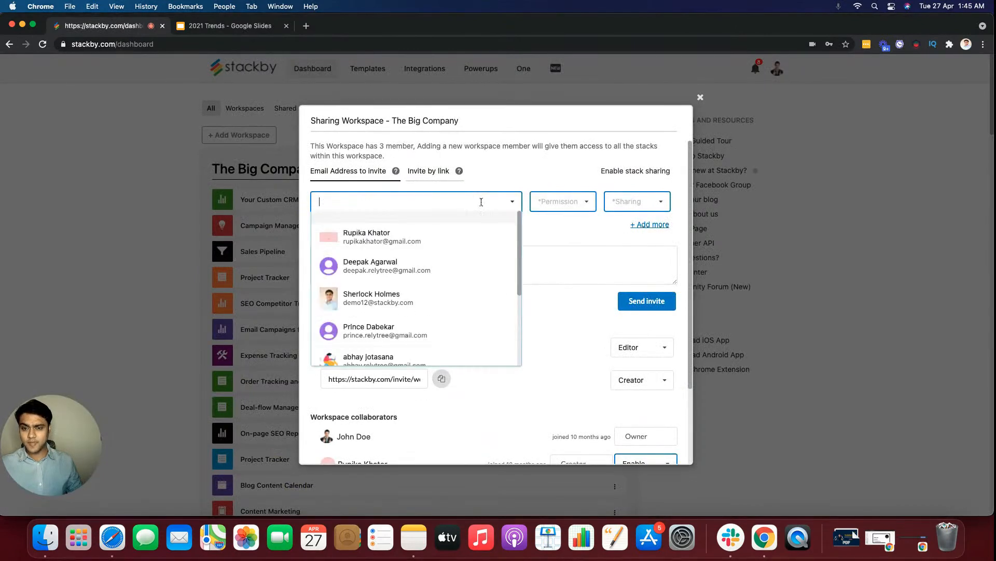
pyautogui.click(465, 239)
pyautogui.click(581, 205)
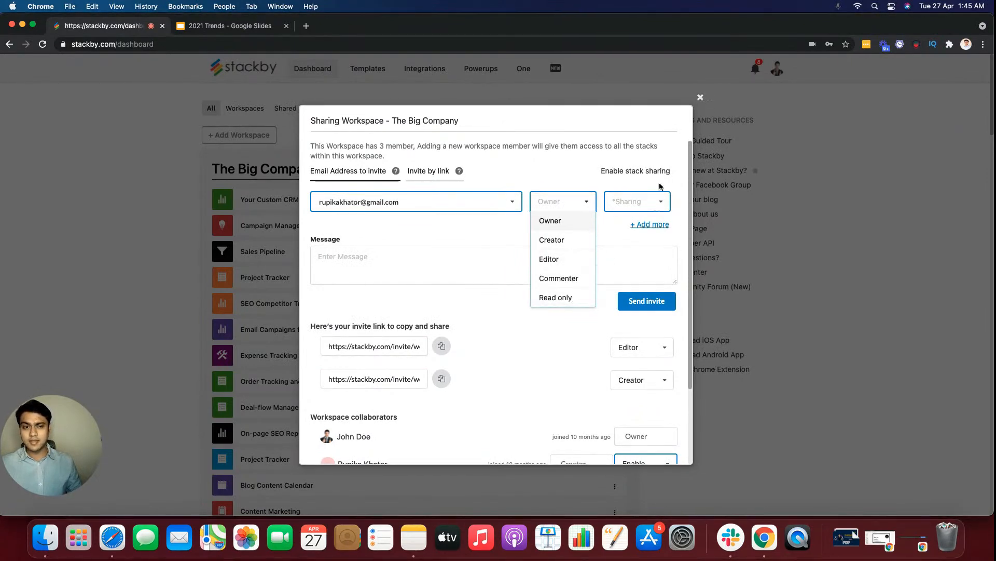
pyautogui.click(550, 221)
pyautogui.click(652, 206)
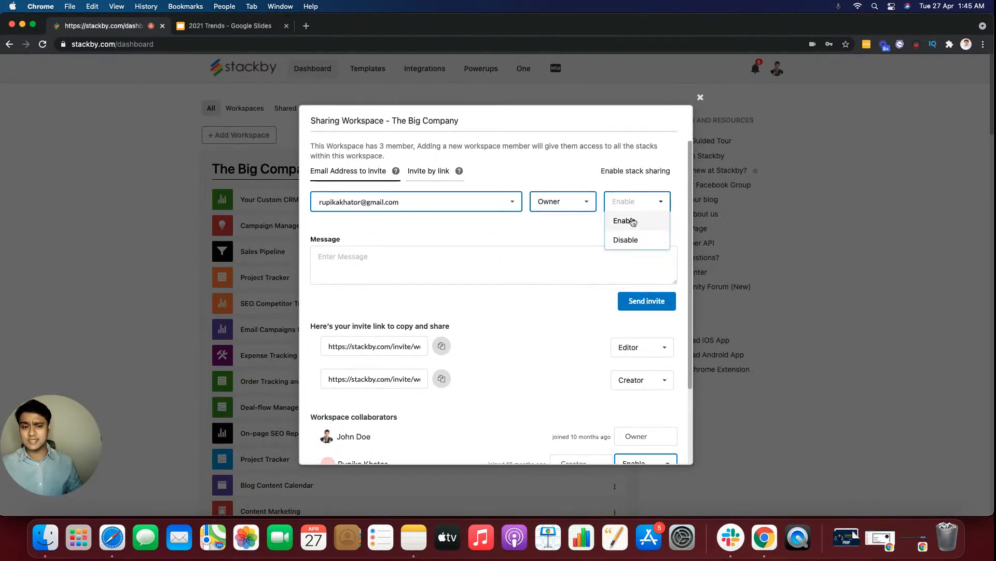
pyautogui.click(699, 97)
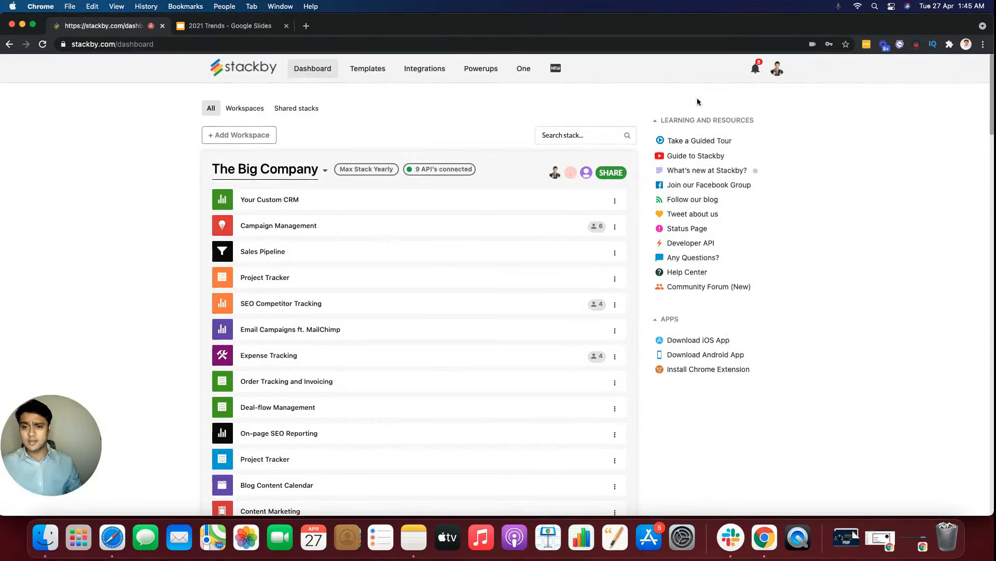
# Start a share invitation for the Your Custom CRM stack with a suggested contact, view the permission levels, and discard it.
pyautogui.click(615, 201)
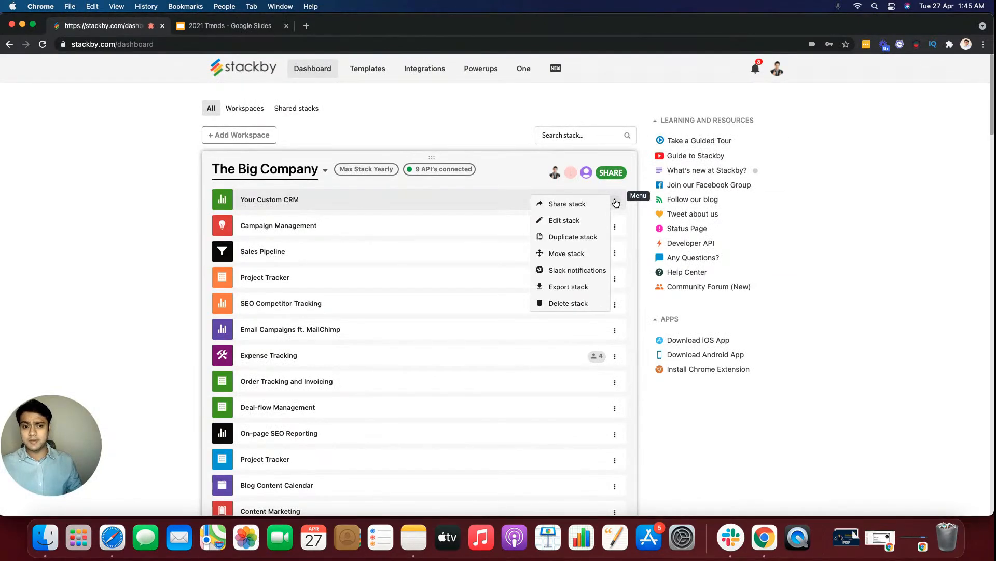
pyautogui.click(586, 209)
pyautogui.click(510, 193)
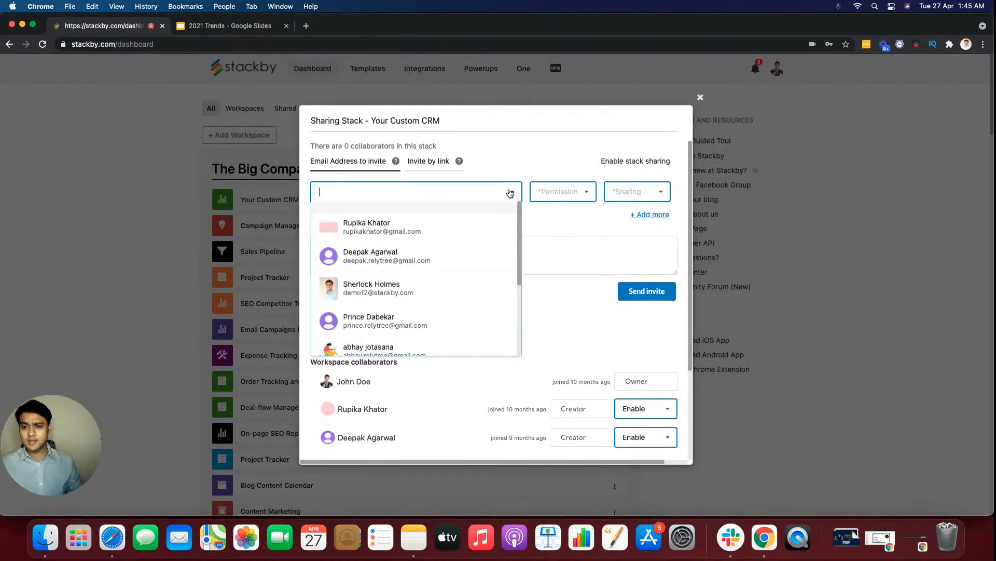
pyautogui.click(463, 258)
pyautogui.click(574, 193)
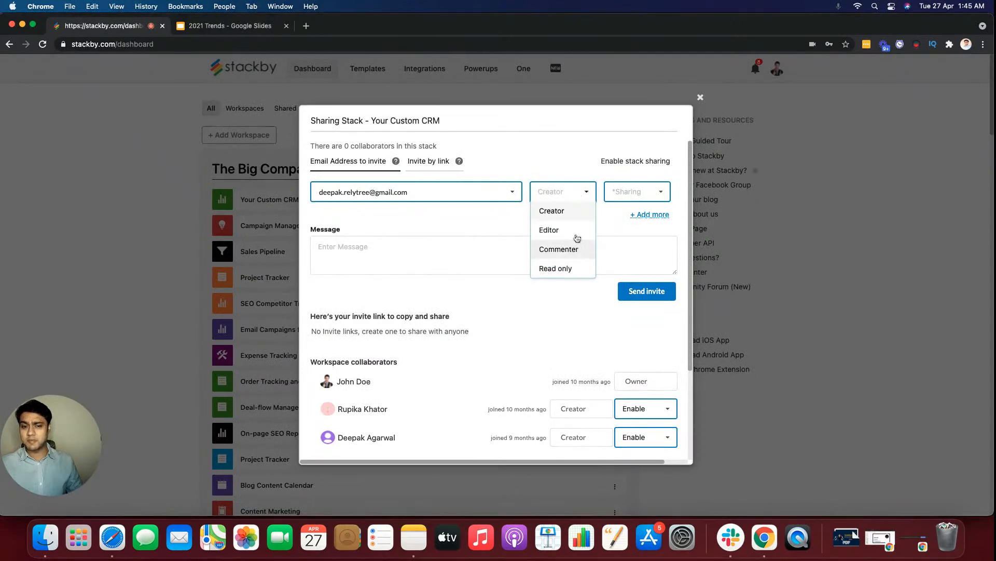
pyautogui.click(702, 98)
pyautogui.click(701, 97)
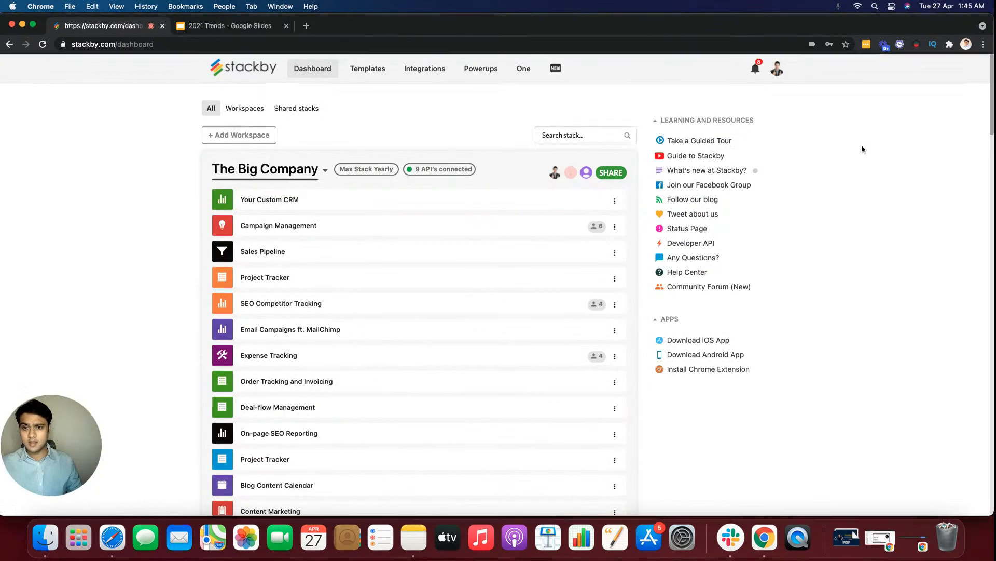
# Review the data import sources offered for a new stack in The Big Company workspace, and close the list.
pyautogui.scroll(-1, 871, 188)
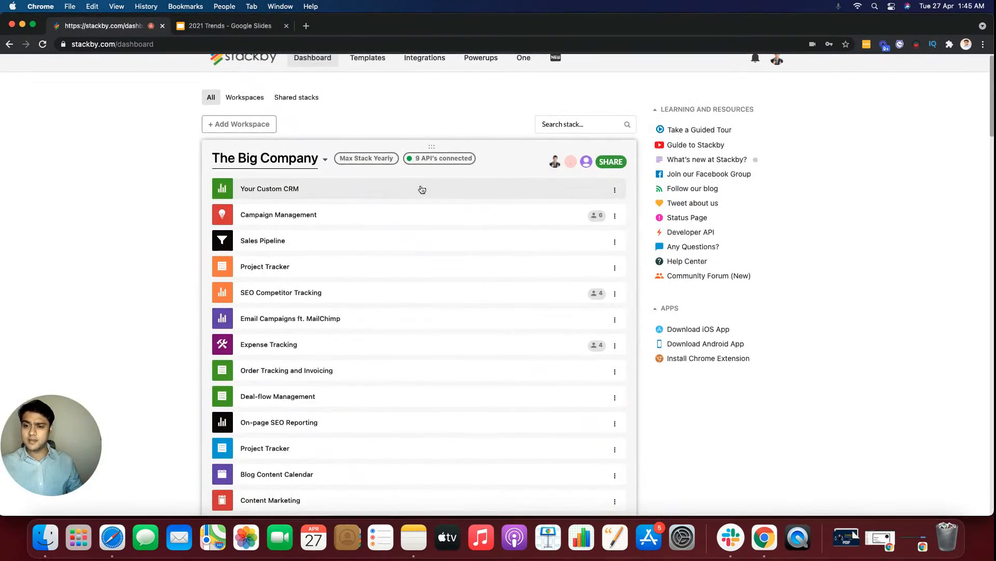
pyautogui.scroll(-3, 422, 190)
pyautogui.scroll(-3, 399, 310)
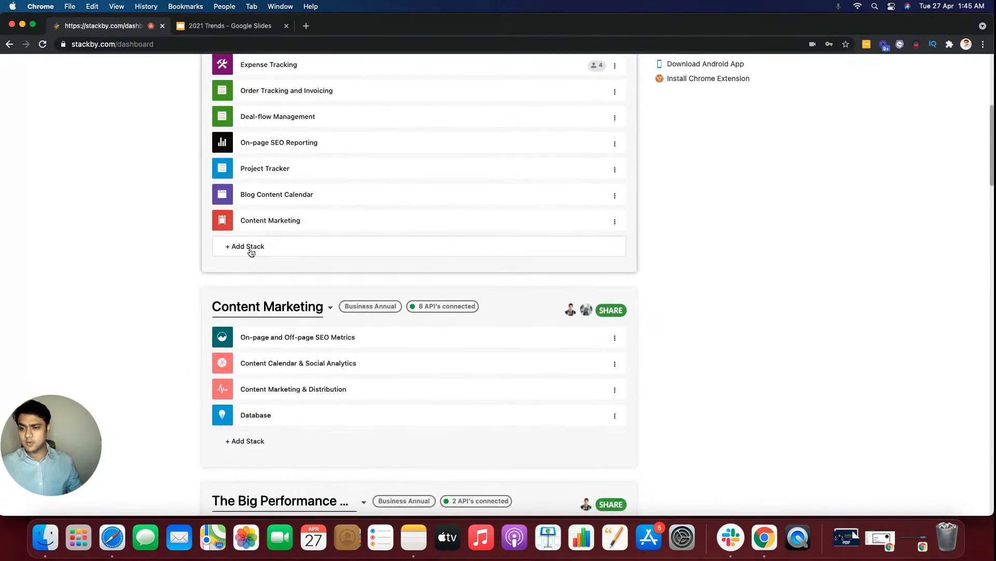
pyautogui.click(254, 248)
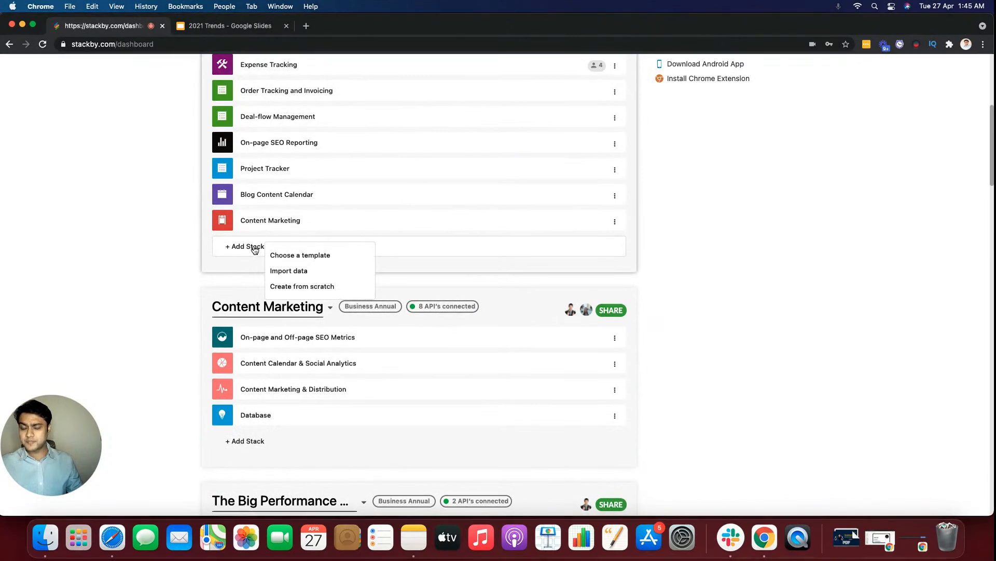
pyautogui.click(287, 271)
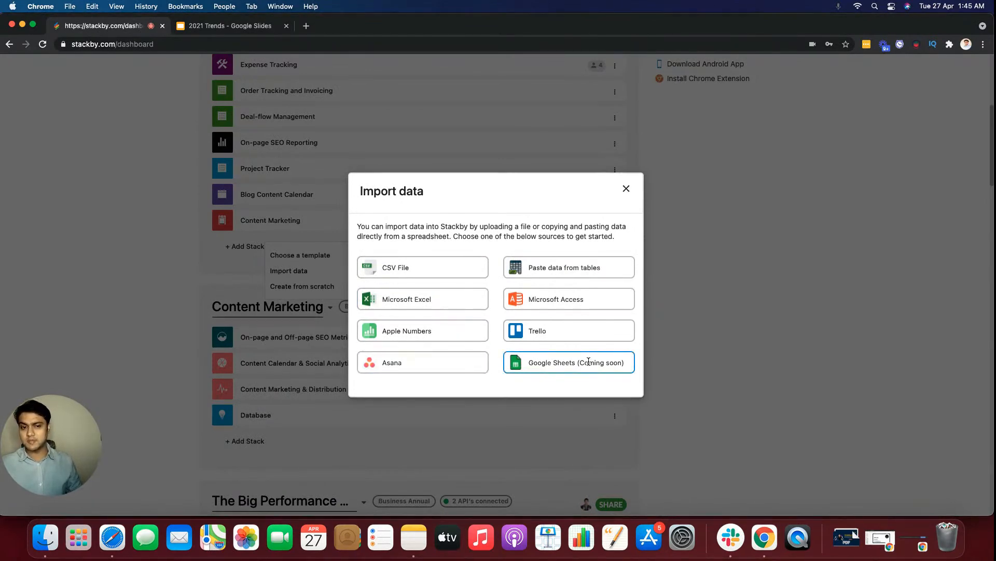
pyautogui.click(626, 191)
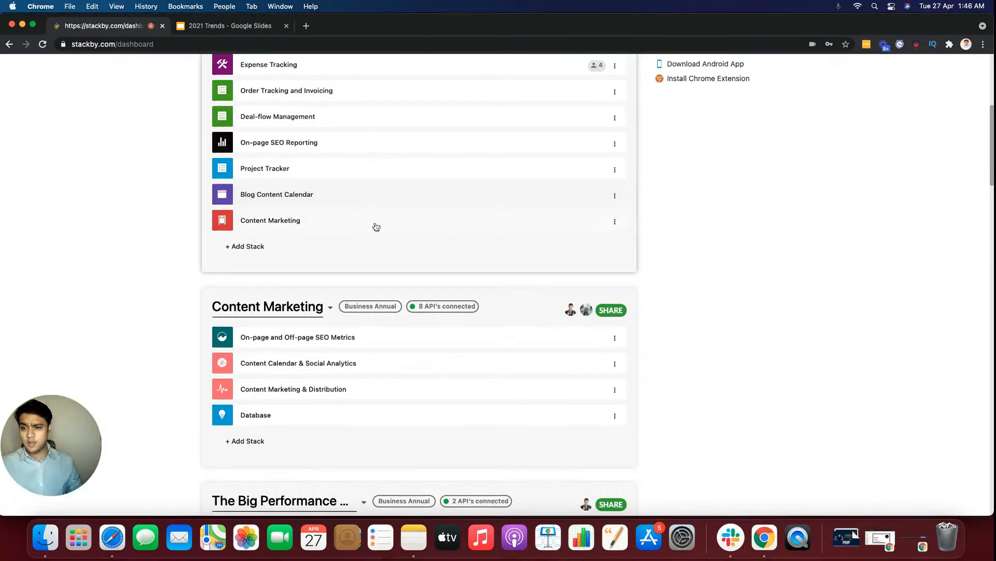
# Start a new stack from a template in The Big Company workspace and browse the Marketing category of the template gallery.
pyautogui.click(255, 247)
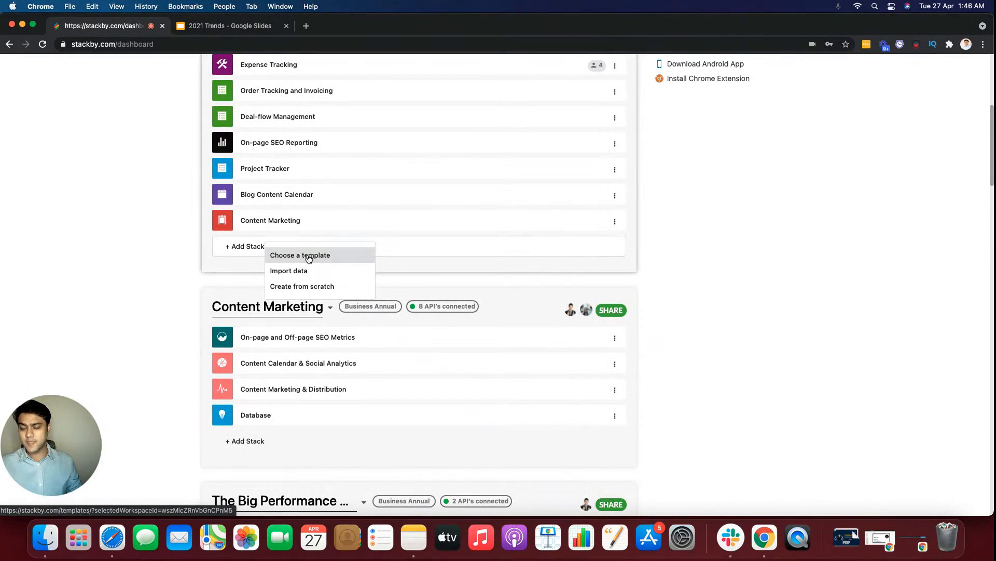
pyautogui.click(313, 257)
pyautogui.scroll(-6, 560, 242)
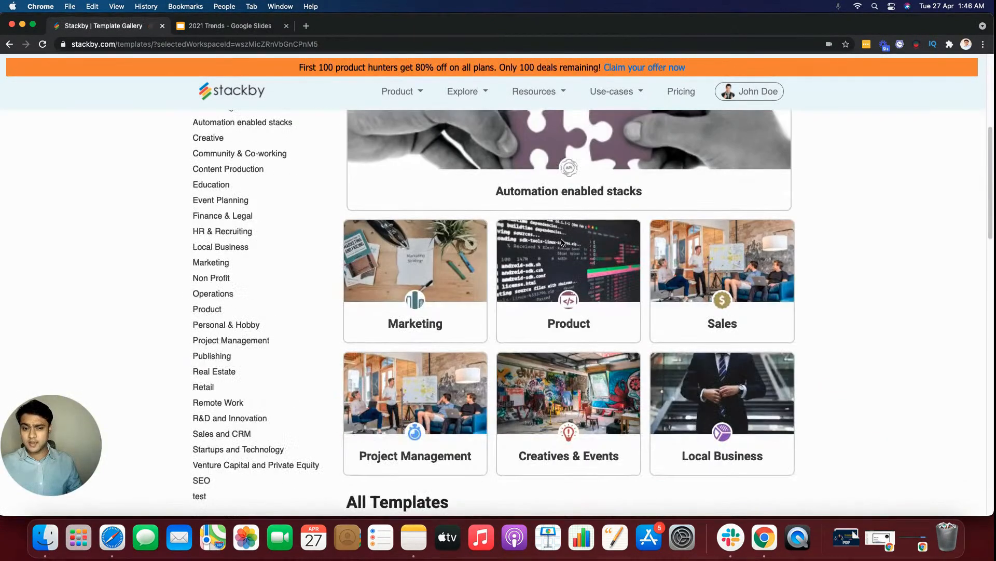
pyautogui.scroll(-3, 607, 276)
pyautogui.scroll(4, 257, 304)
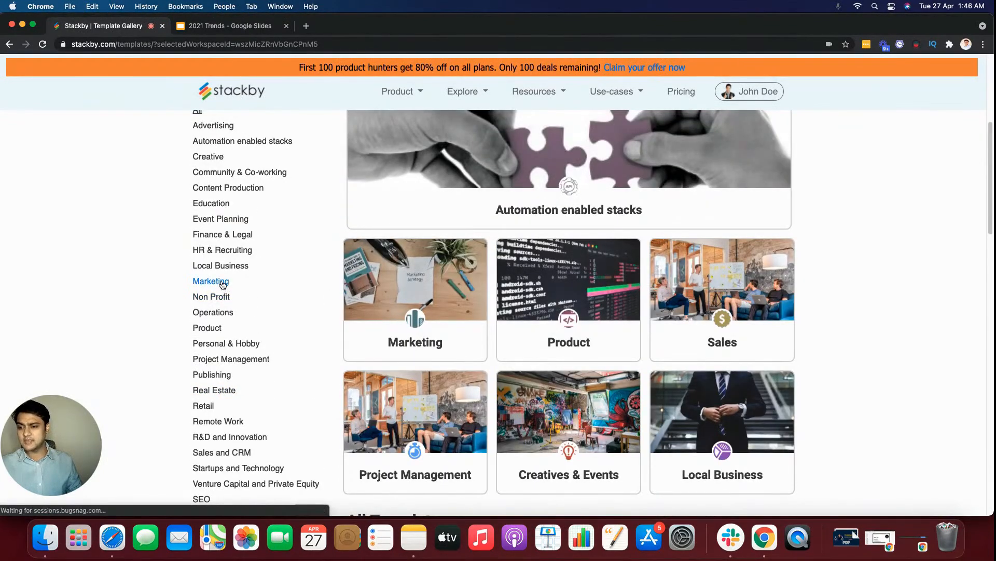
pyautogui.click(222, 282)
pyautogui.scroll(-5, 688, 280)
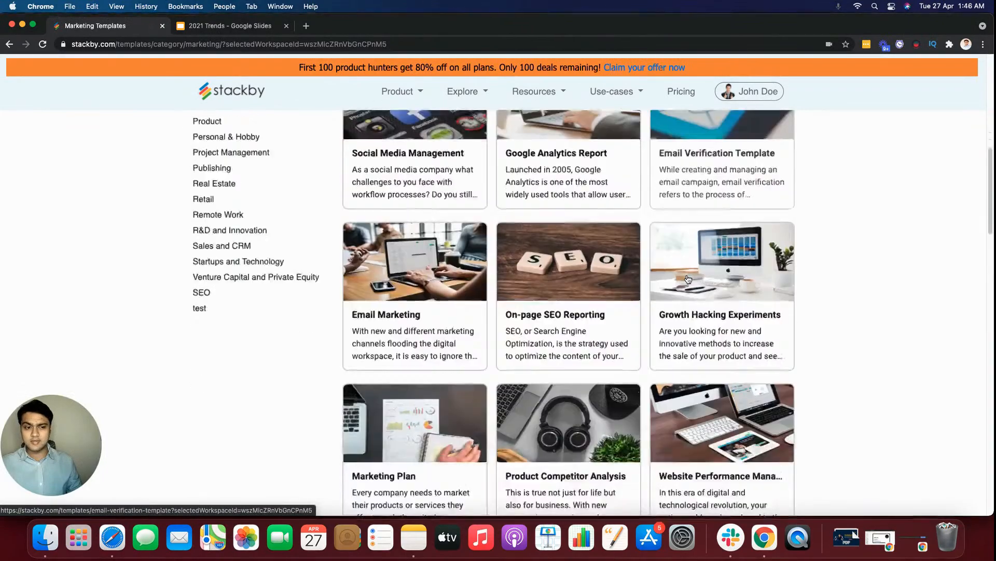
pyautogui.scroll(4, 429, 205)
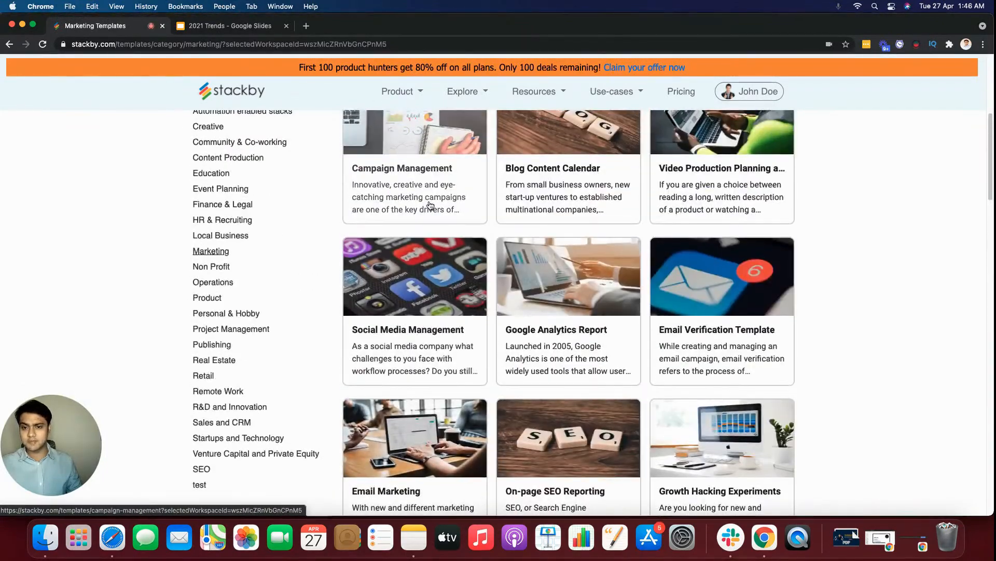
# Open the Campaign Management template and examine the rows and columns of its embedded table preview.
pyautogui.click(430, 205)
pyautogui.scroll(-3, 782, 293)
pyautogui.scroll(-12, 783, 292)
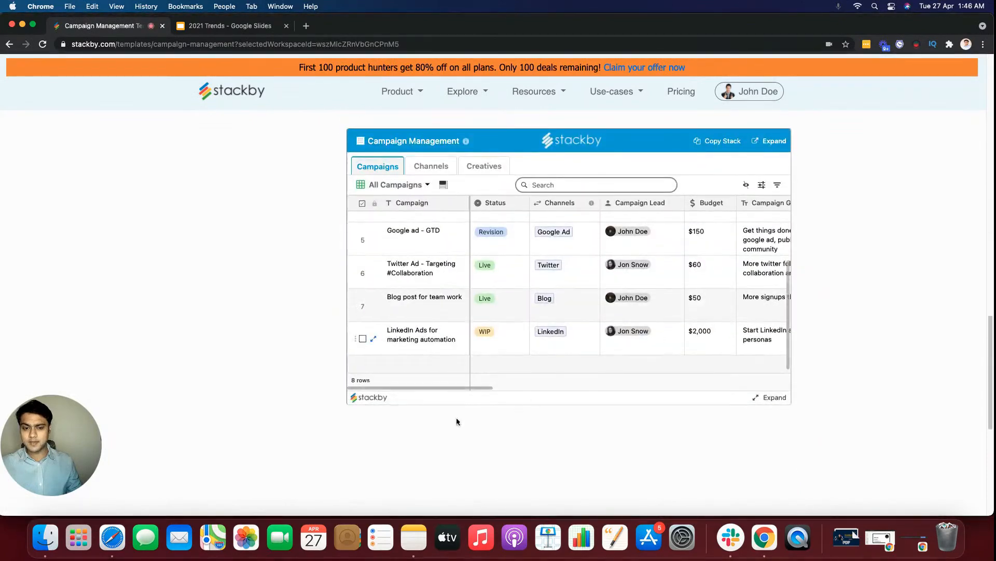
pyautogui.moveTo(462, 388); pyautogui.dragTo(767, 383)
pyautogui.hscroll(-10, 770, 352)
pyautogui.hscroll(10, 773, 332)
pyautogui.scroll(2, 774, 322)
pyautogui.scroll(12, 835, 306)
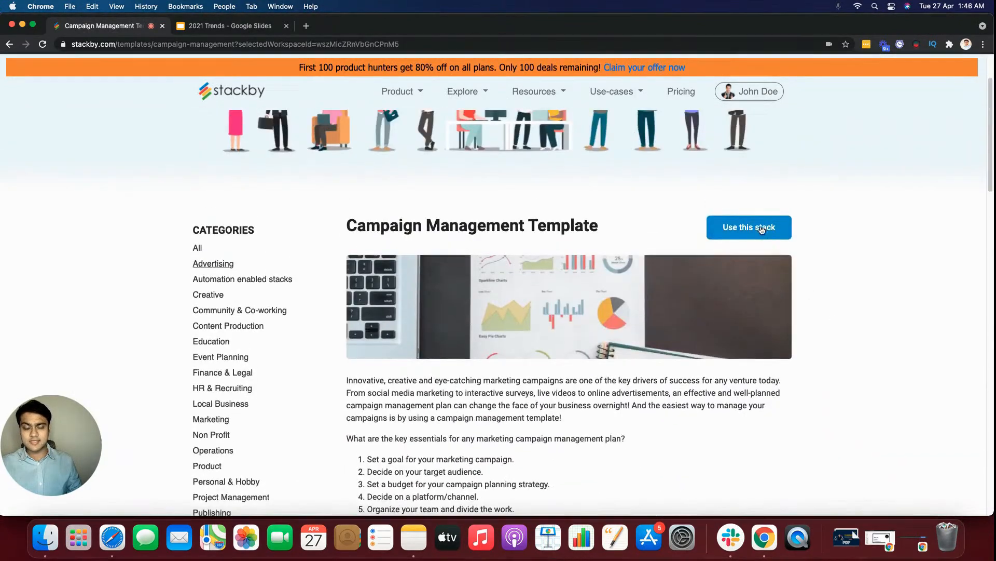
# Use the Campaign Management template as a new stack and locate it in The Big Company workspace.
pyautogui.click(762, 230)
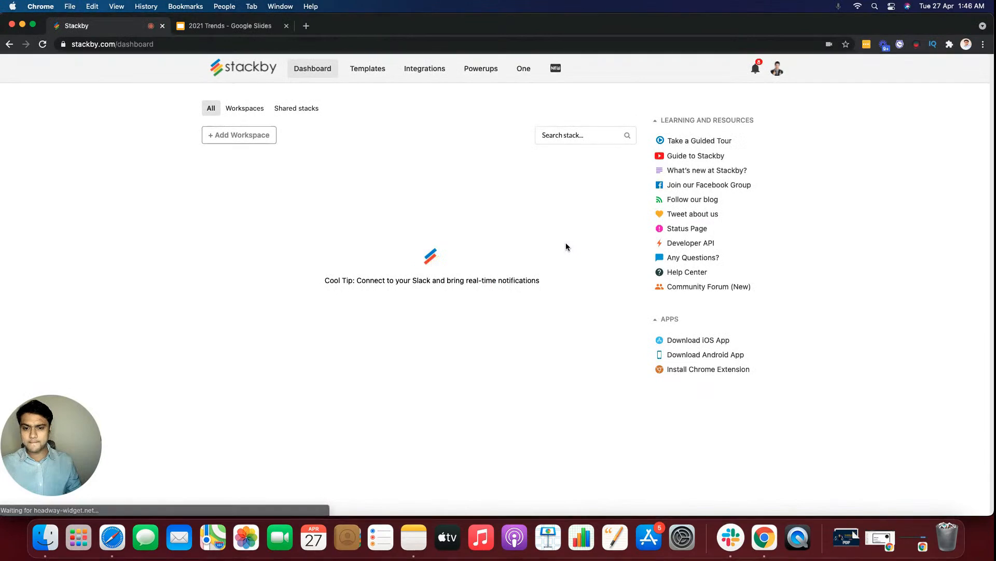
pyautogui.scroll(-5, 487, 313)
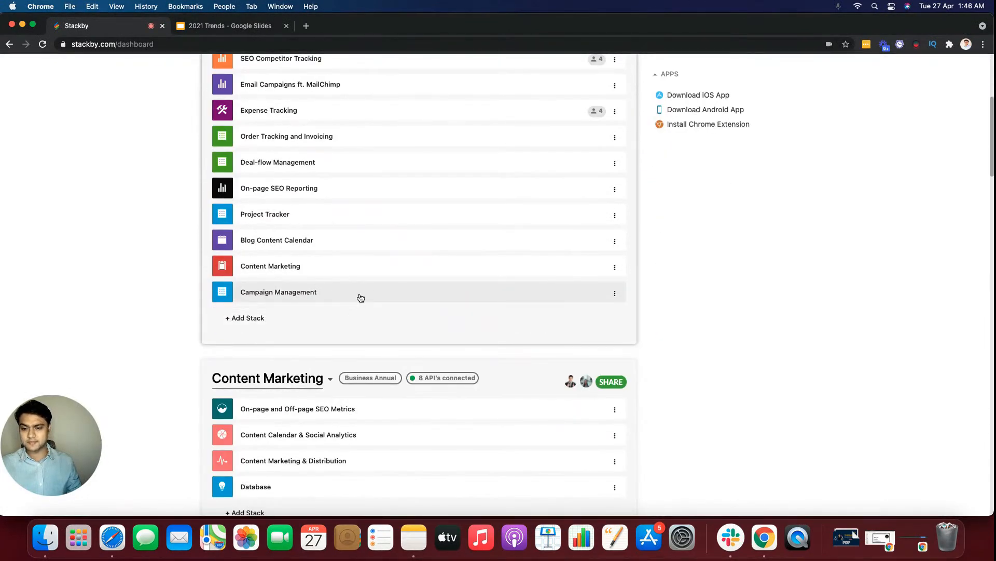
pyautogui.scroll(4, 361, 297)
pyautogui.scroll(-4, 358, 295)
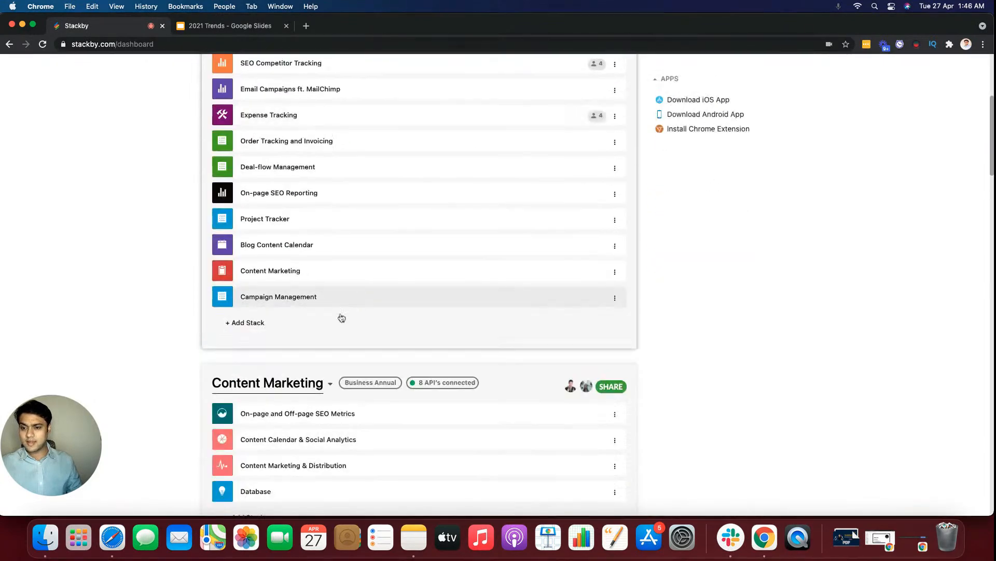
pyautogui.click(265, 331)
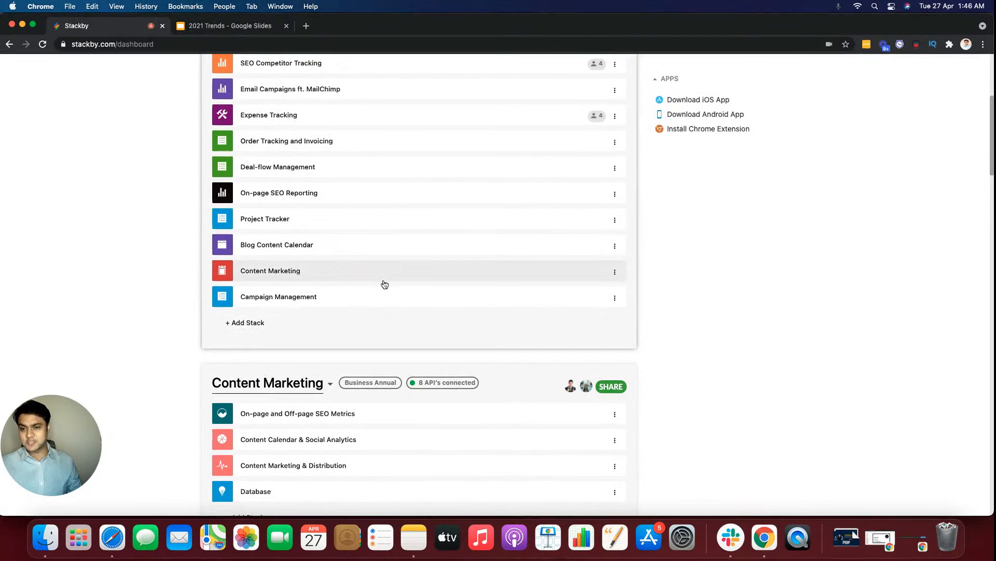
# Open the shared Campaign Management stack listed directly below Your Custom CRM in The Big Company workspace.
pyautogui.scroll(2, 382, 283)
pyautogui.scroll(3, 383, 283)
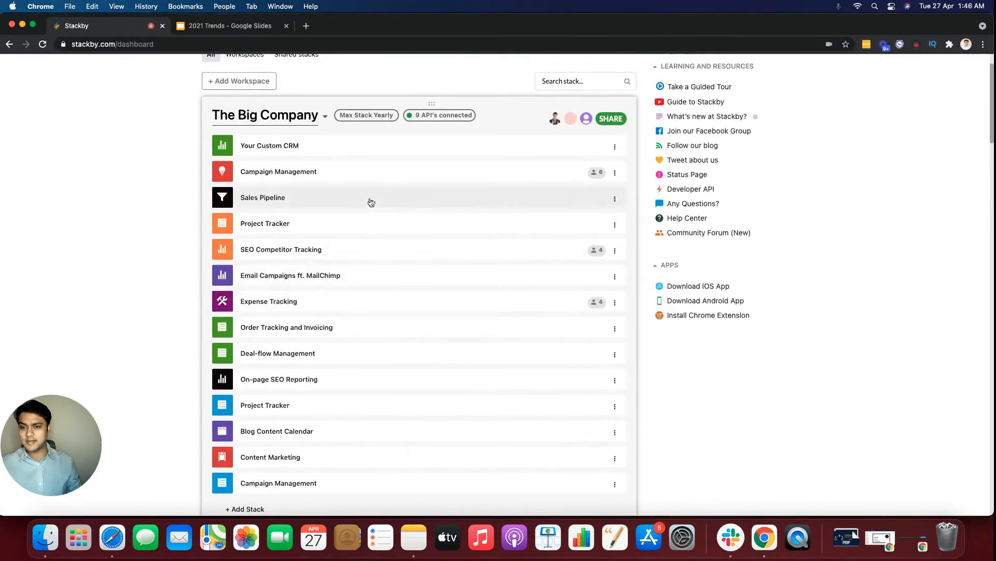
pyautogui.click(351, 174)
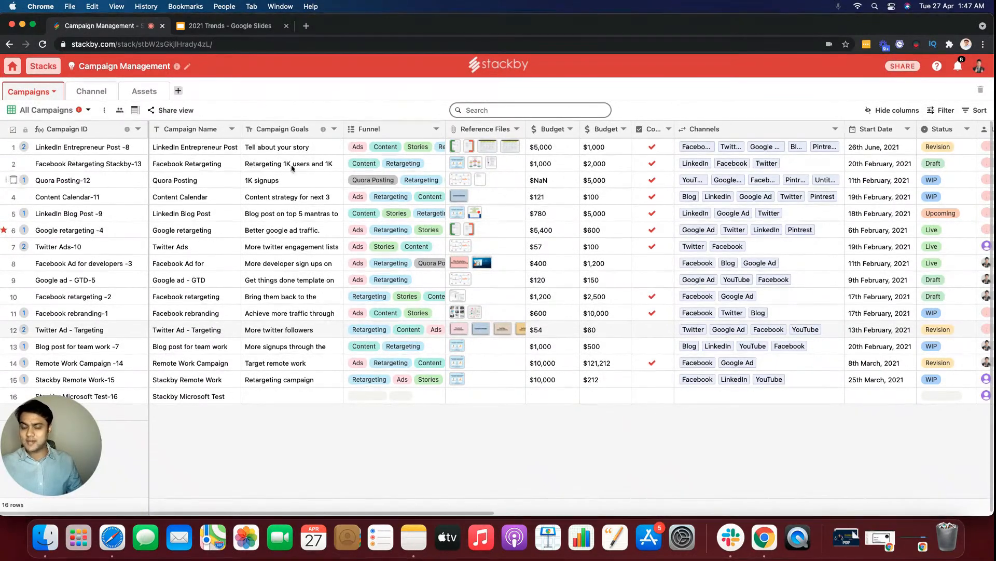
# Open the Campaign Goals column's properties, pick the Number based type, and view its format options.
pyautogui.doubleClick(293, 134)
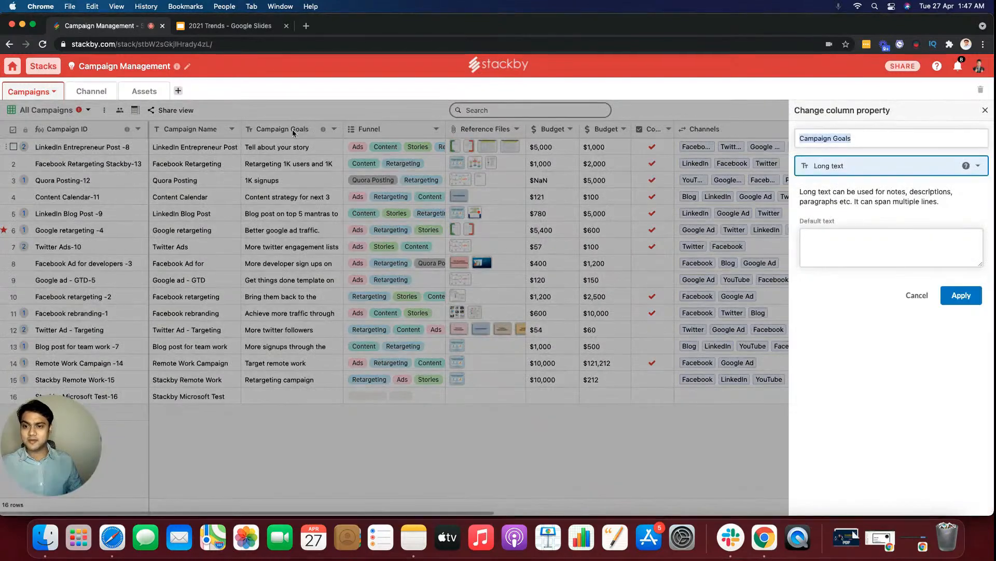
pyautogui.click(864, 165)
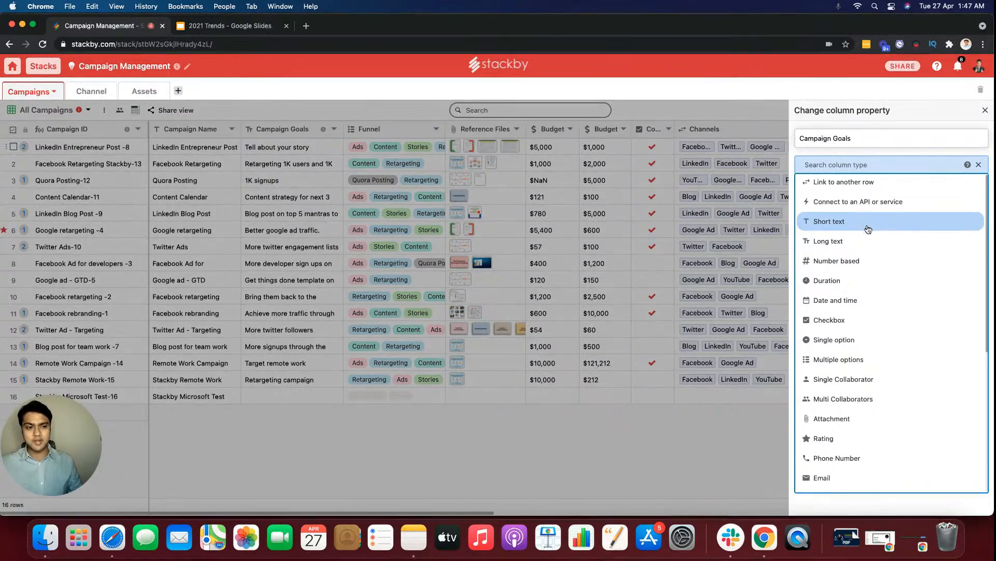
pyautogui.scroll(-1, 867, 246)
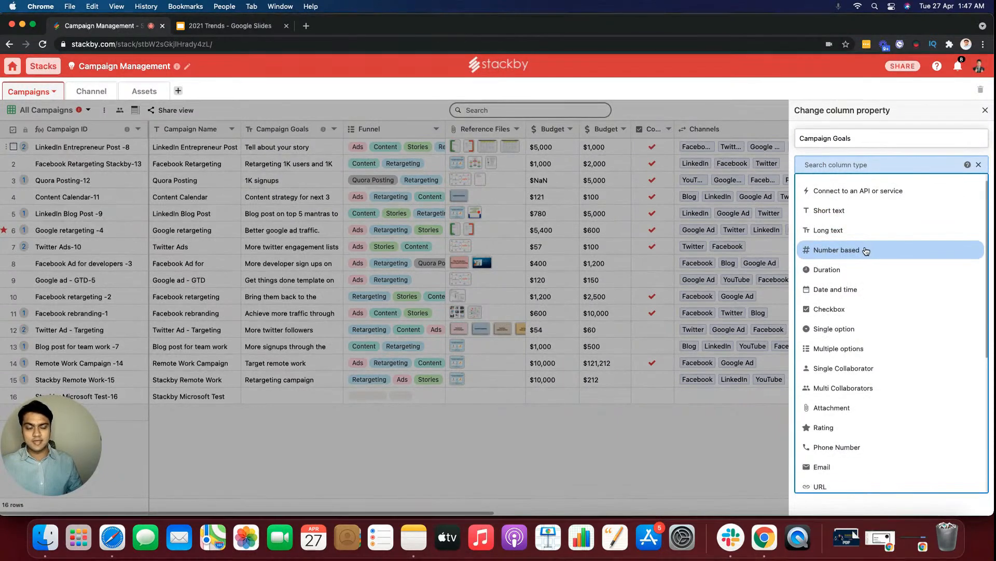
pyautogui.click(869, 246)
pyautogui.click(867, 238)
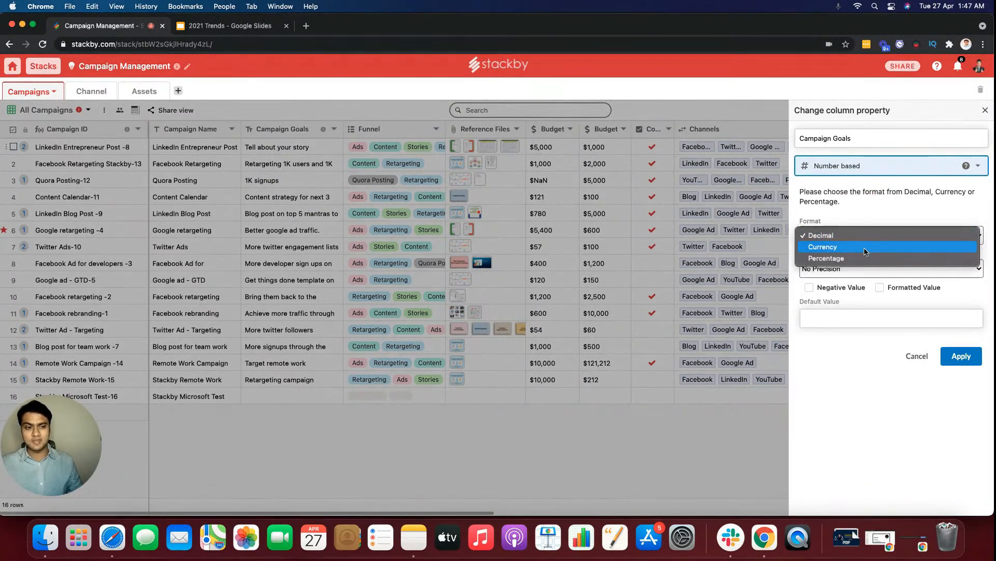
# Examine the full list of available column types for the Campaign Goals column, from Link to another row through Updated by.
pyautogui.click(879, 178)
pyautogui.click(877, 170)
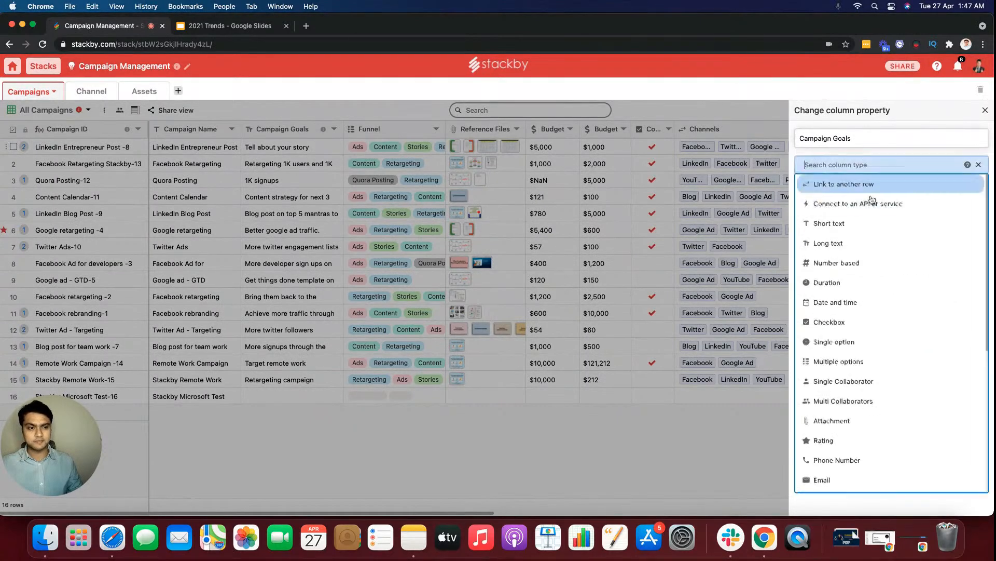
pyautogui.scroll(-1, 881, 285)
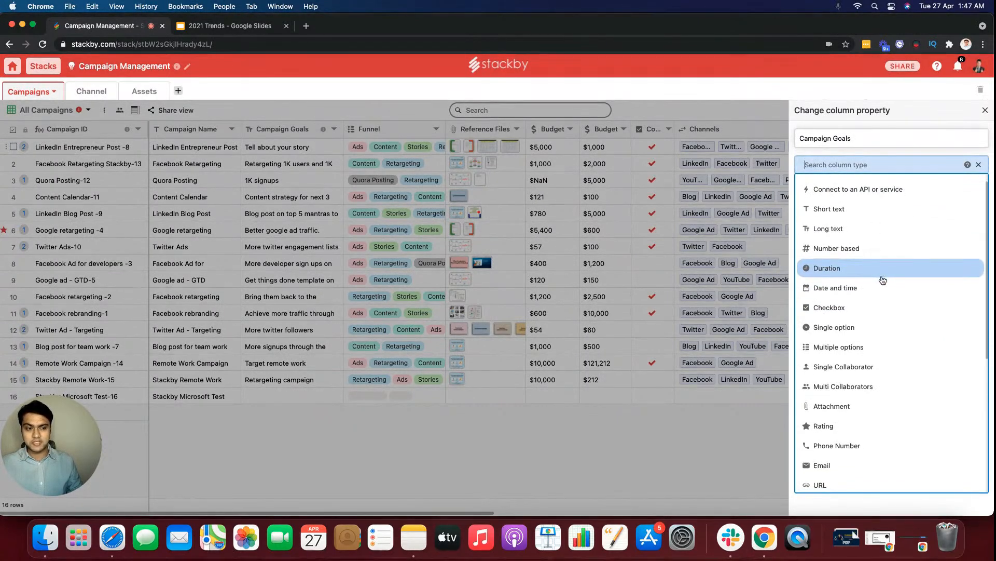
pyautogui.scroll(-2, 873, 301)
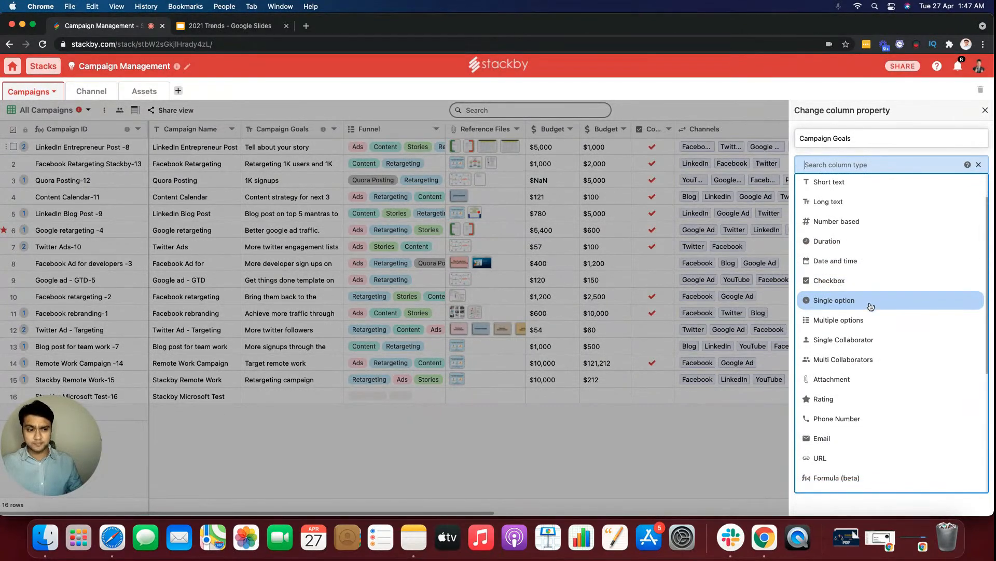
pyautogui.scroll(-2, 872, 325)
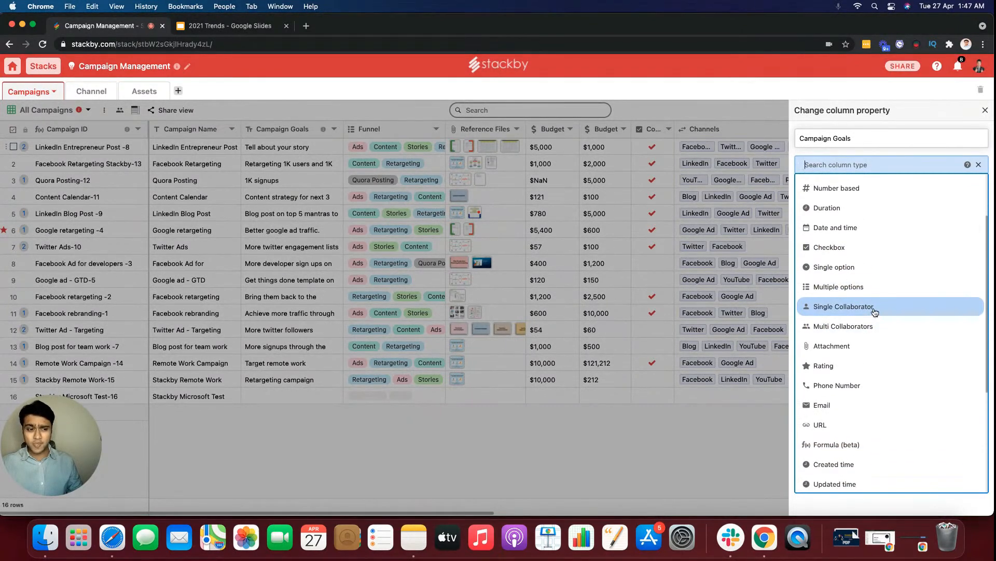
pyautogui.scroll(-2, 876, 331)
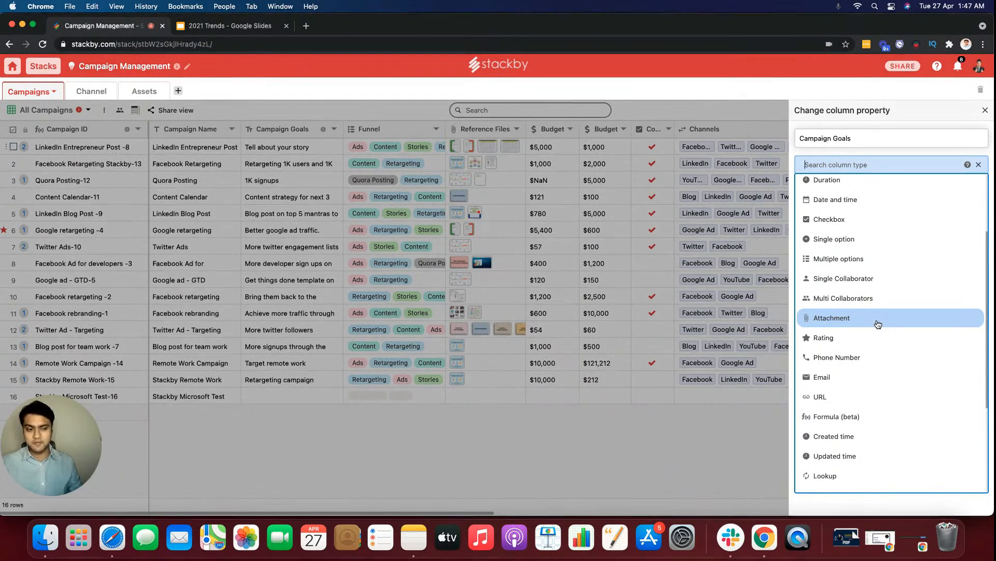
pyautogui.scroll(-2, 877, 324)
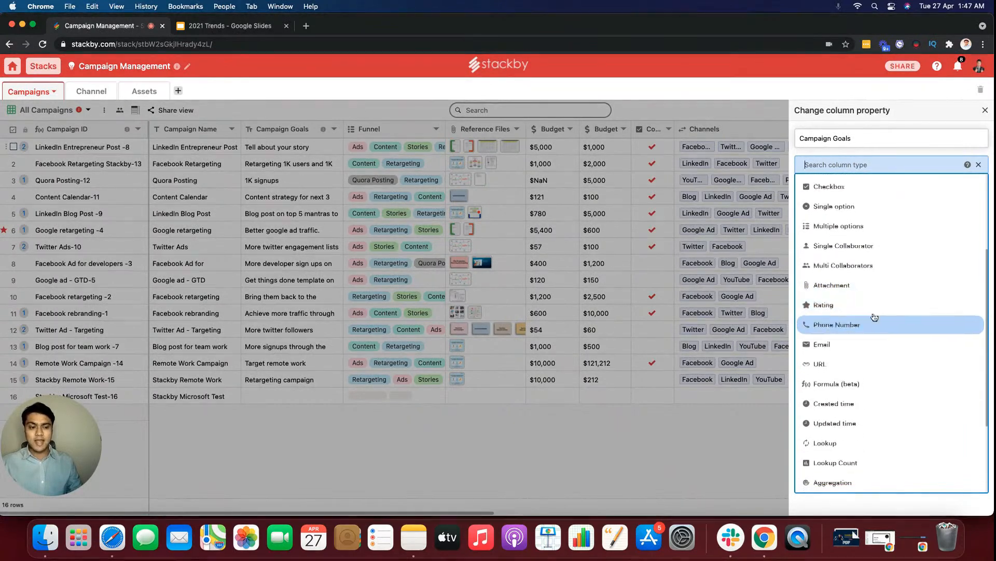
pyautogui.scroll(-3, 877, 317)
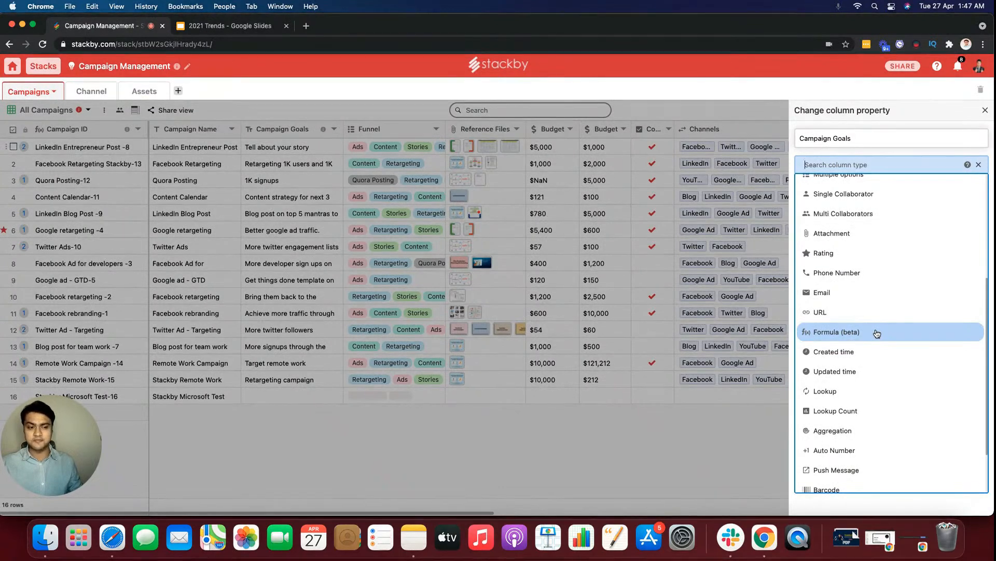
pyautogui.scroll(-1, 876, 335)
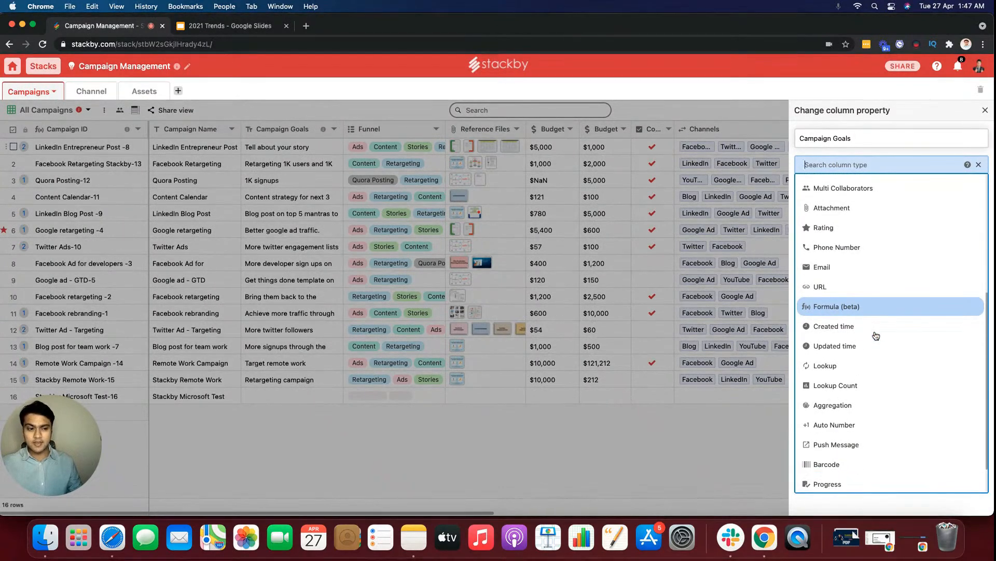
pyautogui.scroll(8, 881, 390)
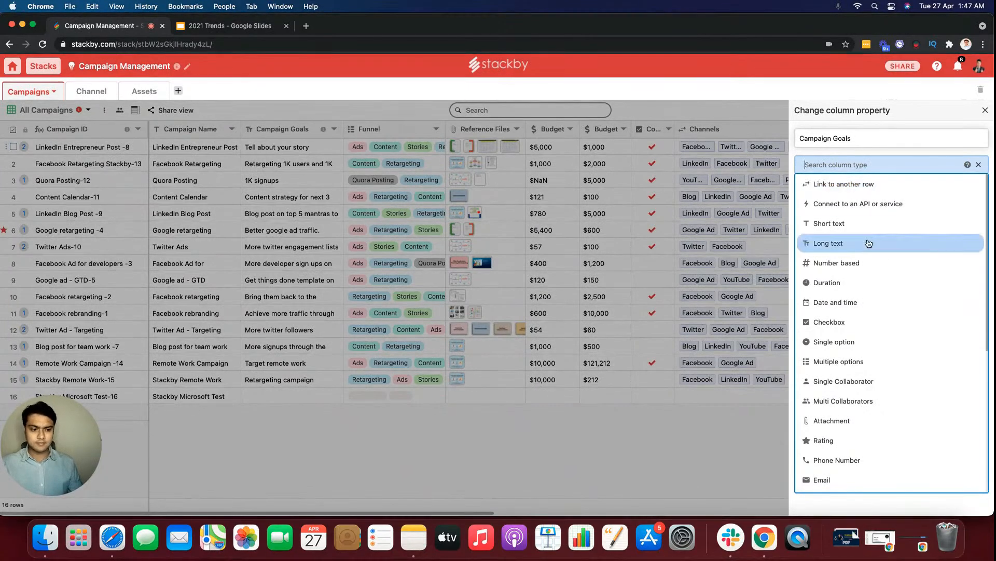
pyautogui.scroll(-5, 885, 289)
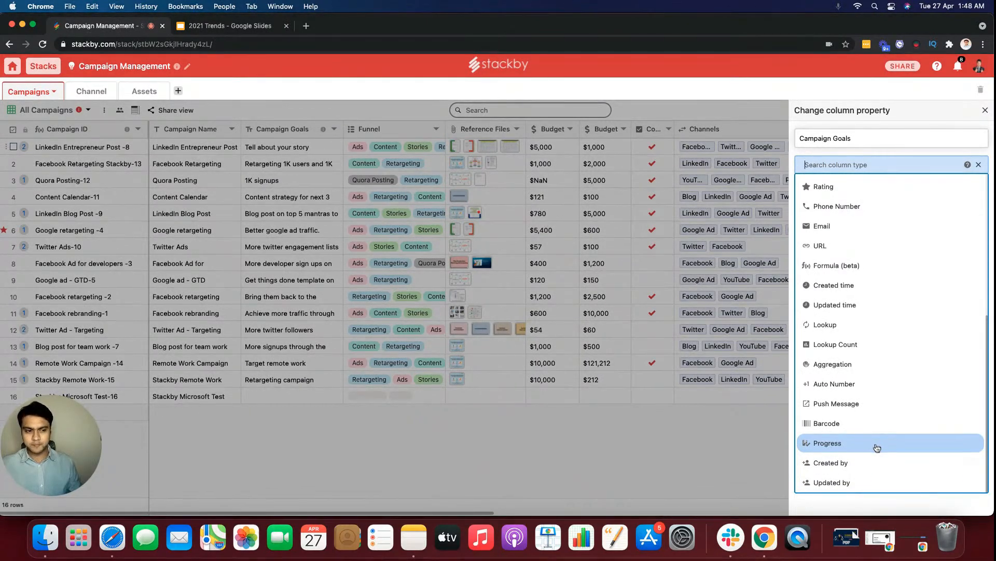
pyautogui.scroll(5, 876, 447)
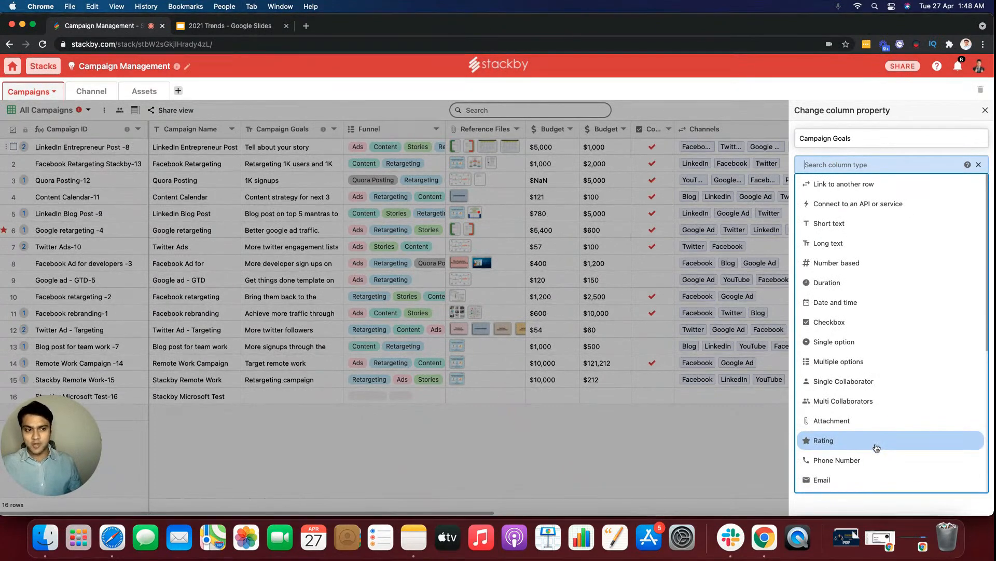
# Pick the Connect to an API or service column type, examine its third-party service providers, and leave the column properties without applying.
pyautogui.click(875, 208)
pyautogui.click(870, 225)
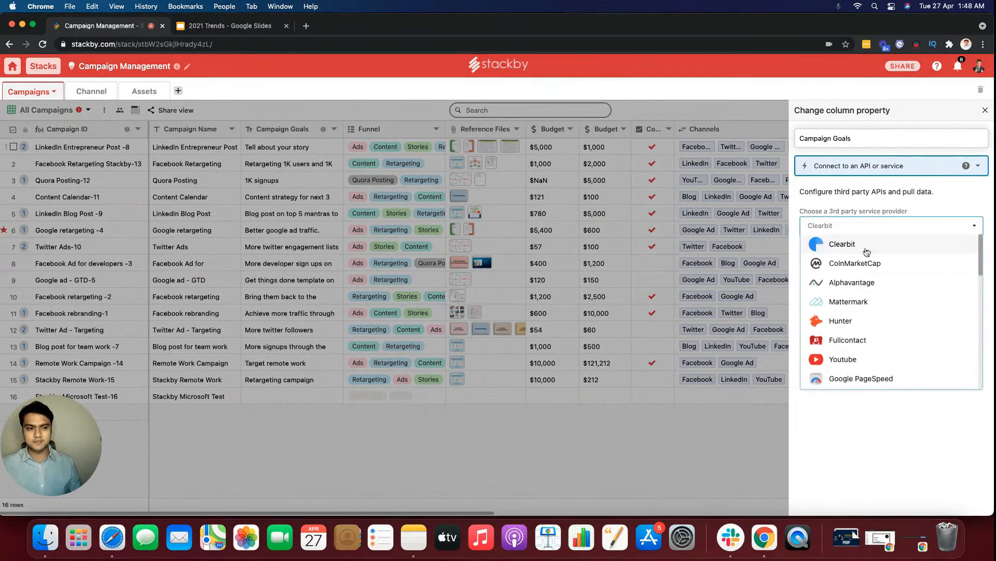
pyautogui.scroll(-5, 861, 280)
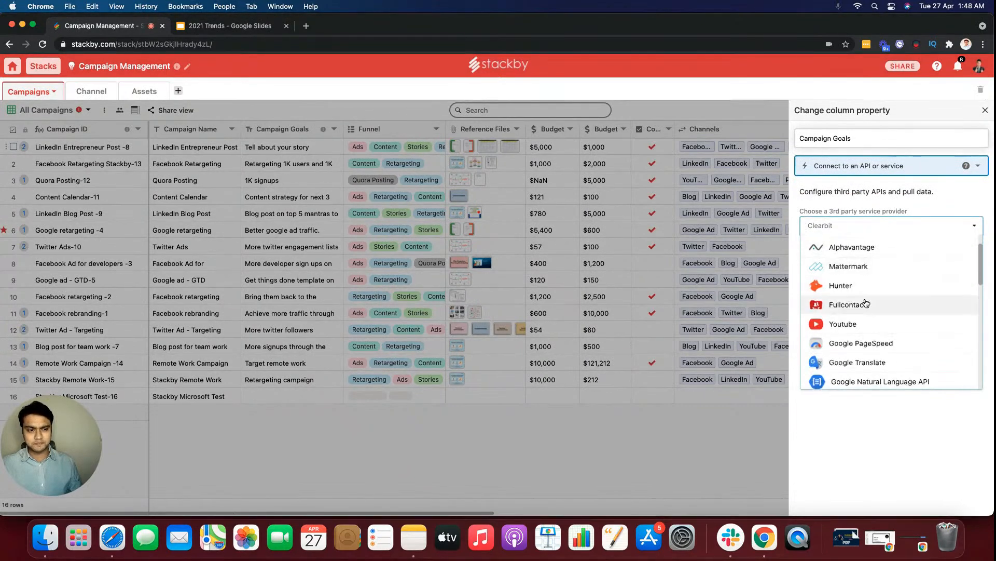
pyautogui.scroll(-8, 866, 306)
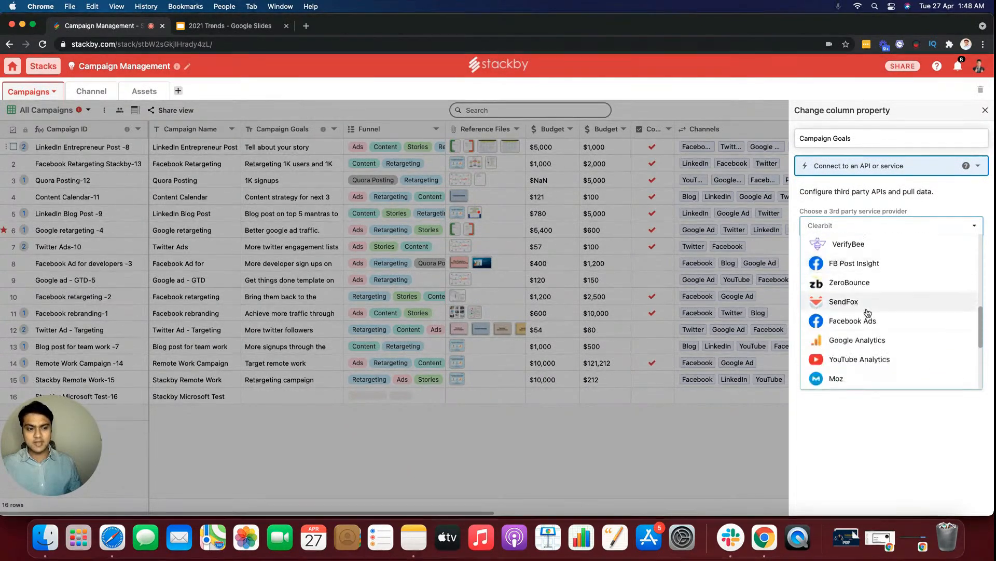
pyautogui.scroll(-1, 873, 348)
pyautogui.scroll(-5, 873, 347)
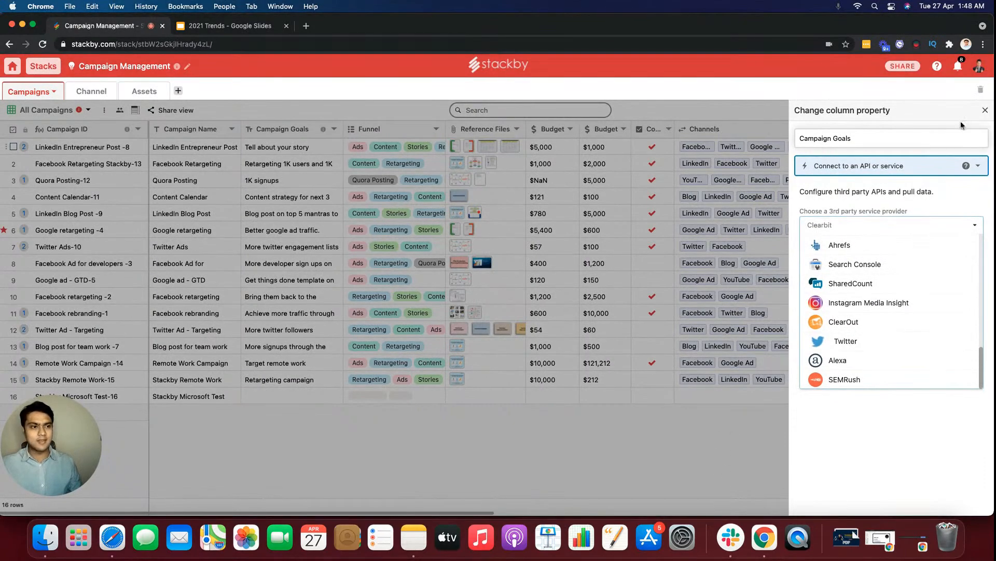
pyautogui.click(984, 113)
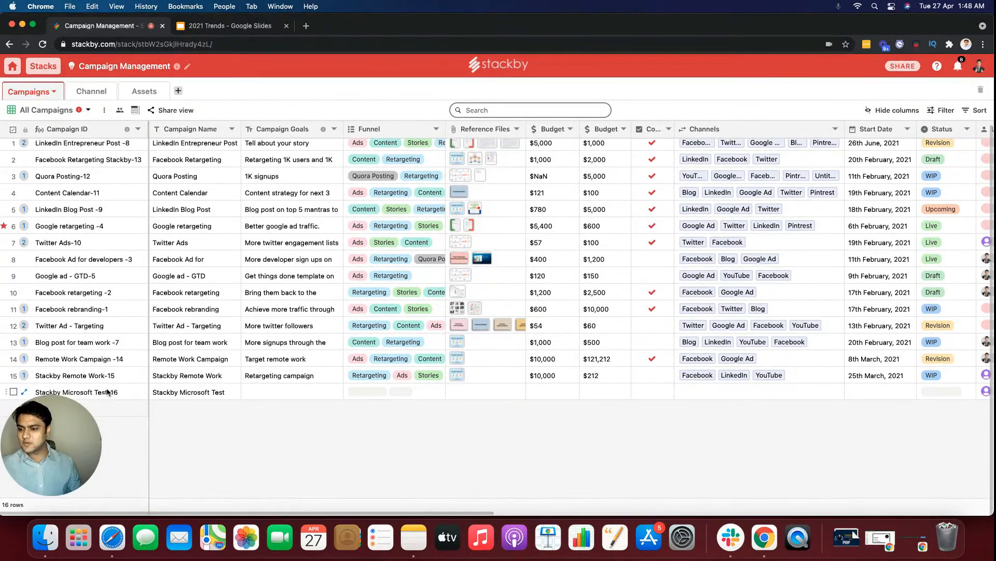
# Add a new row at the end of the Campaigns table with the campaign name Stackby Test Campaign.
pyautogui.click(198, 411)
pyautogui.click(197, 410)
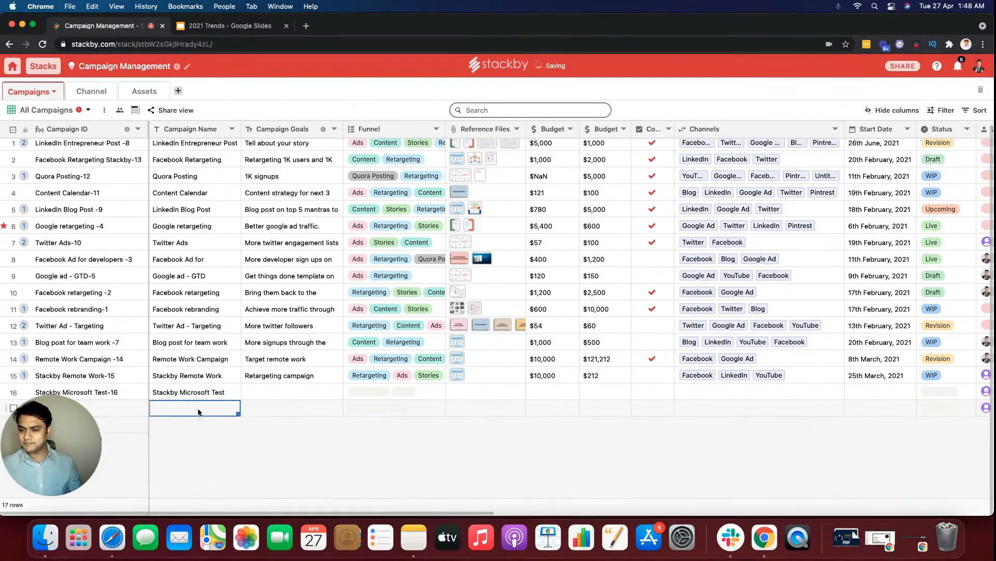
pyautogui.write('stac')
pyautogui.press('BackSpace')
pyautogui.write('Stackby Test')
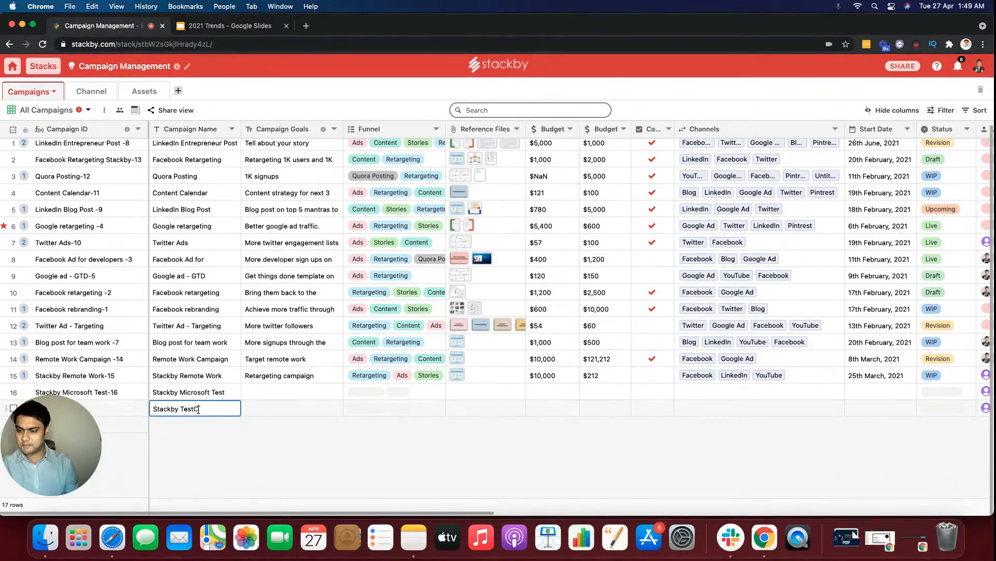
pyautogui.write(' Campaign')
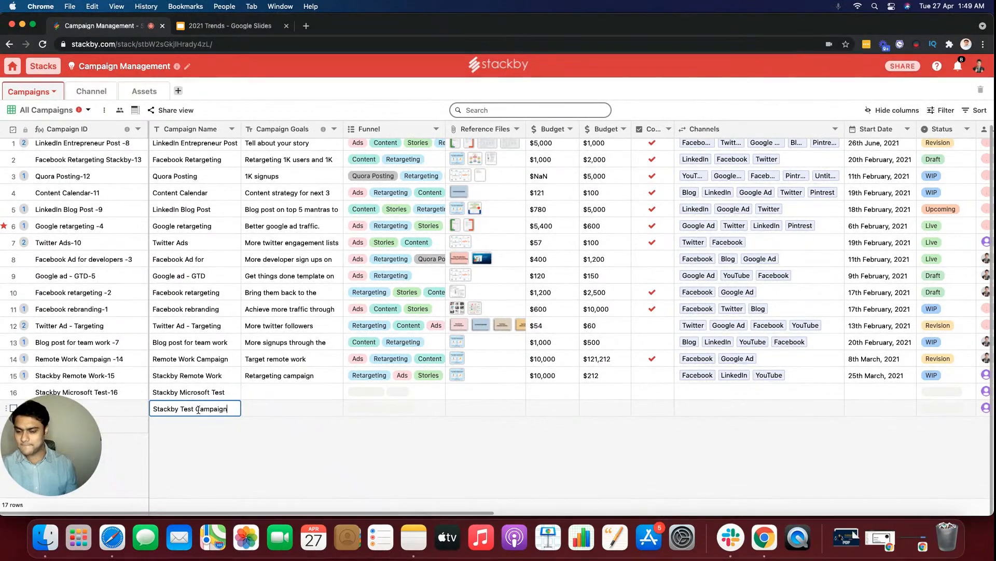
# Enter "Get to 100K YouTube Followers" as the campaign goal of Stackby Test Campaign, using the expanded long-text editor.
pyautogui.click(300, 407)
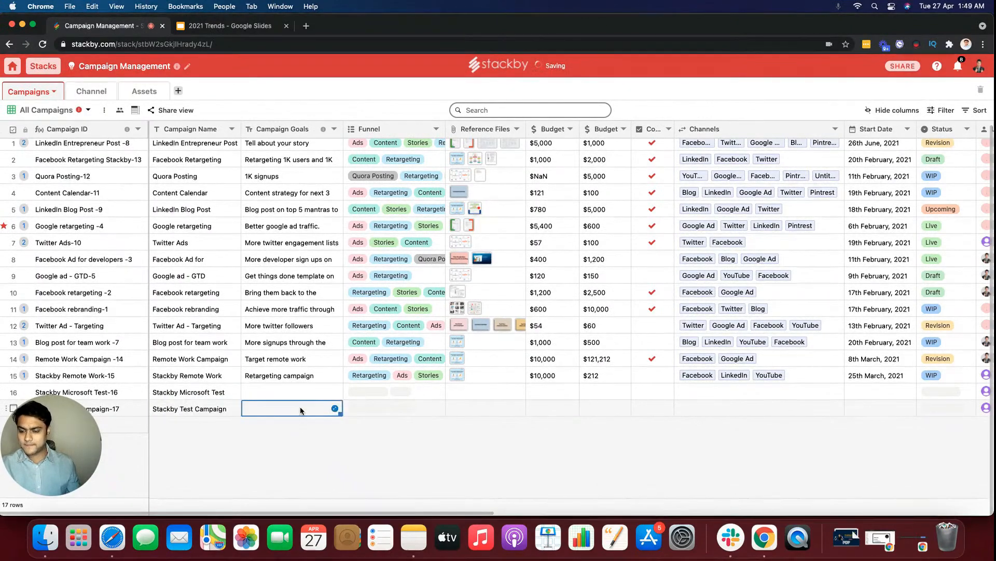
pyautogui.scroll(-1, 298, 404)
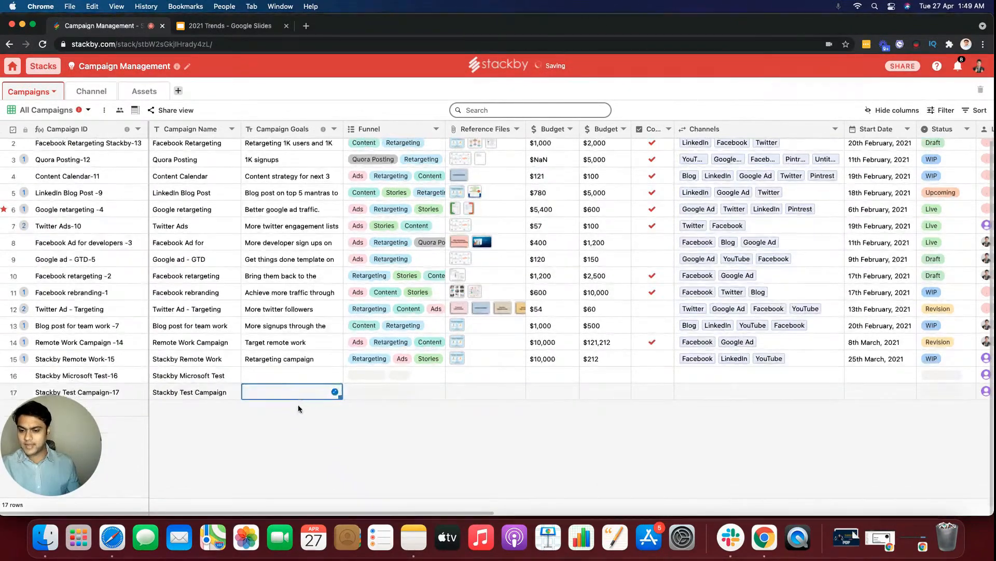
pyautogui.click(334, 393)
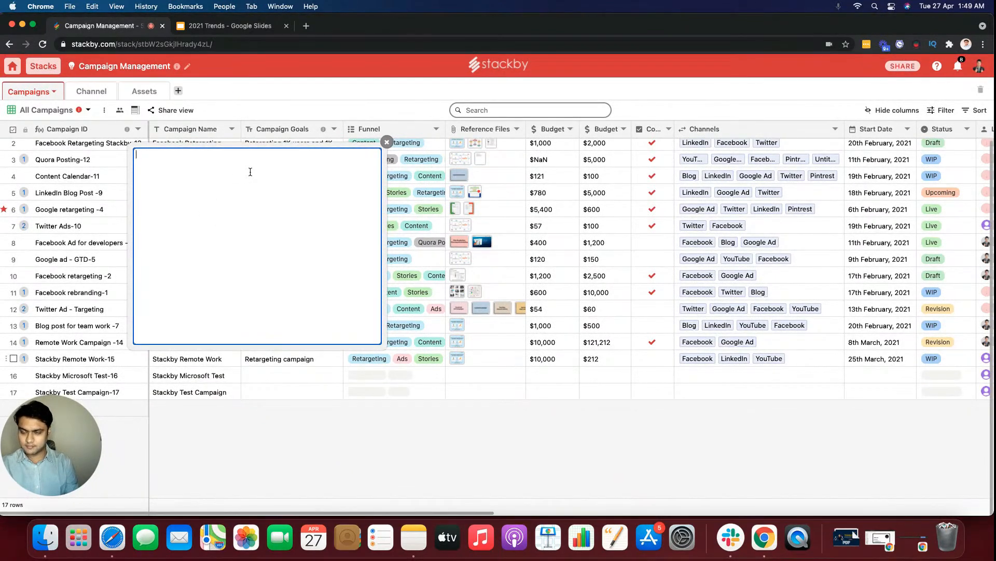
pyautogui.write('Get to 100K YouTUbe ')
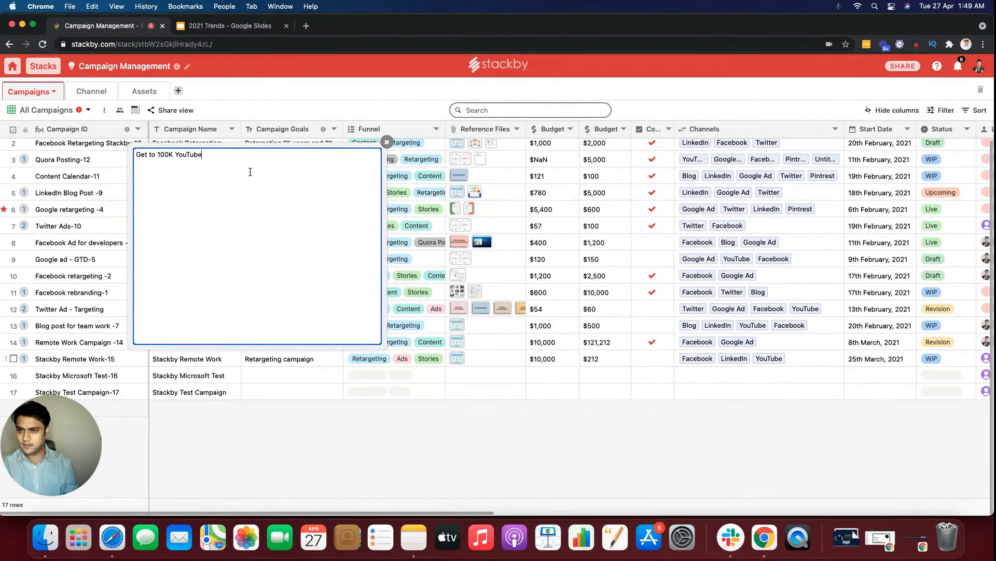
pyautogui.write('Followers')
pyautogui.click(329, 425)
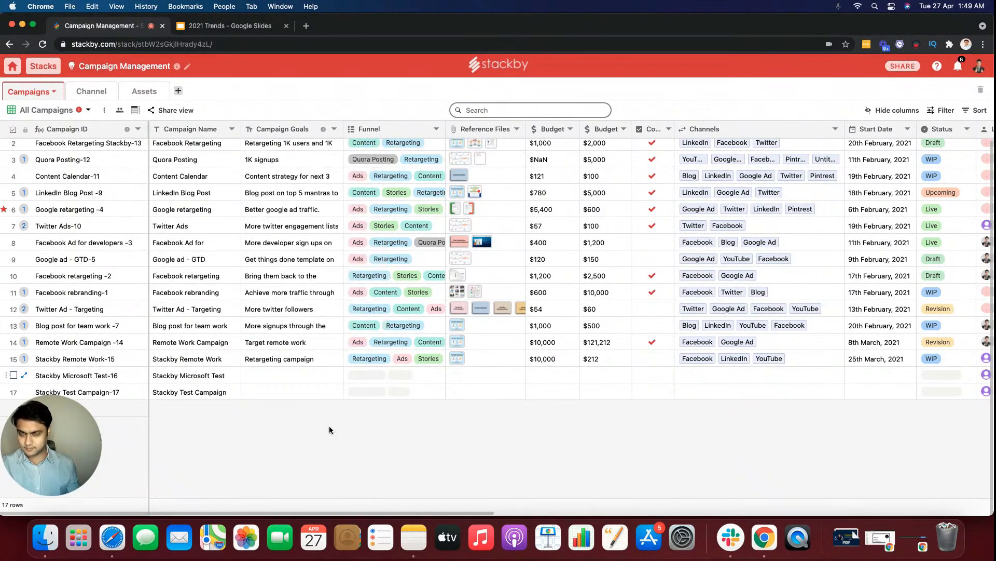
# Assign the Content and Stories options to the Funnel field of Stackby Test Campaign.
pyautogui.click(397, 390)
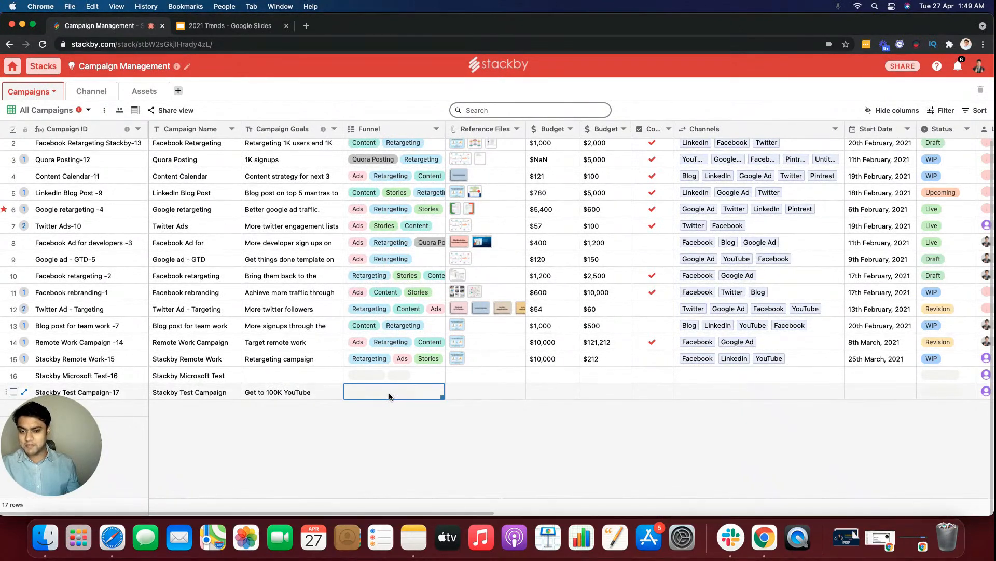
pyautogui.click(378, 395)
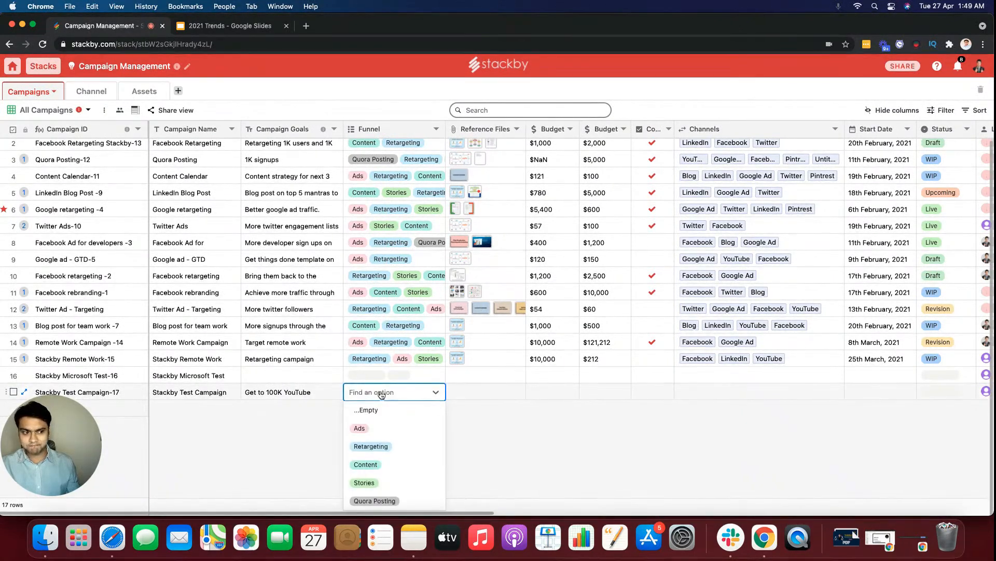
pyautogui.click(392, 463)
pyautogui.click(393, 470)
pyautogui.click(530, 437)
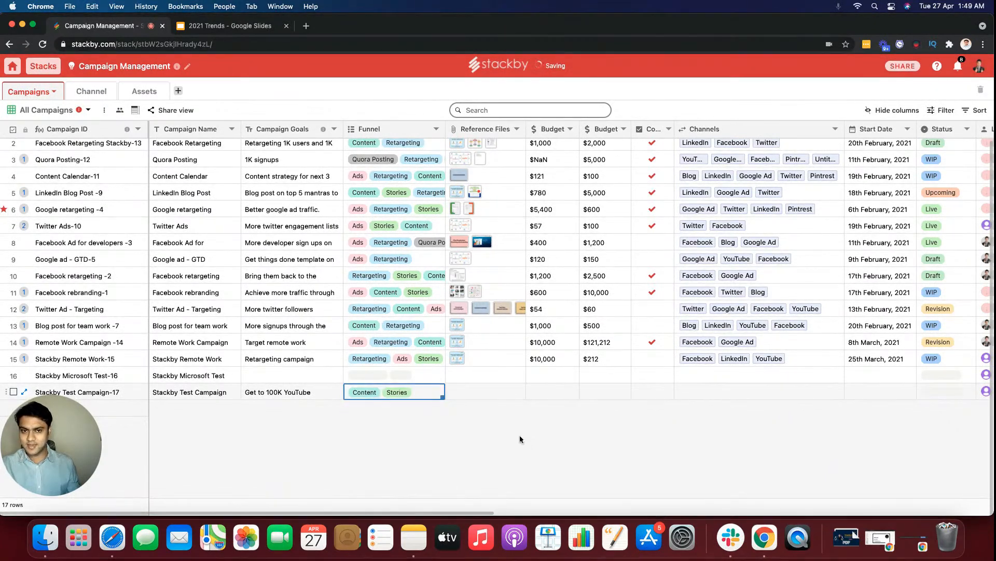
# Open the file uploader for Stackby Test Campaign's Reference Files and view the Google Drive and Gmail sources.
pyautogui.click(490, 388)
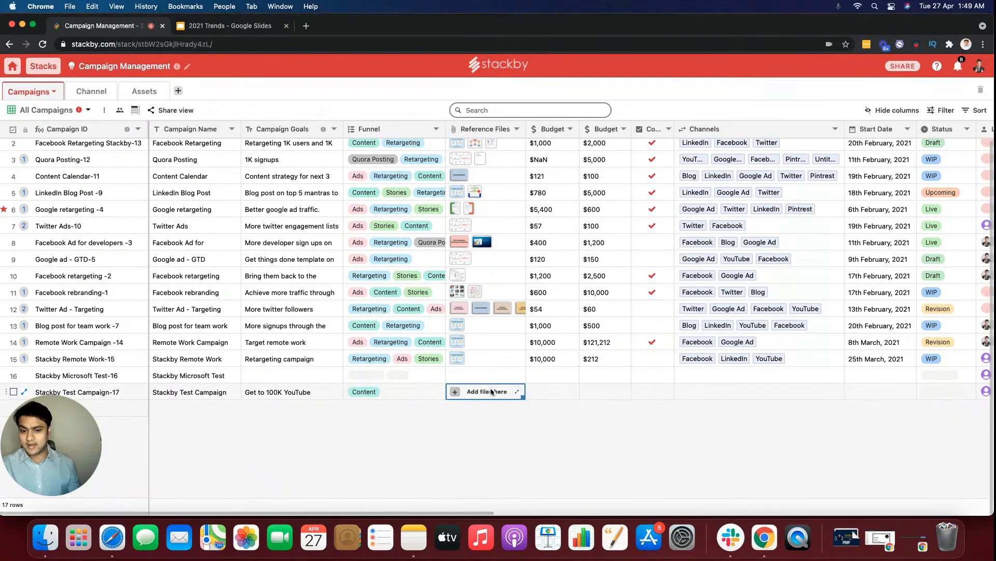
pyautogui.click(455, 393)
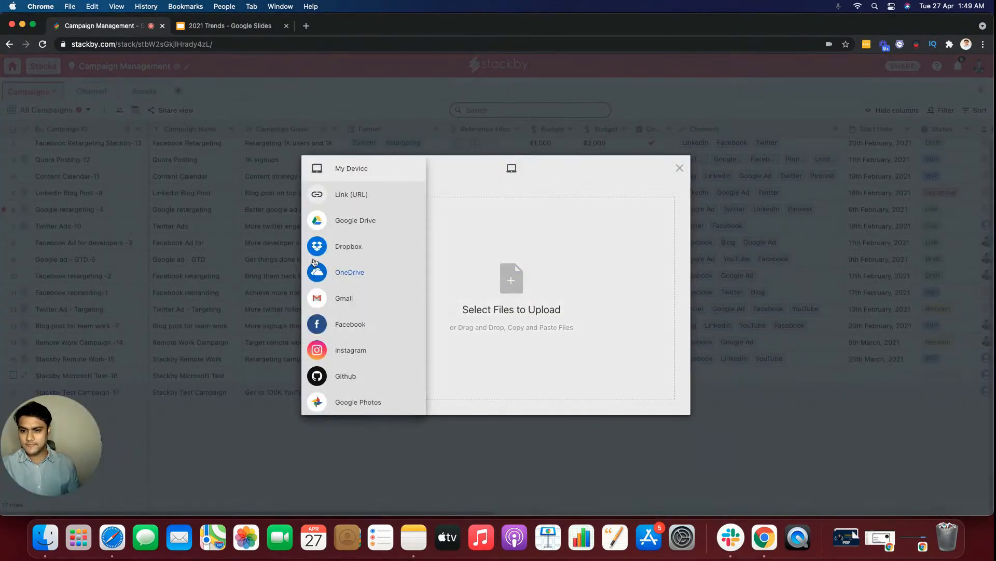
pyautogui.click(345, 226)
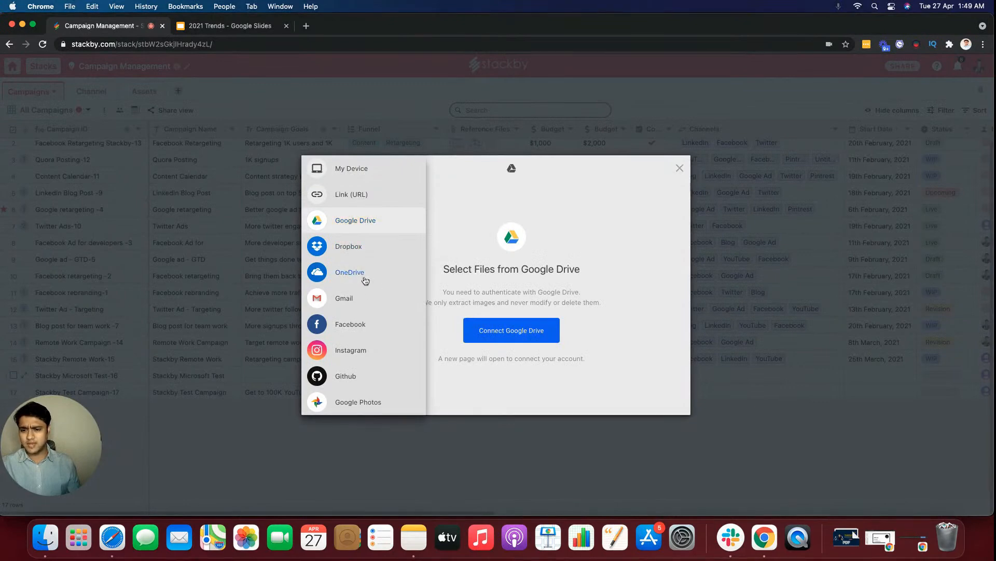
pyautogui.click(362, 304)
# Upload Community hero blog.png from the device's Downloads folder to Stackby Test Campaign's Reference Files and select the attachment cell.
pyautogui.click(356, 169)
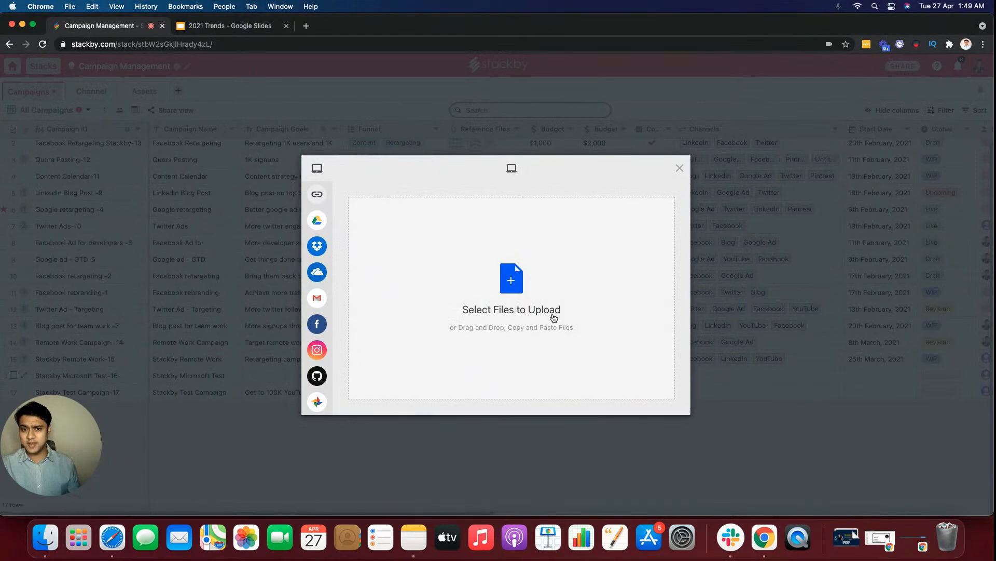
pyautogui.click(554, 317)
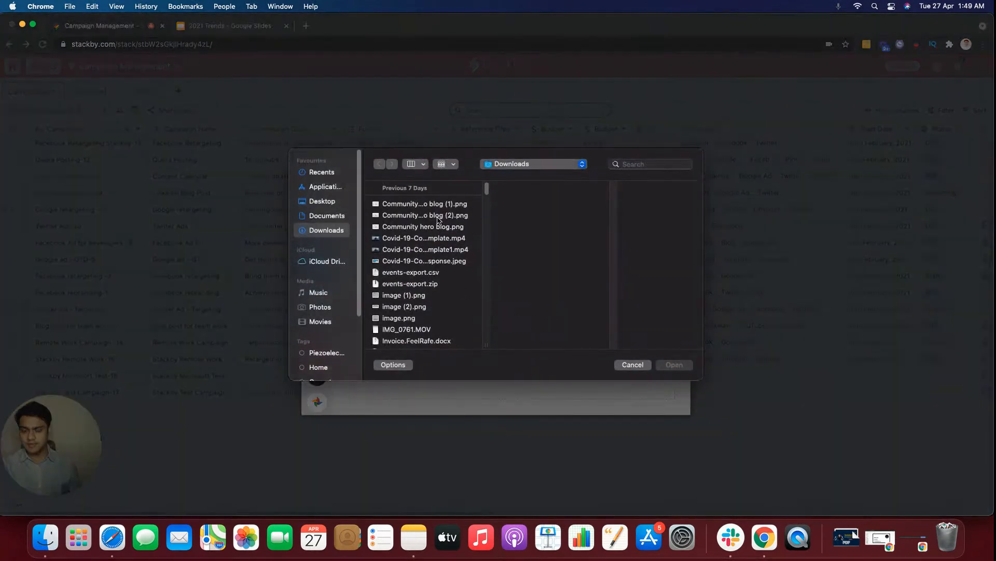
pyautogui.click(438, 226)
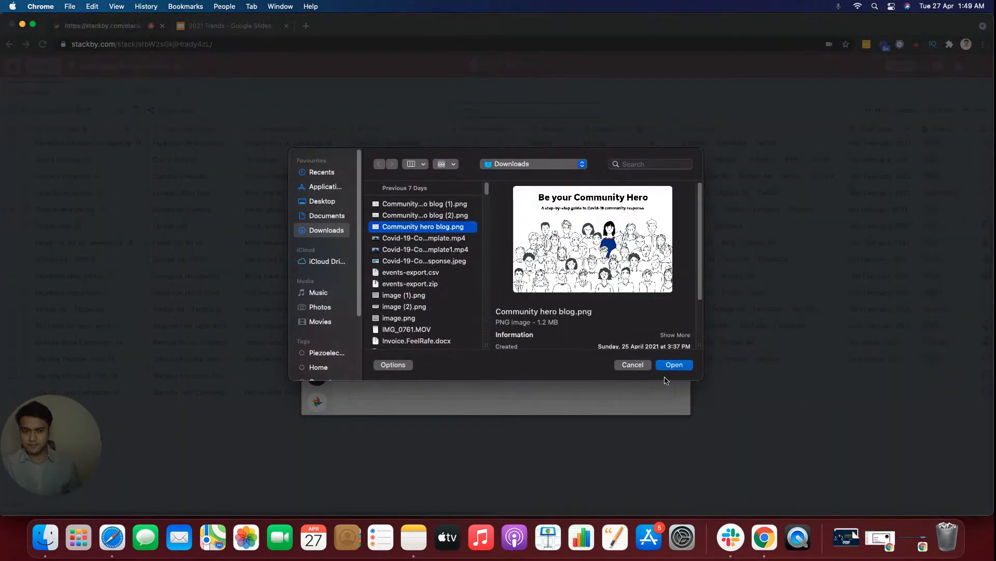
pyautogui.click(673, 364)
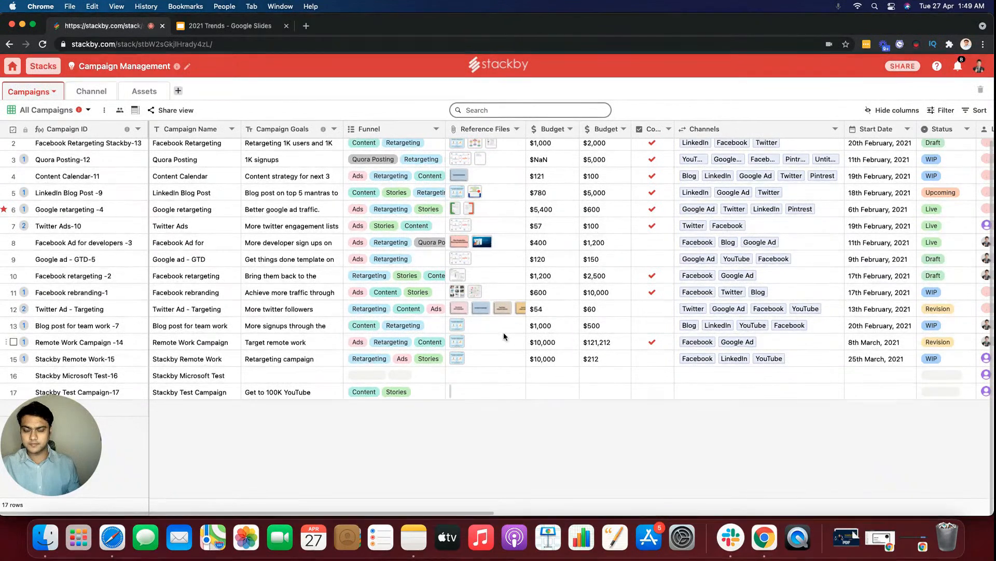
pyautogui.click(485, 391)
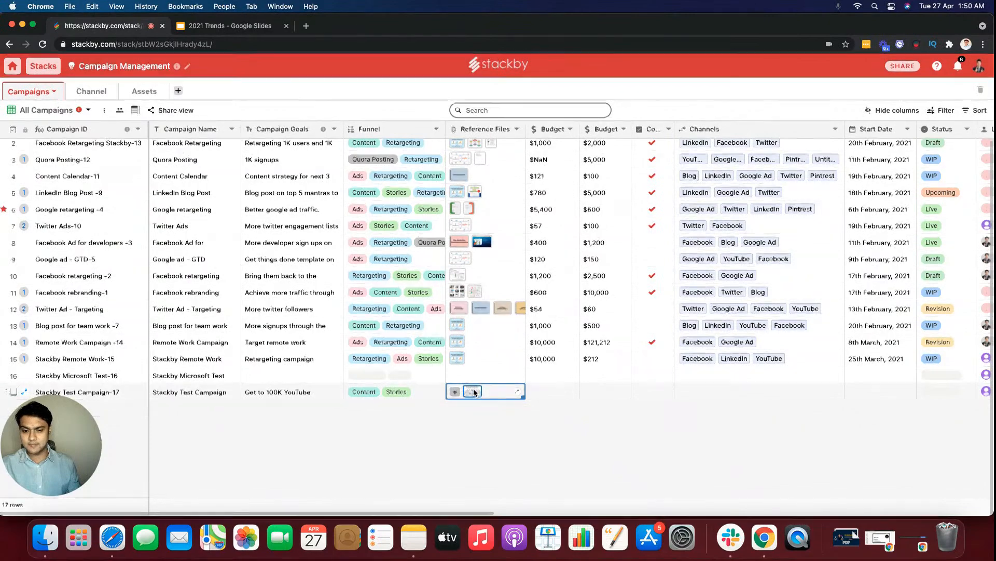
# Preview the Community hero blog.png attachment of Stackby Test Campaign at full size and close the preview.
pyautogui.click(473, 391)
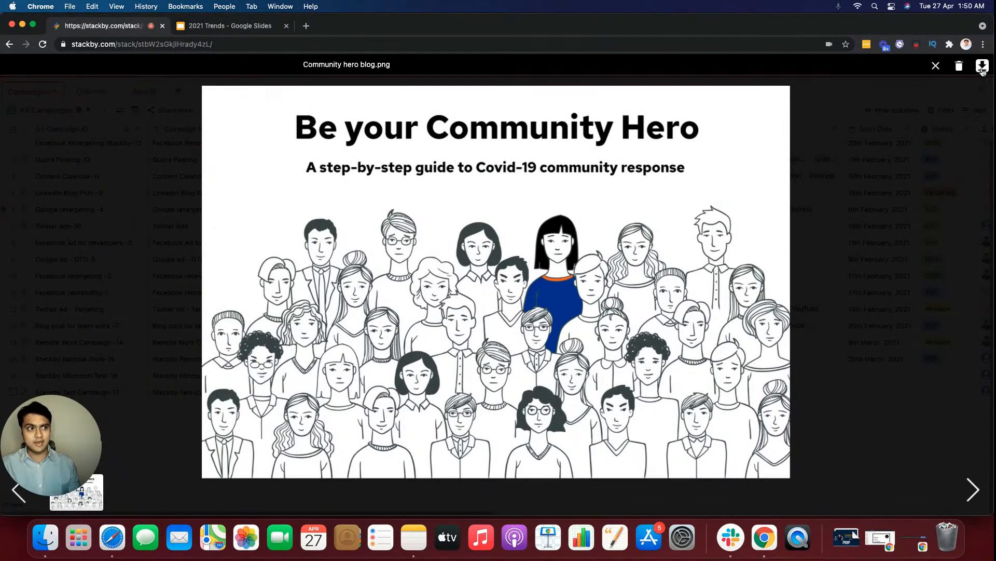
pyautogui.click(936, 66)
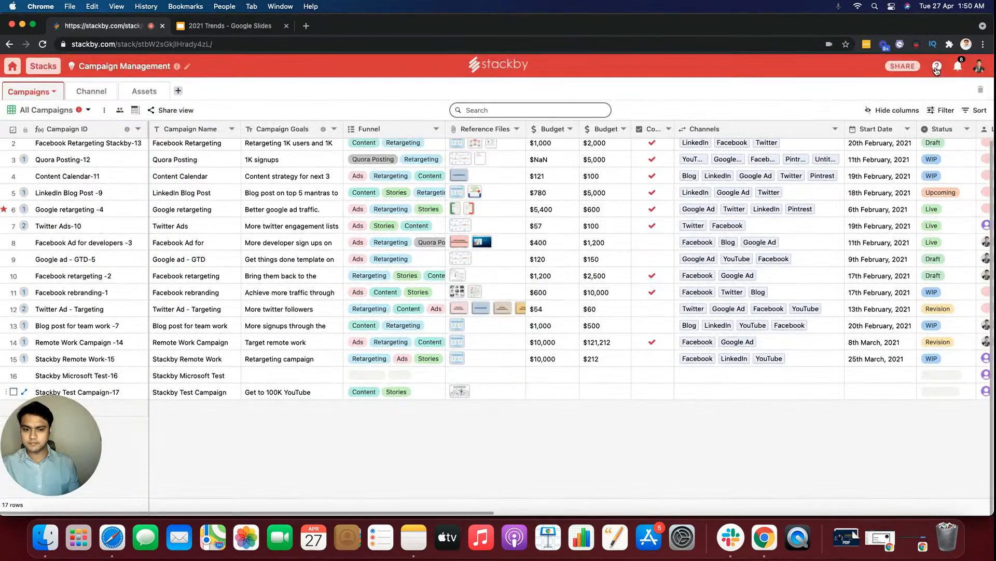
# Set the first Budget field of Stackby Test Campaign to $5,000.
pyautogui.doubleClick(550, 392)
pyautogui.write('5000')
pyautogui.press('Return')
# Widen the Content Done? column to read its header, check it for Stackby Test Campaign, and narrow the column again.
pyautogui.moveTo(672, 136); pyautogui.dragTo(711, 129)
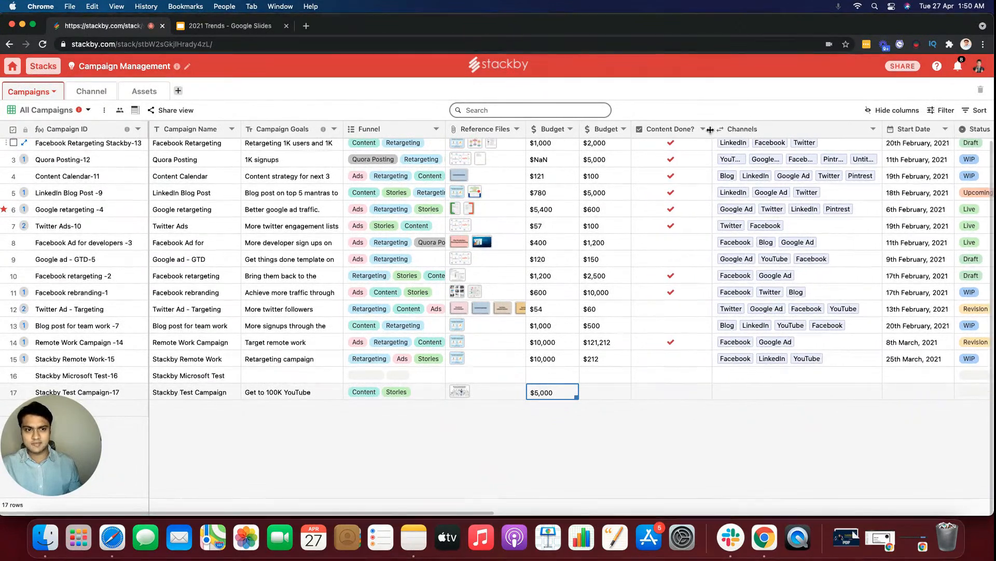
pyautogui.click(671, 392)
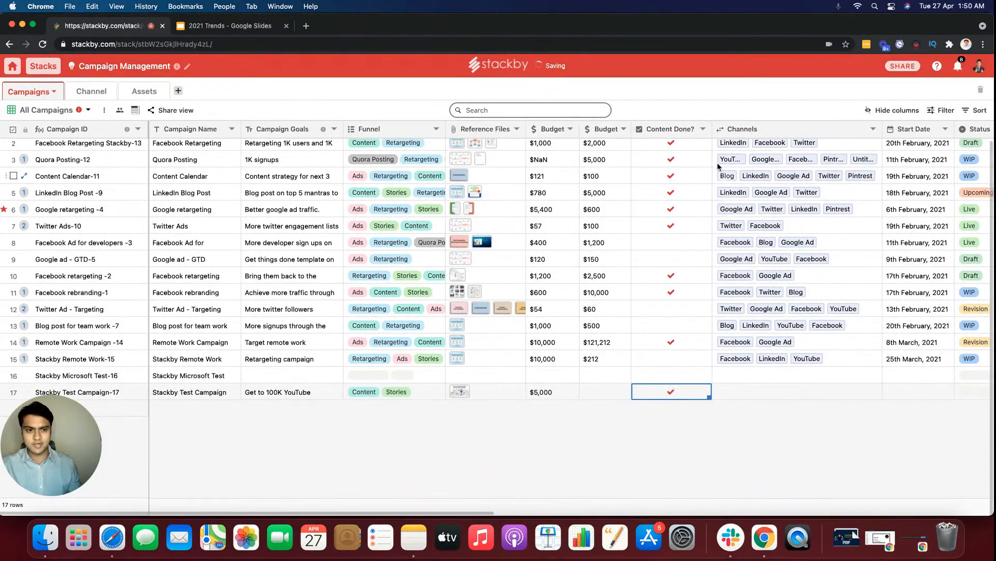
pyautogui.moveTo(712, 129); pyautogui.dragTo(694, 135)
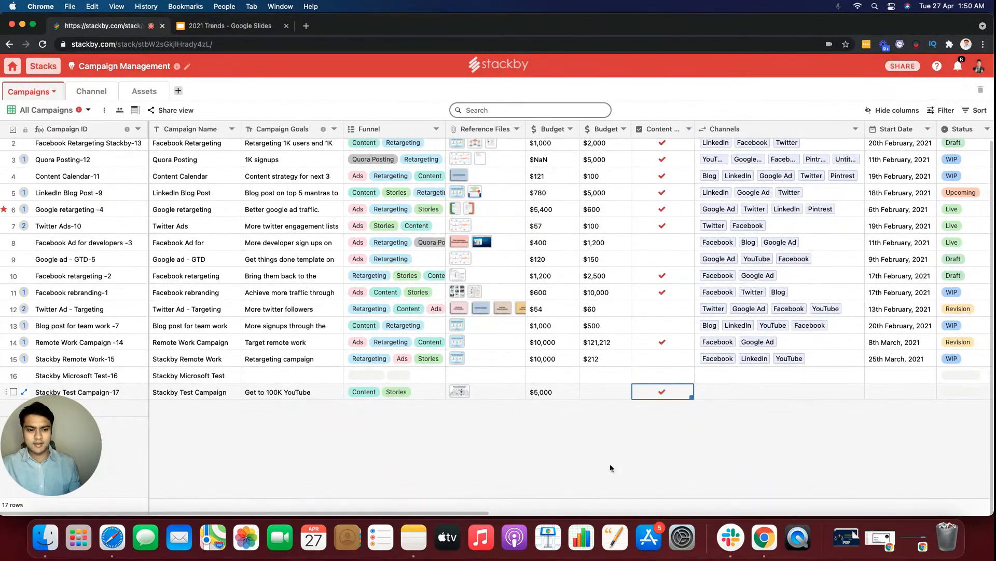
# Open the Channel table and view its channel rows with their linked campaigns.
pyautogui.moveTo(483, 513); pyautogui.dragTo(563, 550)
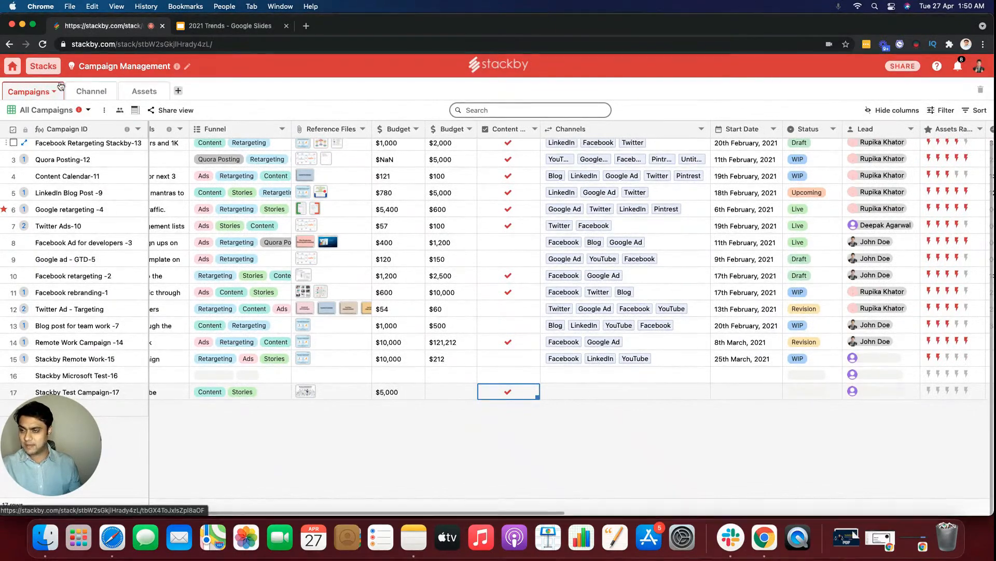
pyautogui.click(85, 95)
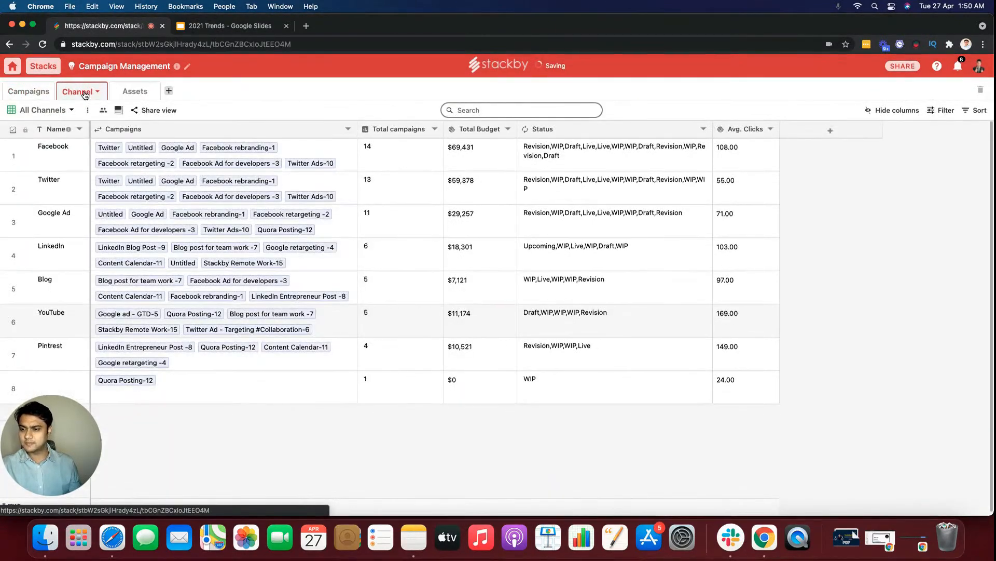
pyautogui.scroll(-1, 244, 322)
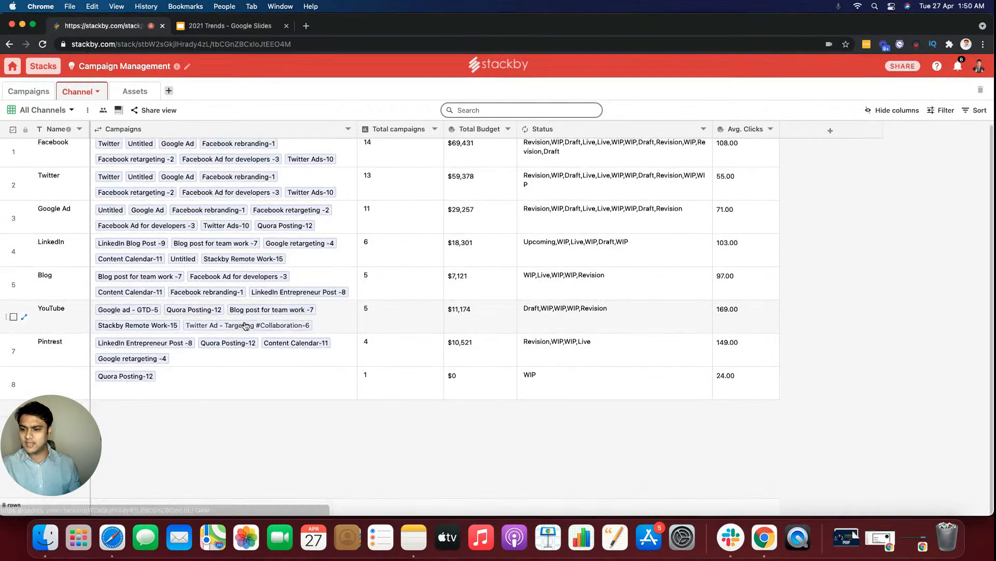
pyautogui.click(68, 375)
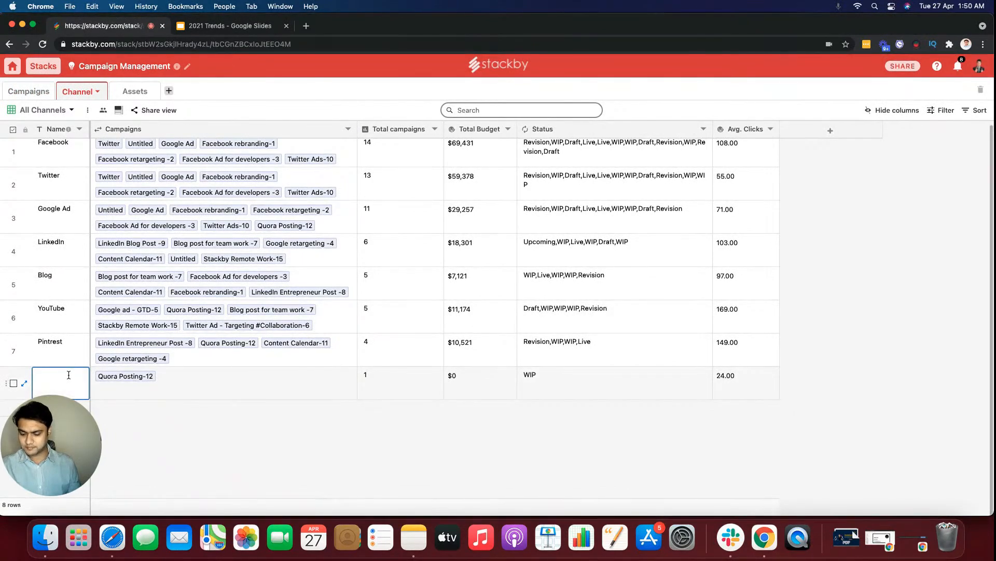
pyautogui.write('YouTube')
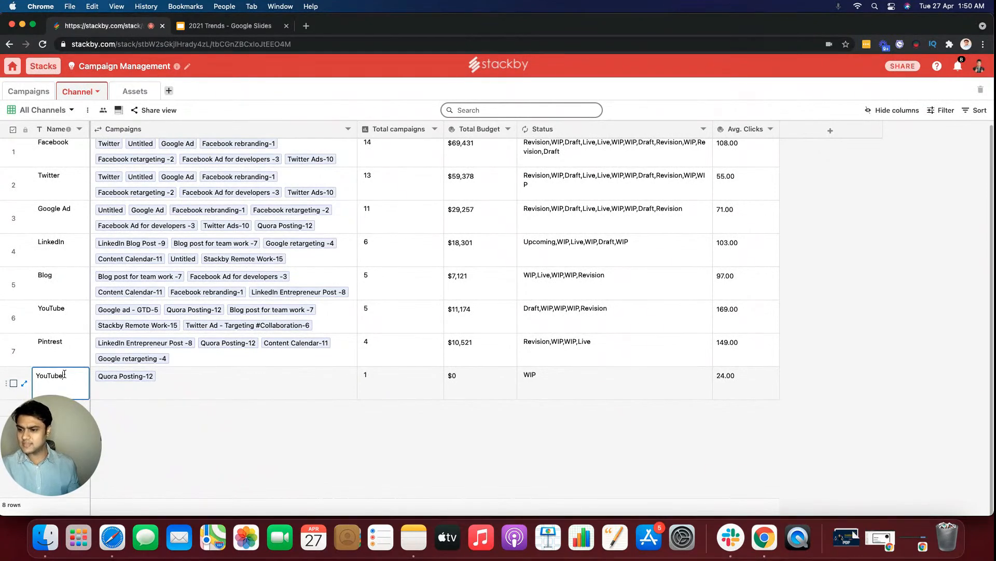
pyautogui.press('BackSpace')
pyautogui.click(62, 312)
# Return to the Campaigns table and inspect the Channels column's link settings without changing them.
pyautogui.click(38, 92)
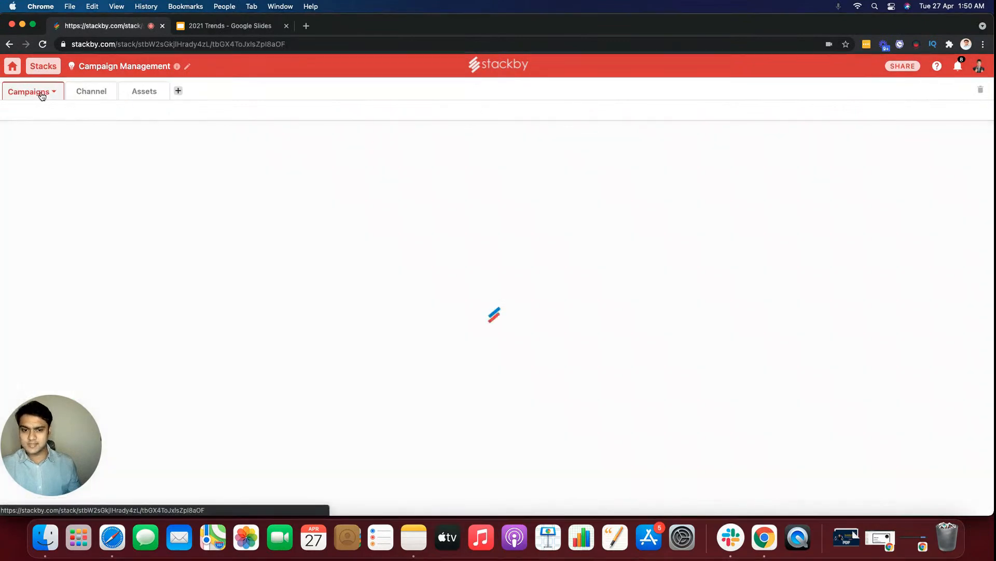
pyautogui.scroll(-1, 736, 372)
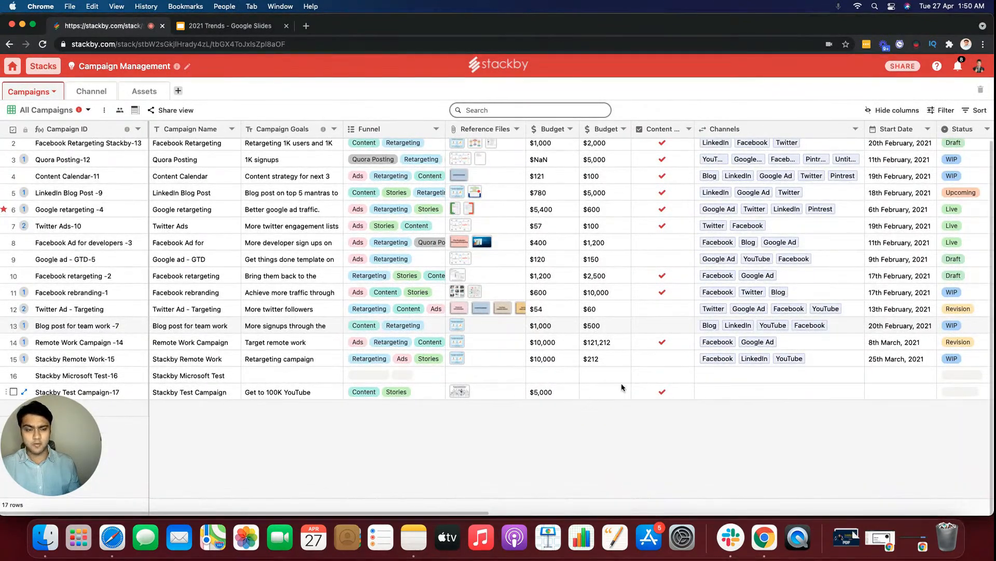
pyautogui.click(721, 391)
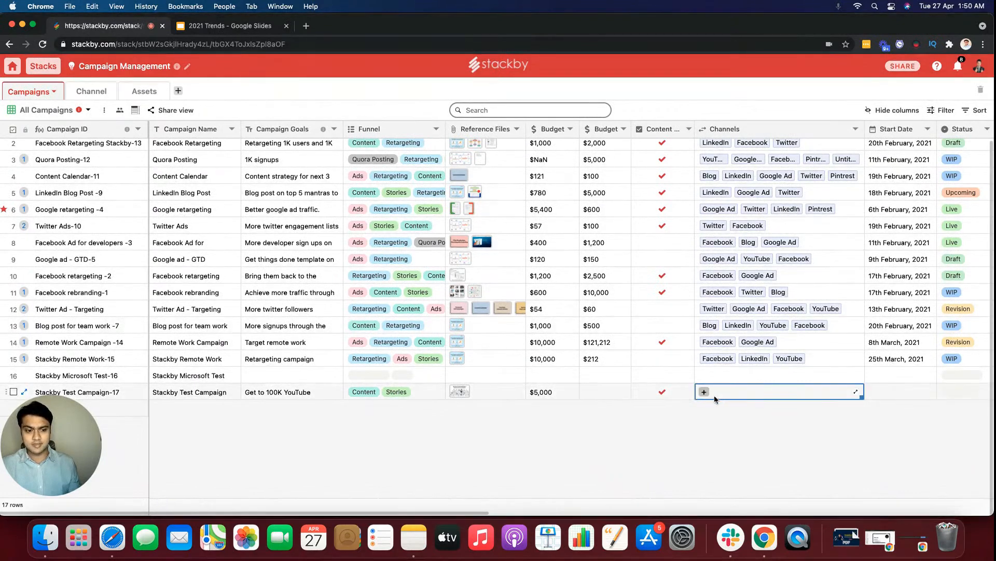
pyautogui.doubleClick(734, 134)
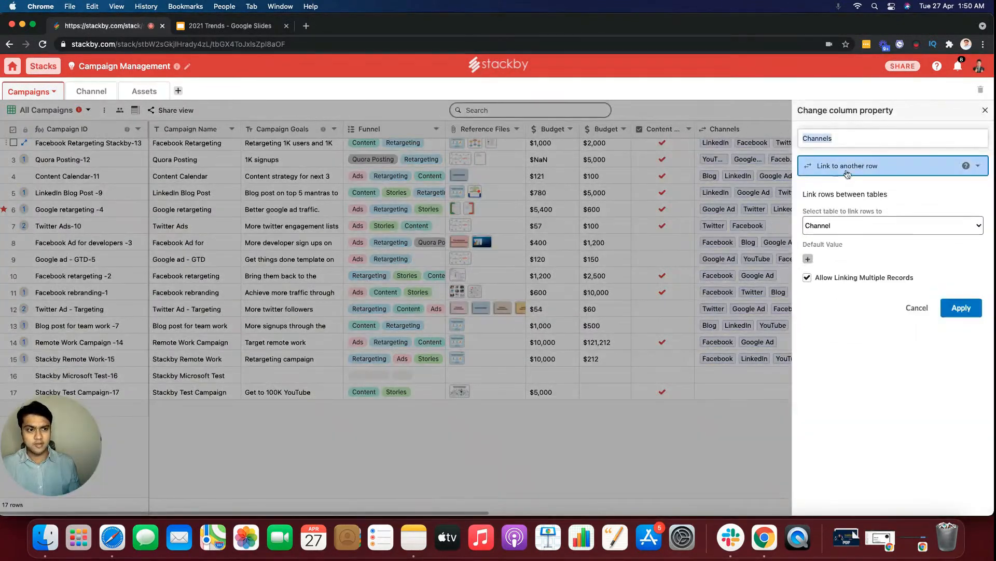
pyautogui.click(984, 112)
# Link the YouTube row of the Channel table to Stackby Test Campaign's Channels field.
pyautogui.click(716, 392)
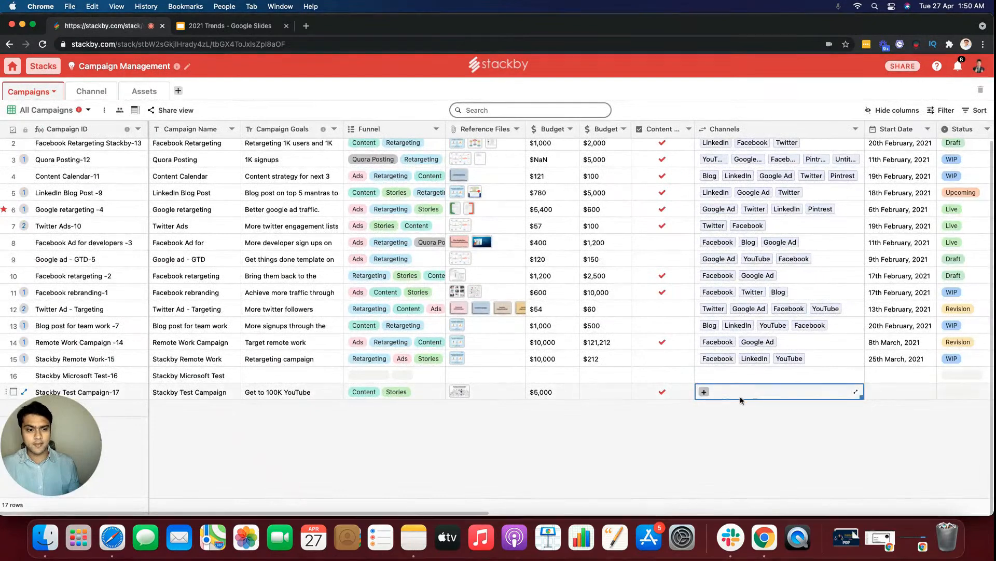
pyautogui.click(704, 392)
pyautogui.scroll(-5, 451, 358)
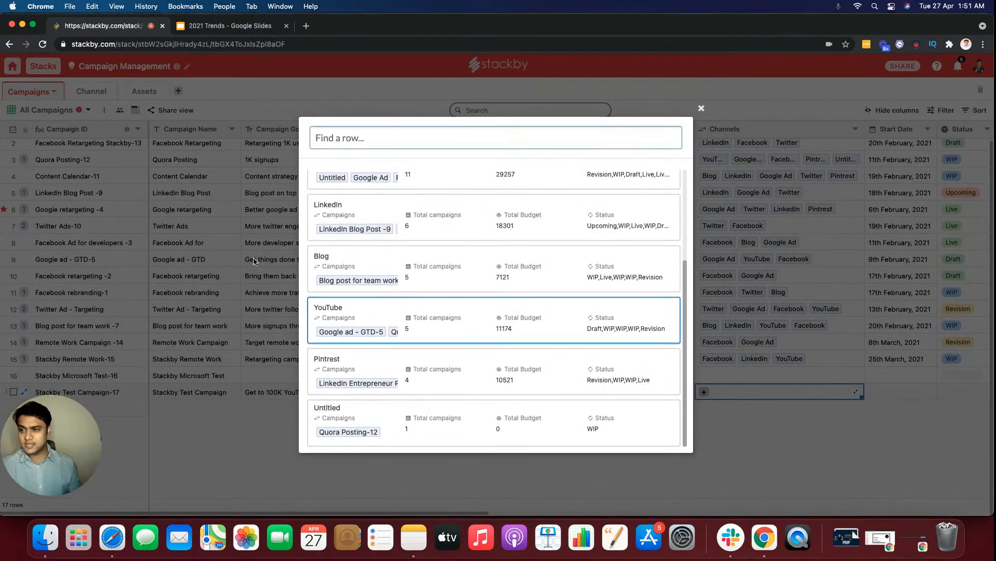
pyautogui.click(394, 327)
pyautogui.click(759, 415)
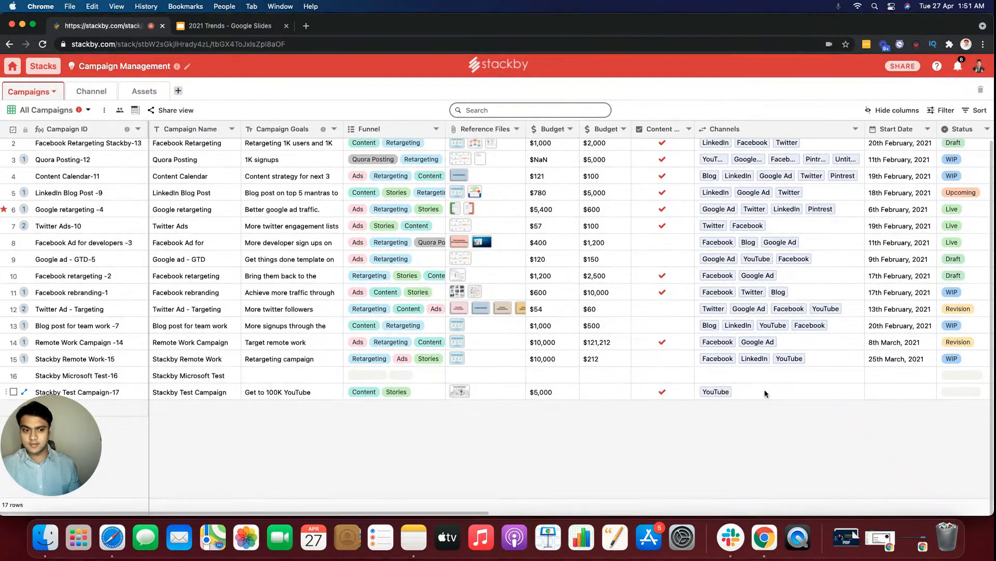
# Examine the campaigns linked to the YouTube row in the Channel table, down to the end of the expanded list.
pyautogui.click(98, 93)
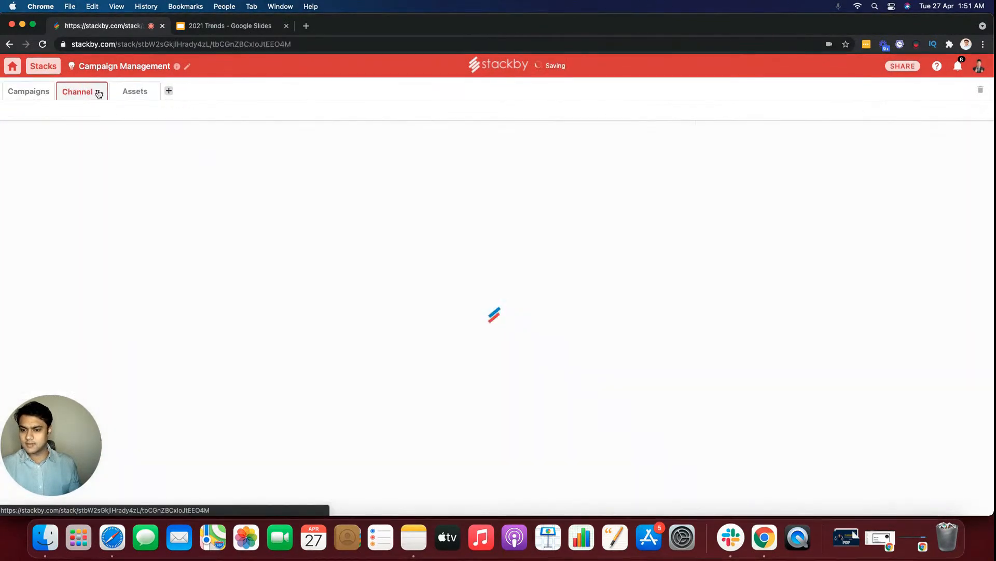
pyautogui.scroll(-1, 258, 326)
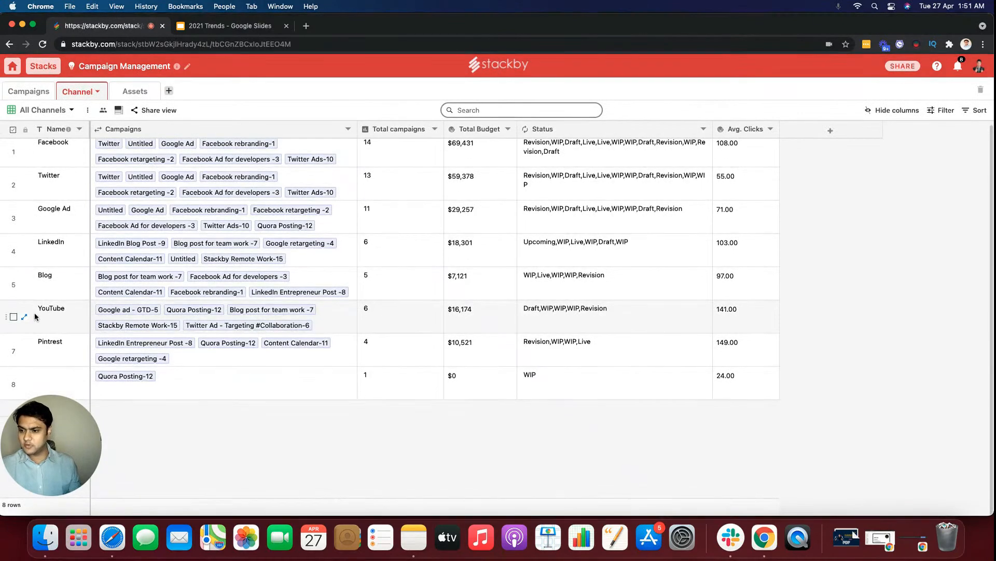
pyautogui.click(347, 322)
pyautogui.click(347, 318)
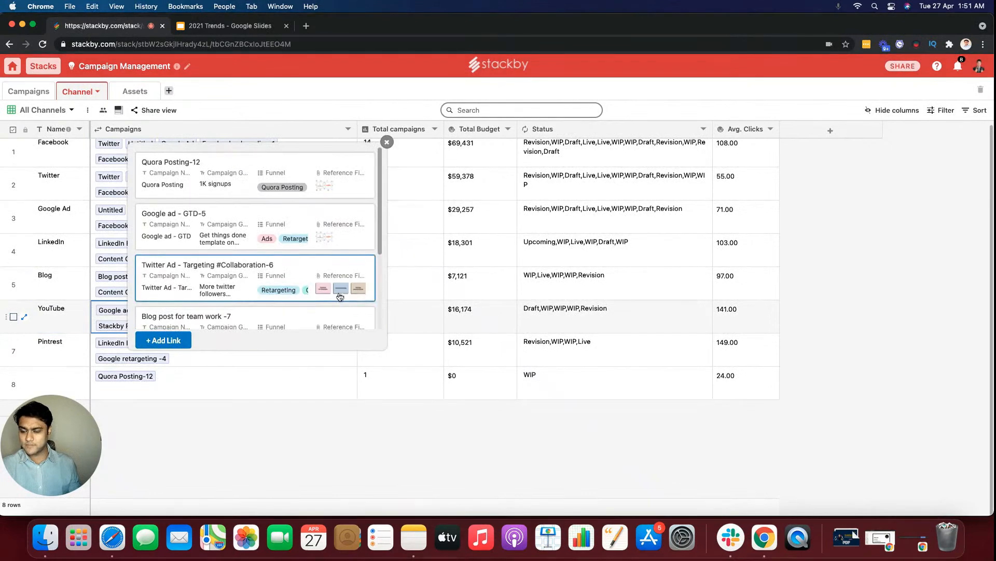
pyautogui.scroll(-3, 339, 297)
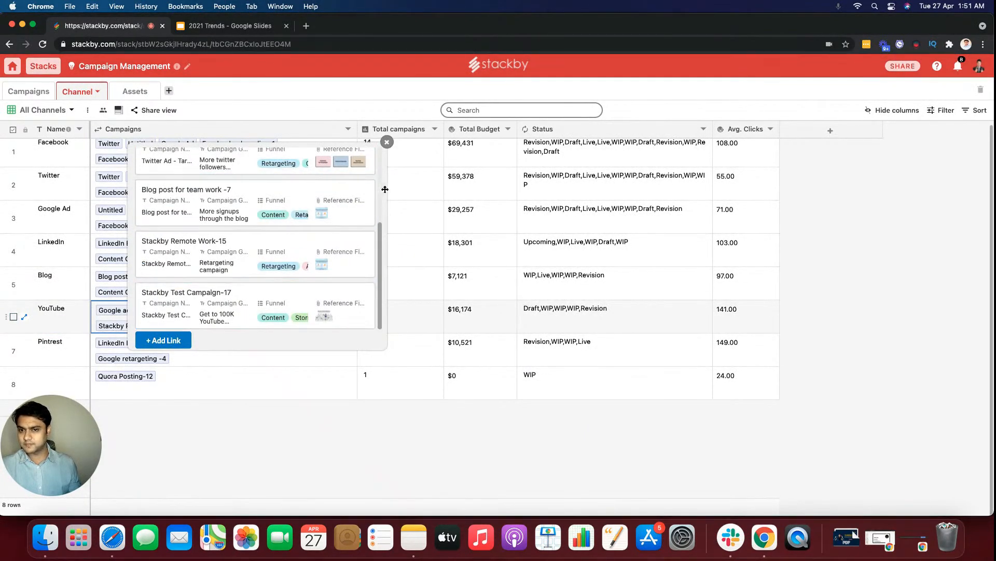
pyautogui.click(386, 143)
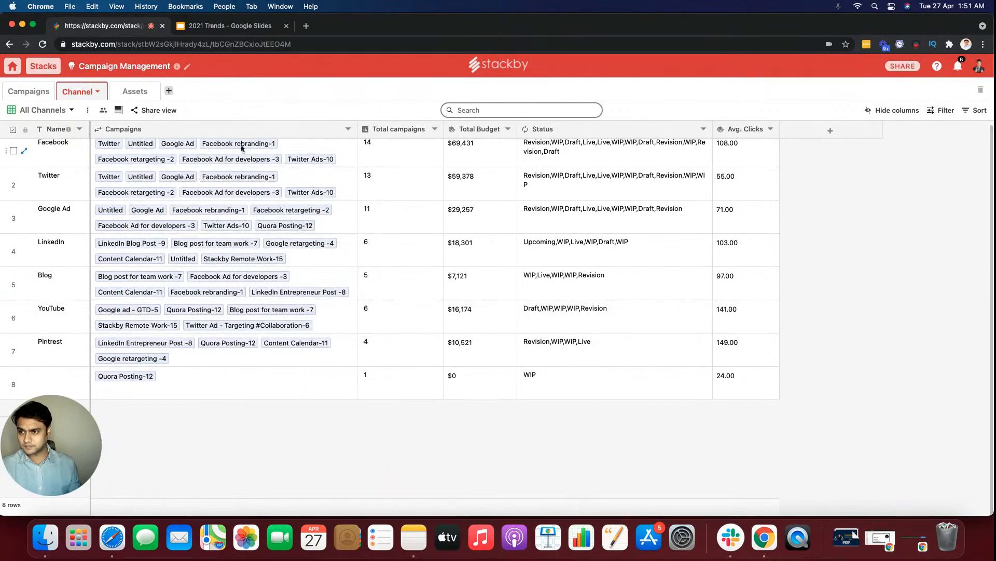
# Return to the Campaigns table and set Stackby Test Campaign's Start Date to 28th April, 2021.
pyautogui.click(32, 96)
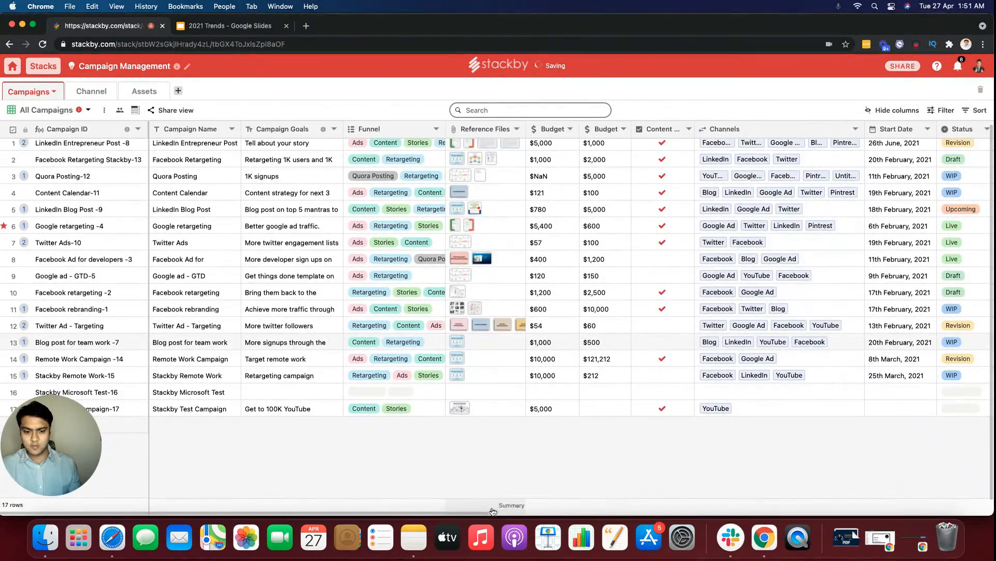
pyautogui.hscroll(5, 565, 492)
pyautogui.hscroll(4, 611, 495)
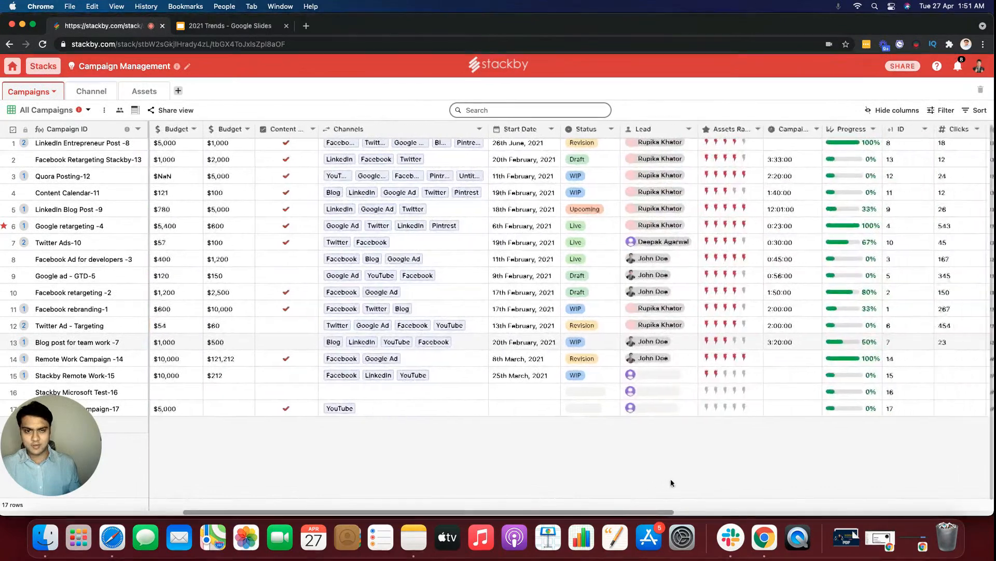
pyautogui.click(484, 410)
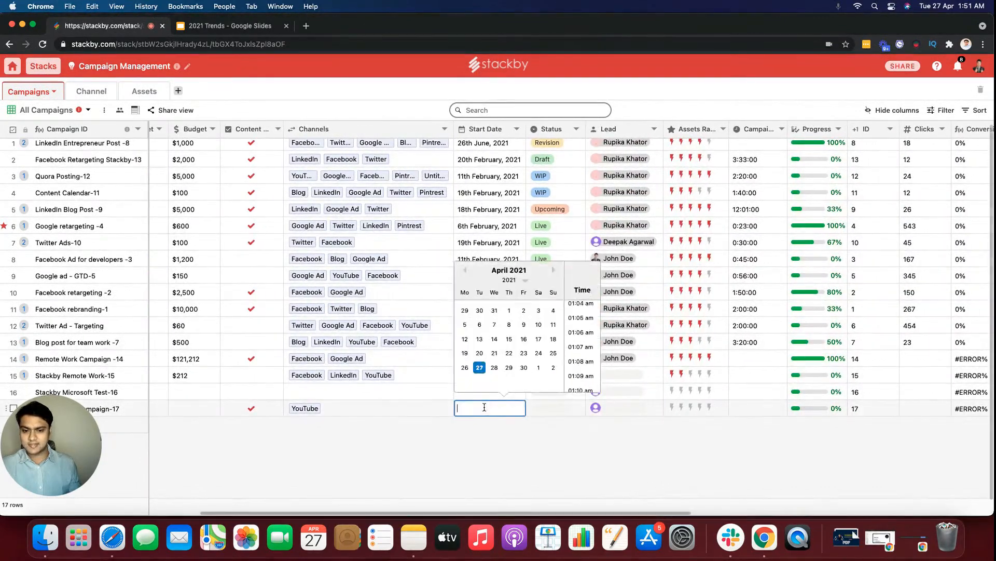
pyautogui.click(494, 367)
pyautogui.click(486, 426)
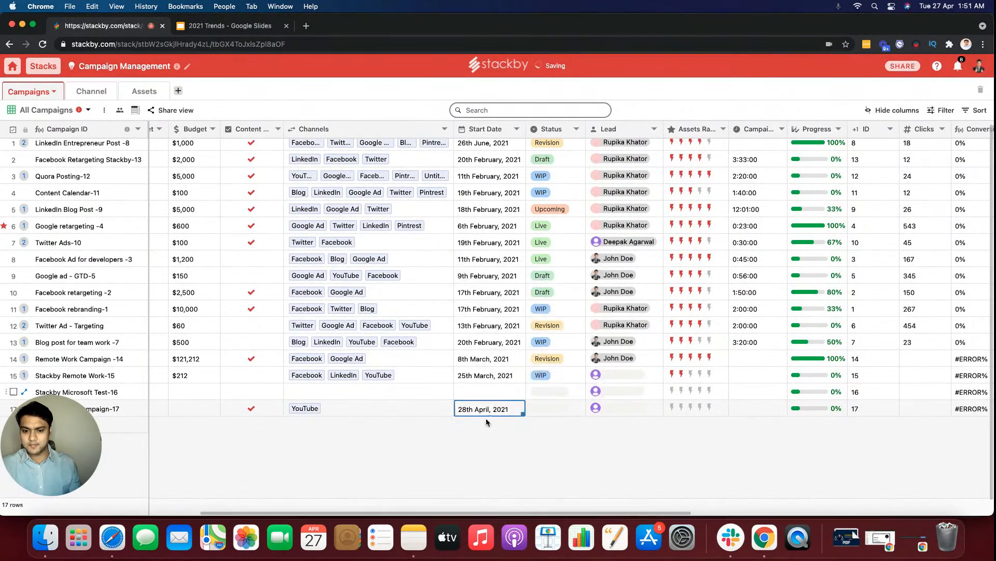
# Set Stackby Test Campaign's Status to Upcoming and assign the first listed team member as its Lead.
pyautogui.click(558, 414)
pyautogui.click(561, 444)
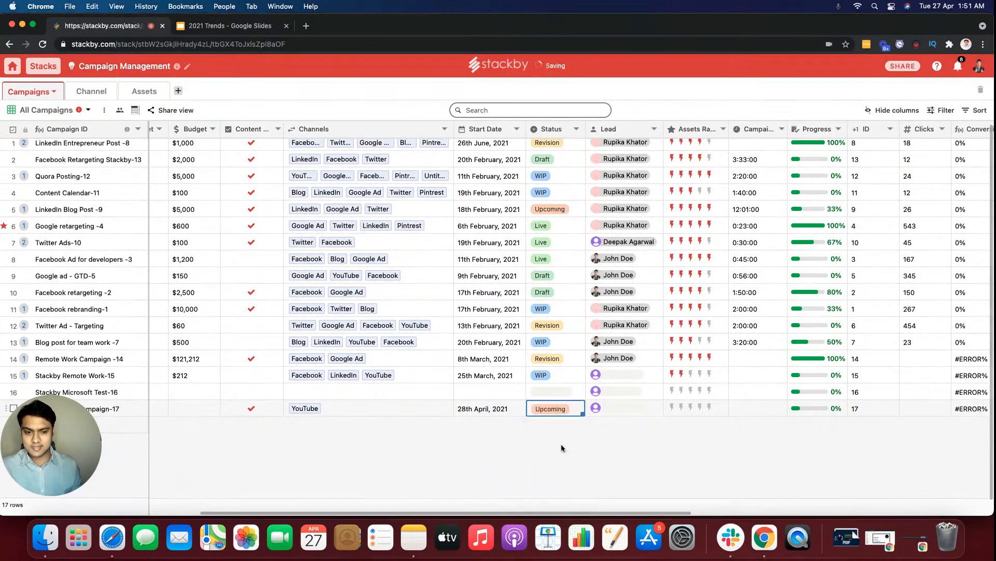
pyautogui.scroll(-1, 618, 396)
pyautogui.click(623, 384)
pyautogui.click(622, 389)
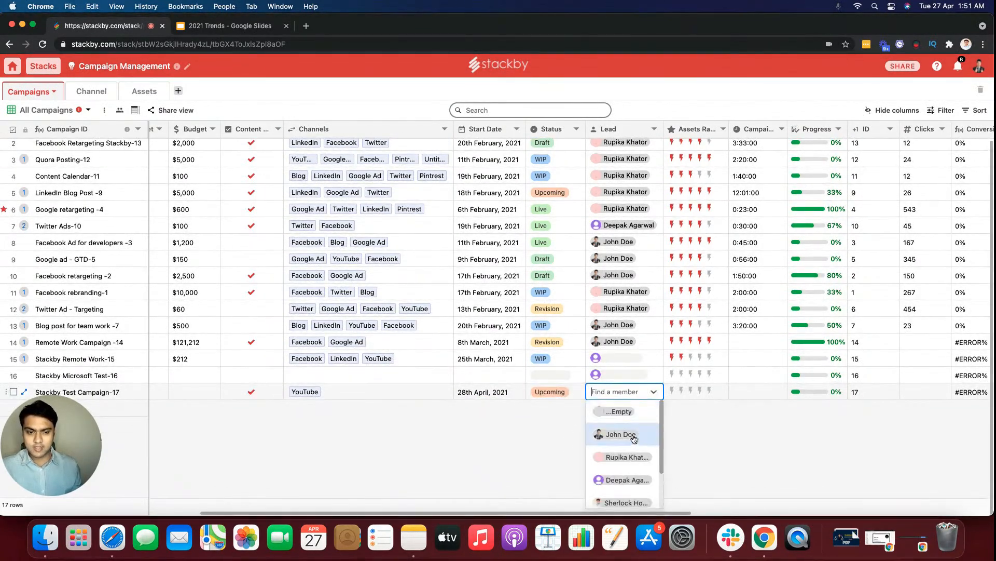
pyautogui.click(632, 440)
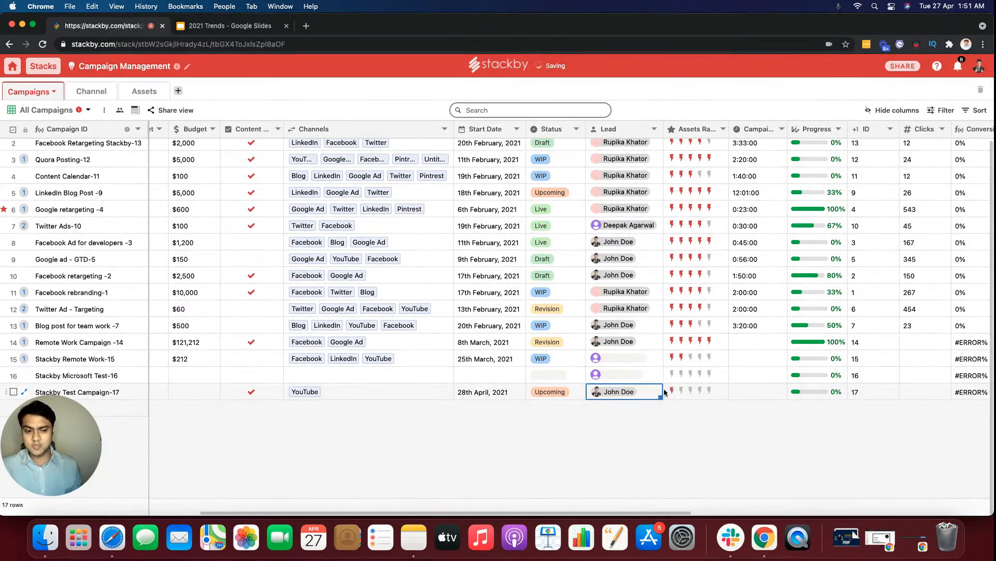
# View the notifications list with its reminders and close it.
pyautogui.click(957, 66)
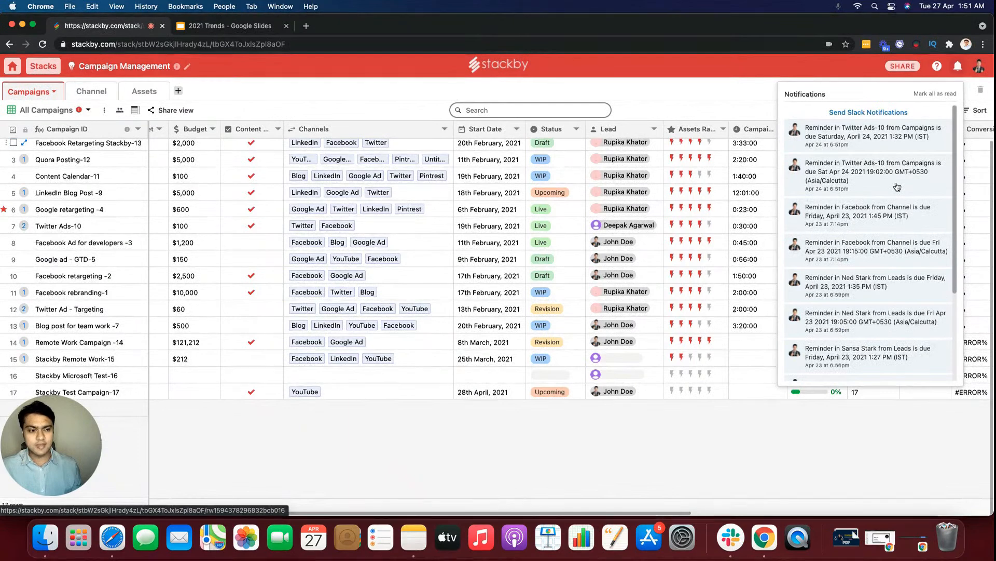
pyautogui.click(713, 95)
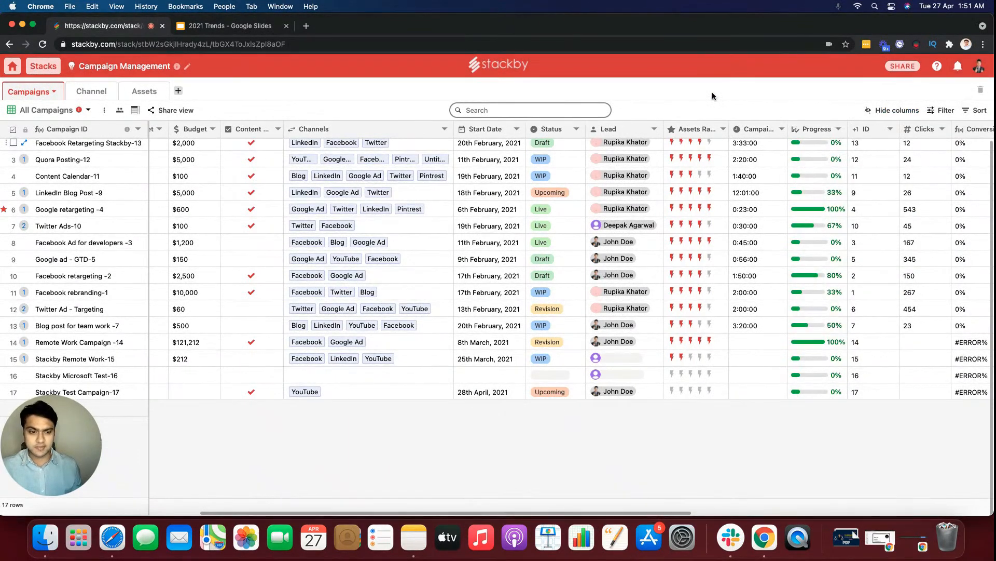
# Give Stackby Test Campaign an assets rating of 4 and set its campaign duration to 10:00:00.
pyautogui.click(700, 392)
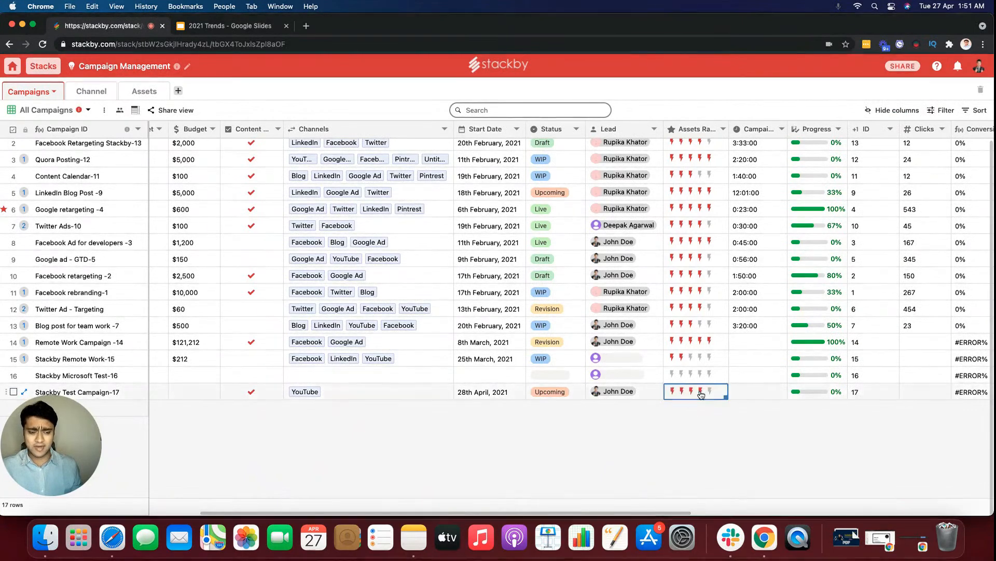
pyautogui.click(758, 390)
pyautogui.click(758, 391)
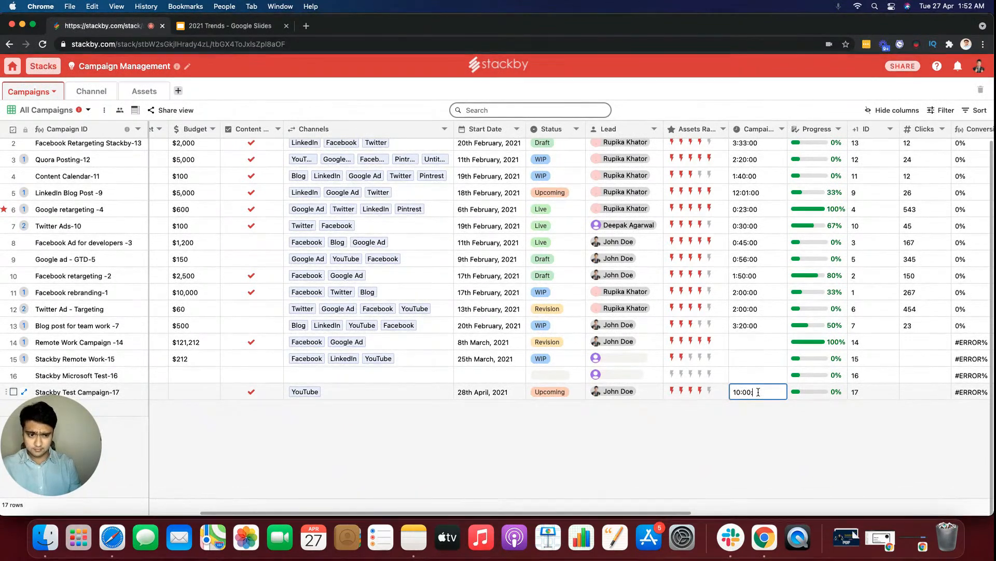
pyautogui.write('10:00:00')
pyautogui.press('Return')
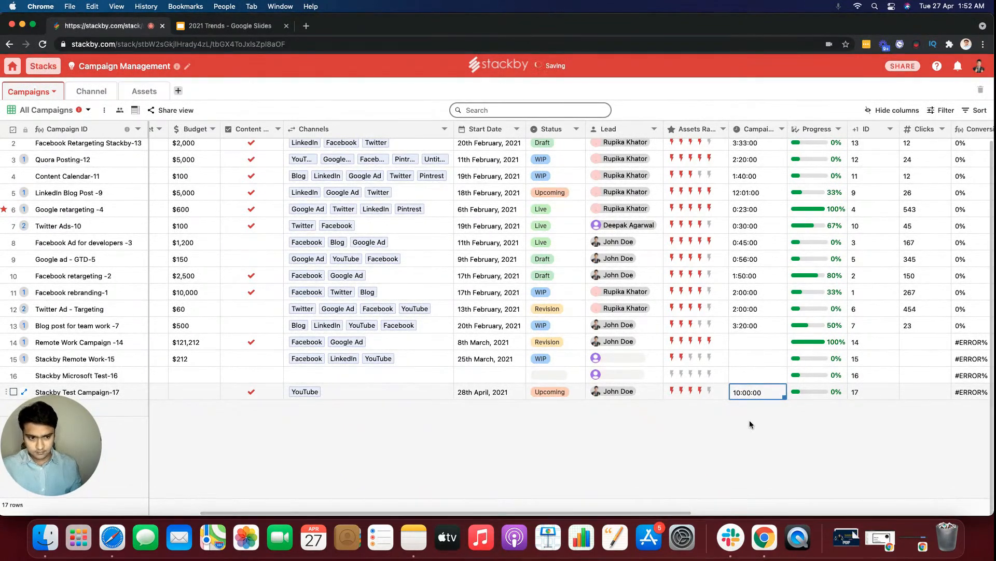
pyautogui.moveTo(642, 514); pyautogui.dragTo(795, 481)
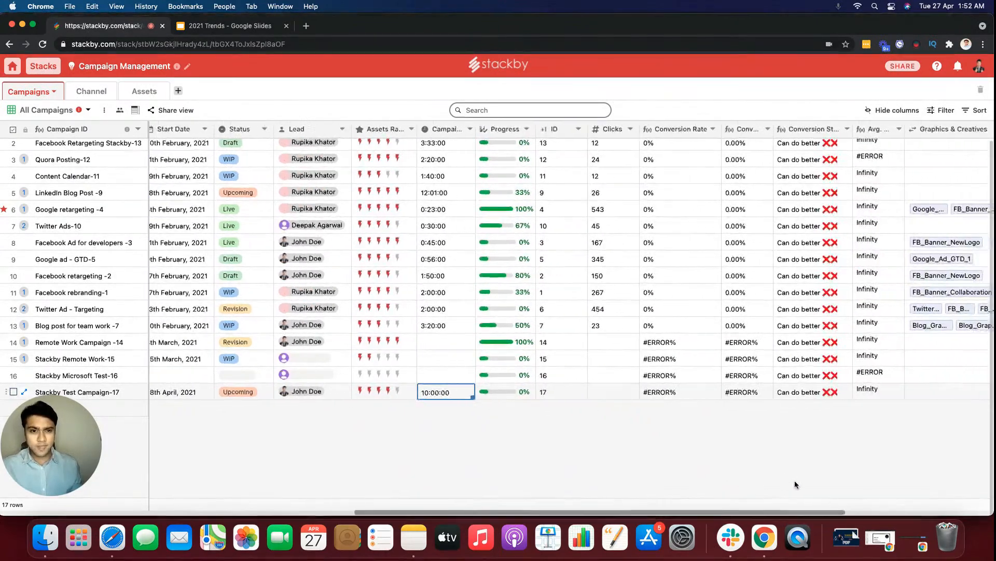
# Examine the ID and Clicks columns, starting from Stackby Test Campaign's cells.
pyautogui.click(555, 391)
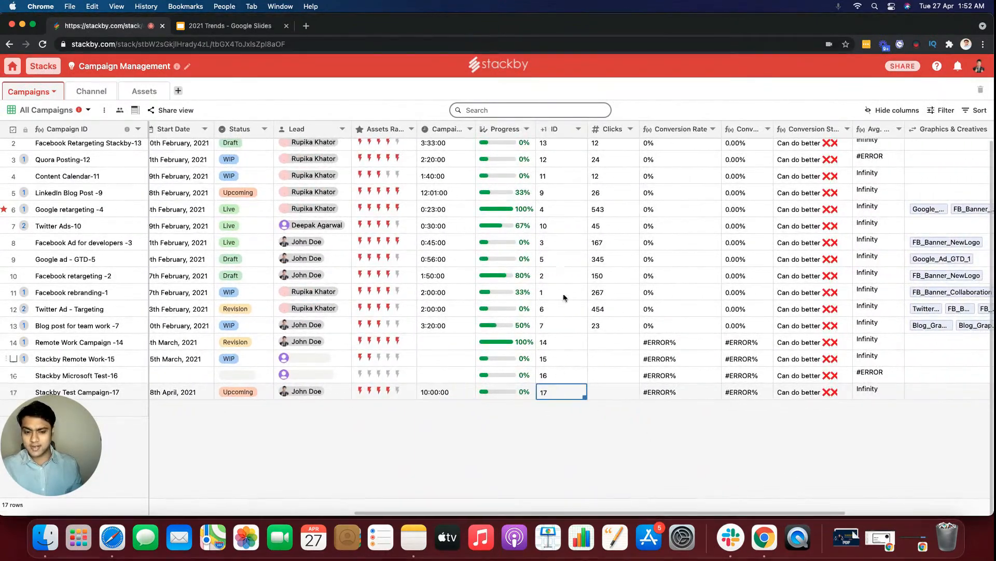
pyautogui.click(630, 387)
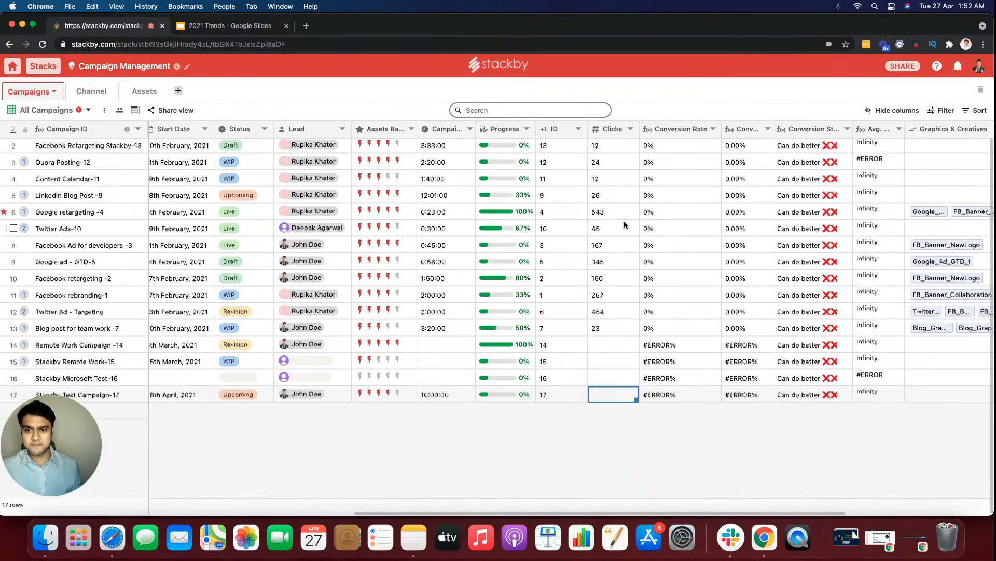
pyautogui.scroll(1, 624, 220)
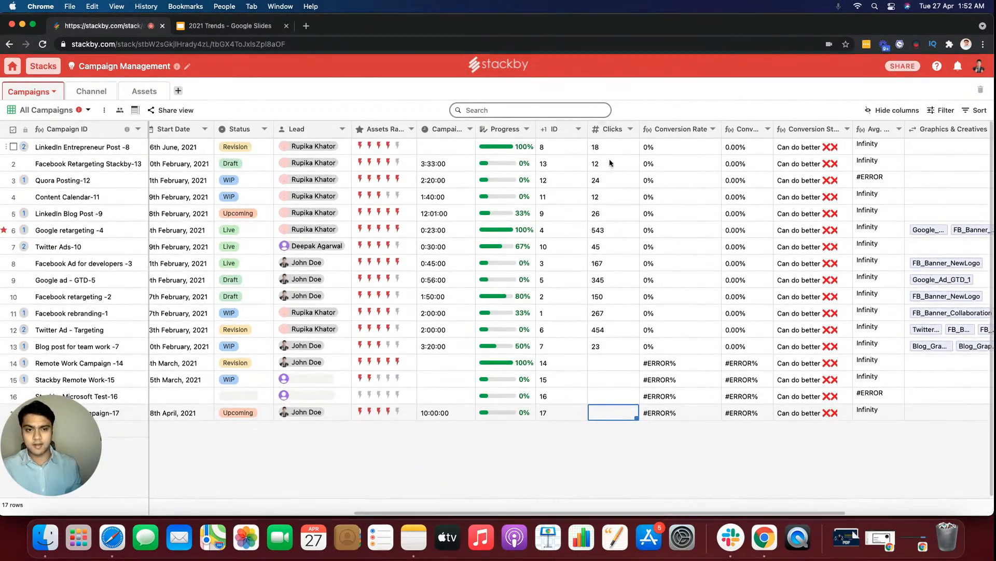
# Replace the Conversion Rate column's formula with {Budget}/{Clicks}.
pyautogui.moveTo(583, 513); pyautogui.dragTo(372, 477)
pyautogui.hscroll(10, 585, 447)
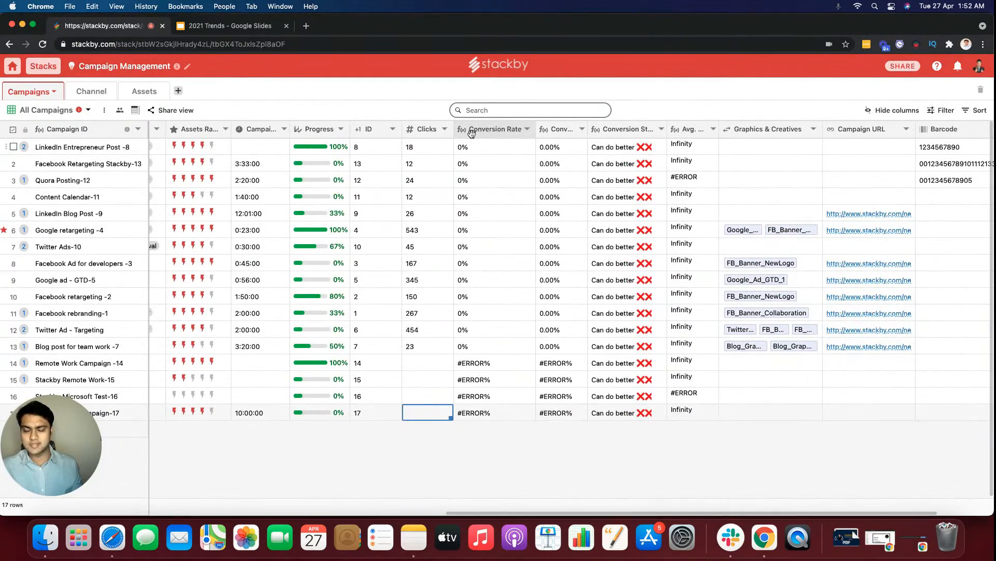
pyautogui.doubleClick(484, 130)
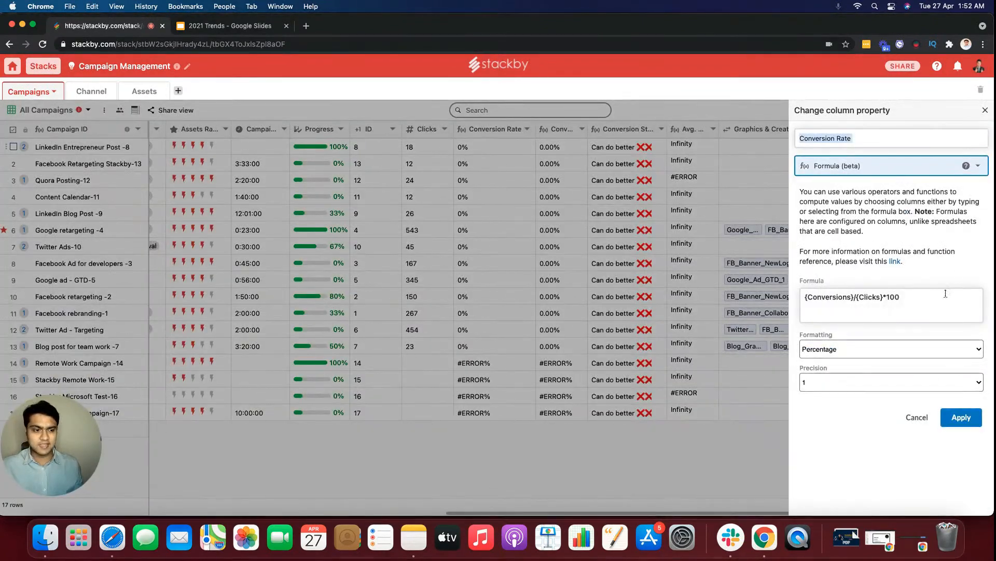
pyautogui.tripleClick(907, 295)
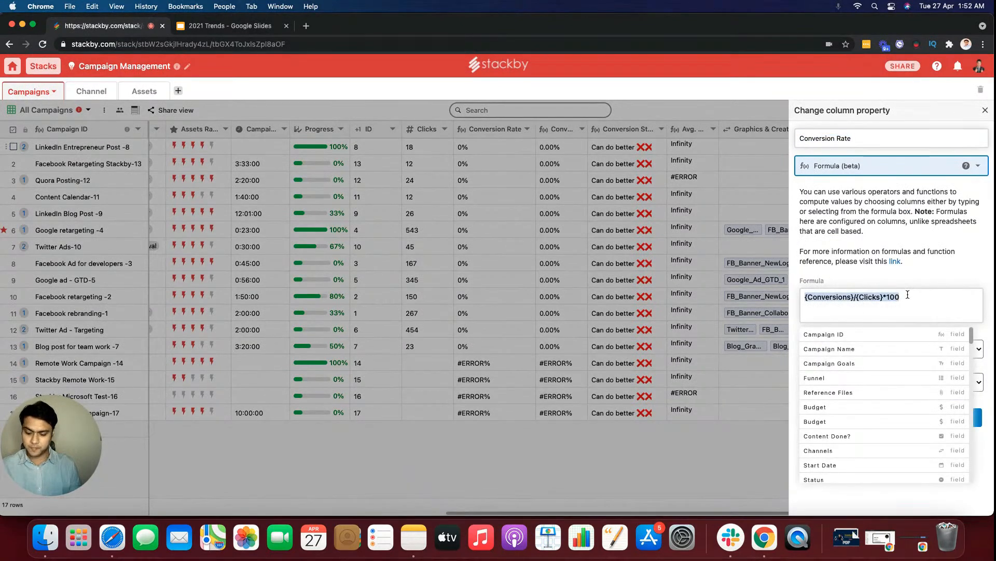
pyautogui.write('{Bu')
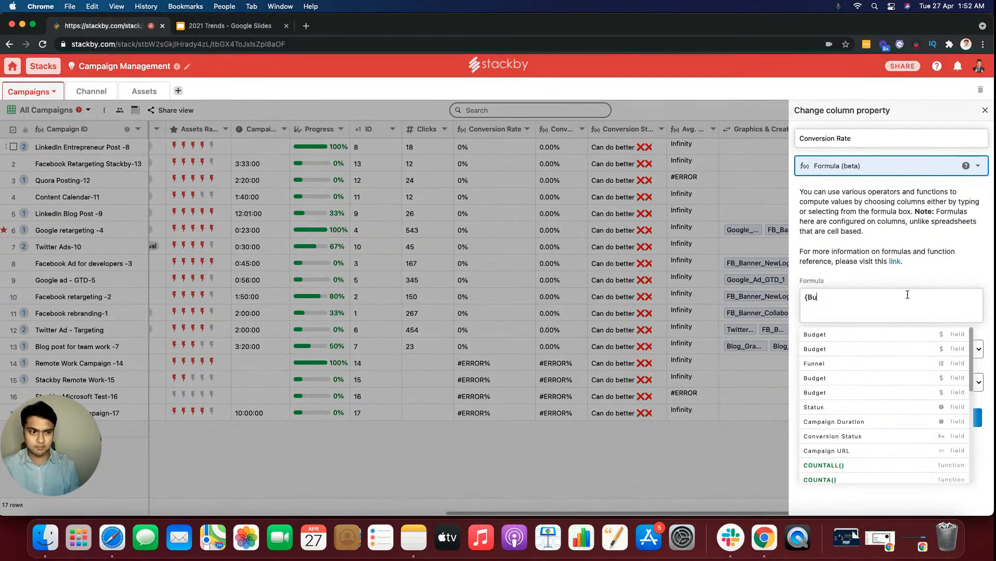
pyautogui.click(905, 334)
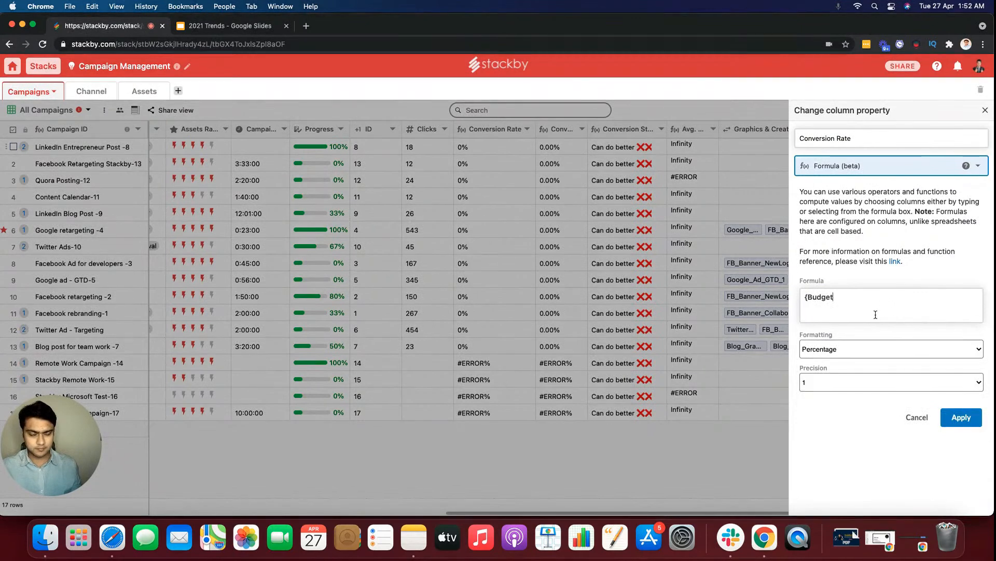
pyautogui.write('}')
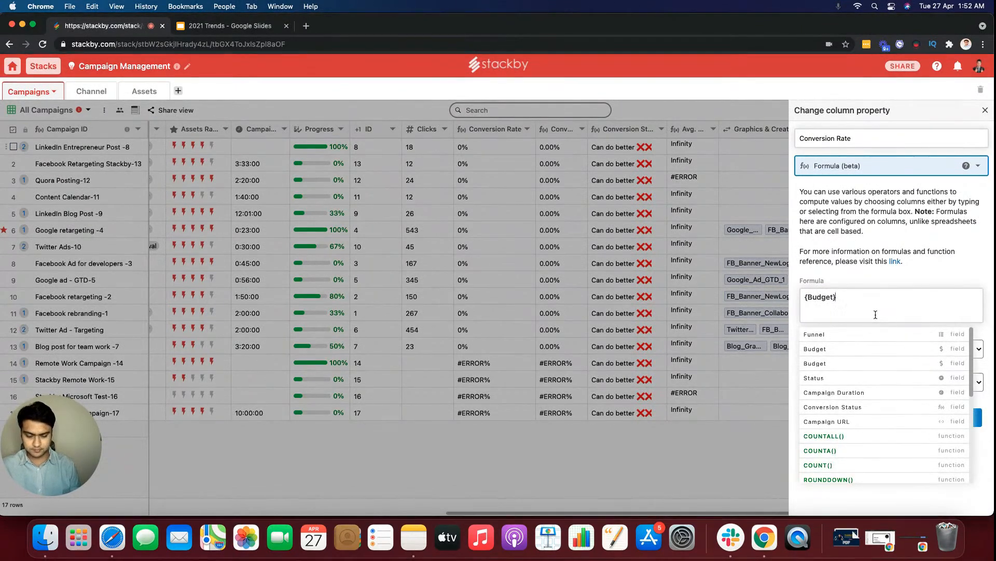
pyautogui.write('/')
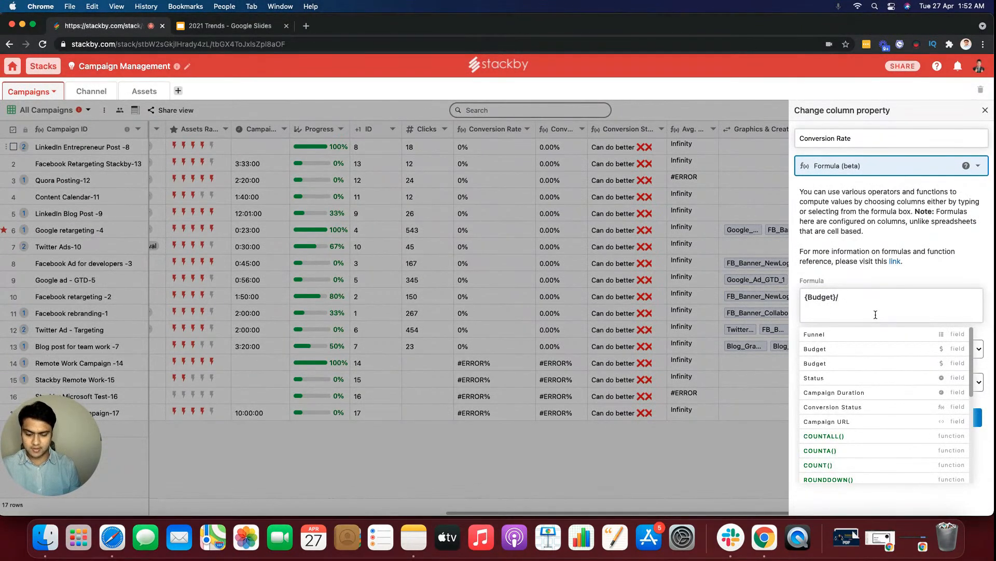
pyautogui.write('{Clicks')
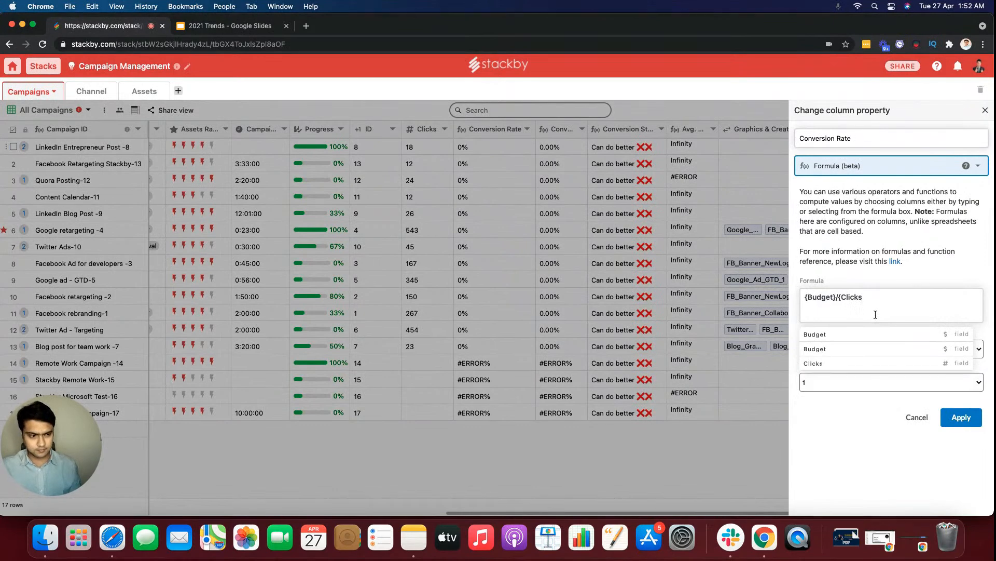
pyautogui.click(859, 364)
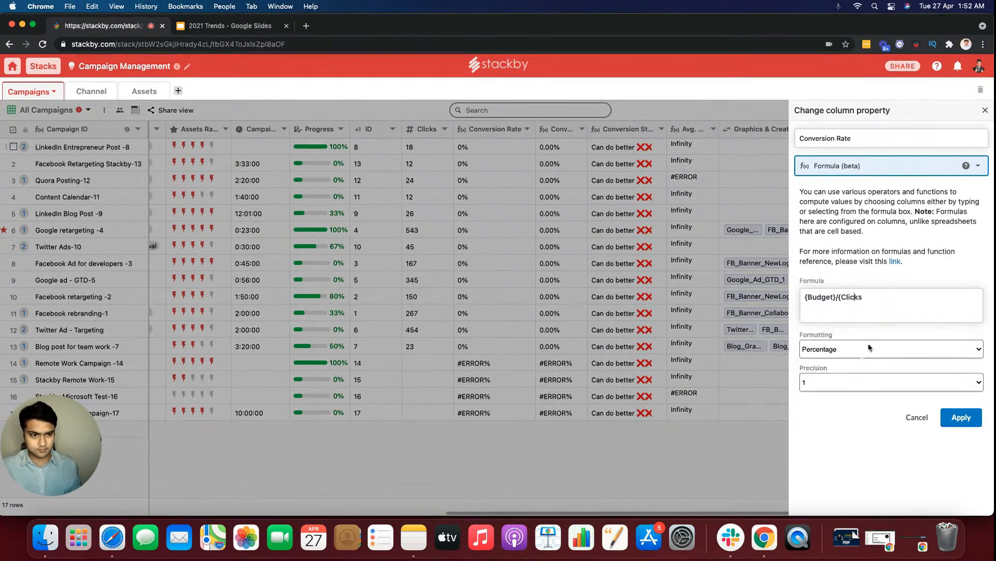
pyautogui.click(881, 299)
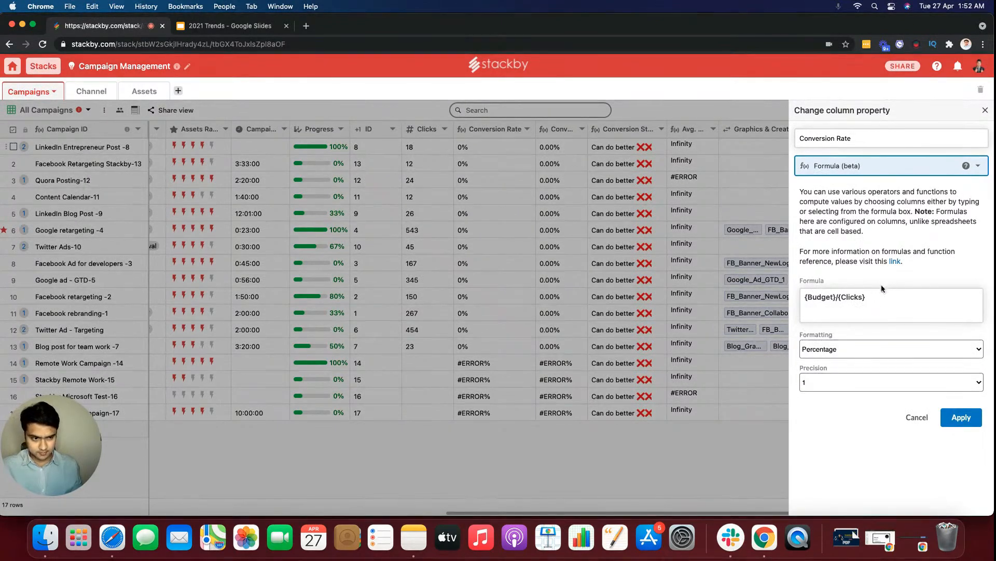
# Set the Conversion Rate formula's formatting to Integer and apply the column changes.
pyautogui.click(870, 348)
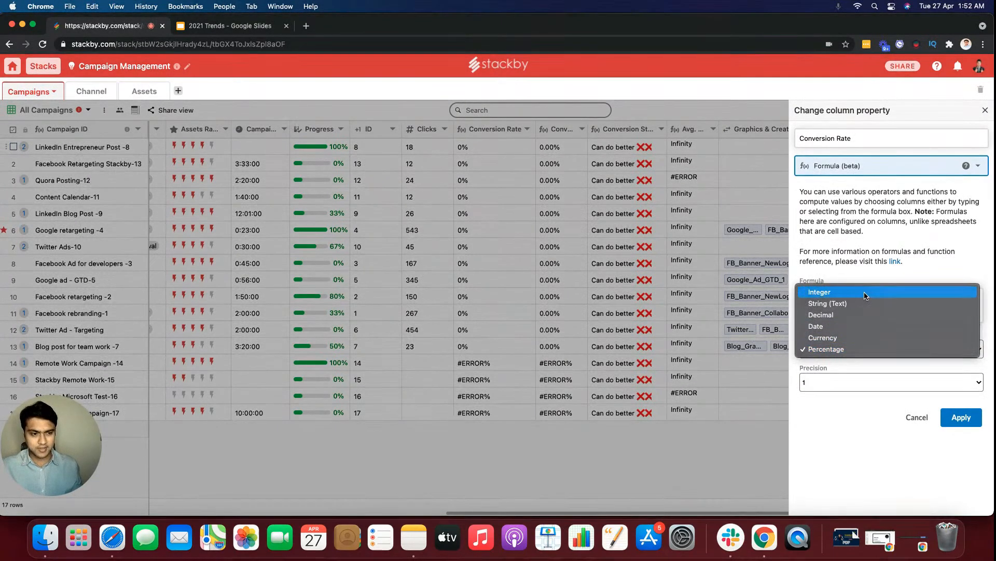
pyautogui.click(830, 291)
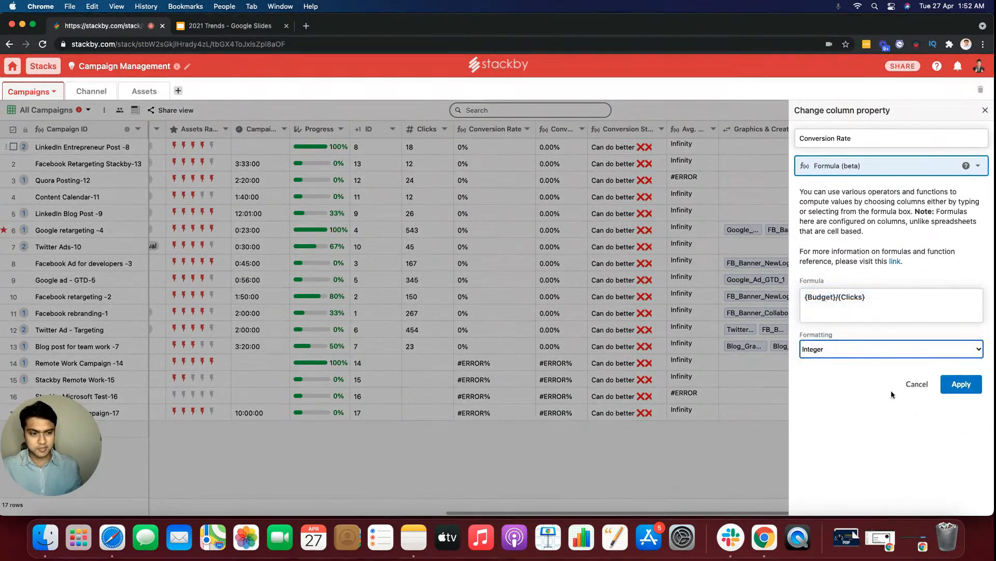
pyautogui.click(961, 383)
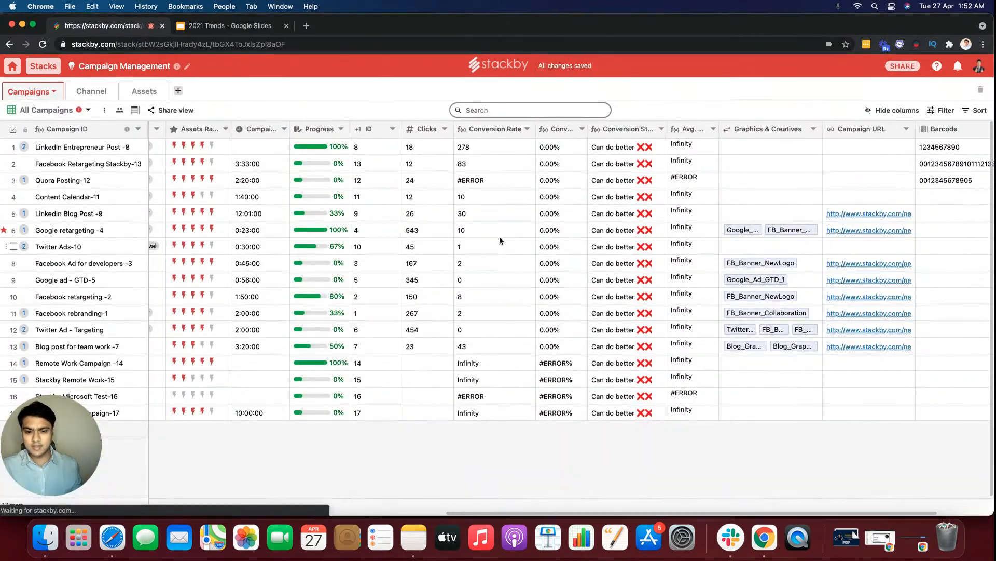
# Check the calculated Conversion Rate cells of the first three campaigns, narrowing the column slightly.
pyautogui.click(470, 147)
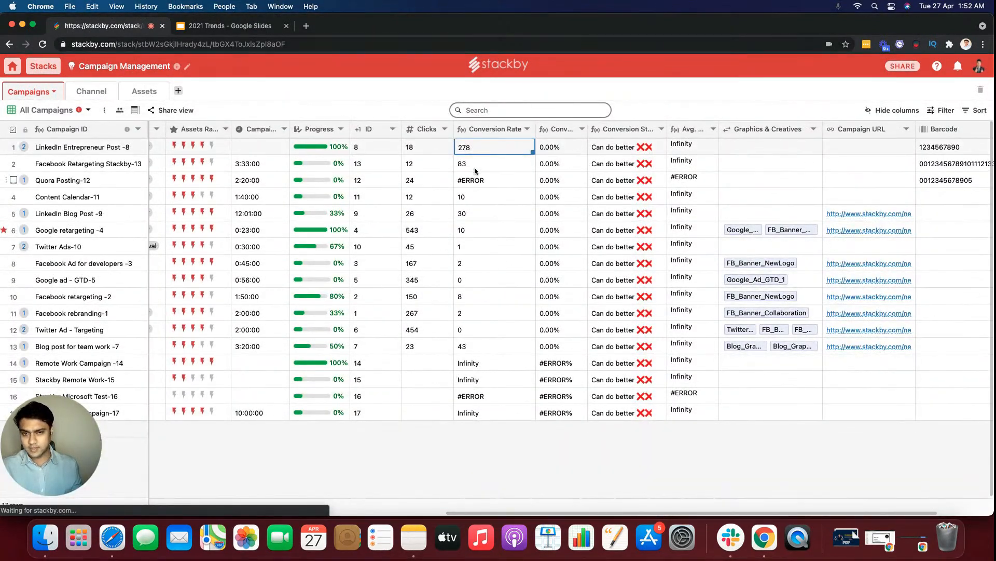
pyautogui.click(474, 165)
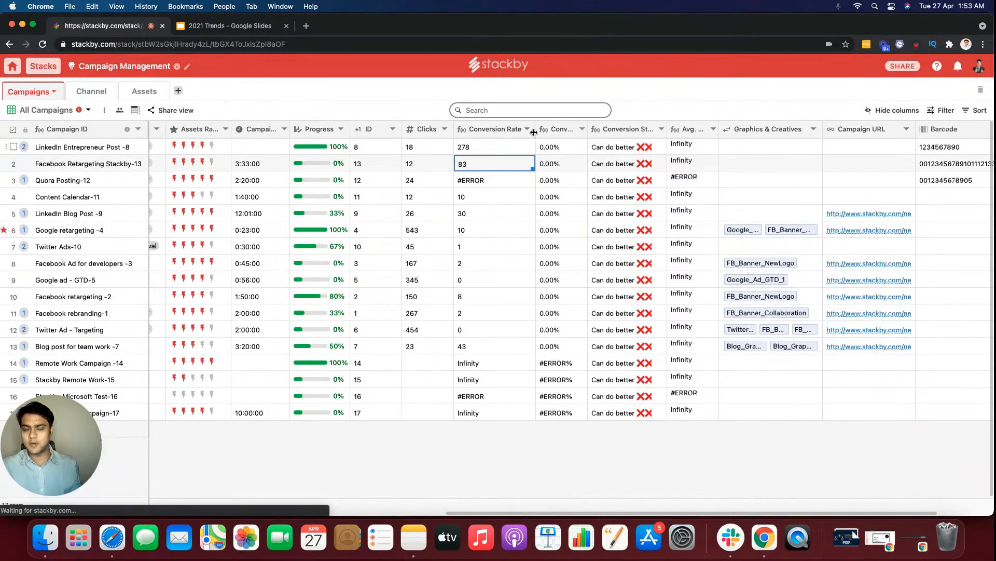
pyautogui.moveTo(534, 133); pyautogui.dragTo(531, 132)
pyautogui.click(478, 176)
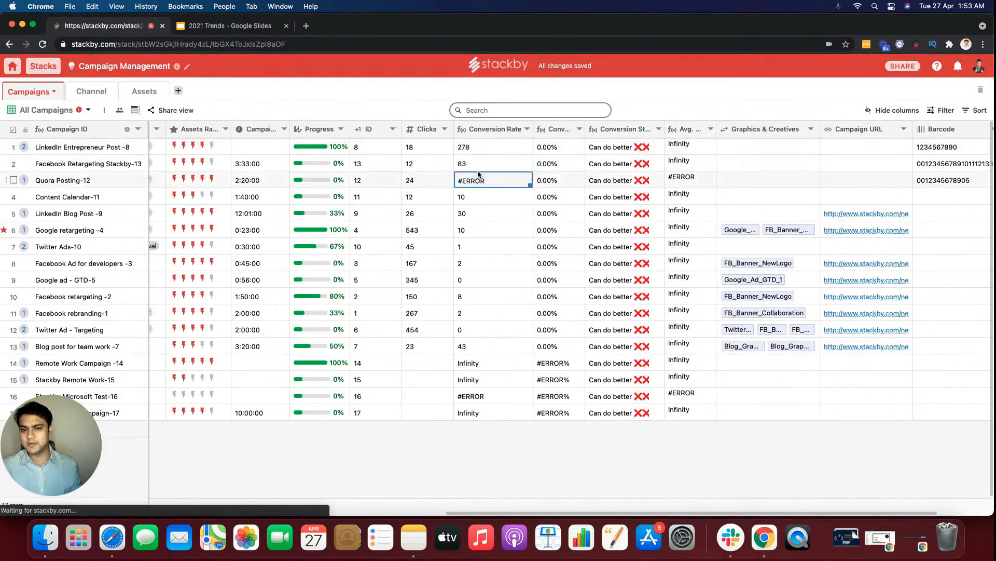
# Change the Conversion Rate column's formatting to Currency, apply it, and narrow the column slightly.
pyautogui.doubleClick(492, 131)
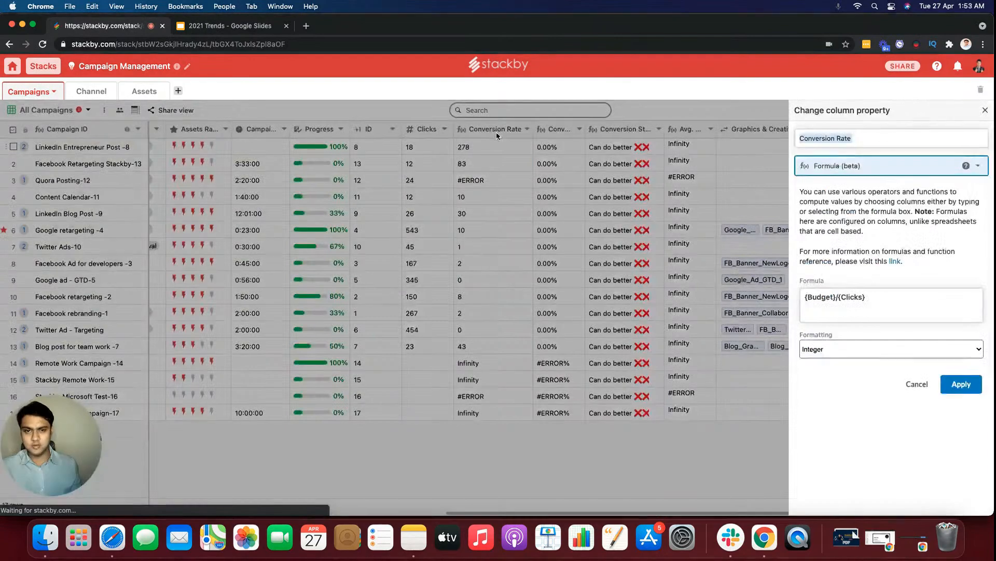
pyautogui.click(813, 350)
pyautogui.click(833, 396)
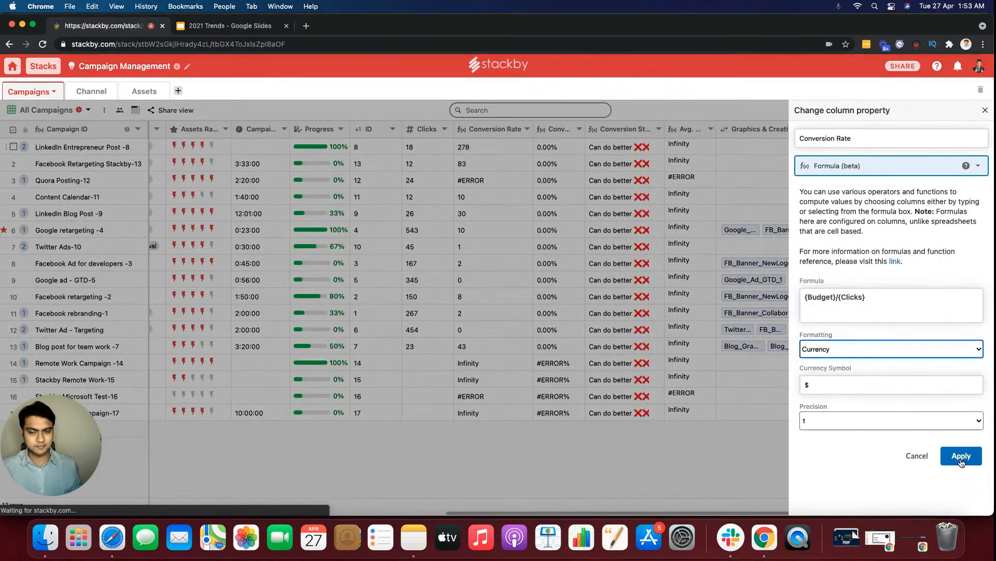
pyautogui.click(961, 457)
pyautogui.moveTo(532, 132); pyautogui.dragTo(526, 132)
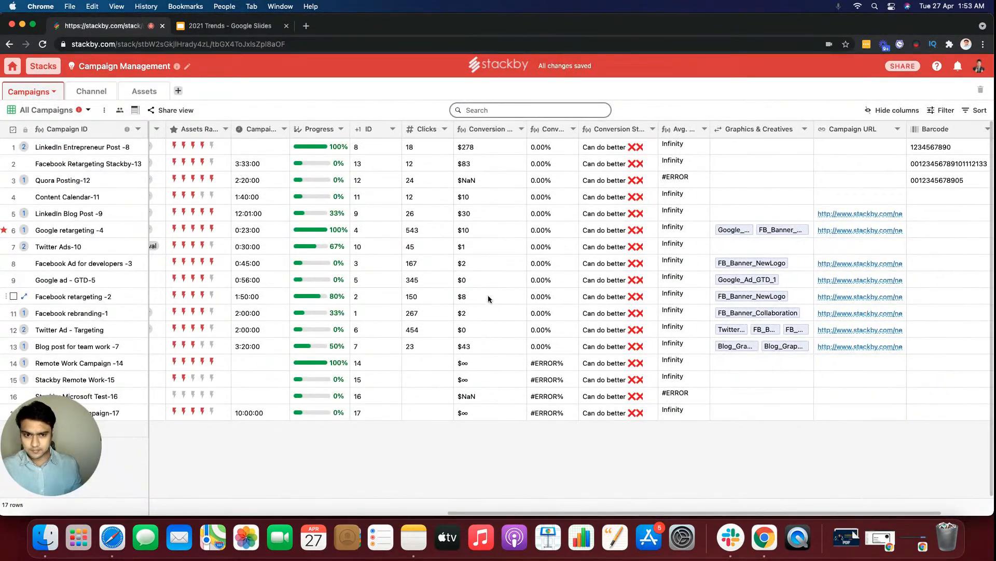
# Reopen the Conversion Rate column's formula and browse the available fields and functions with their descriptions, from numeric and logical to date and text functions.
pyautogui.doubleClick(492, 130)
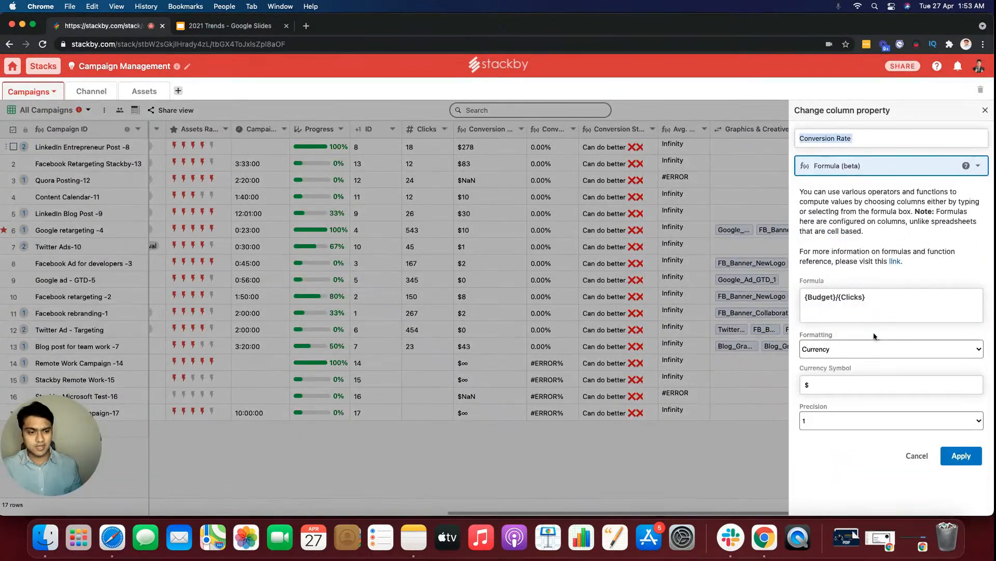
pyautogui.click(830, 300)
pyautogui.scroll(-2, 874, 405)
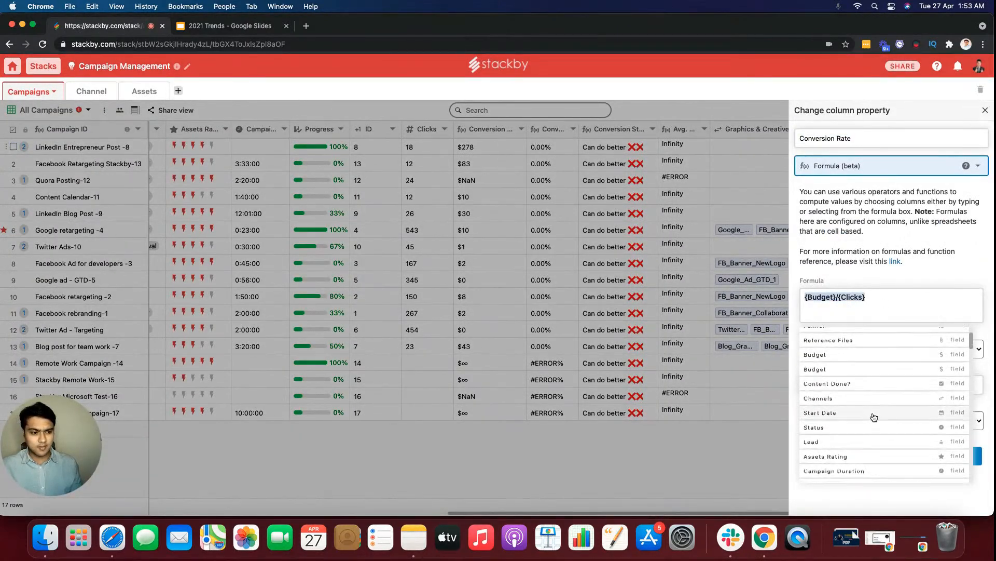
pyautogui.scroll(-5, 874, 410)
pyautogui.scroll(-2, 871, 397)
pyautogui.scroll(4, 872, 397)
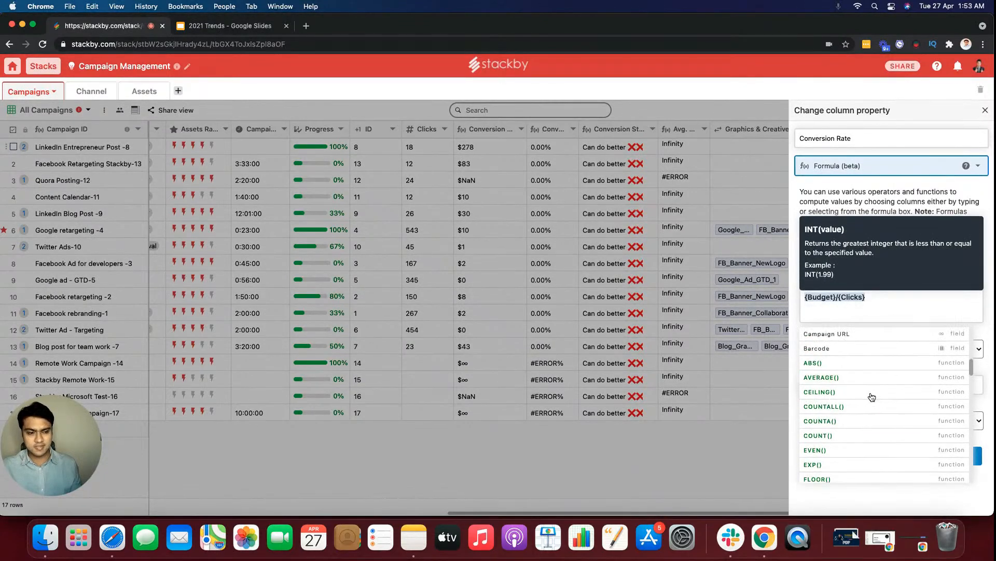
pyautogui.scroll(-1, 877, 384)
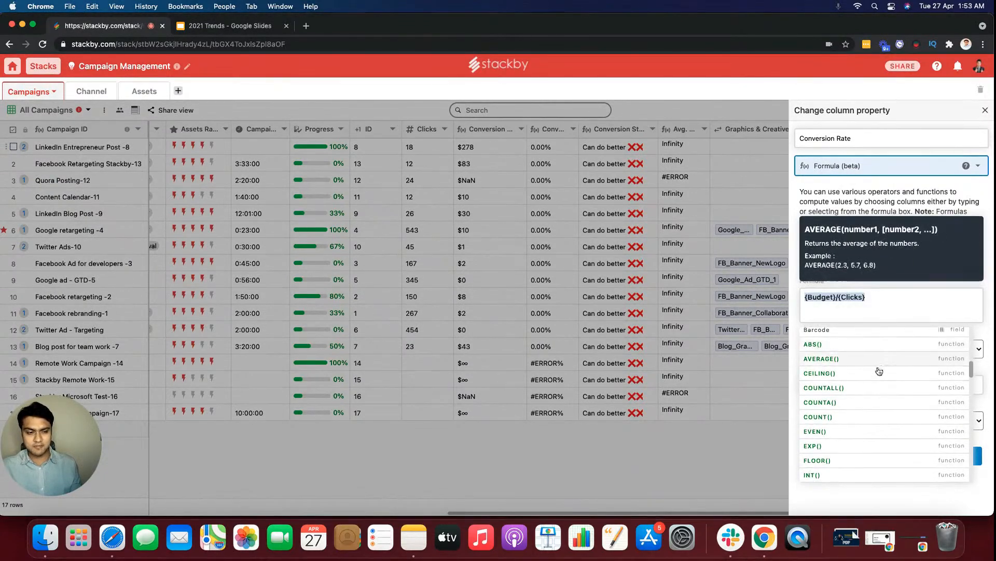
pyautogui.scroll(-4, 877, 384)
pyautogui.scroll(-4, 867, 405)
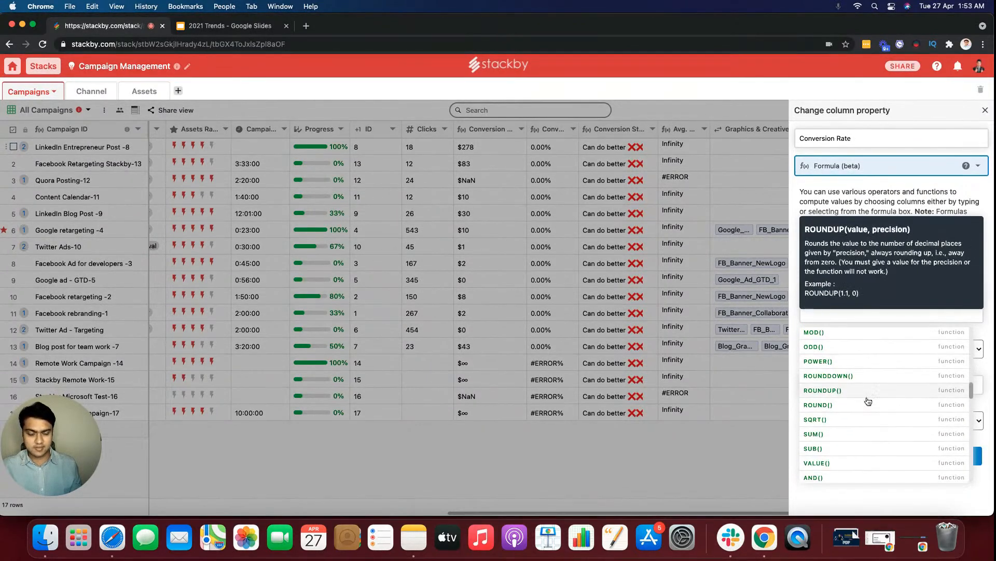
pyautogui.scroll(-3, 869, 408)
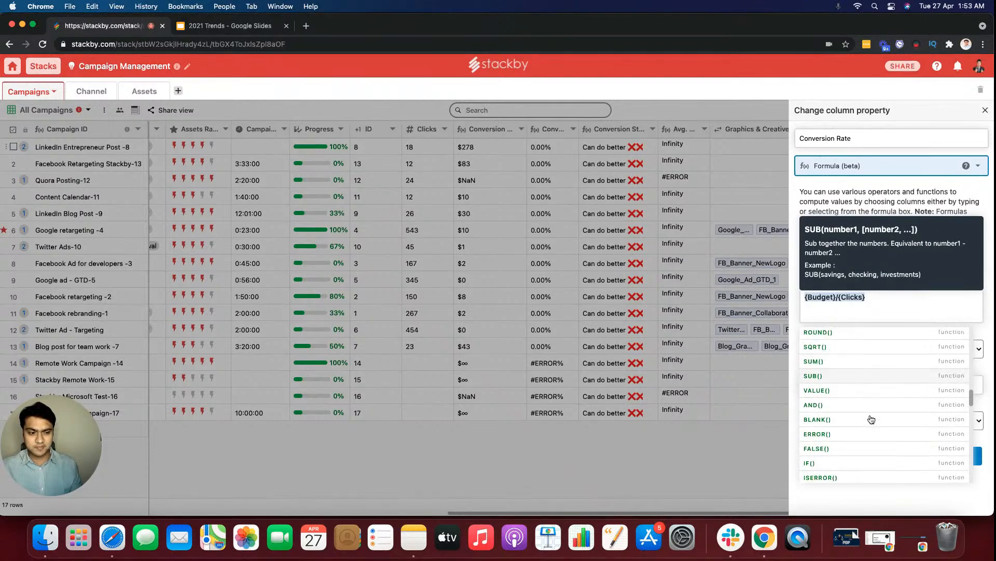
pyautogui.scroll(-1, 869, 410)
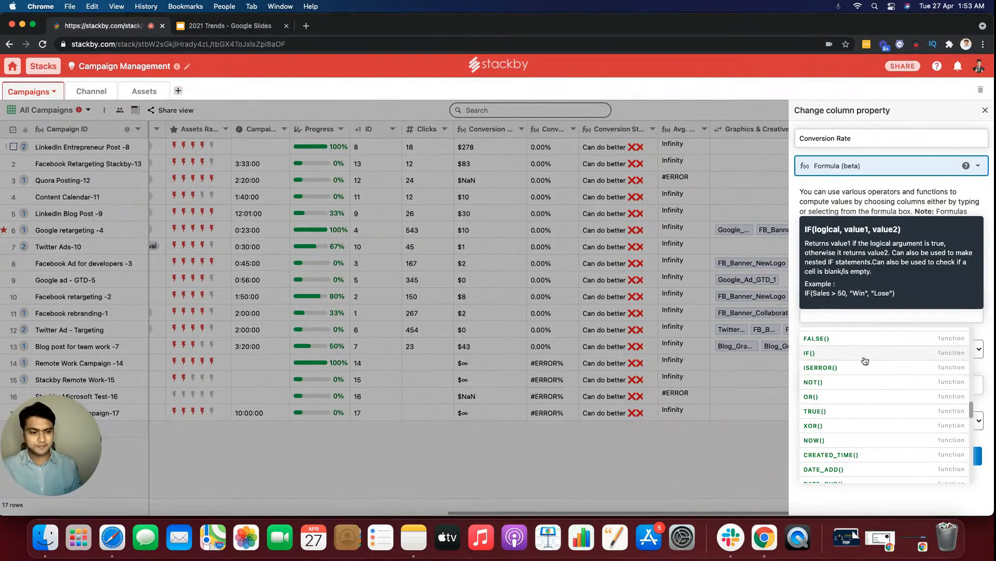
pyautogui.scroll(-4, 866, 364)
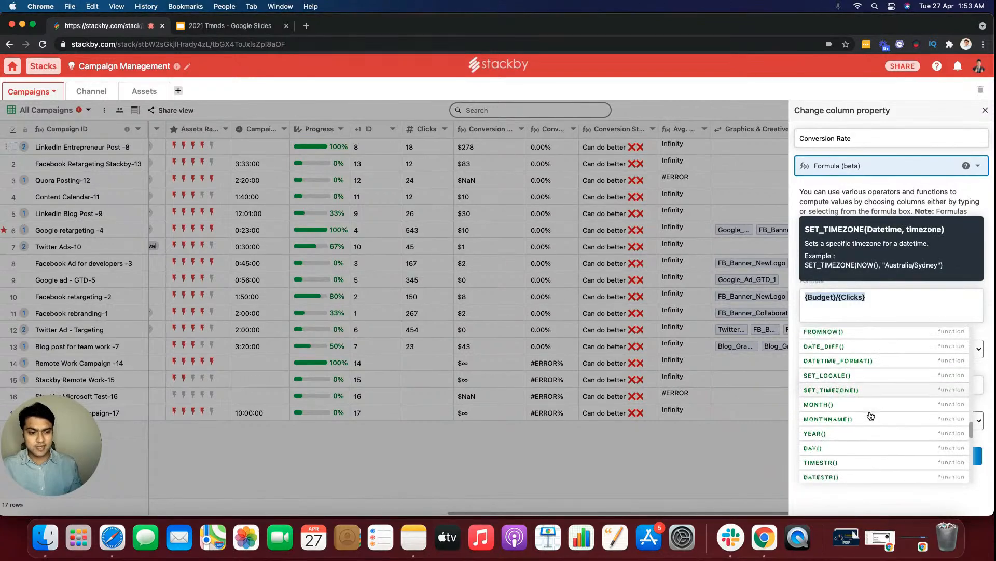
pyautogui.scroll(-3, 871, 415)
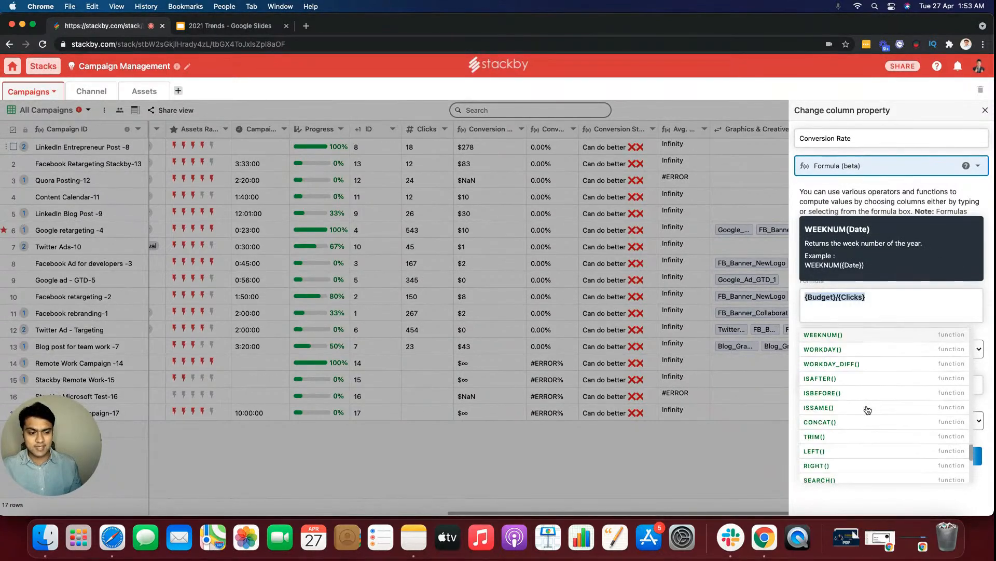
pyautogui.scroll(-3, 868, 410)
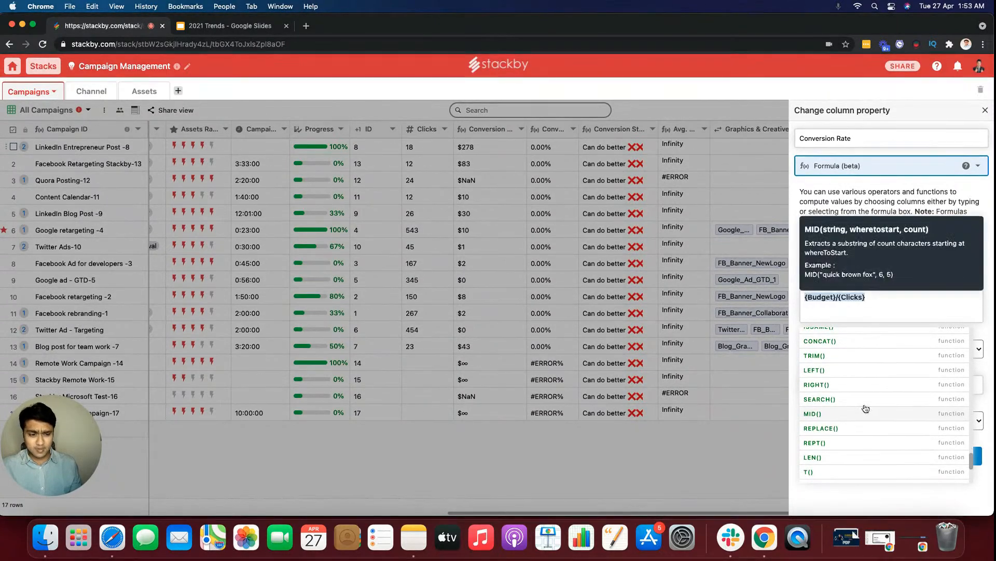
pyautogui.scroll(-4, 866, 410)
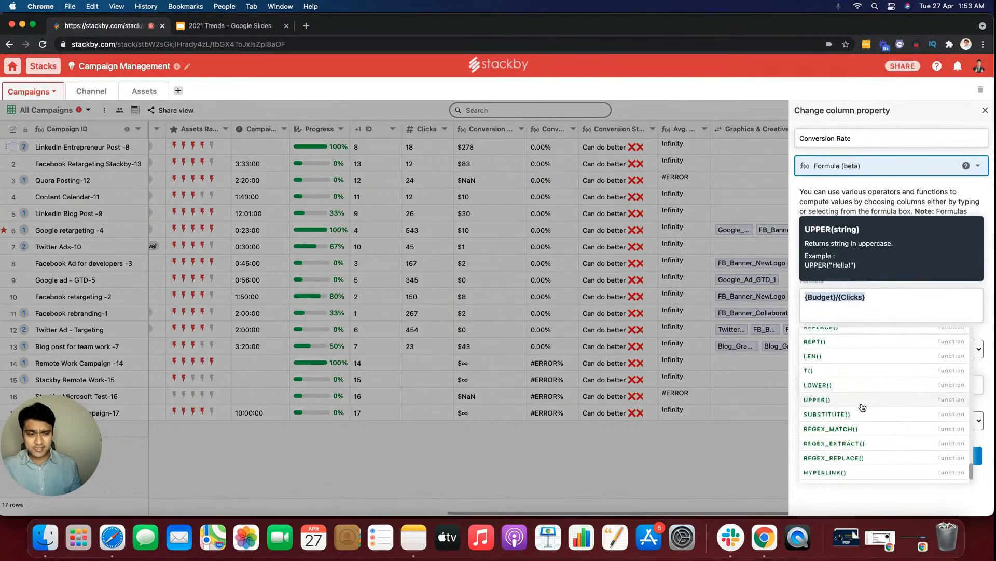
pyautogui.scroll(-1, 863, 409)
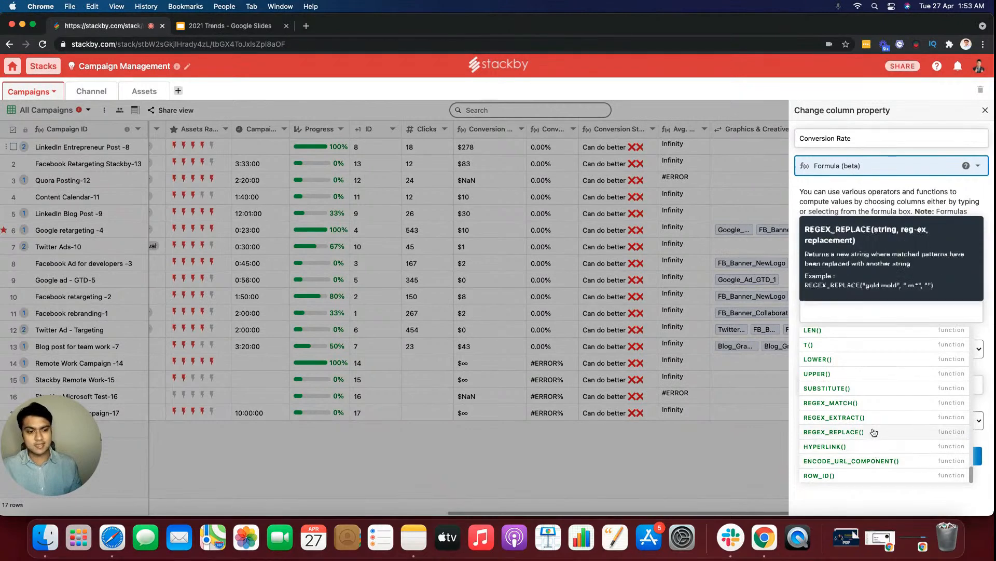
pyautogui.scroll(10, 877, 443)
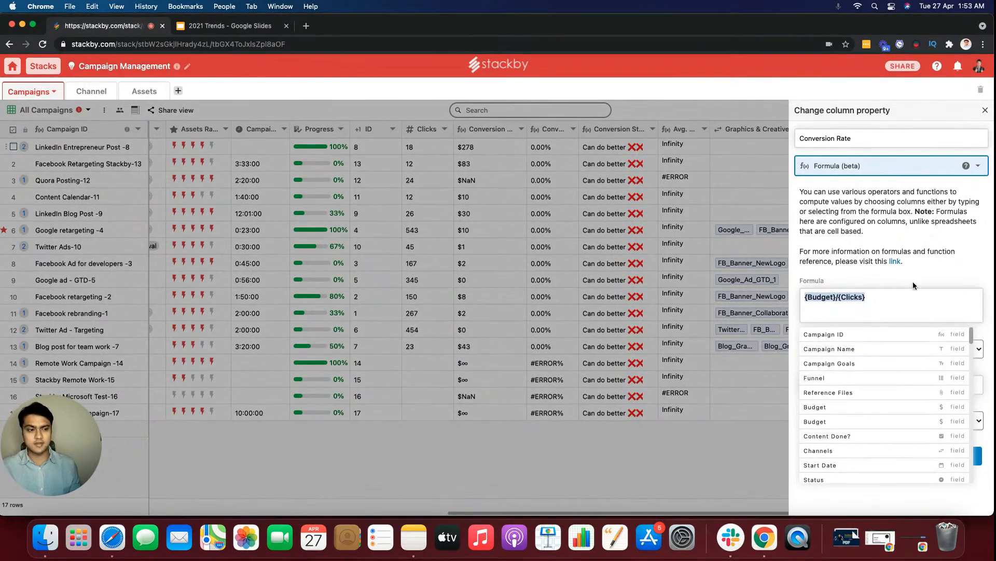
# Close the column settings without changes and open the expanded record of Facebook Retargeting Stackby-13 to look over its fields.
pyautogui.click(985, 110)
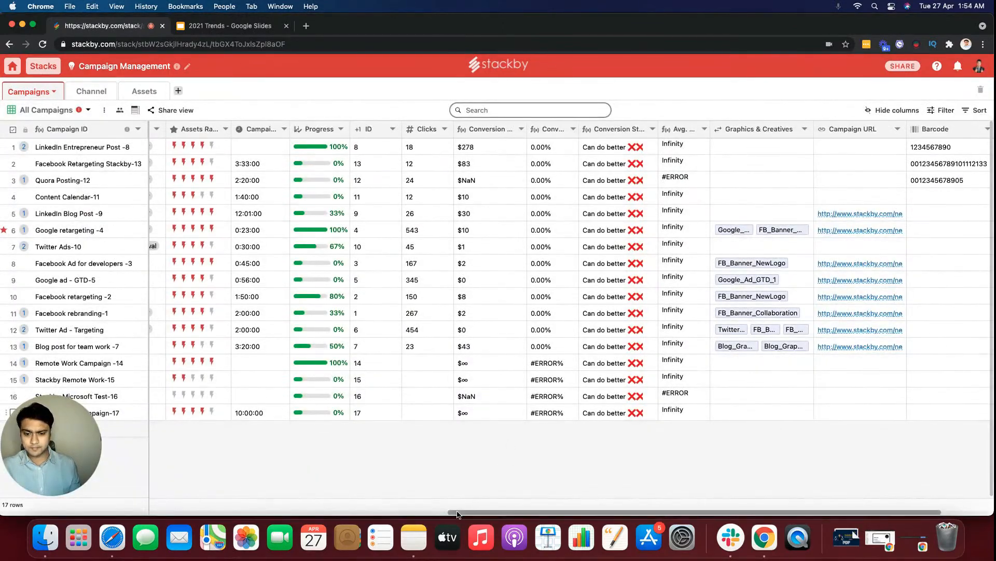
pyautogui.hscroll(3, 451, 504)
pyautogui.hscroll(-10, 374, 490)
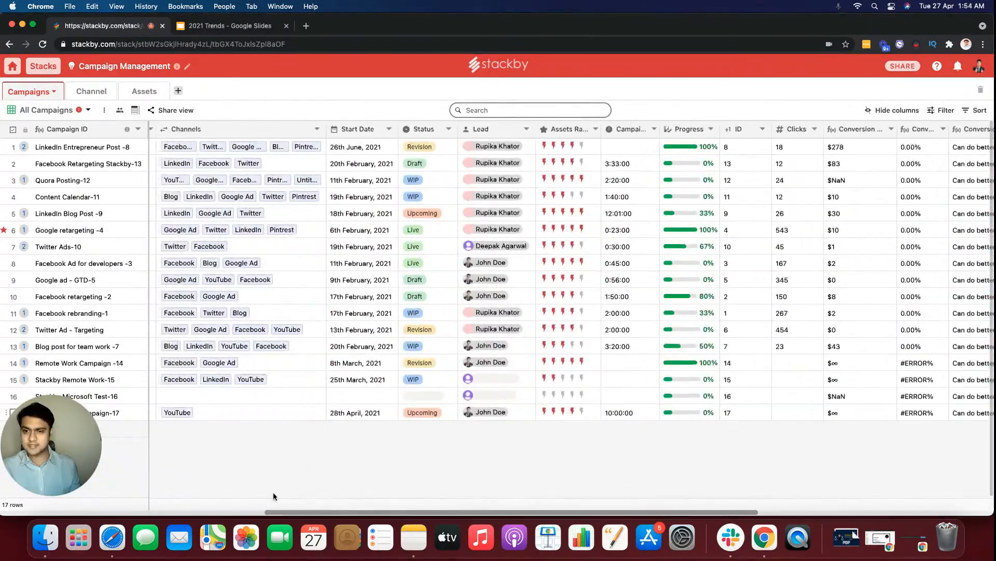
pyautogui.hscroll(-2, 86, 461)
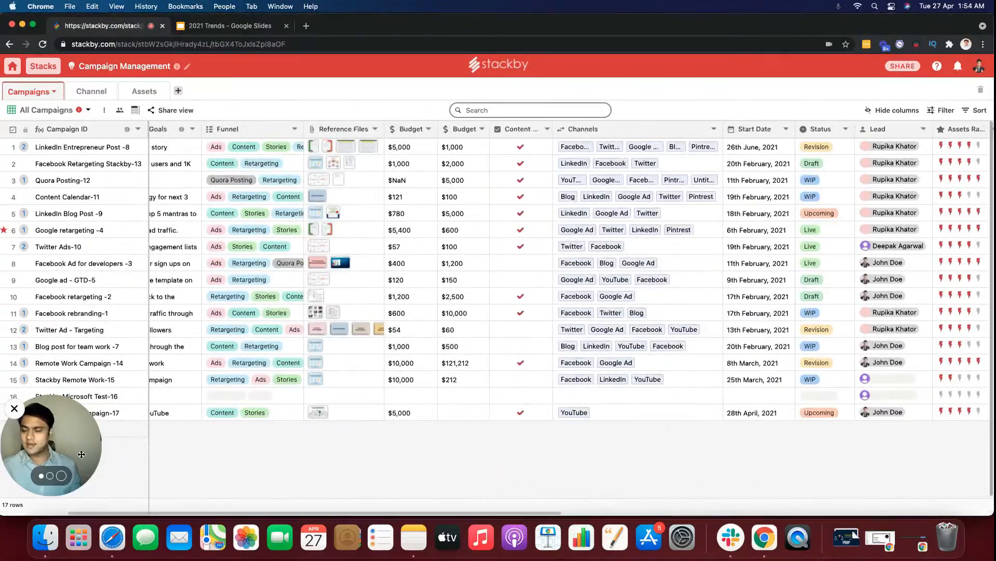
pyautogui.hscroll(-3, 241, 510)
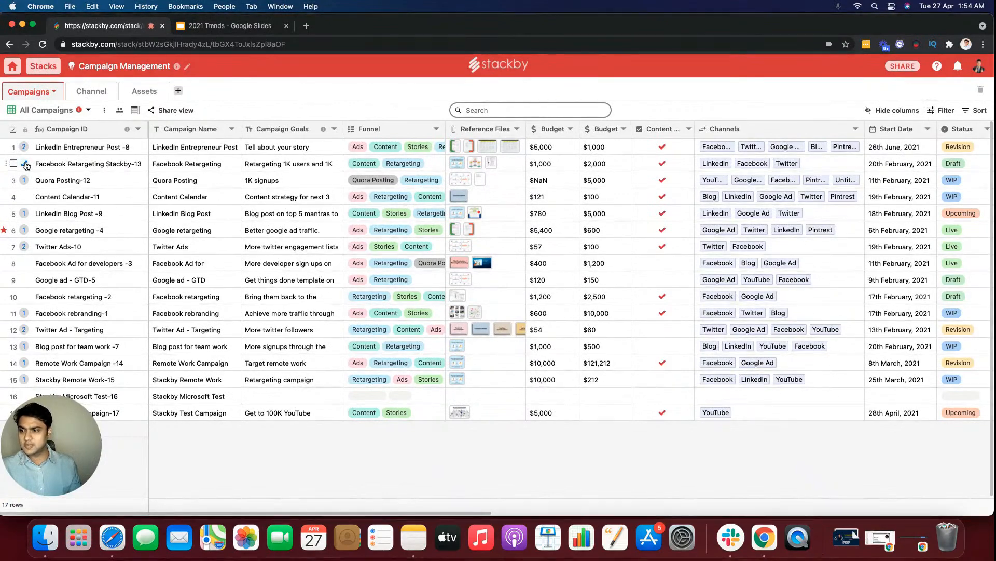
pyautogui.click(25, 165)
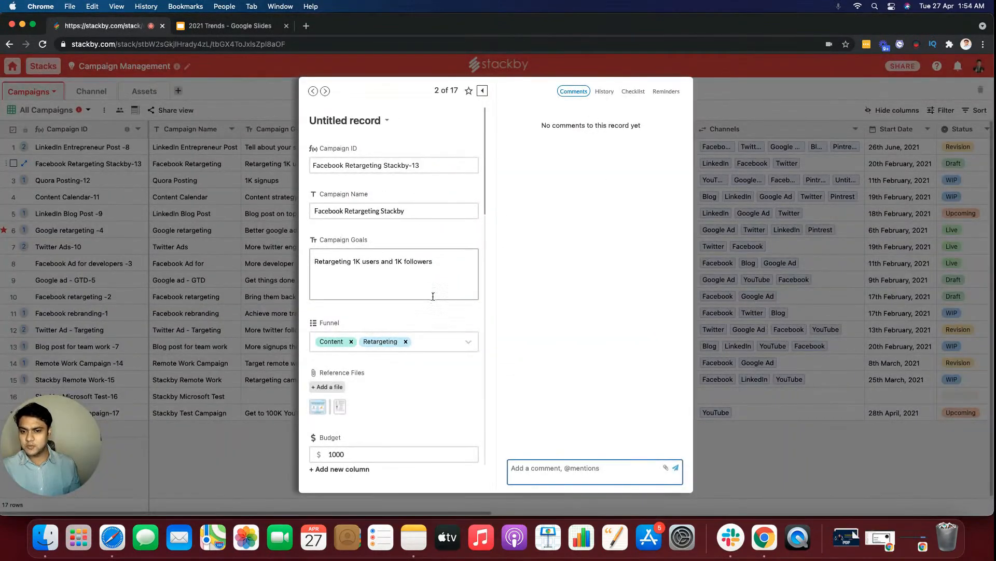
pyautogui.scroll(-2, 433, 296)
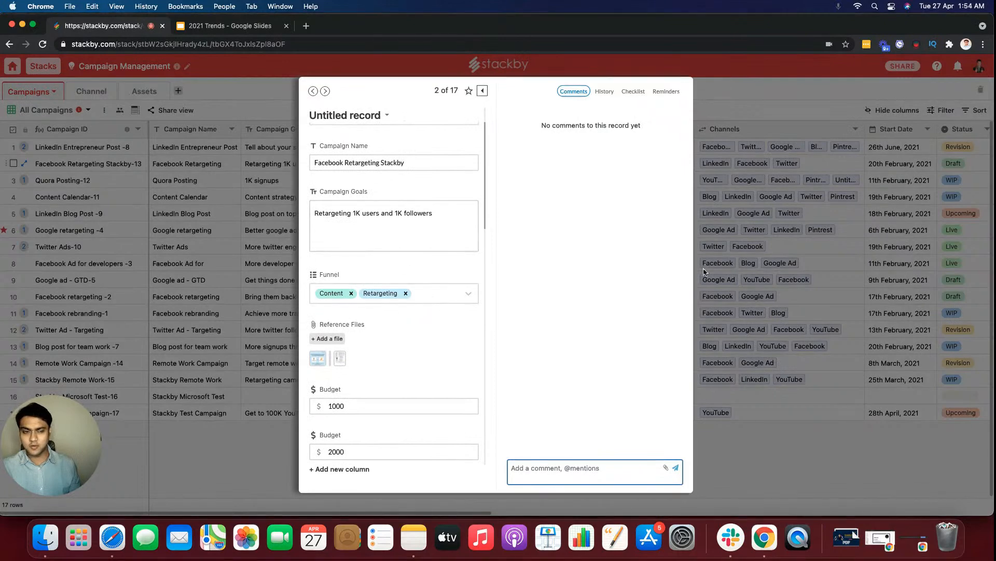
pyautogui.scroll(2, 410, 342)
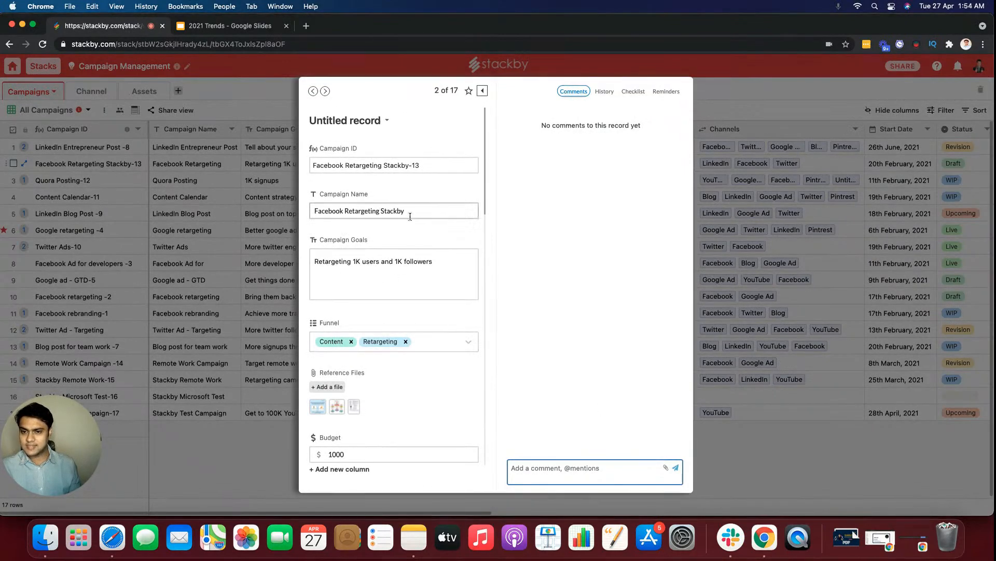
pyautogui.scroll(-1, 317, 265)
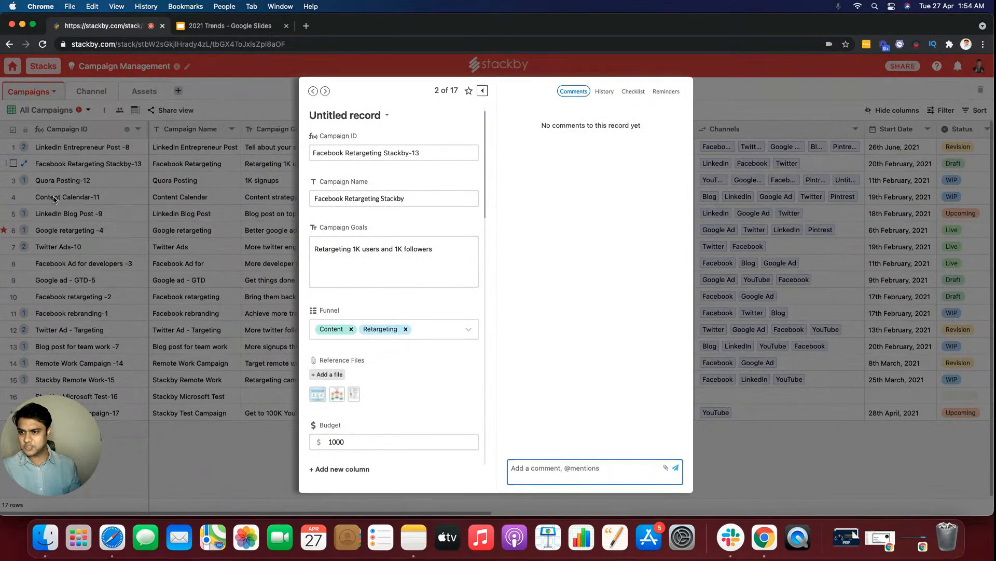
pyautogui.scroll(-1, 436, 310)
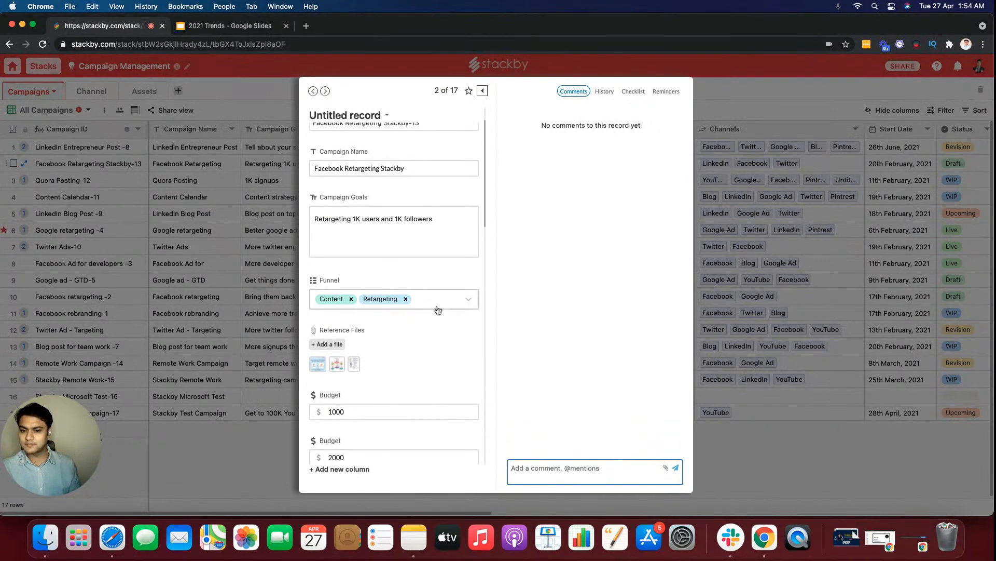
# Add Stories to the record's Funnel options and set its first Budget field to 10000.
pyautogui.click(436, 298)
pyautogui.click(387, 352)
pyautogui.click(405, 278)
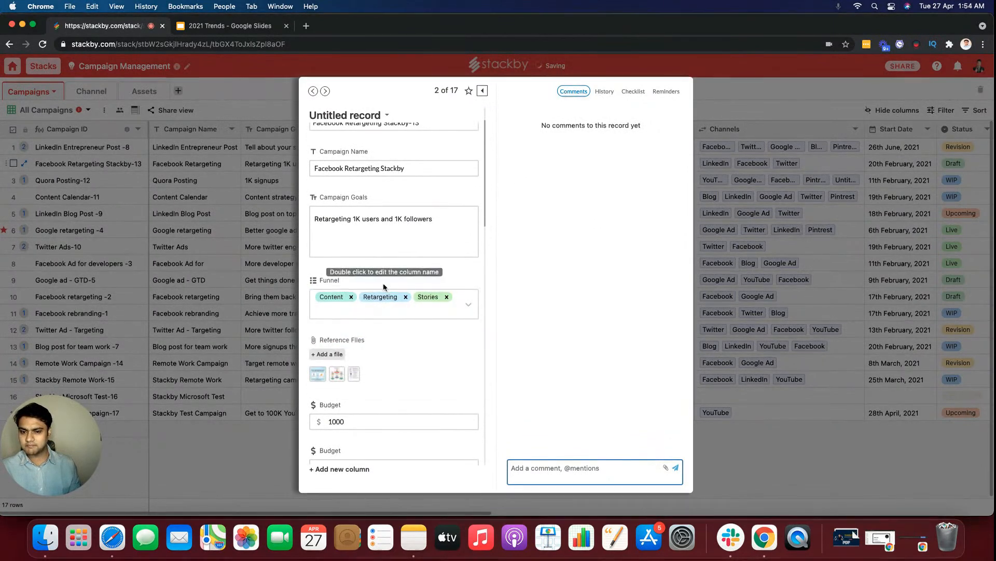
pyautogui.scroll(-3, 328, 312)
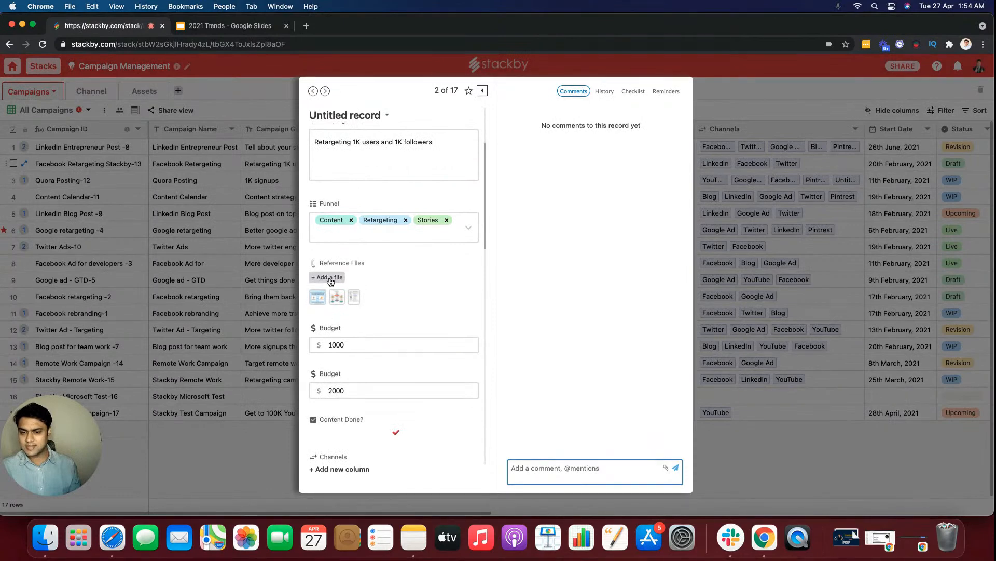
pyautogui.write('0')
# Append the sentence "Move fast on this." to the record's Campaign Goals text.
pyautogui.scroll(5, 365, 353)
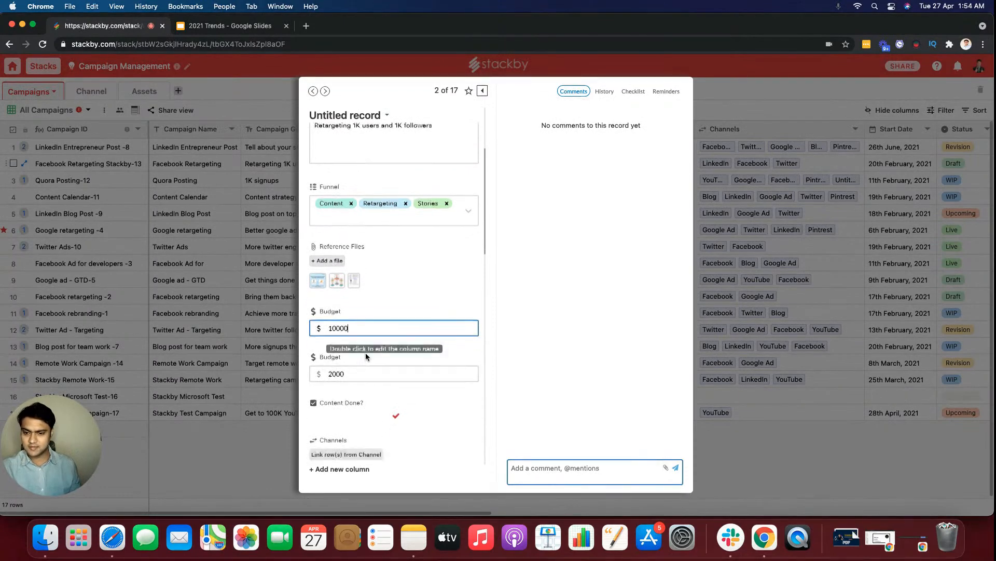
pyautogui.click(445, 263)
pyautogui.write('. ')
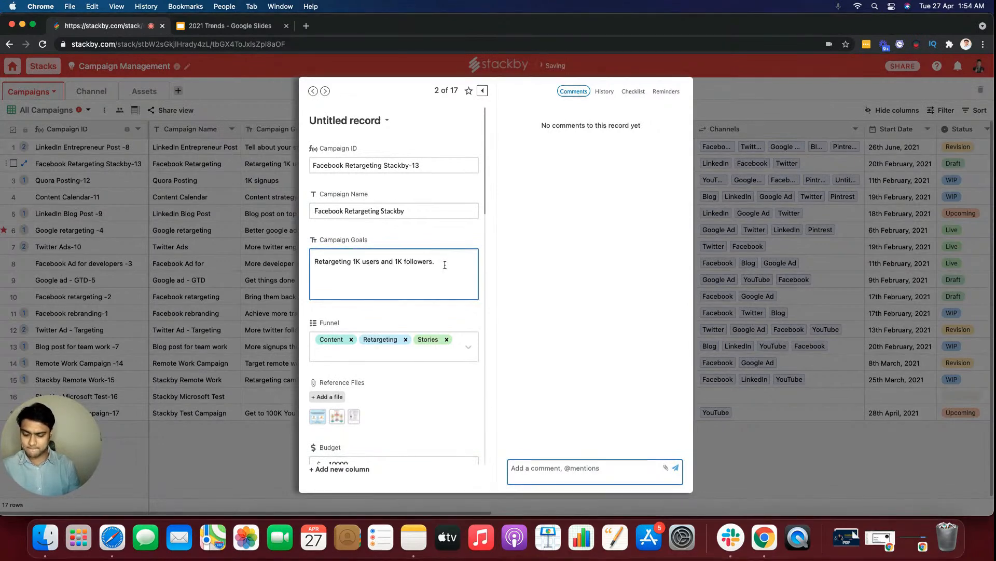
pyautogui.write('Mov')
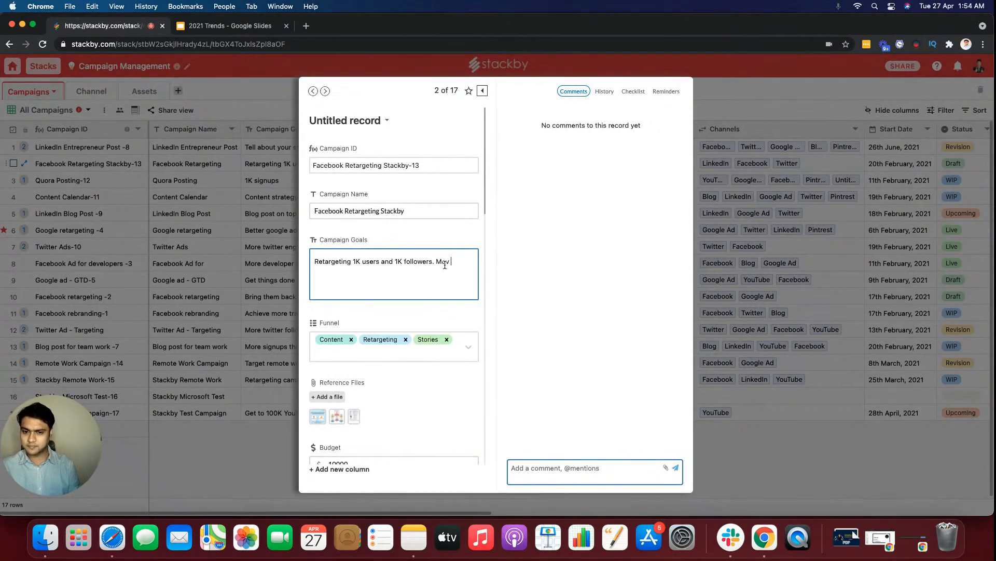
pyautogui.write('e fast on t')
pyautogui.press('BackSpace')
pyautogui.press('BackSpace')
pyautogui.scroll(-3, 446, 339)
pyautogui.scroll(3, 446, 340)
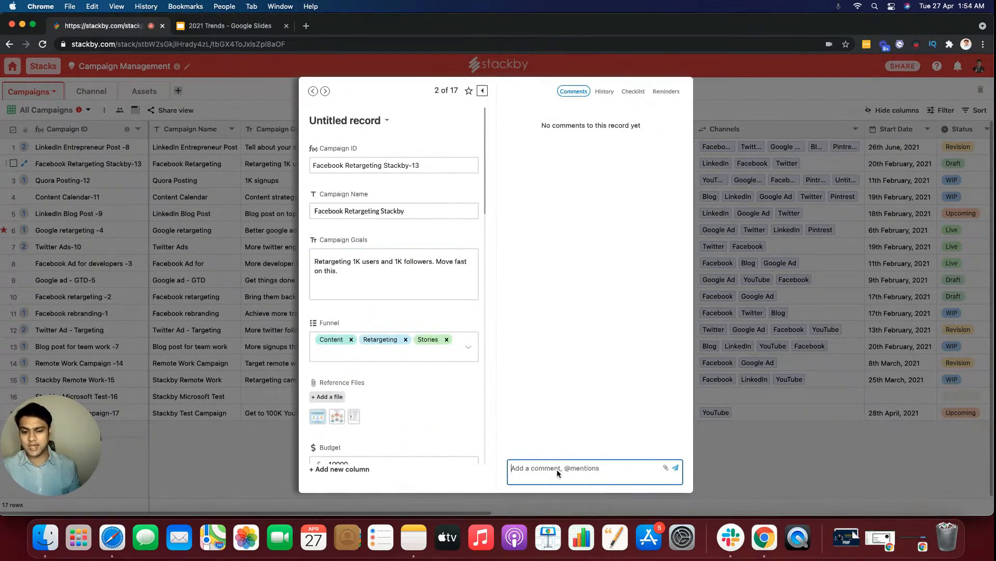
pyautogui.write('@Jo')
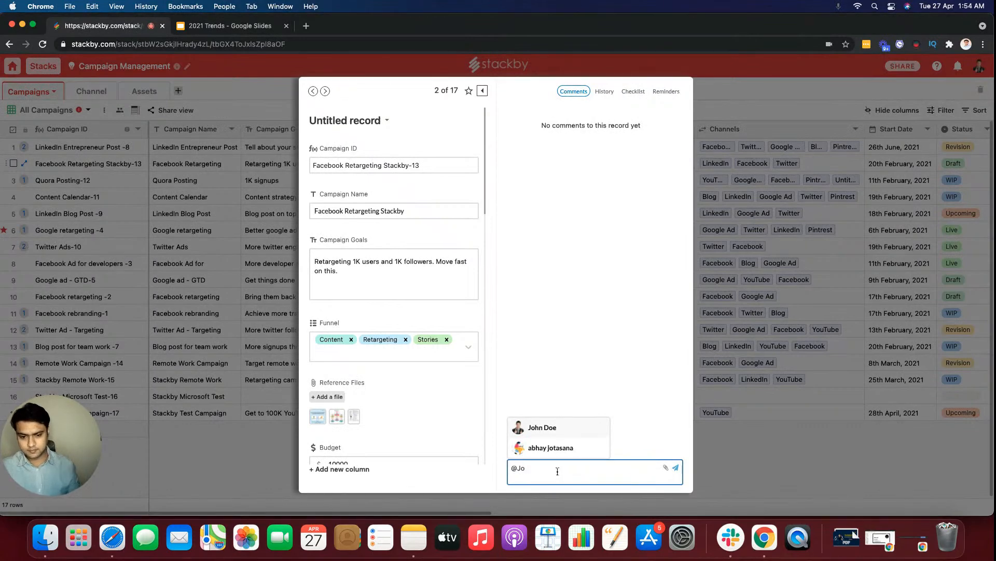
pyautogui.click(574, 427)
pyautogui.write('What')
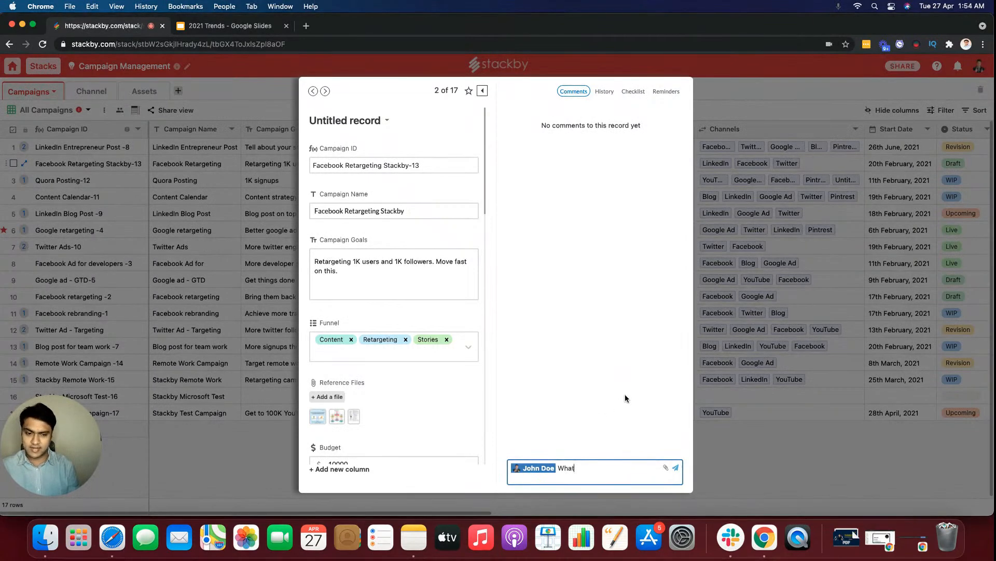
pyautogui.write('s going on?')
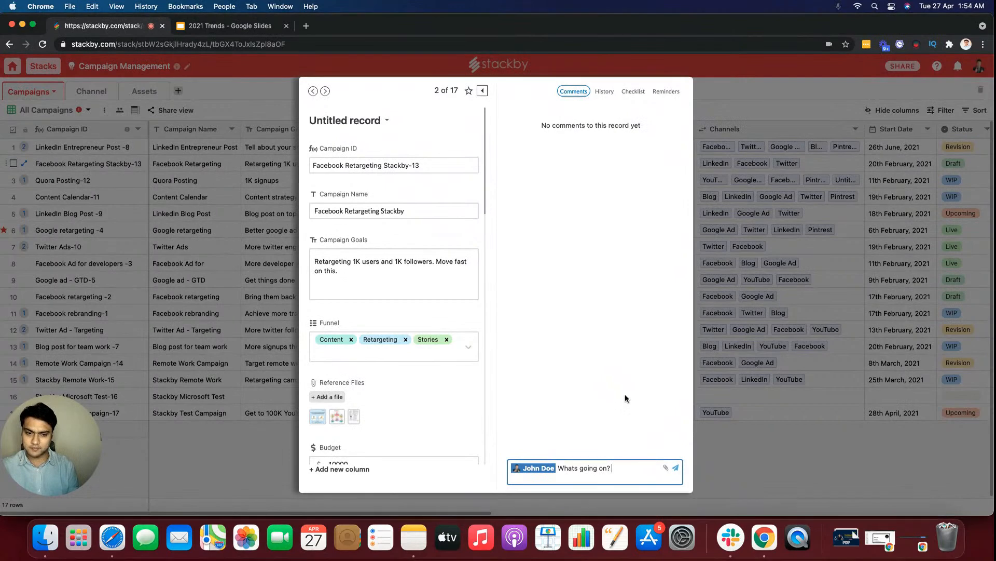
pyautogui.press('Return')
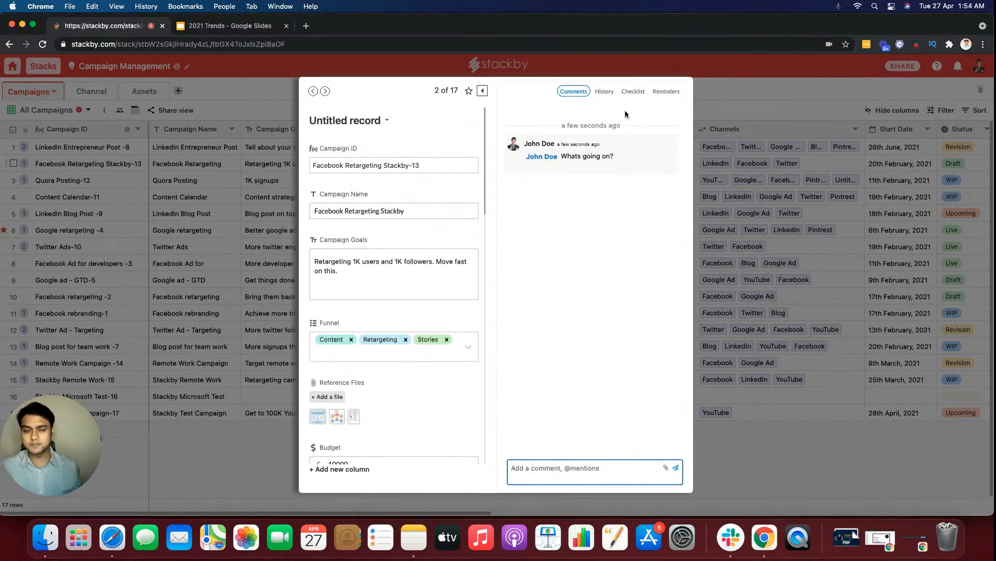
# Examine the record's edit history, loading the older entries and reading through to the recent changes.
pyautogui.click(604, 91)
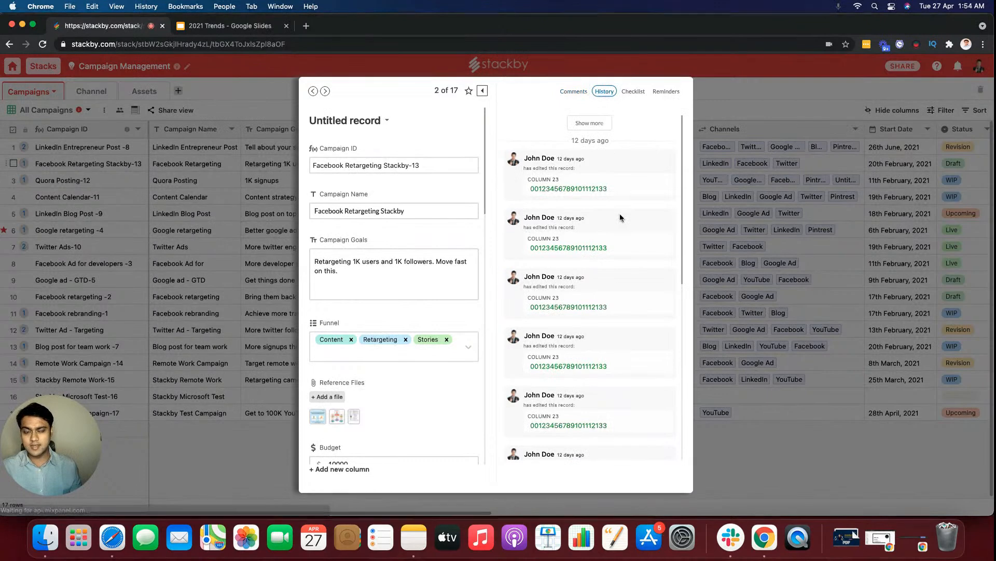
pyautogui.click(594, 127)
pyautogui.scroll(-15, 621, 266)
pyautogui.scroll(10, 624, 266)
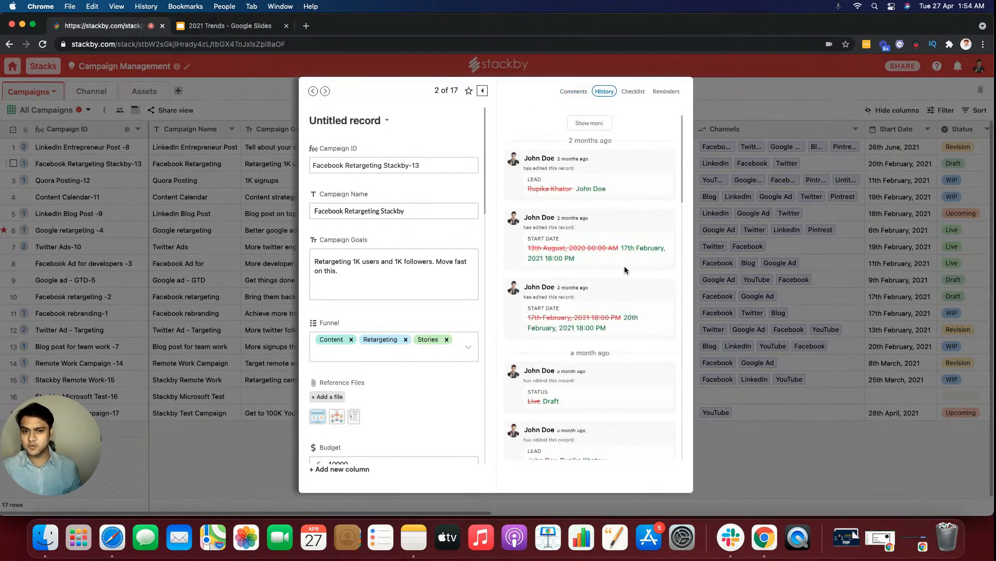
pyautogui.scroll(-10, 589, 239)
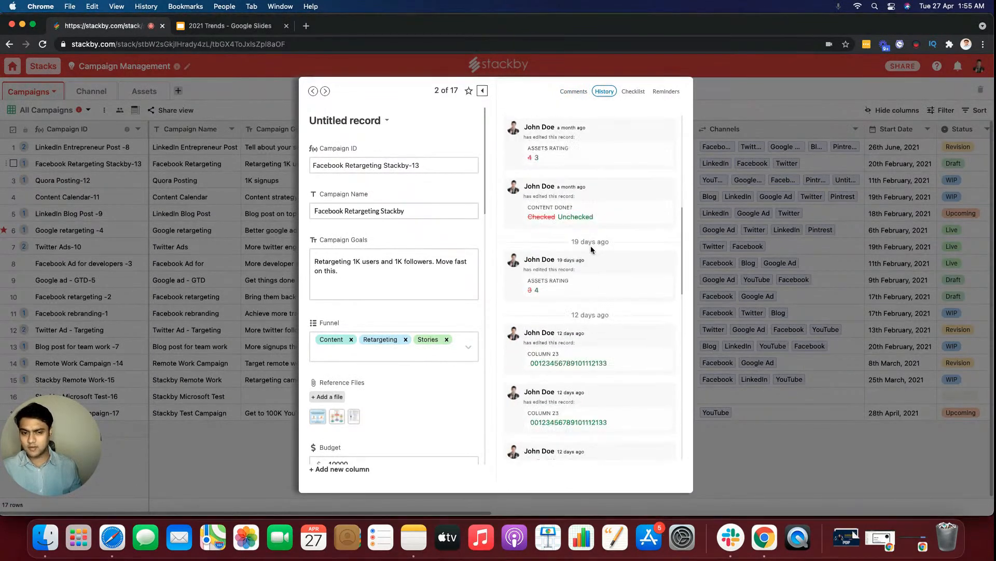
pyautogui.scroll(-10, 595, 263)
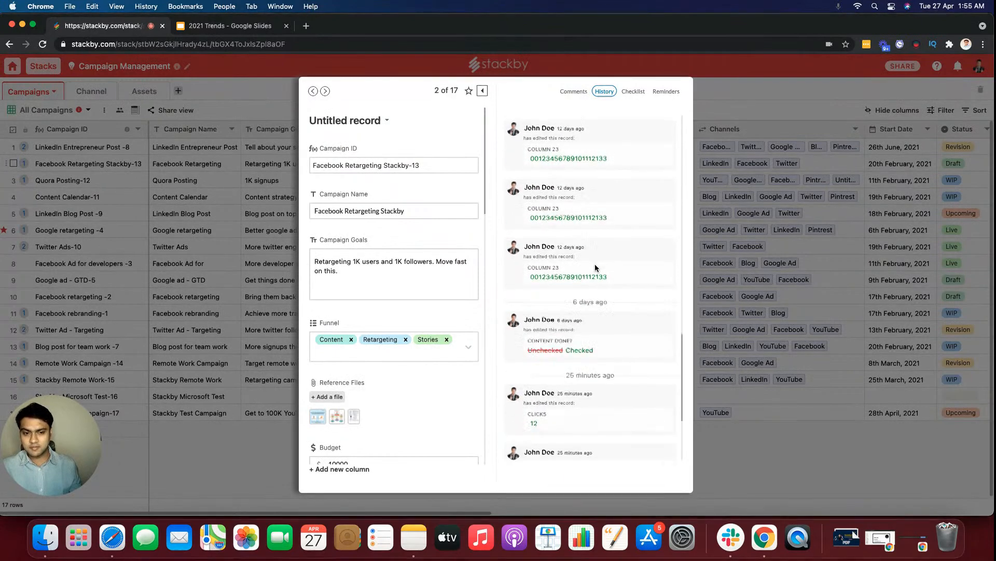
# Add the checklist items "Do this" and "Do that" to the record and mark both as completed.
pyautogui.click(633, 92)
pyautogui.click(571, 152)
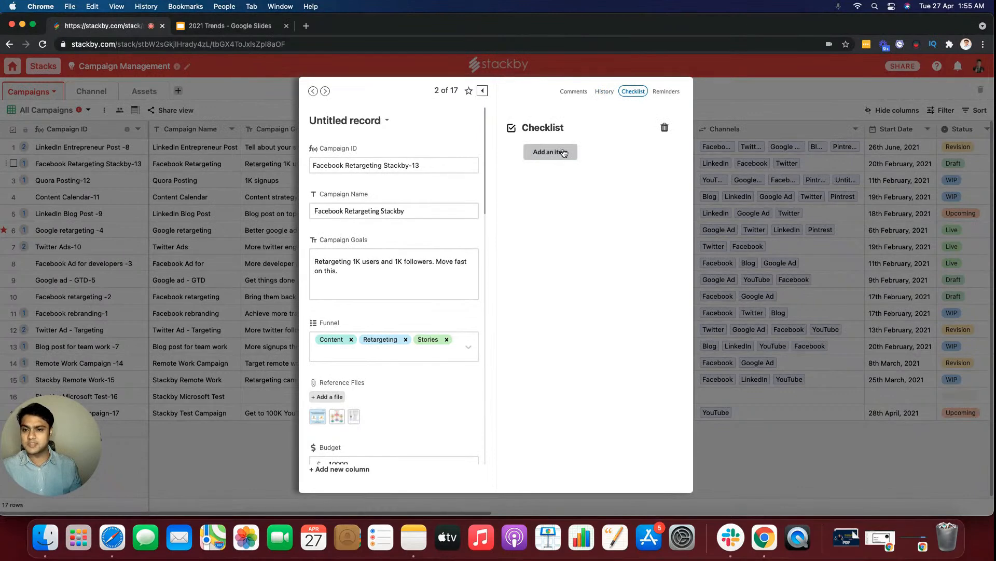
pyautogui.write('Do this')
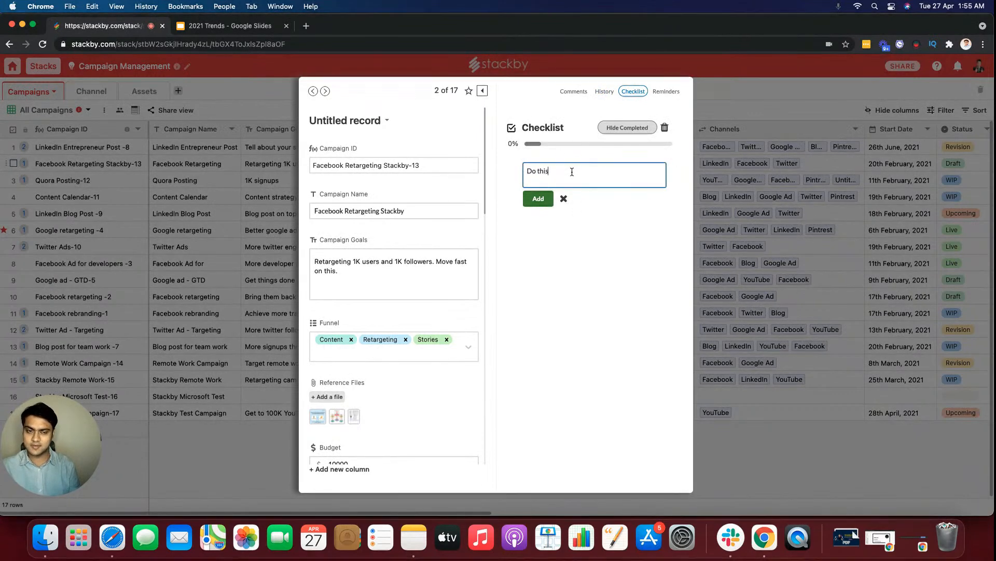
pyautogui.press('Return')
pyautogui.write('Do that')
pyautogui.press('Return')
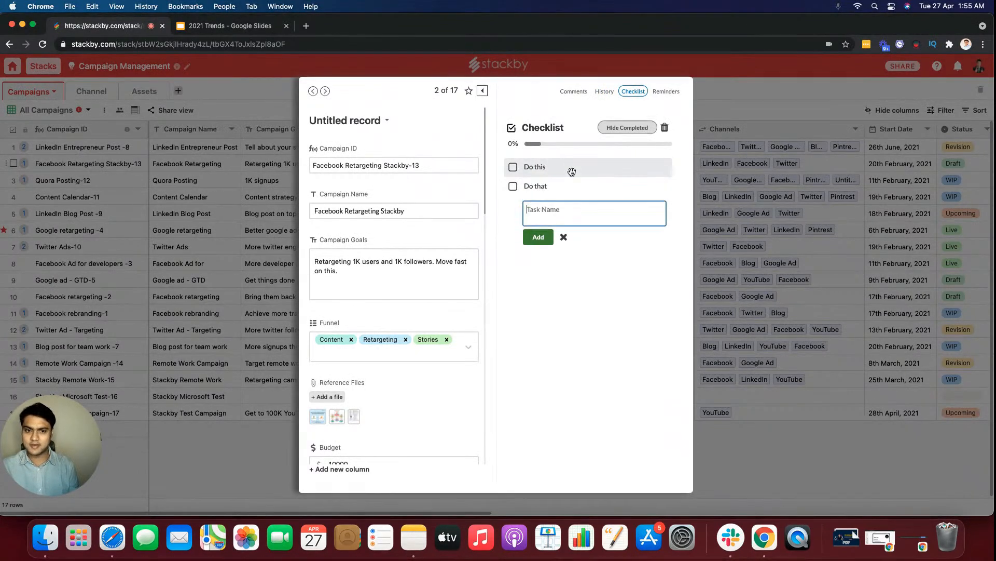
pyautogui.click(513, 167)
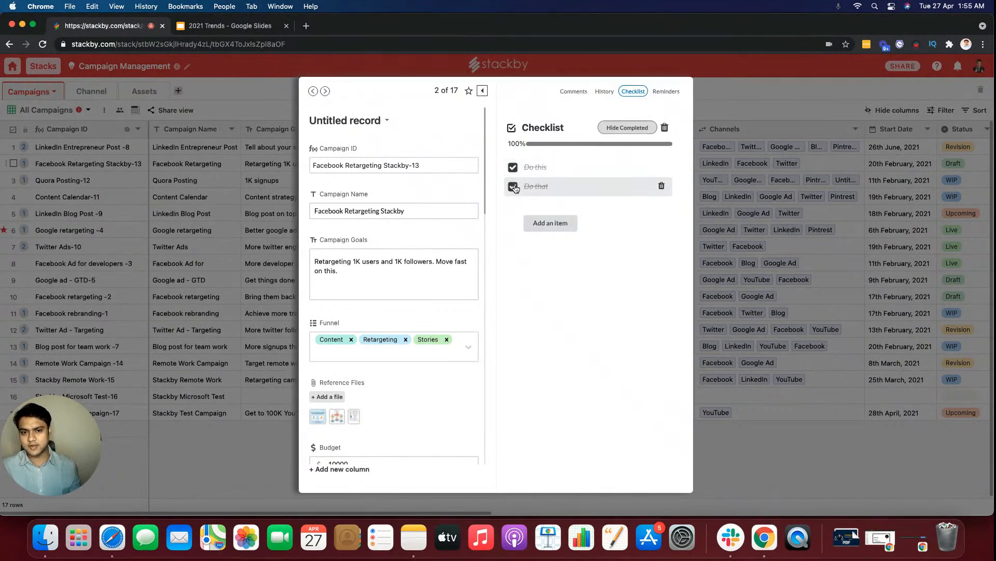
# Save a reminder for the record due 2021/04/28 at 01:06, set to 10 Minutes Before.
pyautogui.click(666, 92)
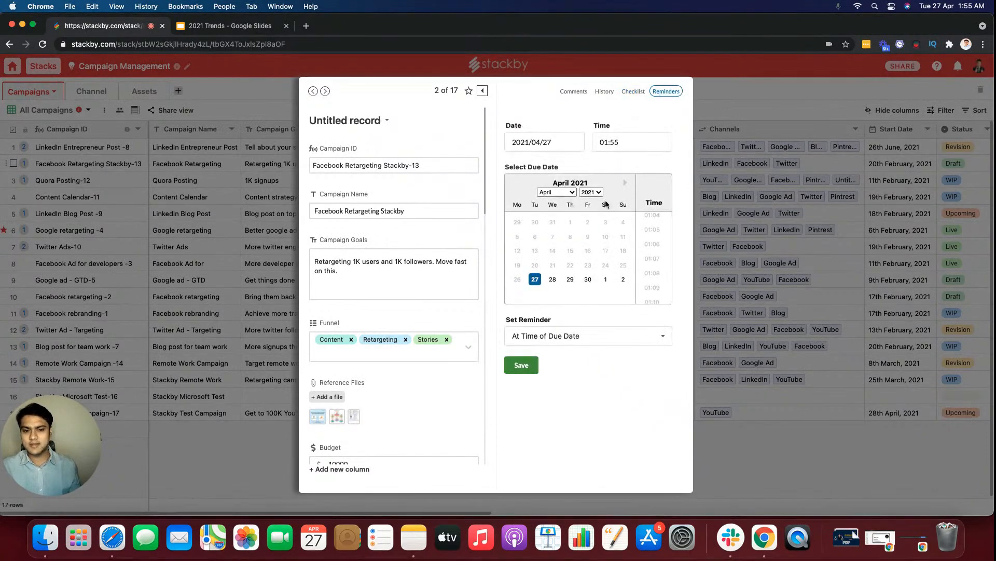
pyautogui.click(597, 337)
pyautogui.scroll(-1, 571, 411)
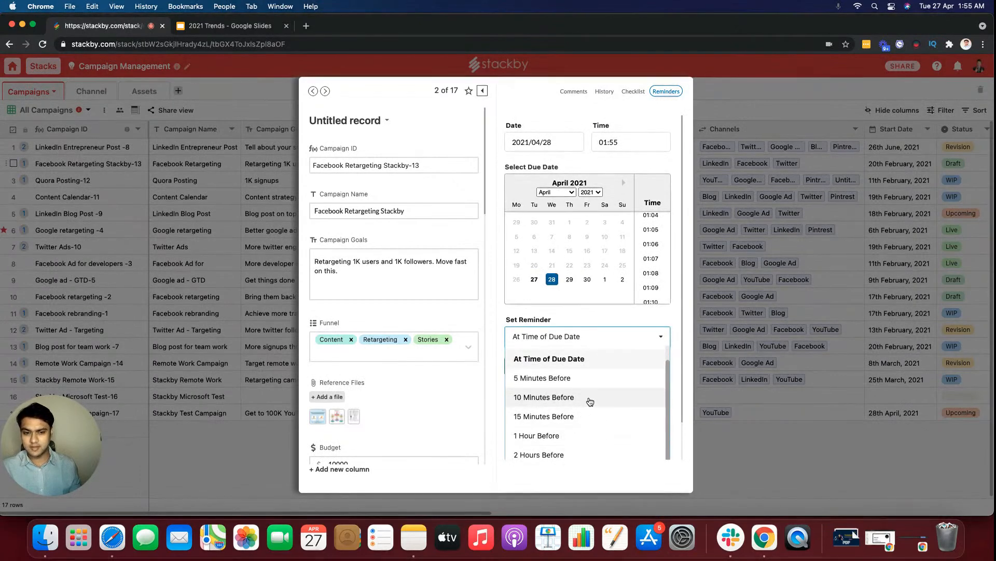
pyautogui.click(652, 248)
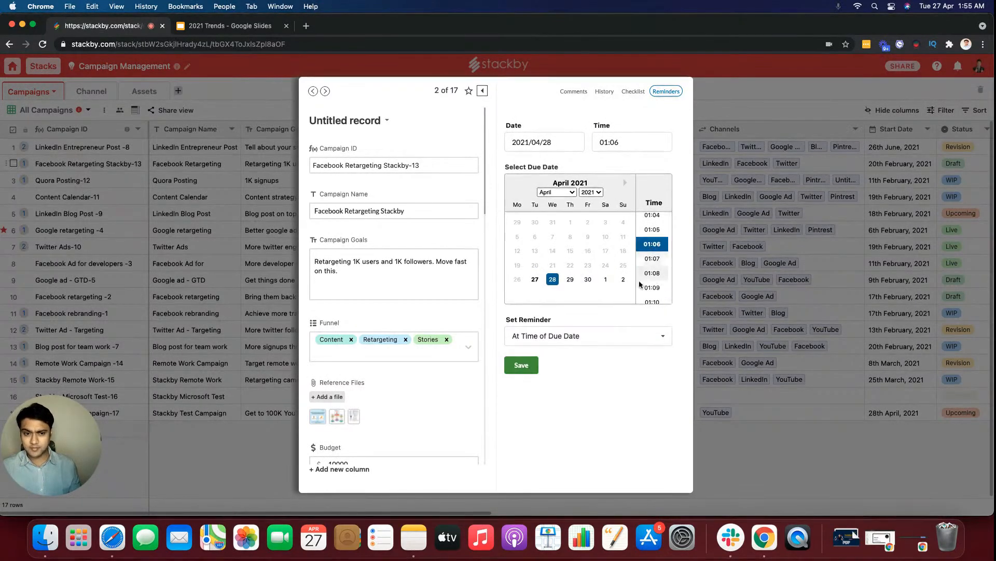
pyautogui.click(616, 339)
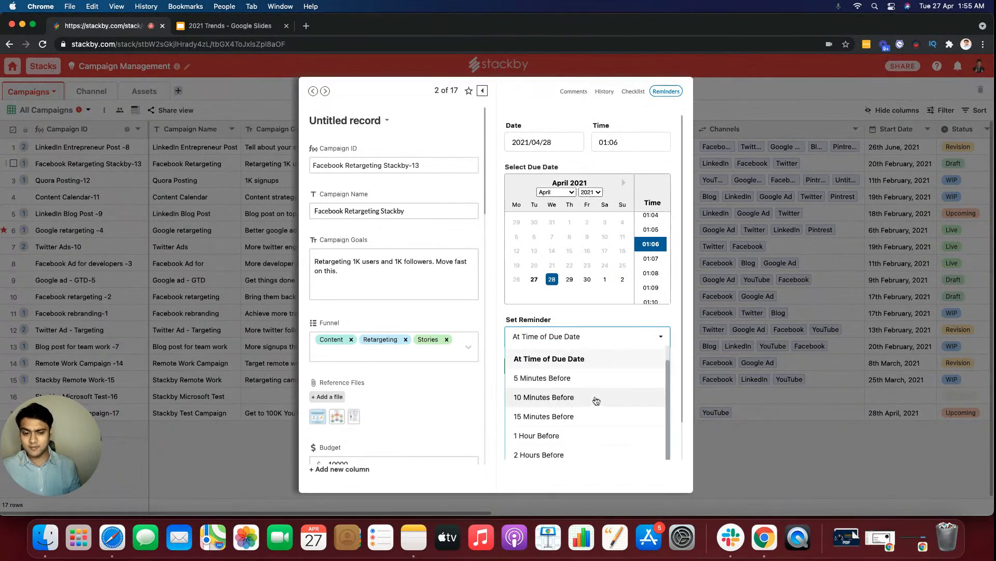
pyautogui.click(595, 398)
pyautogui.click(523, 366)
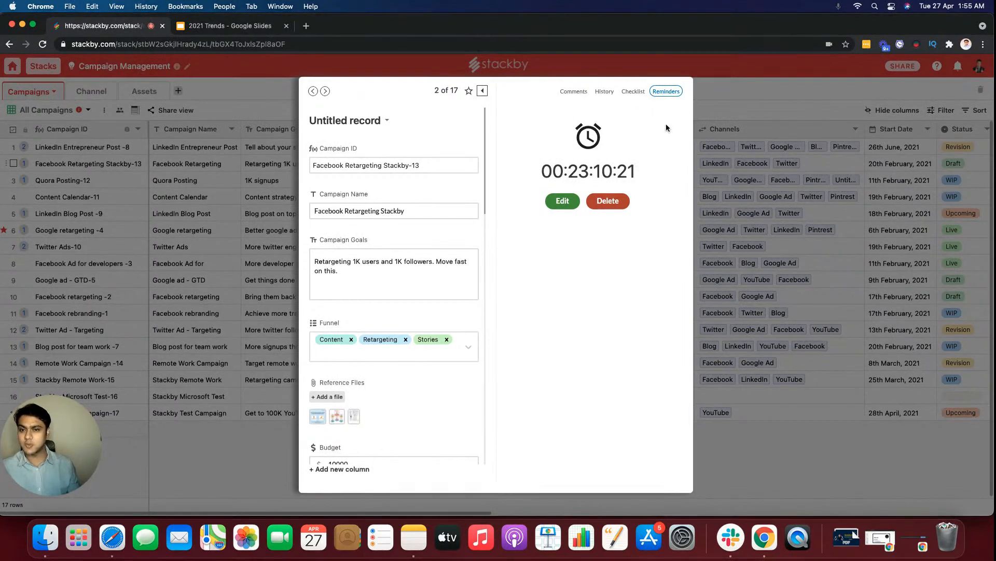
# Page forward through the next five campaign records in expanded view, and return to the campaigns grid.
pyautogui.click(326, 91)
pyautogui.click(325, 91)
pyautogui.click(325, 92)
pyautogui.click(325, 92)
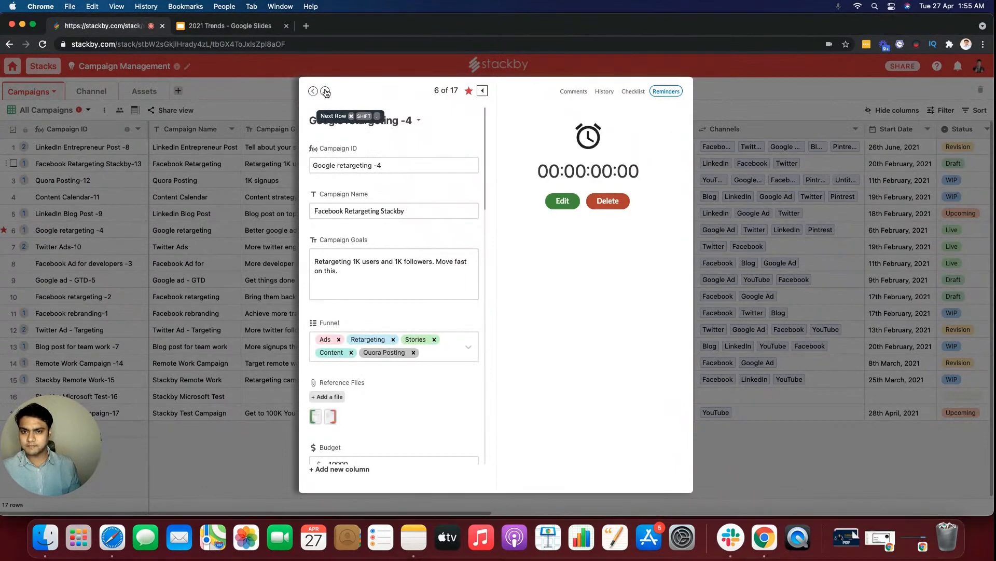
pyautogui.click(326, 91)
pyautogui.click(728, 106)
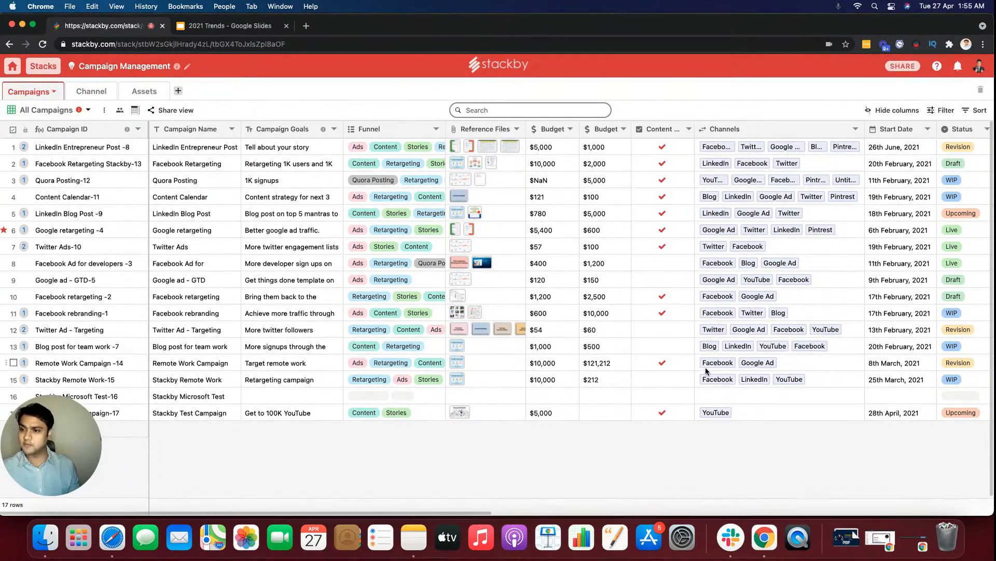
# Open the Content Pipeline board and move the Stackby Test Campaign-17 card from Upcoming to WIP, and on to Revision.
pyautogui.click(89, 110)
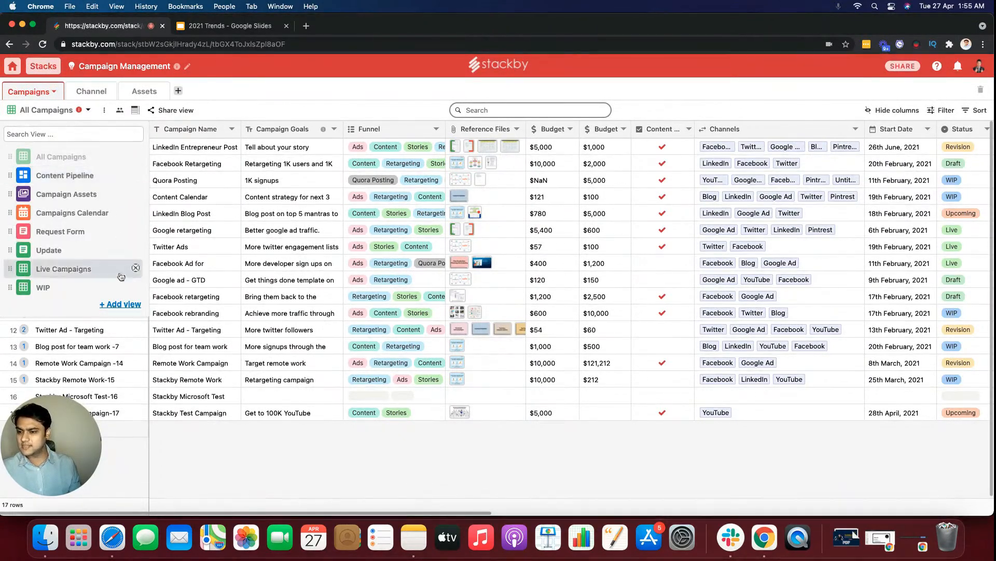
pyautogui.click(124, 304)
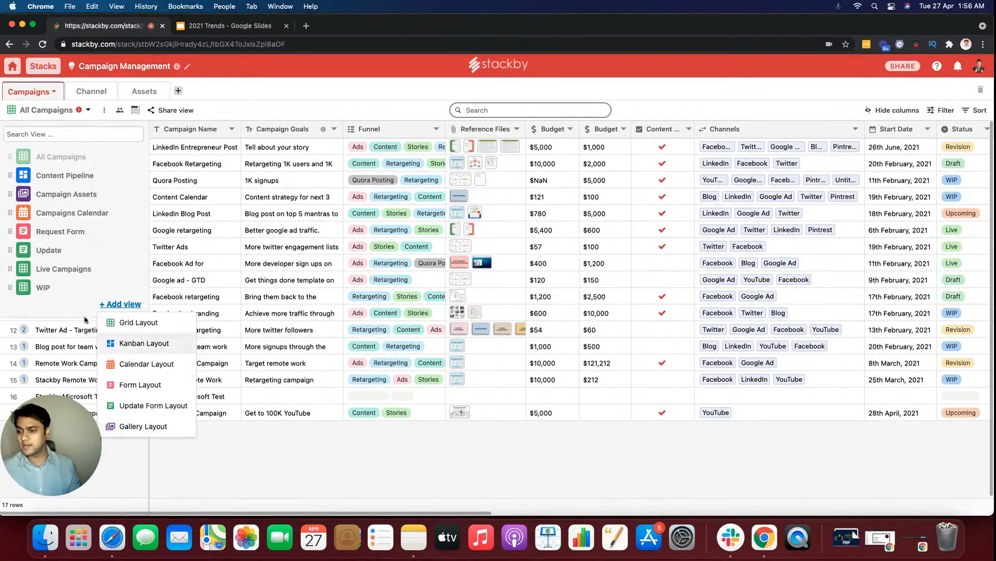
pyautogui.click(71, 175)
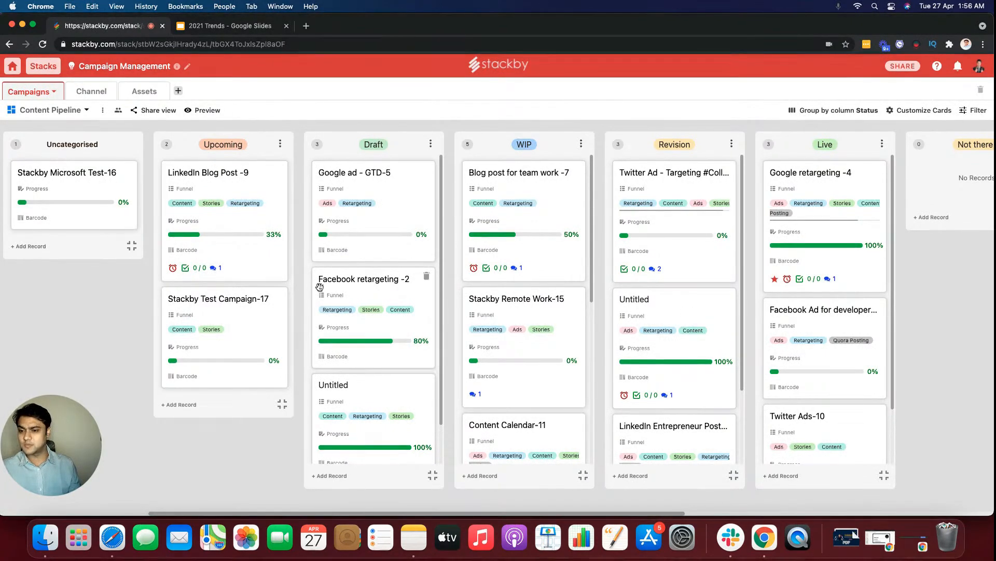
pyautogui.moveTo(206, 340); pyautogui.dragTo(530, 238)
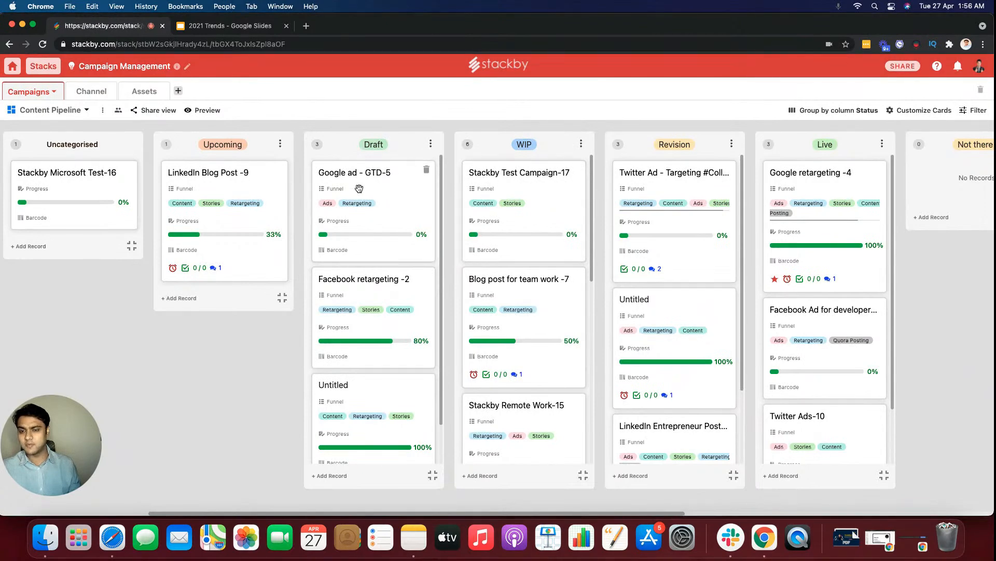
pyautogui.moveTo(513, 181); pyautogui.dragTo(642, 185)
# Check the status of Stackby Test Campaign-17 in the All Campaigns grid.
pyautogui.click(86, 109)
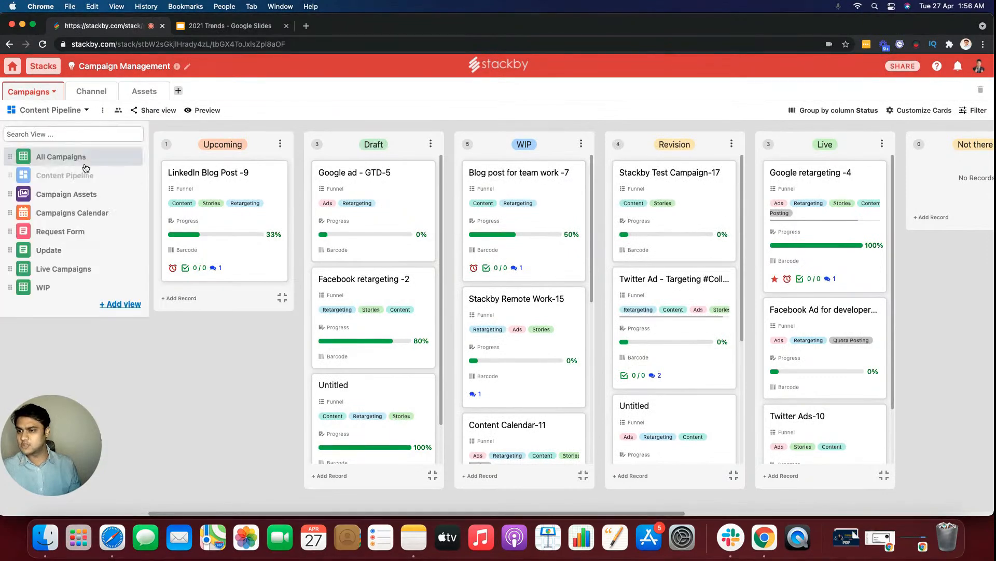
pyautogui.click(79, 156)
pyautogui.scroll(-1, 306, 273)
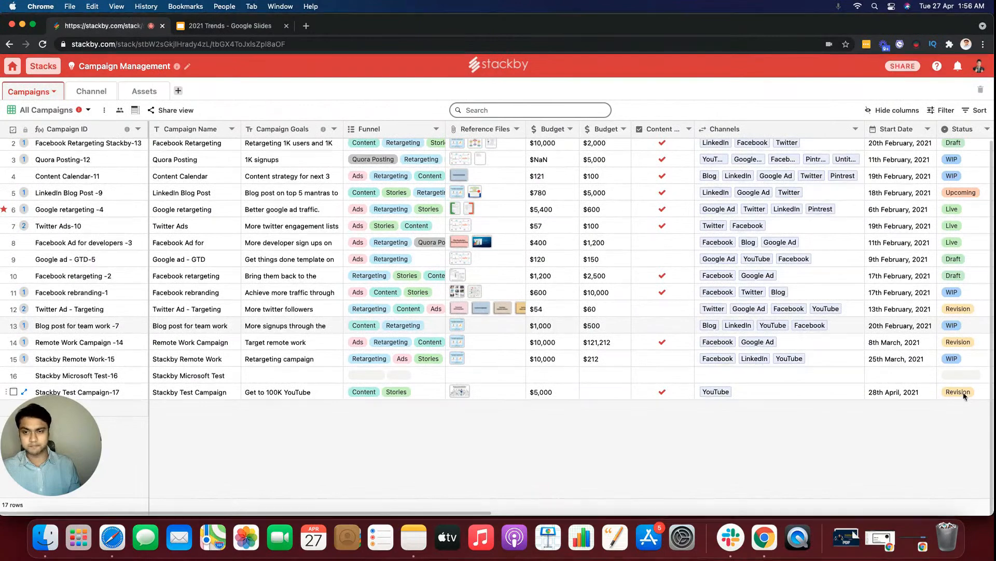
# Return to the Content Pipeline board and group its cards by the Lead column.
pyautogui.click(88, 109)
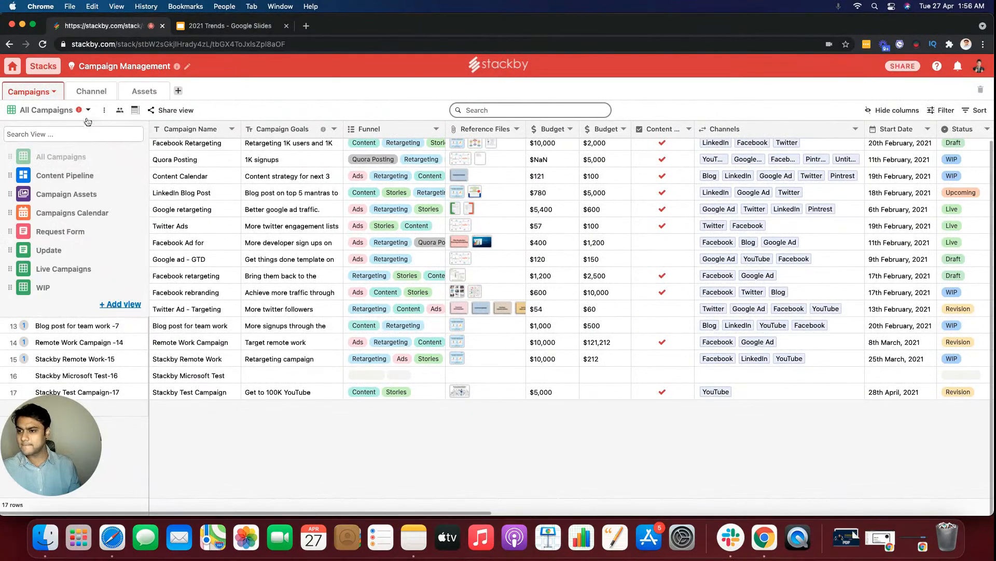
pyautogui.click(79, 176)
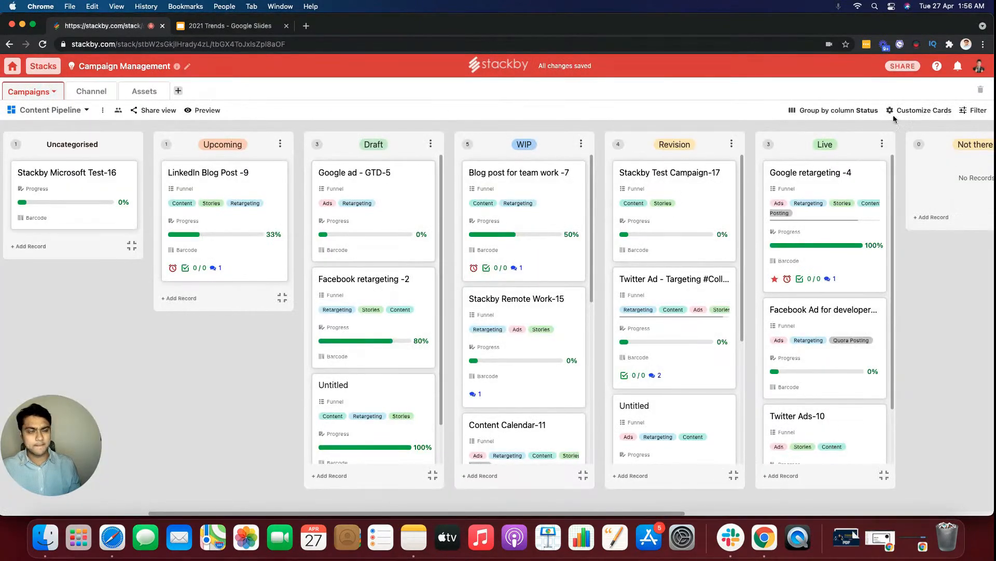
pyautogui.click(829, 114)
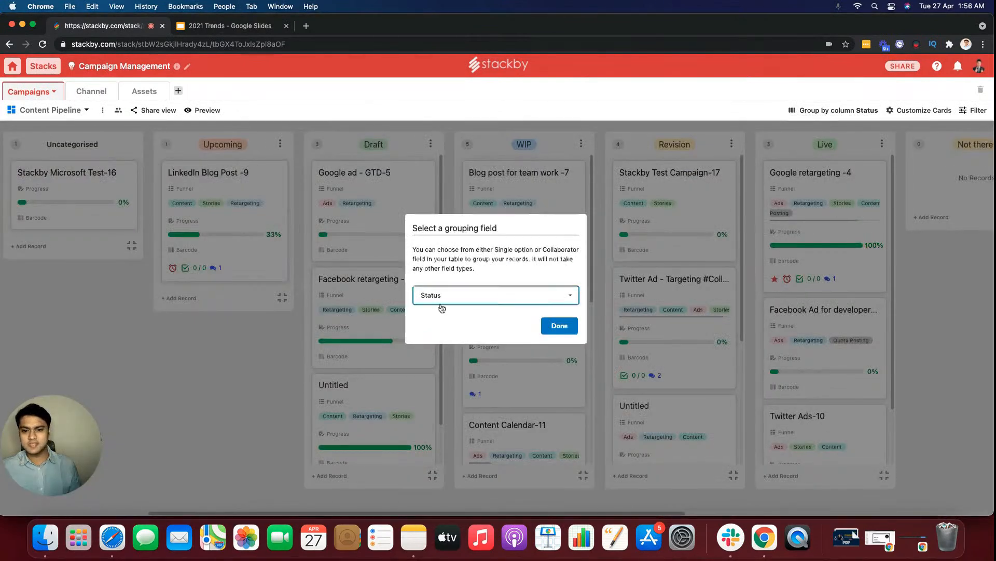
pyautogui.click(476, 292)
pyautogui.click(468, 331)
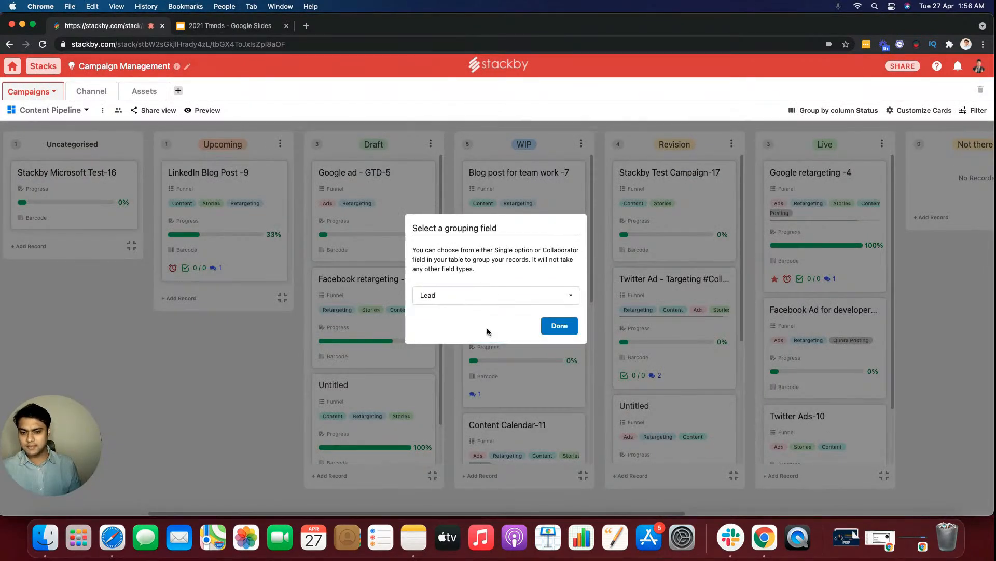
pyautogui.click(563, 325)
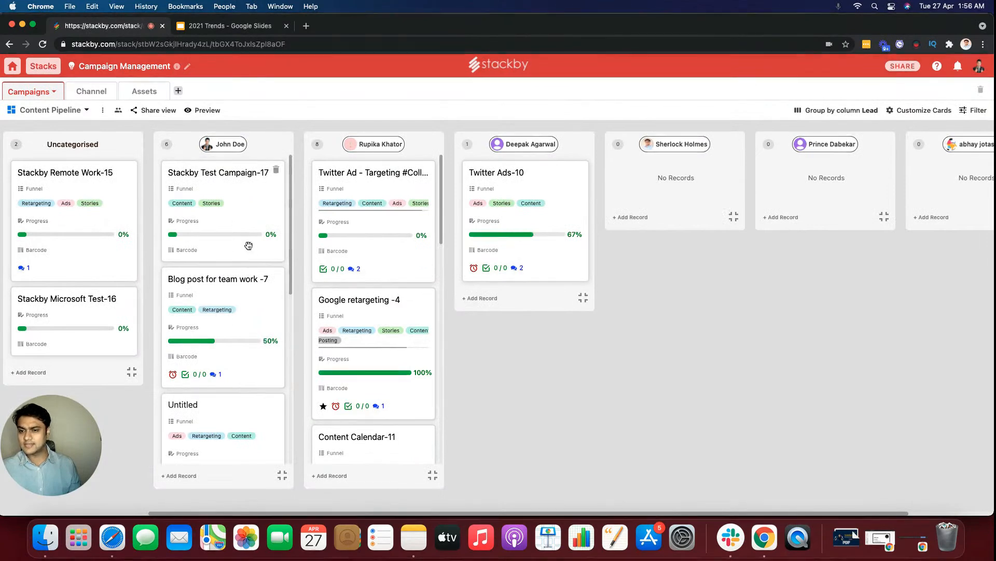
# Open the Campaigns Calendar view and go back to February 2021.
pyautogui.click(86, 110)
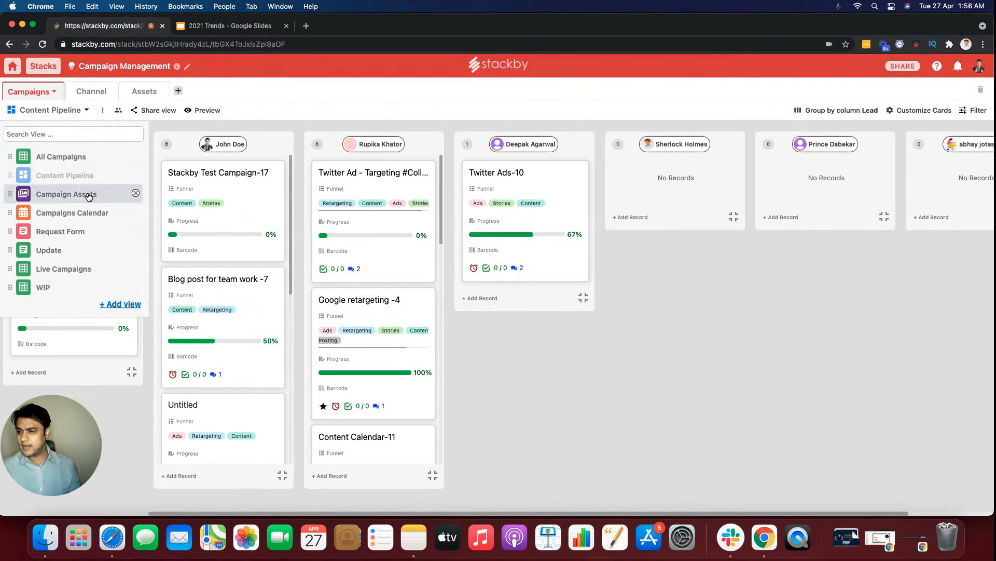
pyautogui.click(78, 213)
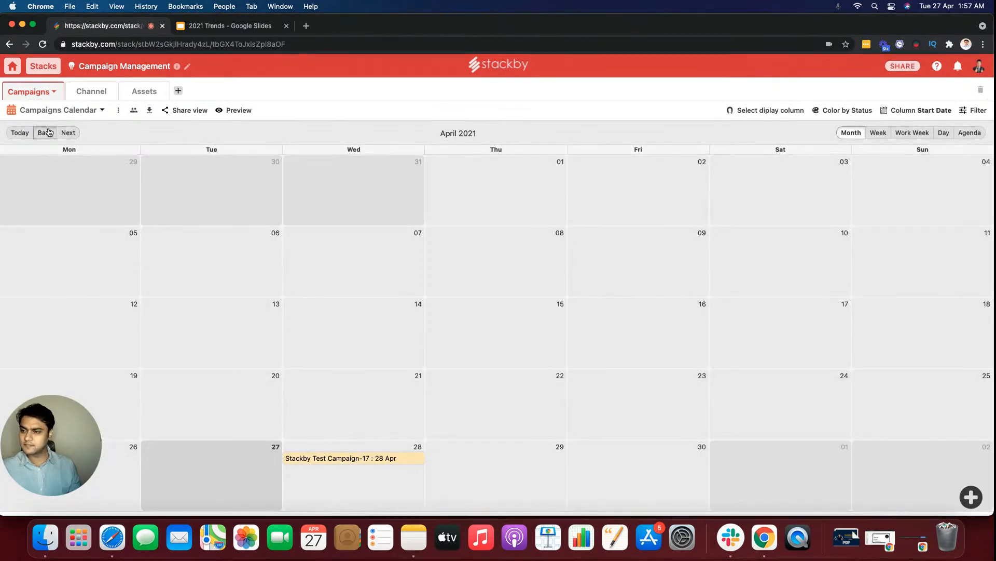
pyautogui.click(45, 132)
pyautogui.click(44, 133)
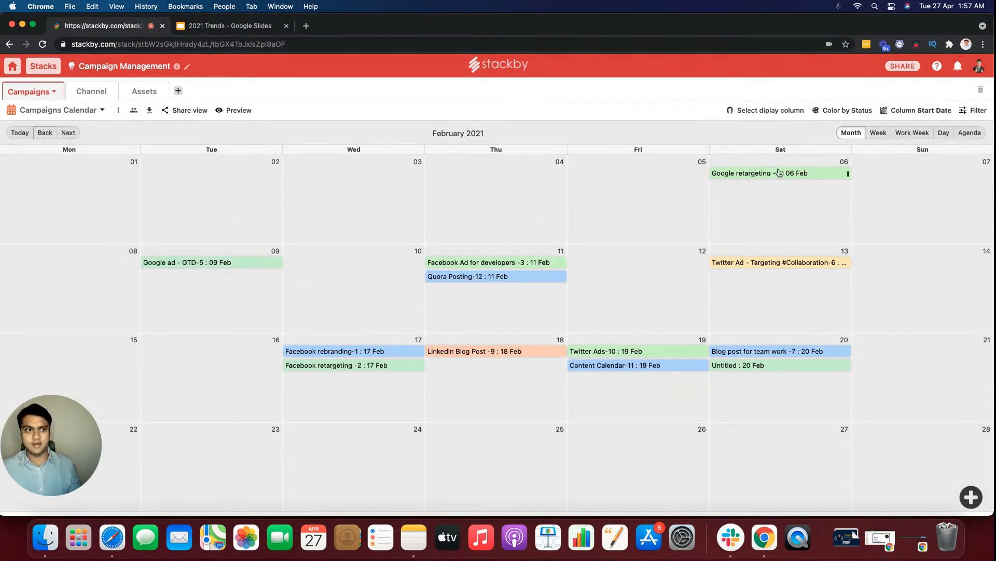
# Set the calendar's date range to run from Start Date to Start Date.
pyautogui.click(784, 112)
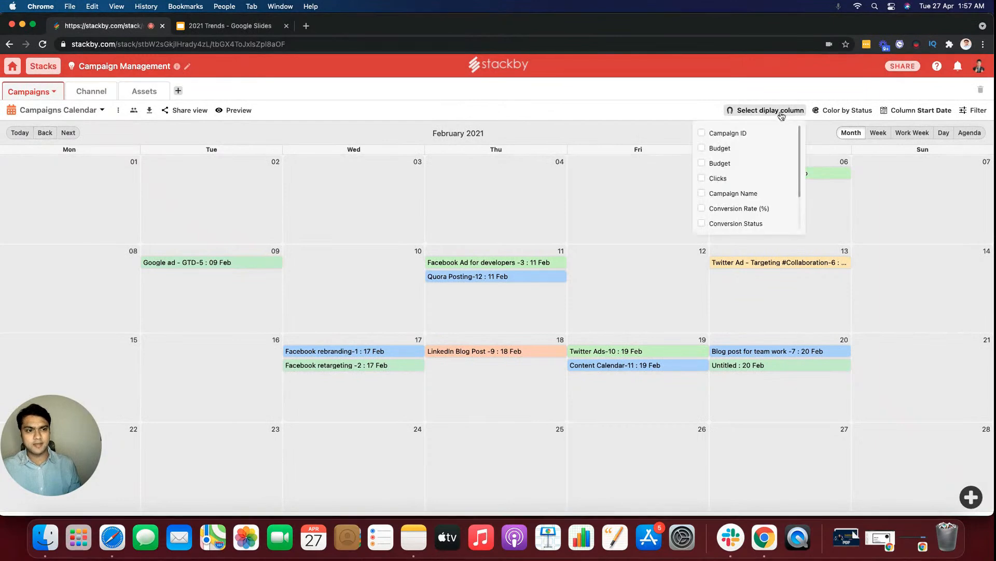
pyautogui.click(893, 110)
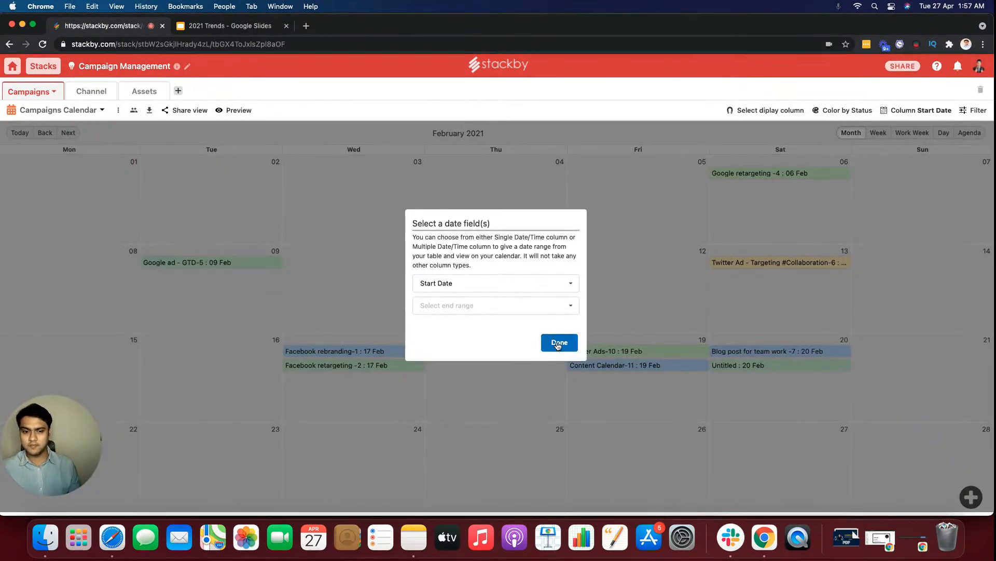
pyautogui.click(519, 306)
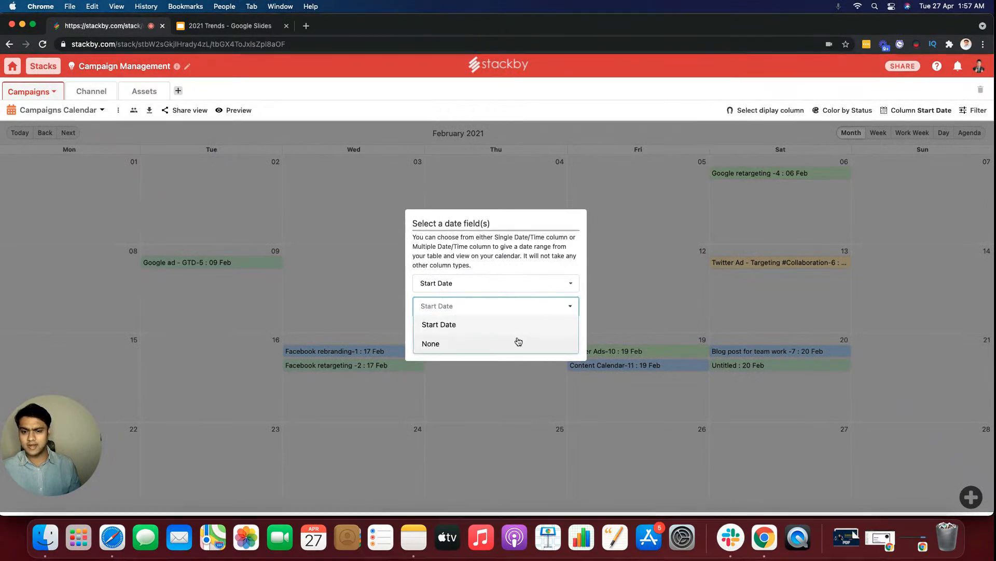
pyautogui.click(413, 322)
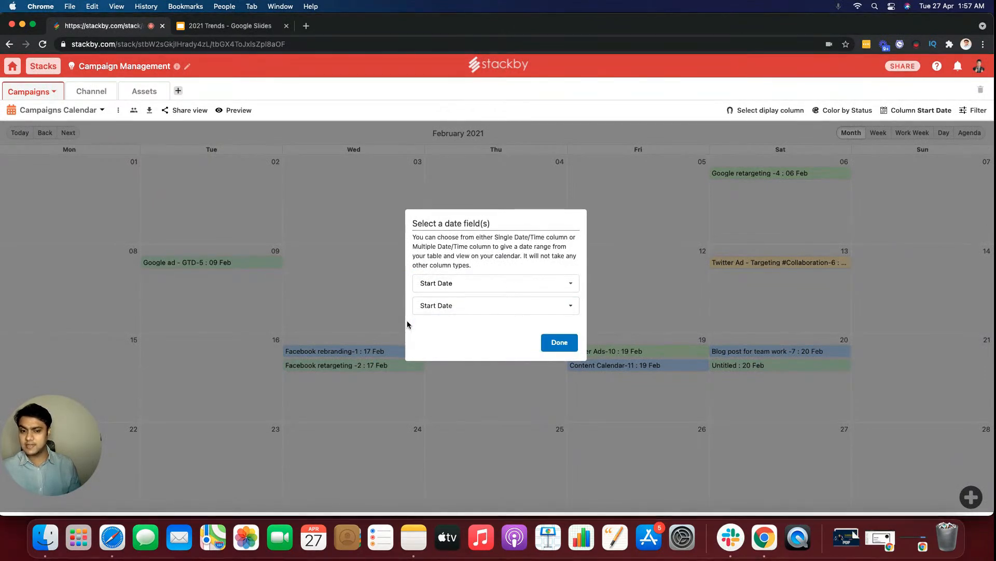
pyautogui.click(560, 342)
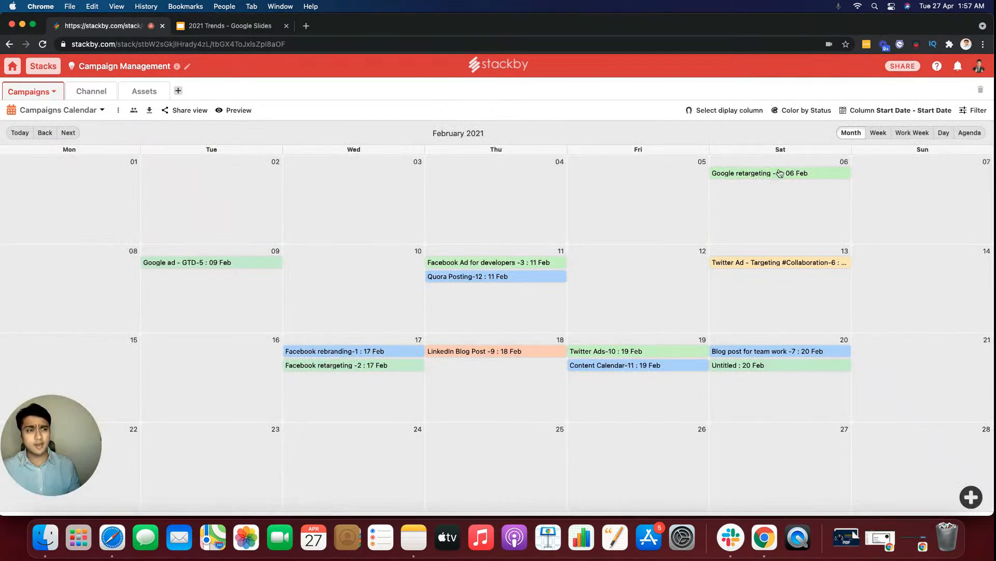
# Turn off the calendar's colouring by Status and turn it back on.
pyautogui.click(804, 110)
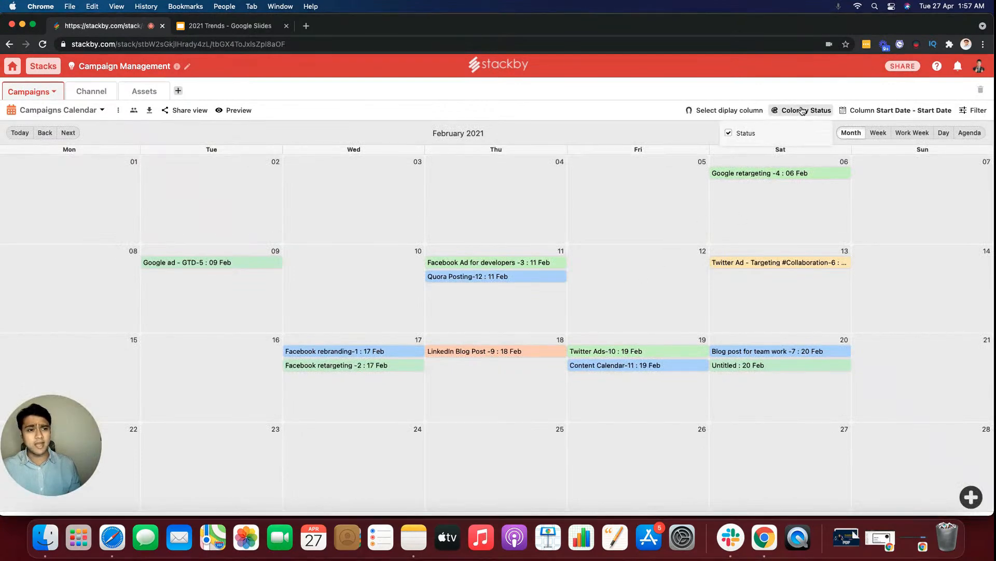
pyautogui.click(749, 136)
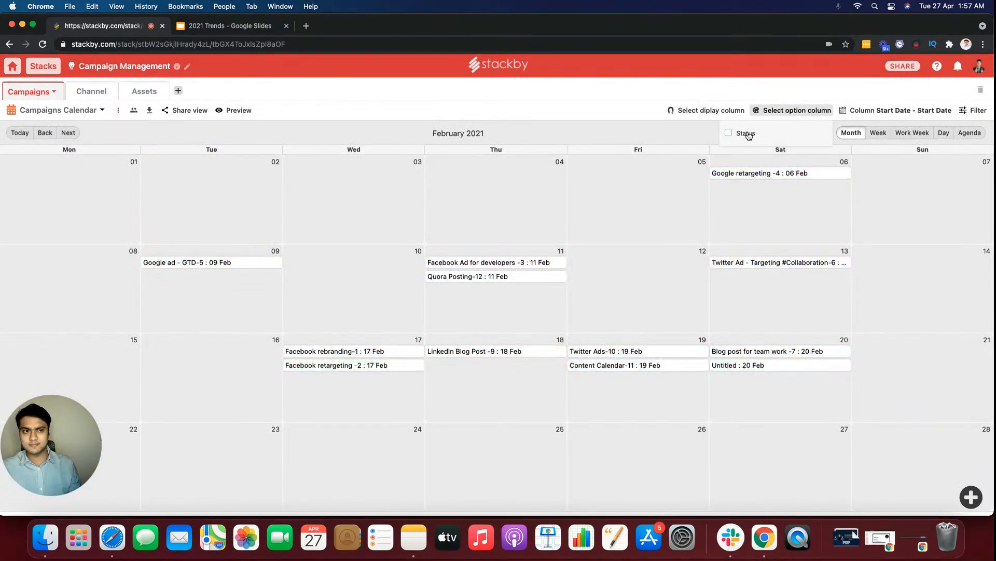
pyautogui.click(748, 136)
pyautogui.click(662, 191)
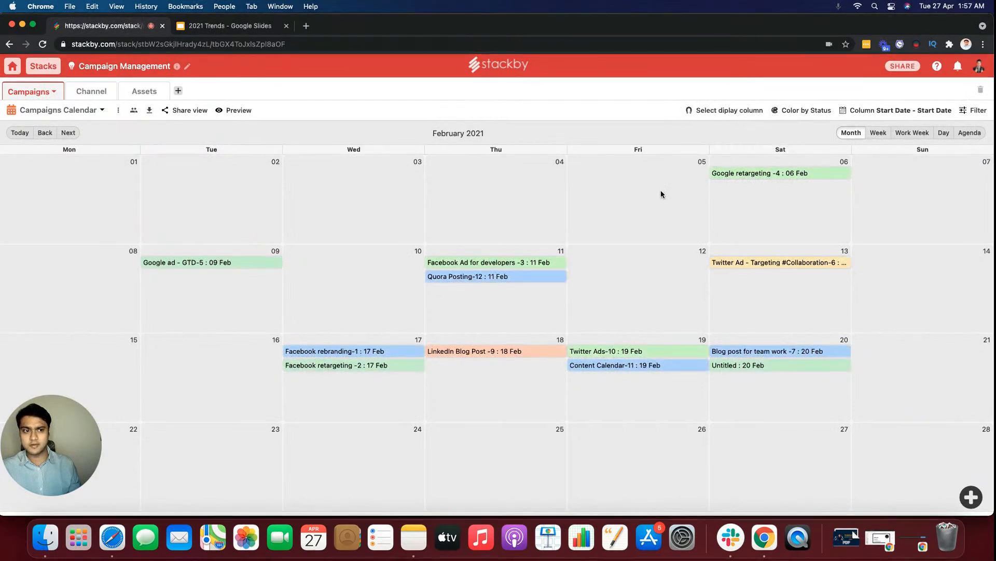
# Try Budget and Campaign ID as the calendar's display column, and clear the selection again.
pyautogui.click(731, 112)
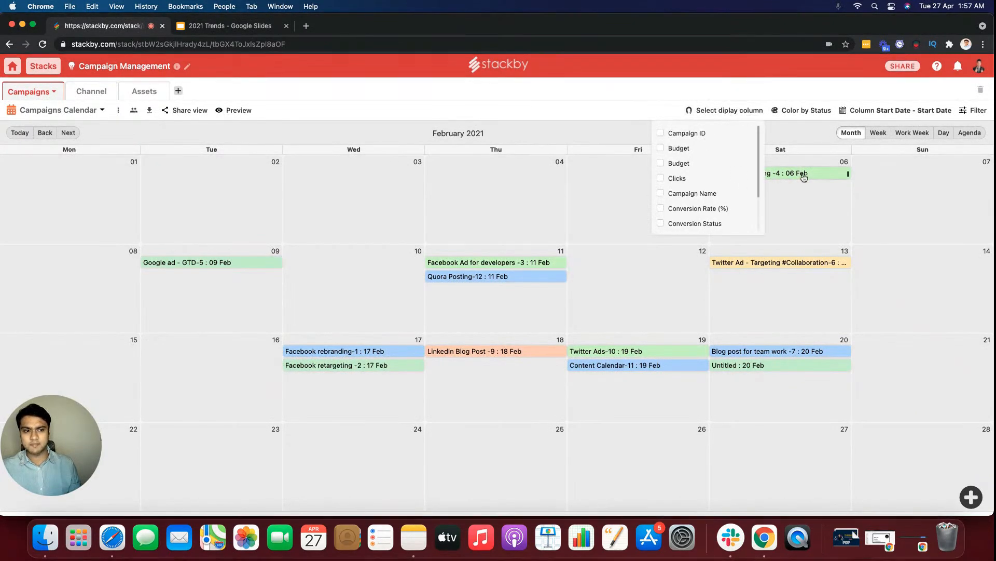
pyautogui.click(680, 149)
pyautogui.click(680, 149)
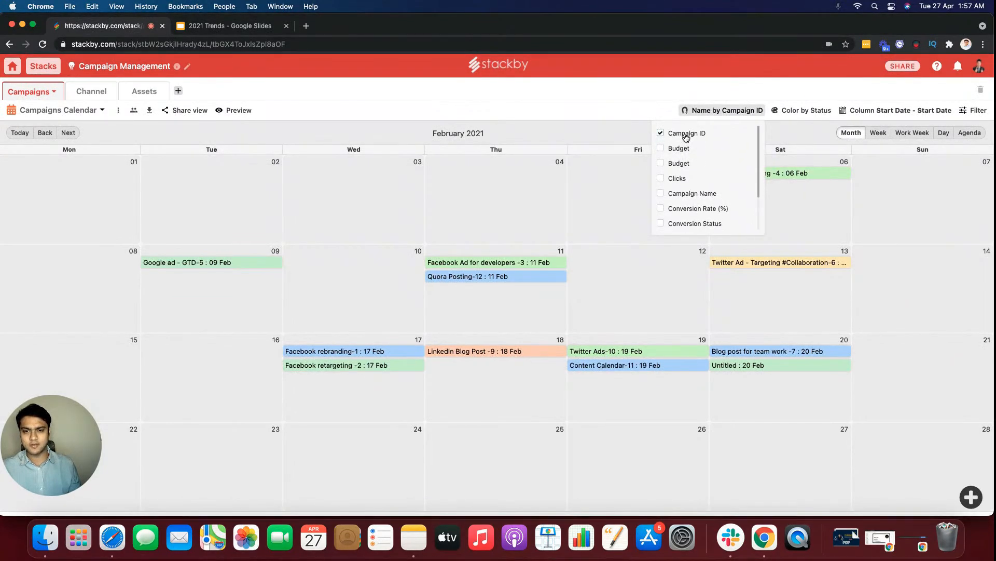
pyautogui.click(686, 136)
pyautogui.click(585, 232)
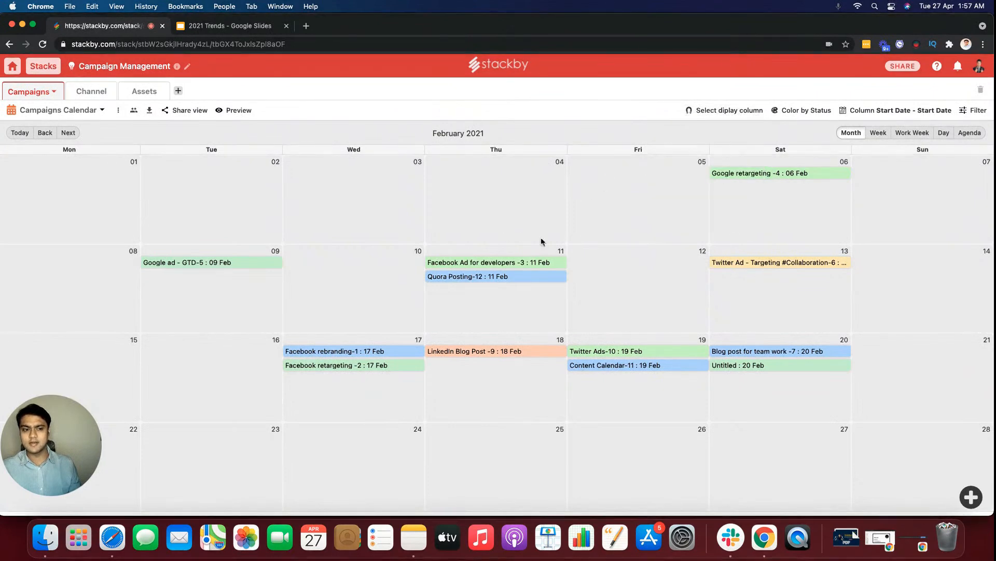
# Examine the calendar in Week, Work Week, Day and Agenda layouts, paging through the work weeks, and return to the Month layout.
pyautogui.click(877, 134)
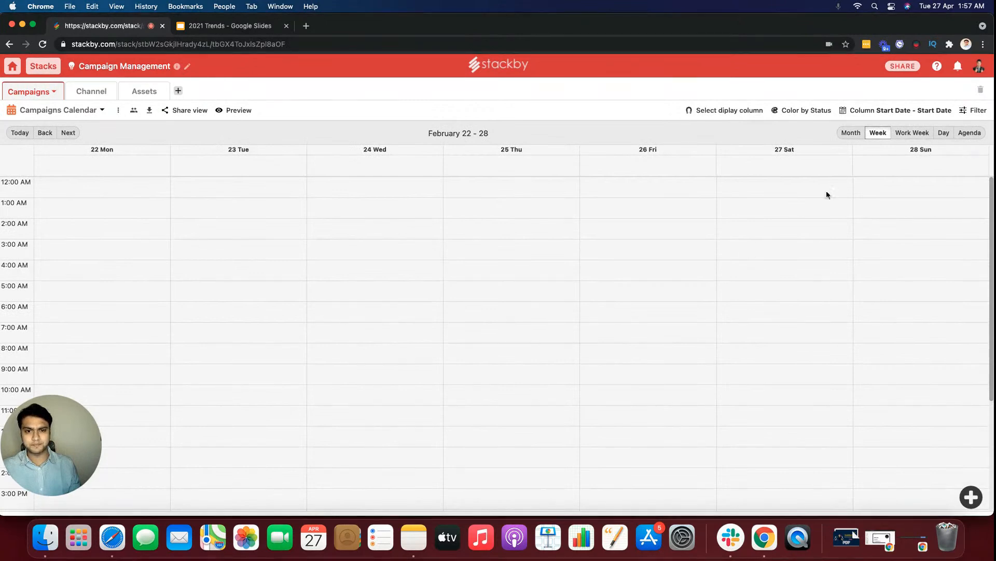
pyautogui.click(912, 133)
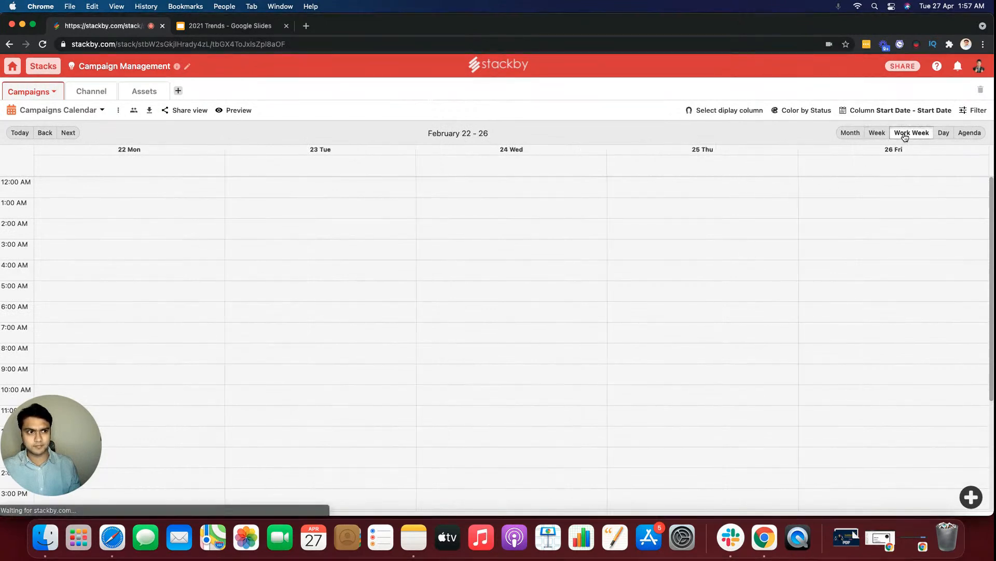
pyautogui.click(45, 132)
pyautogui.click(45, 133)
pyautogui.click(45, 133)
pyautogui.click(45, 133)
pyautogui.click(68, 133)
pyautogui.click(68, 133)
pyautogui.click(68, 133)
pyautogui.click(944, 133)
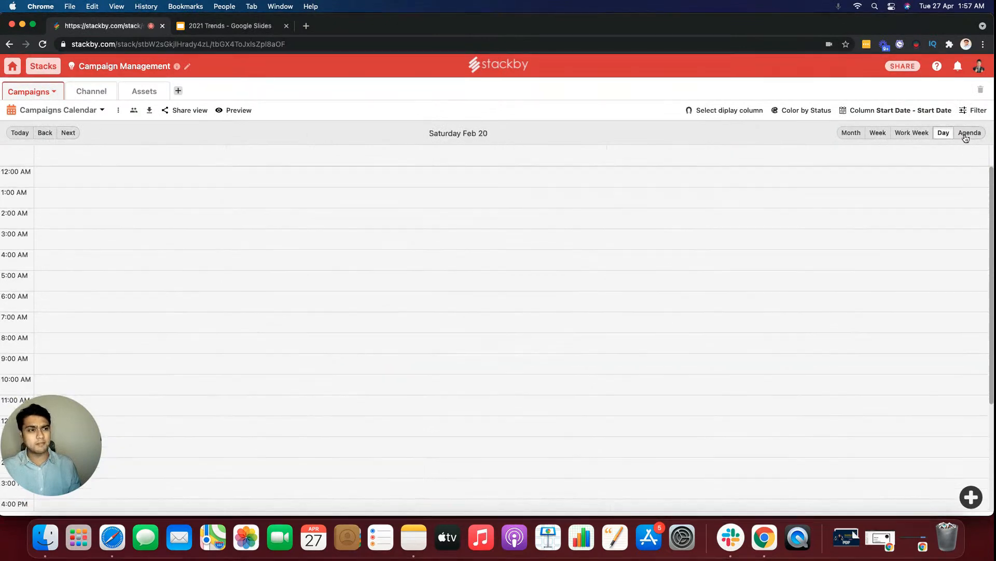
pyautogui.click(968, 134)
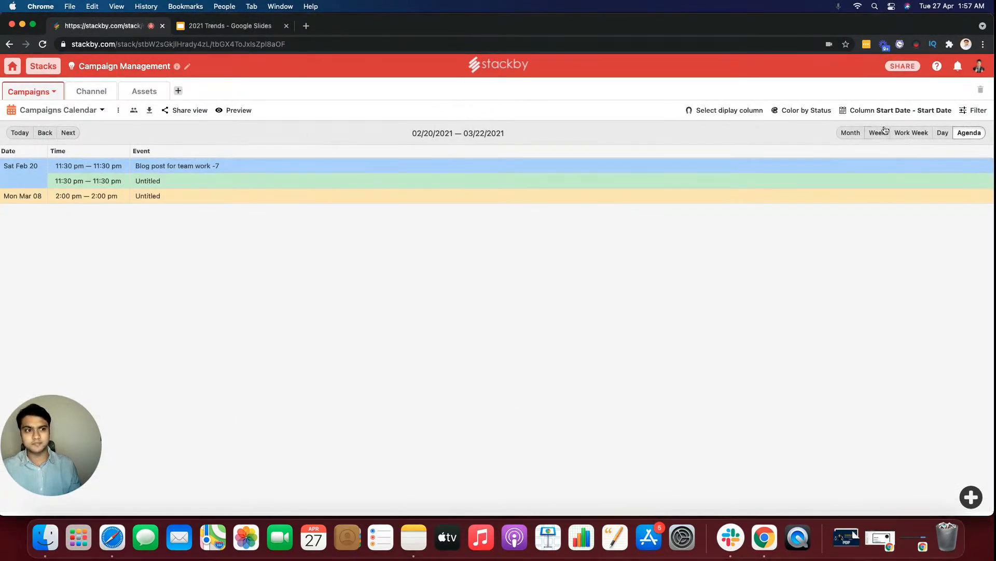
pyautogui.click(851, 133)
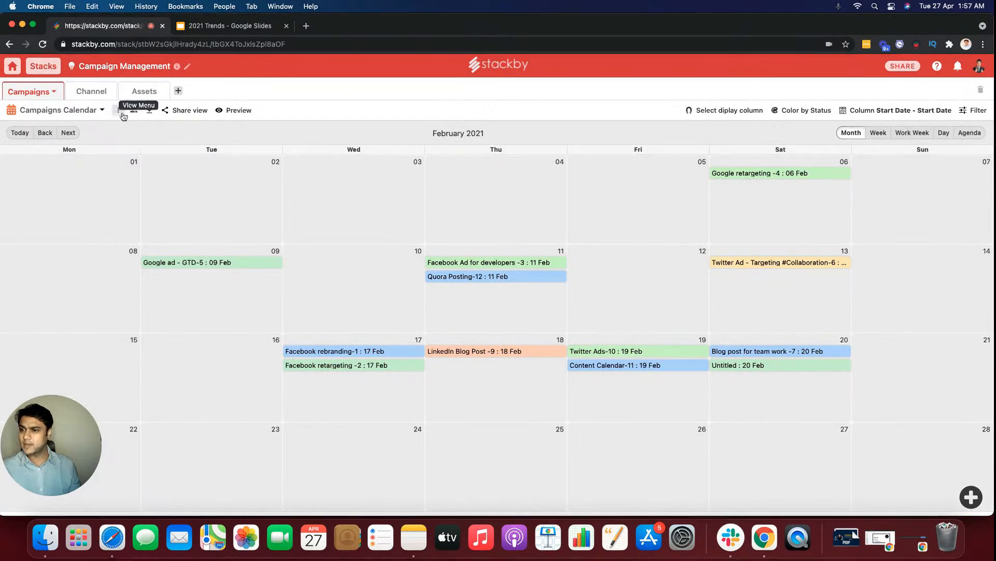
# Open the Request Form view and look through the fields of the Campaign Request Form.
pyautogui.click(99, 111)
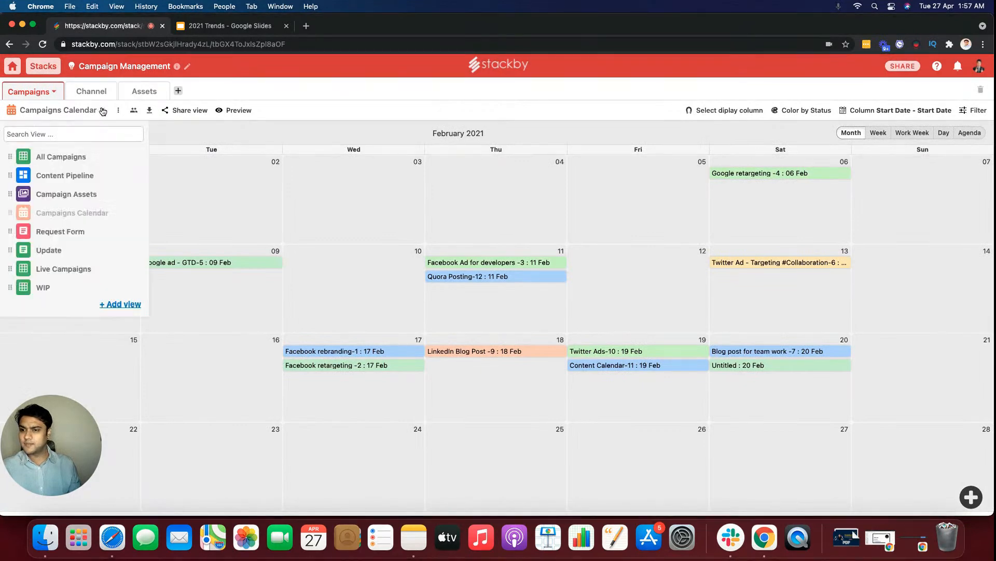
pyautogui.click(102, 234)
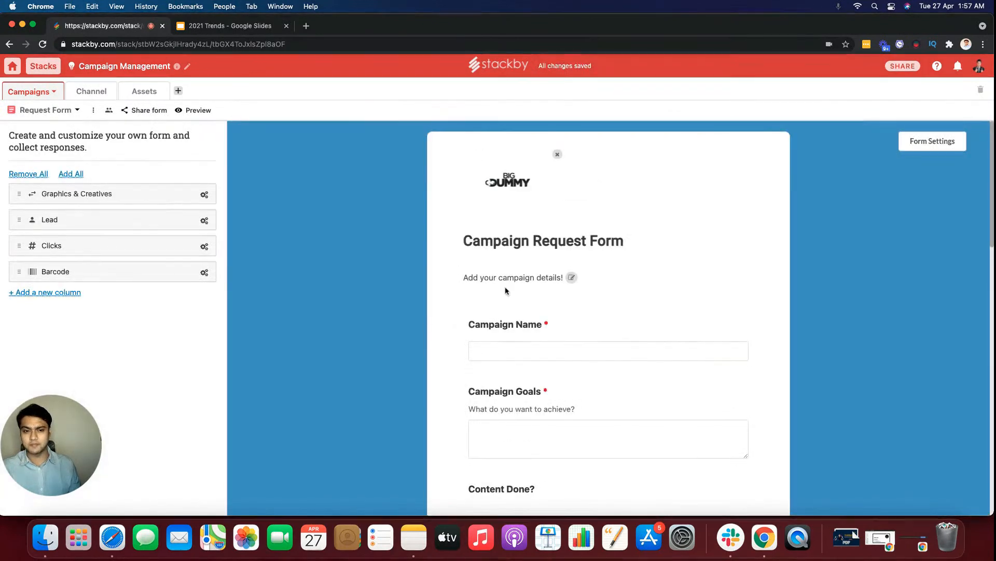
pyautogui.scroll(-3, 356, 275)
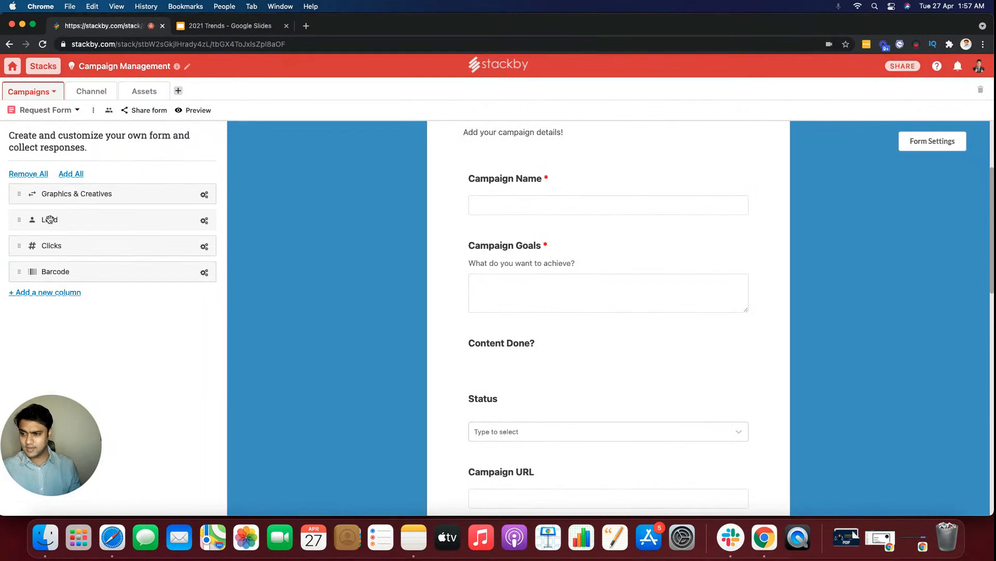
# Take the Campaign Goals field out of the form and put it back below Campaign Name.
pyautogui.moveTo(512, 246); pyautogui.dragTo(131, 210)
pyautogui.moveTo(82, 269); pyautogui.dragTo(525, 240)
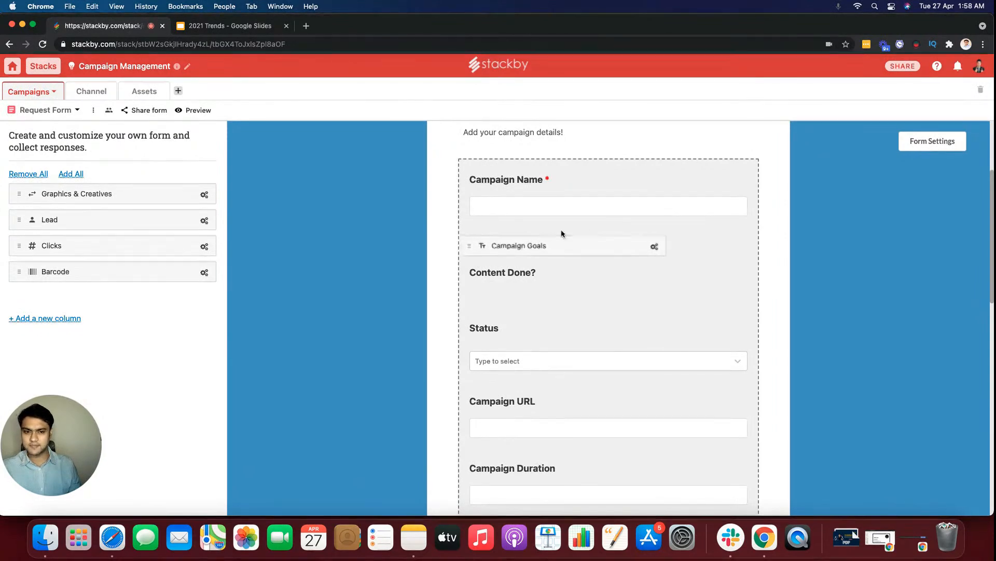
pyautogui.scroll(3, 644, 248)
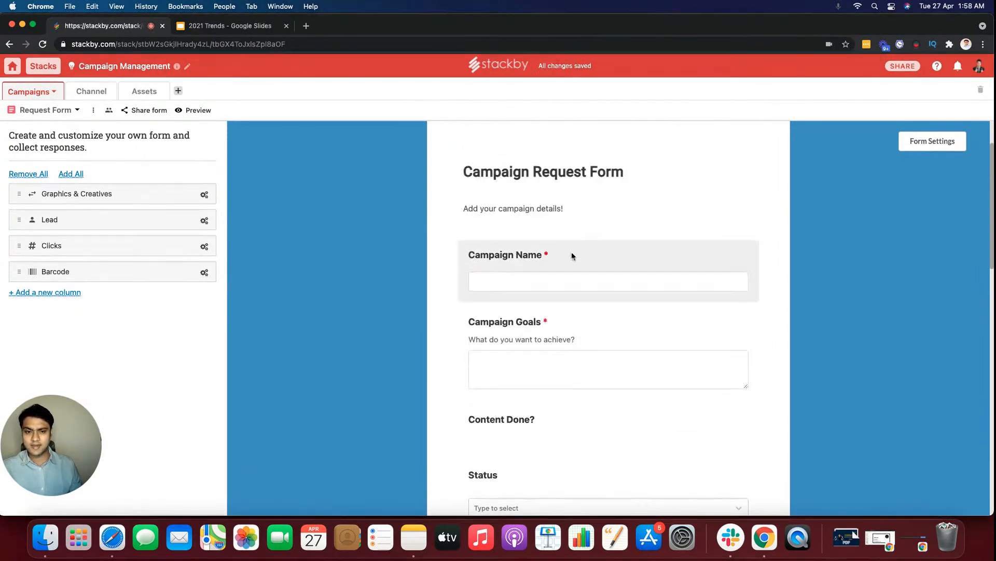
# Give the required Campaign Name field the description "Title for the campaign" and save the field.
pyautogui.scroll(3, 610, 253)
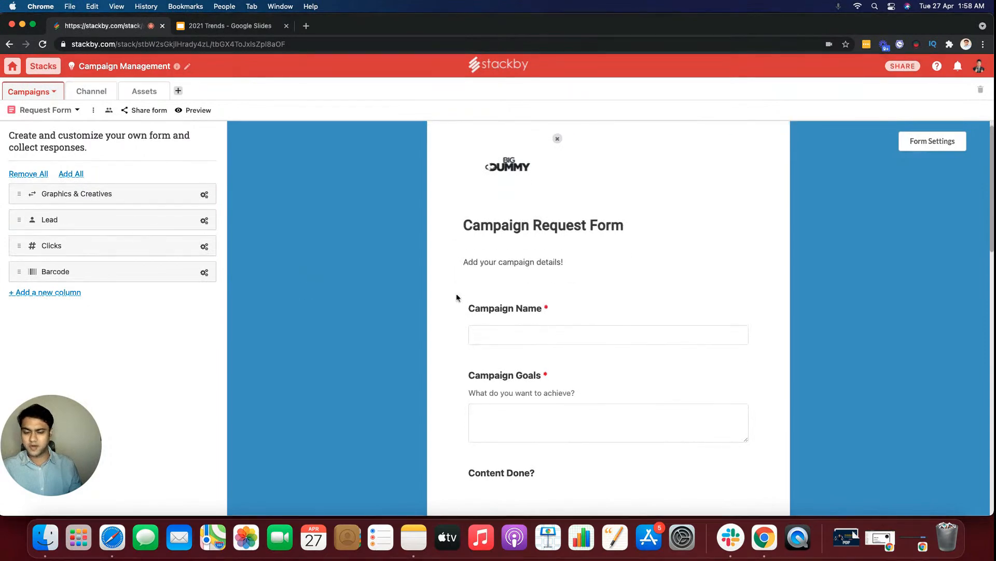
pyautogui.scroll(-2, 711, 286)
pyautogui.click(693, 259)
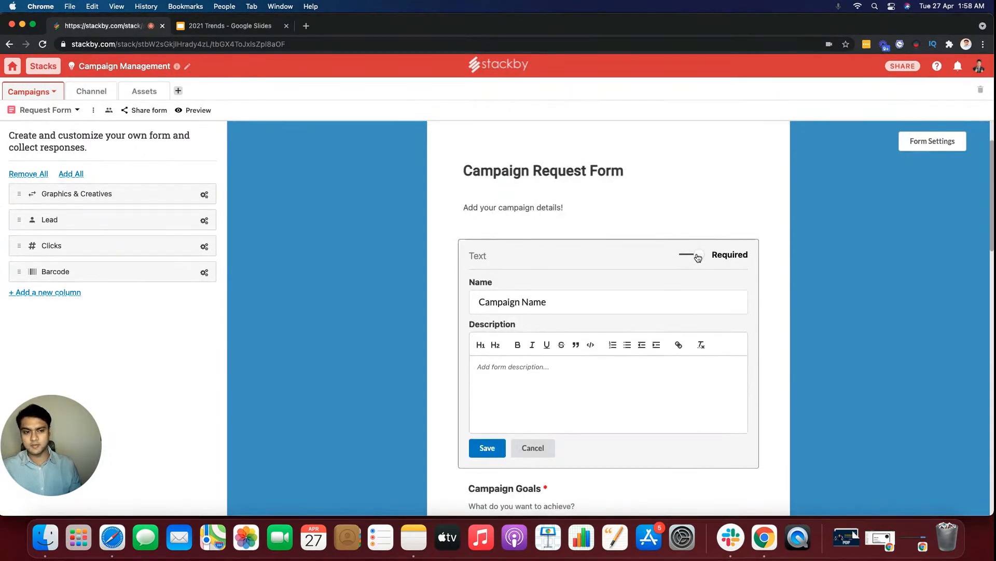
pyautogui.click(698, 257)
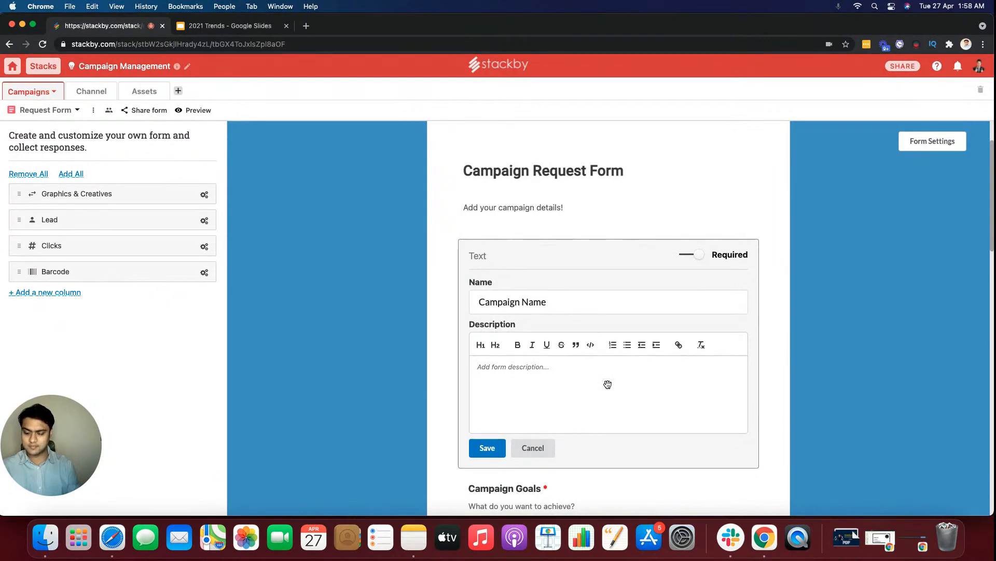
pyautogui.write('Details for te')
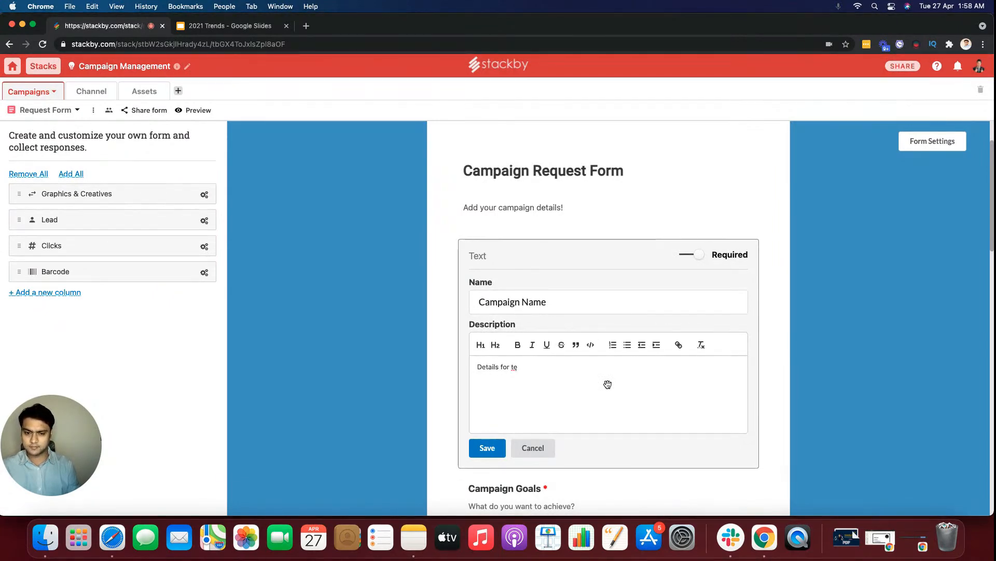
pyautogui.press('BackSpace')
pyautogui.press('BackSpace')
pyautogui.press('BackSpace')
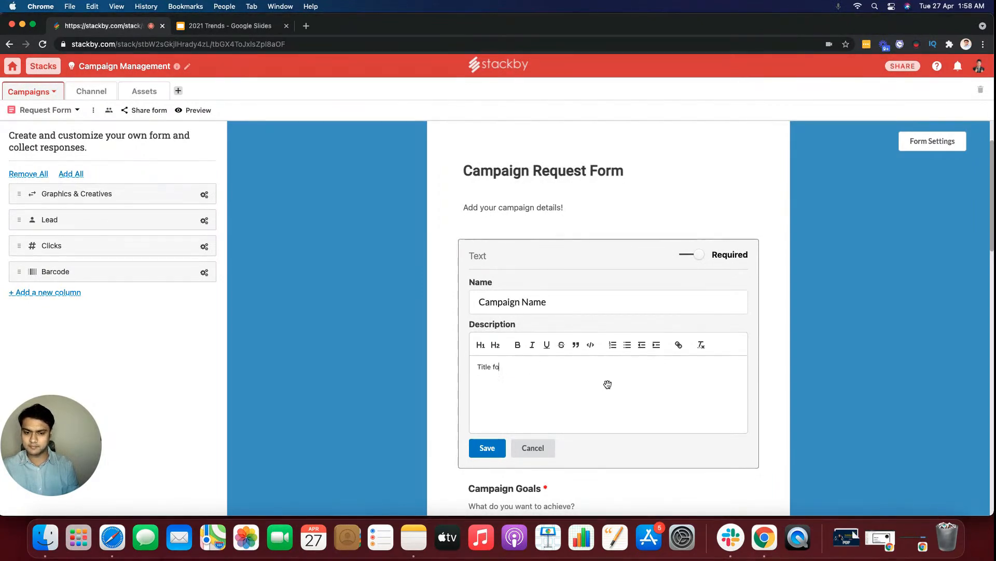
pyautogui.write('paign')
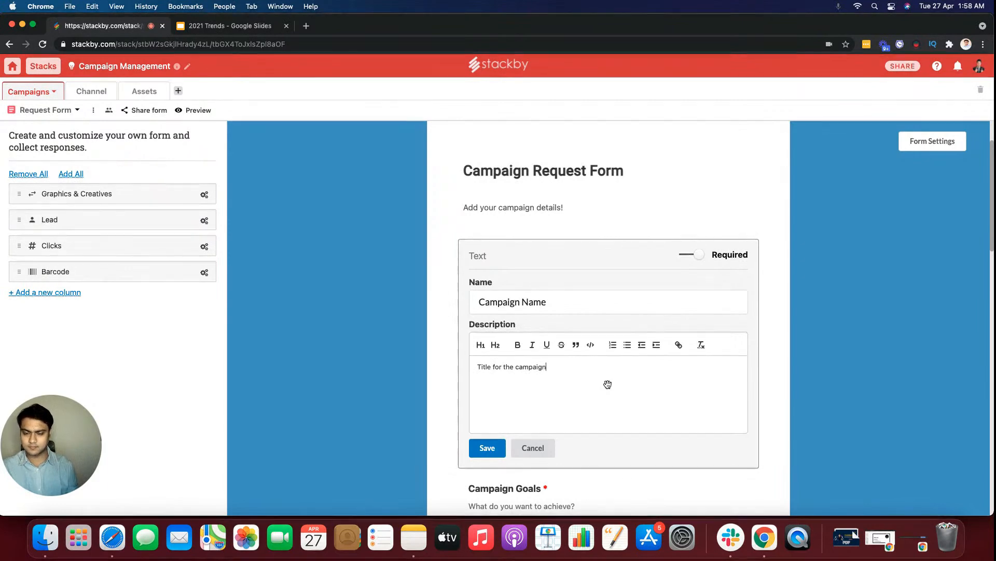
pyautogui.click(482, 449)
# Remove the Content Done?, Status and Campaign URL fields from the request form.
pyautogui.scroll(-5, 675, 312)
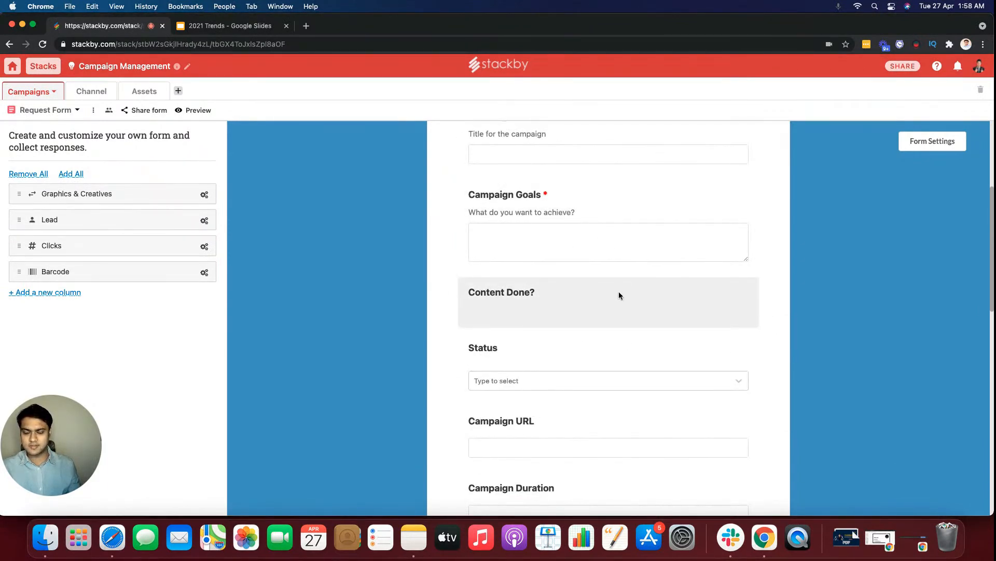
pyautogui.moveTo(663, 297); pyautogui.dragTo(200, 244)
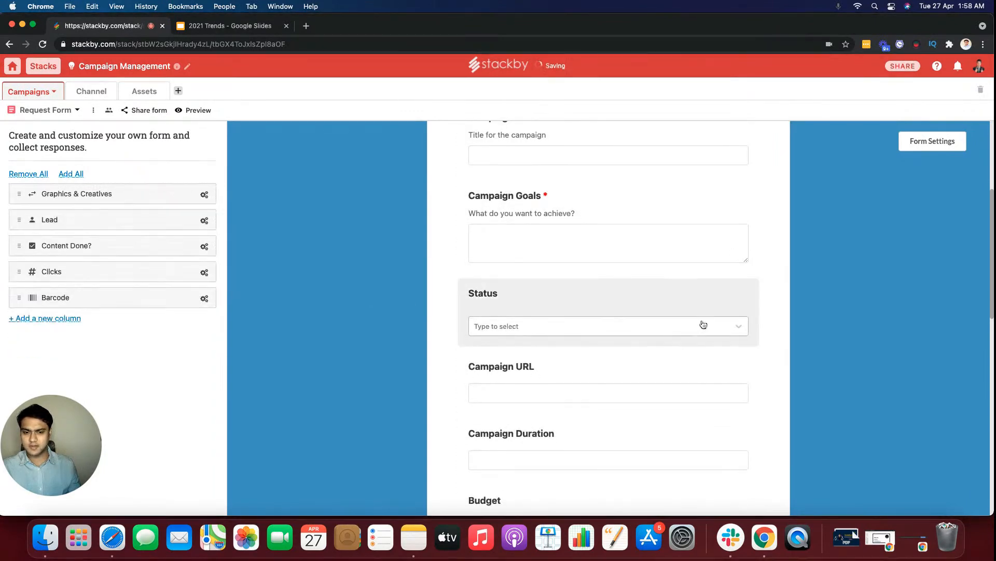
pyautogui.moveTo(616, 301); pyautogui.dragTo(172, 263)
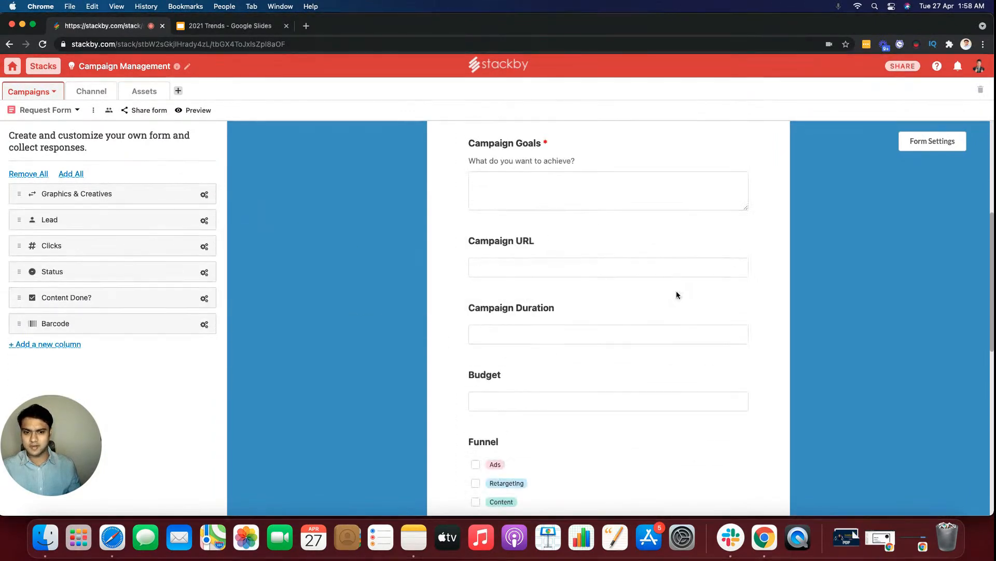
pyautogui.moveTo(591, 231); pyautogui.dragTo(145, 290)
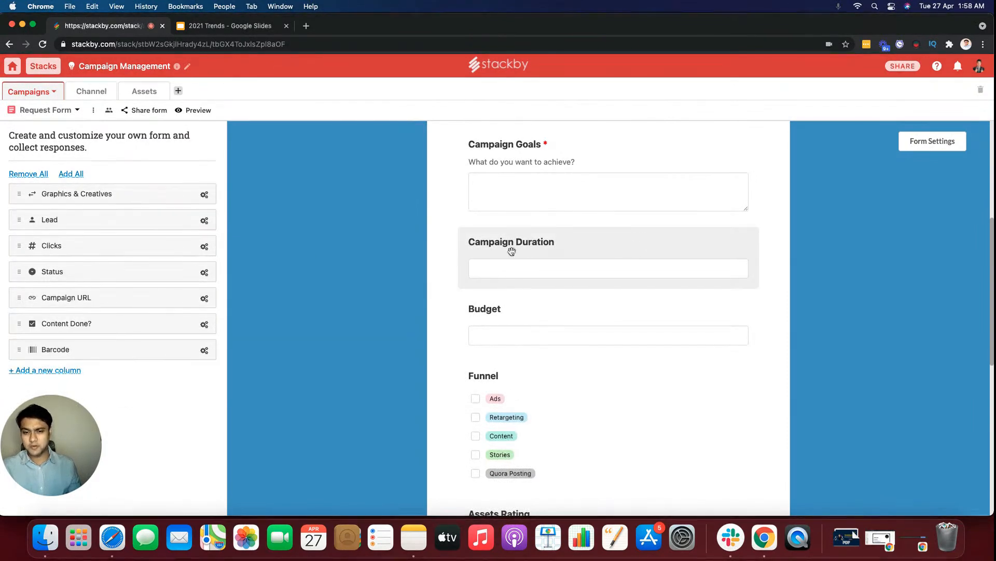
# Take the Assets Rating field and the Budget field below Start Date out of the request form.
pyautogui.scroll(-1, 525, 251)
pyautogui.scroll(-5, 558, 254)
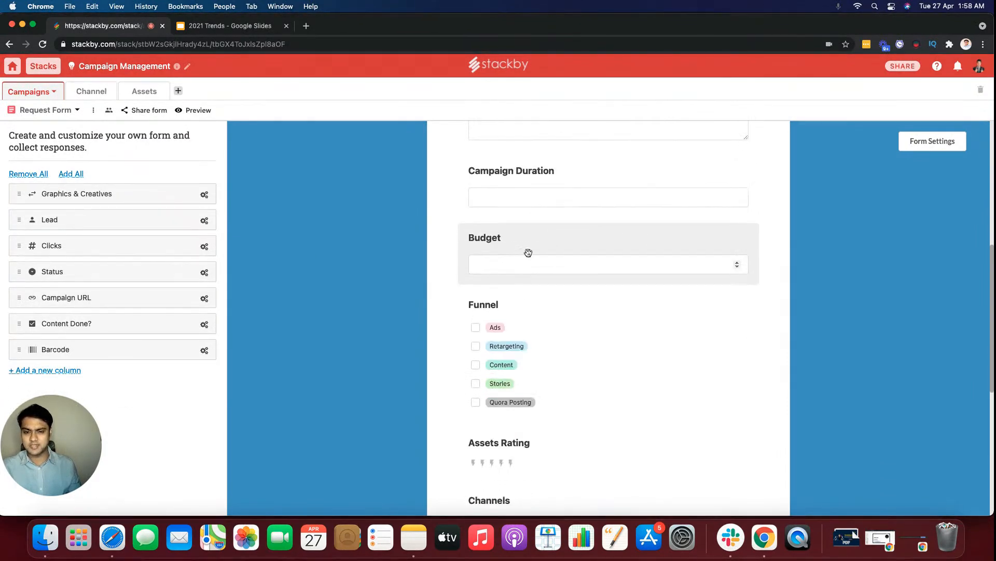
pyautogui.scroll(-1, 558, 299)
pyautogui.moveTo(578, 340); pyautogui.dragTo(161, 286)
pyautogui.scroll(-5, 552, 335)
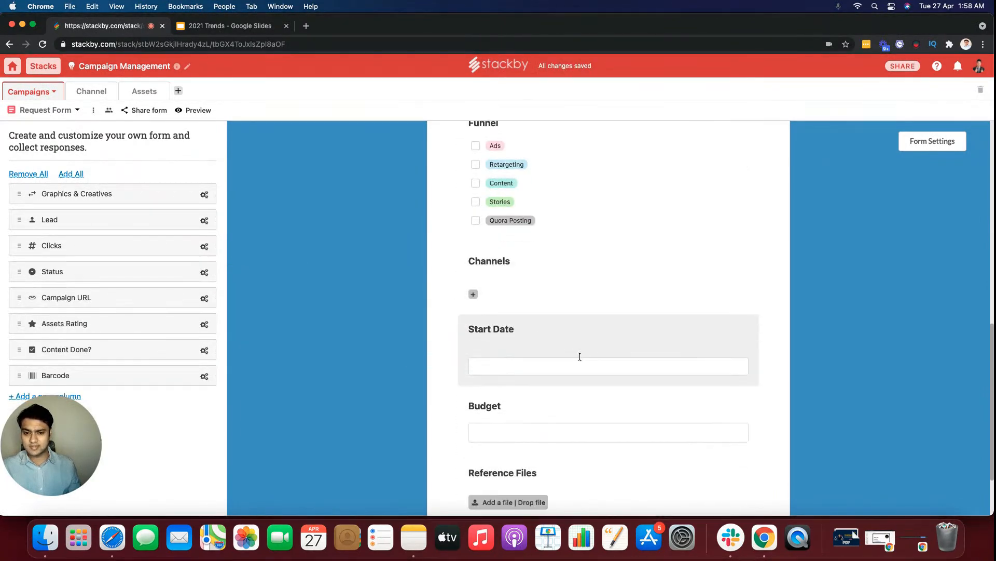
pyautogui.moveTo(584, 332); pyautogui.dragTo(133, 311)
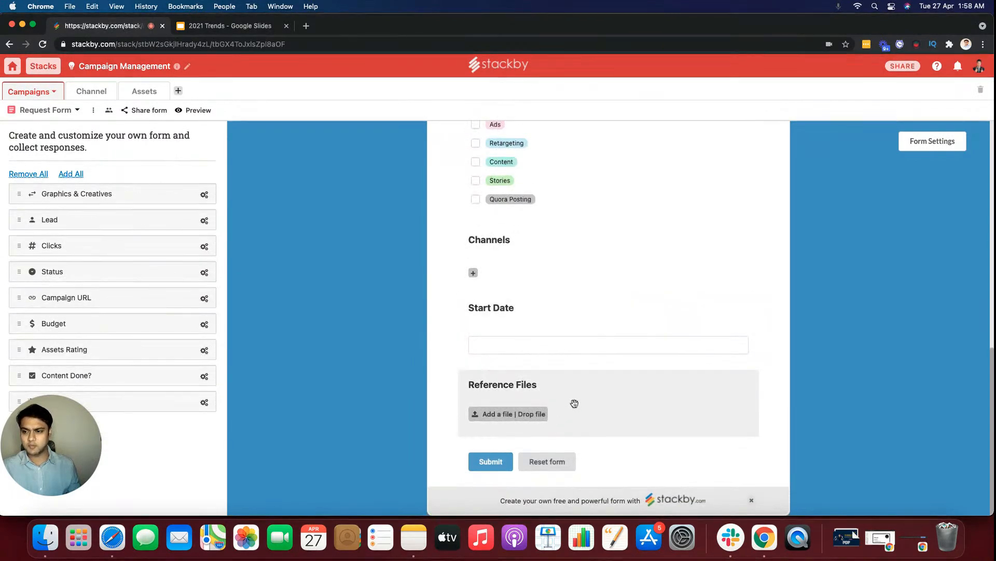
# Center the header of the Campaign Request Form in its form settings.
pyautogui.scroll(10, 571, 403)
pyautogui.click(948, 149)
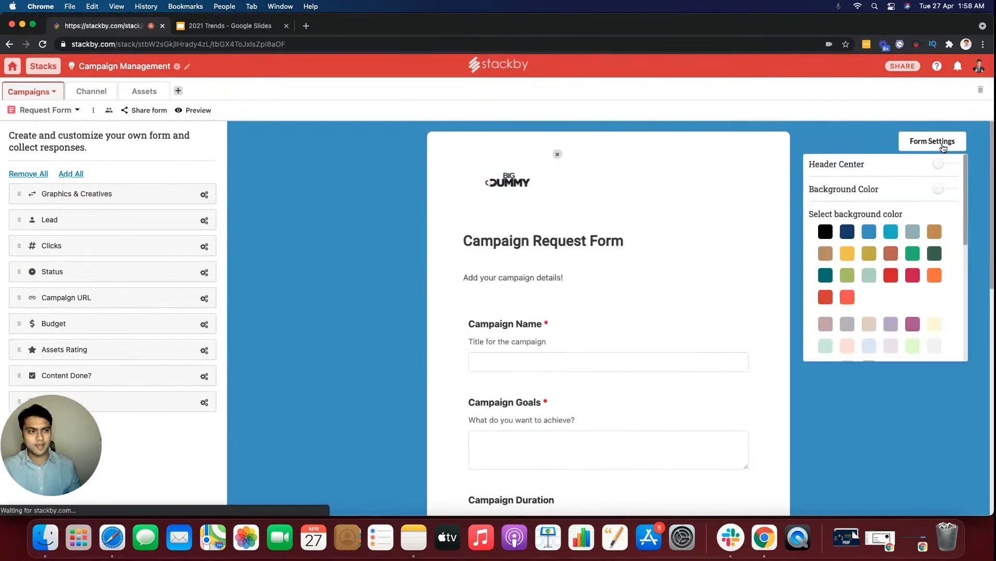
pyautogui.click(942, 166)
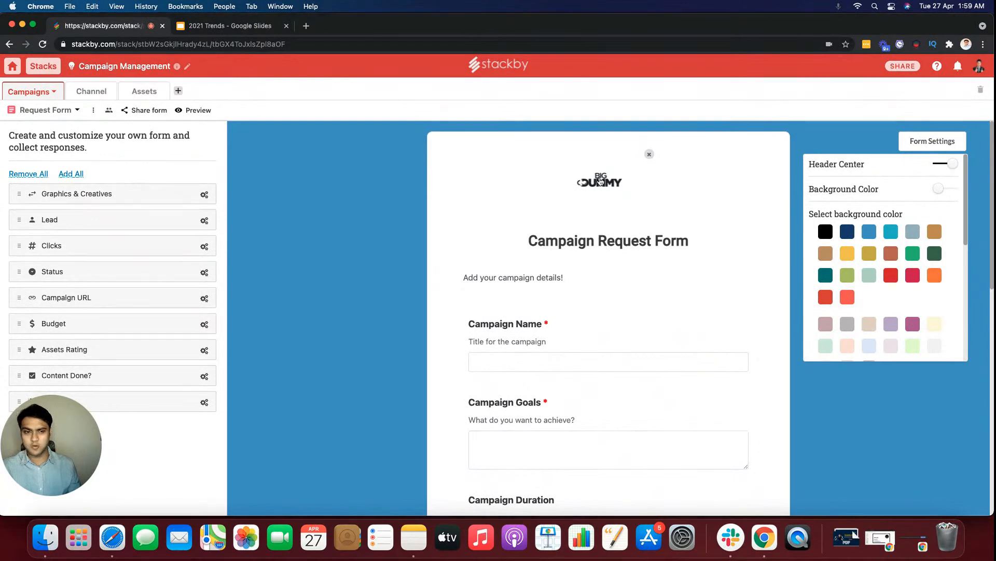
# Toggle the form's Background Color option, try several background colours including mint green, and settle on light grey.
pyautogui.click(938, 189)
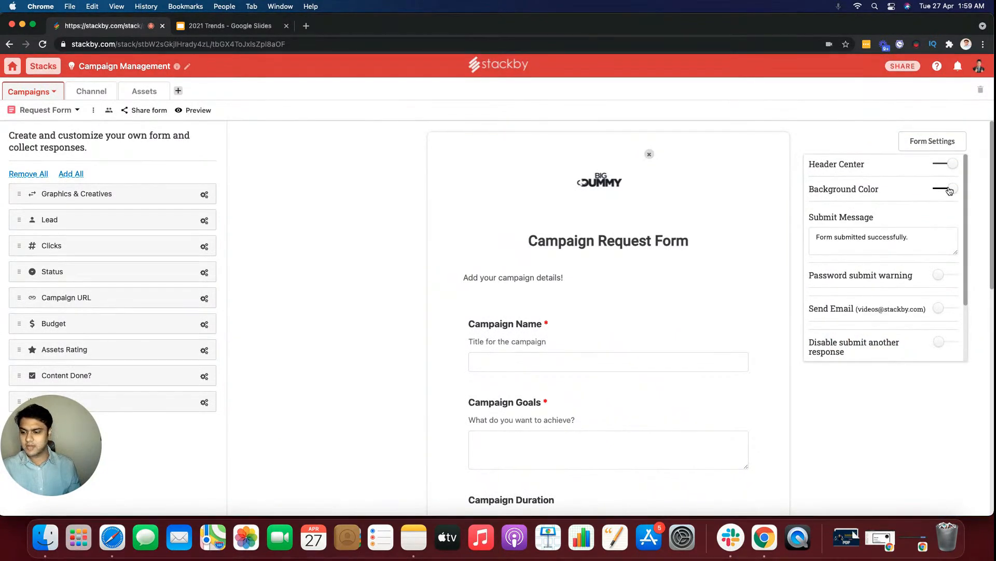
pyautogui.click(950, 190)
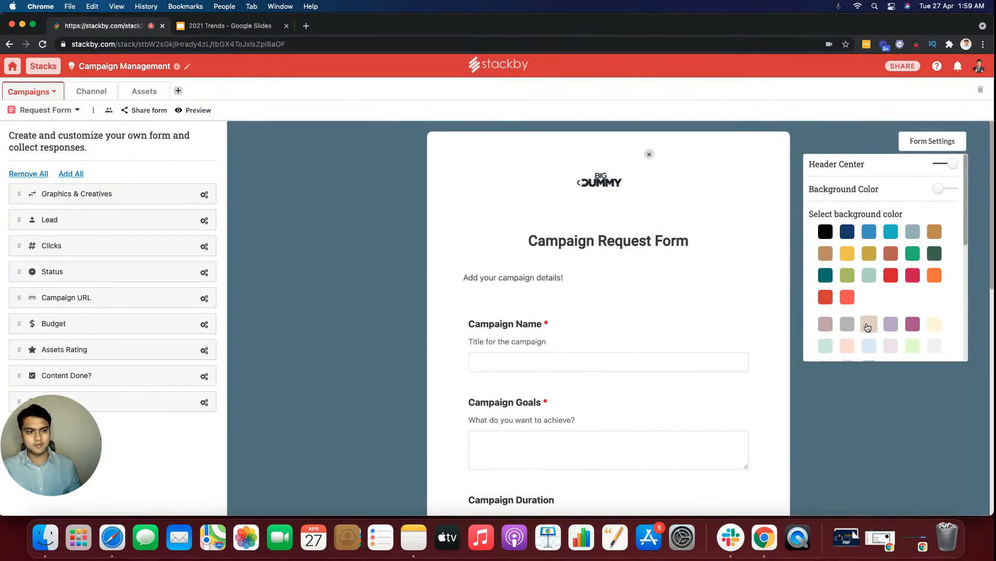
pyautogui.click(895, 325)
pyautogui.click(868, 275)
pyautogui.scroll(-2, 872, 278)
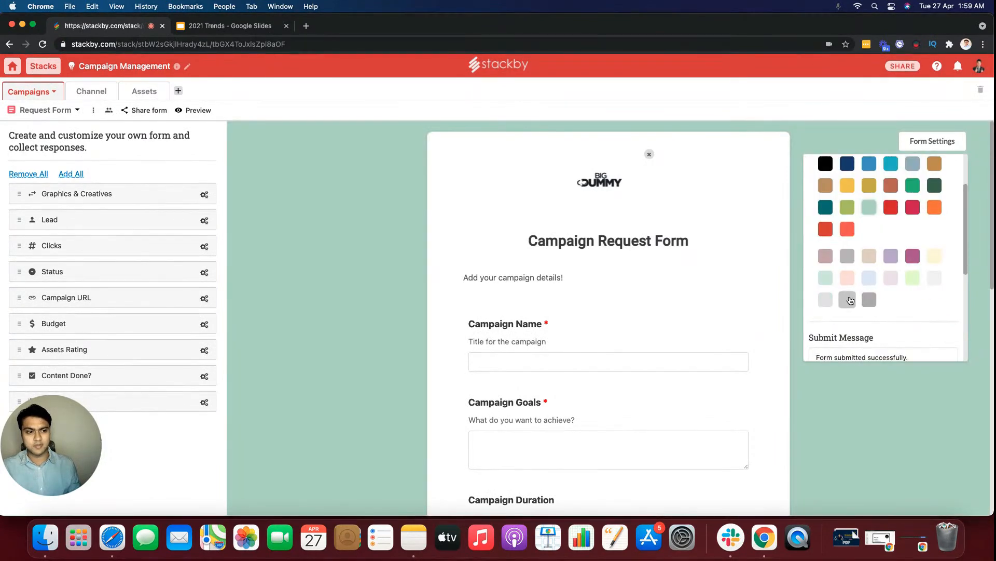
pyautogui.click(826, 300)
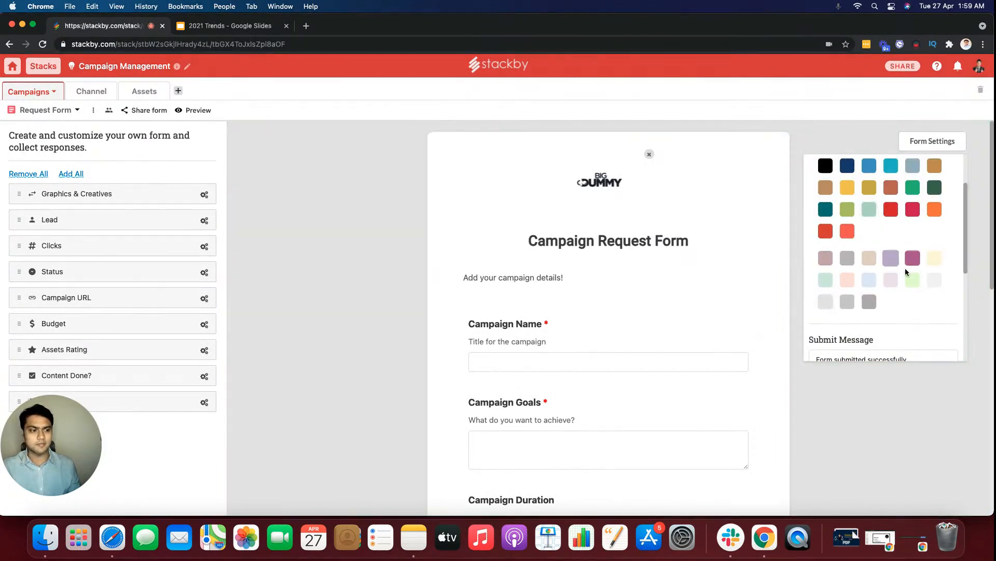
pyautogui.click(915, 281)
pyautogui.click(825, 306)
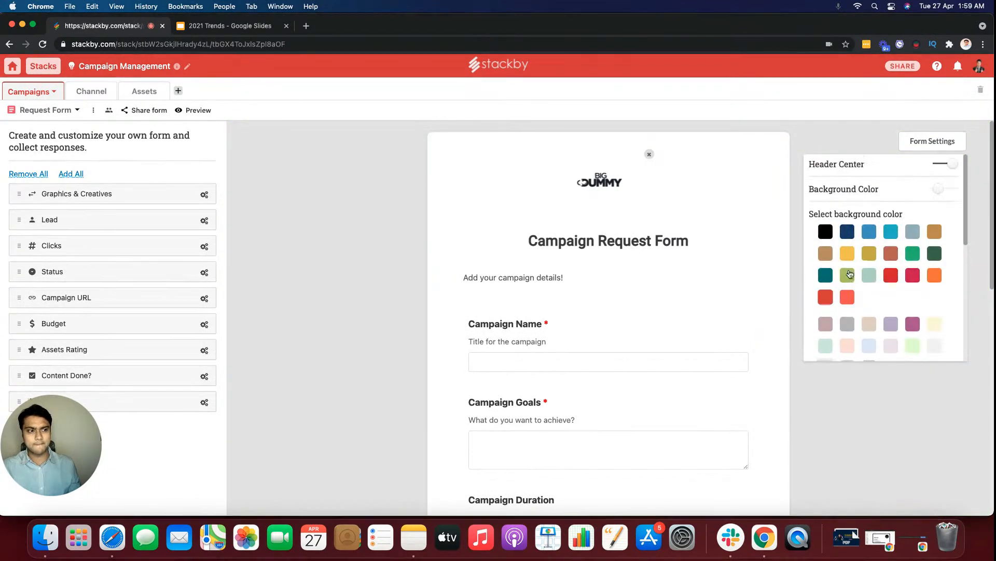
# Set the form's submit message to "Thanks for sending the campaign request" and turn on Send Email.
pyautogui.scroll(-5, 905, 266)
pyautogui.click(914, 241)
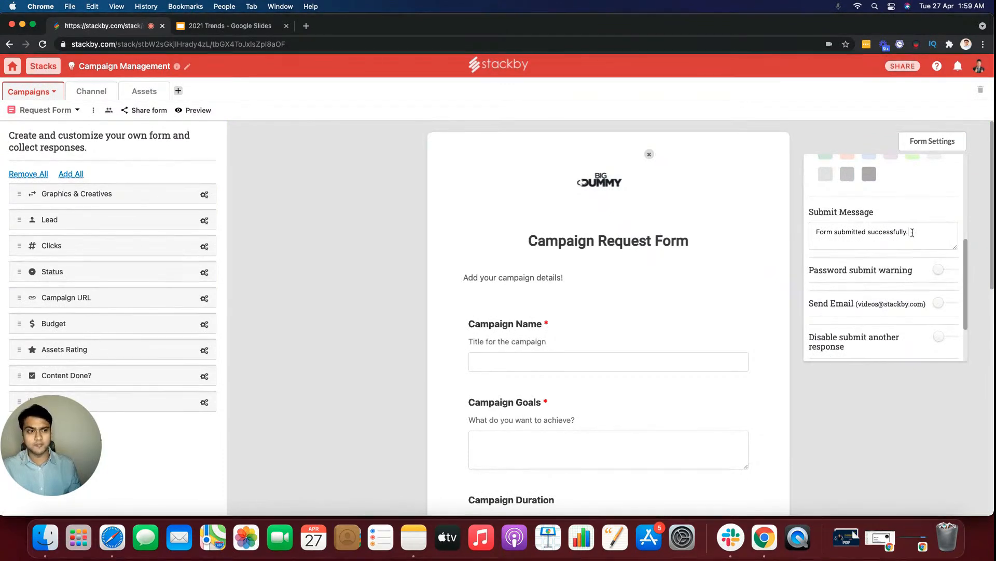
pyautogui.tripleClick(913, 233)
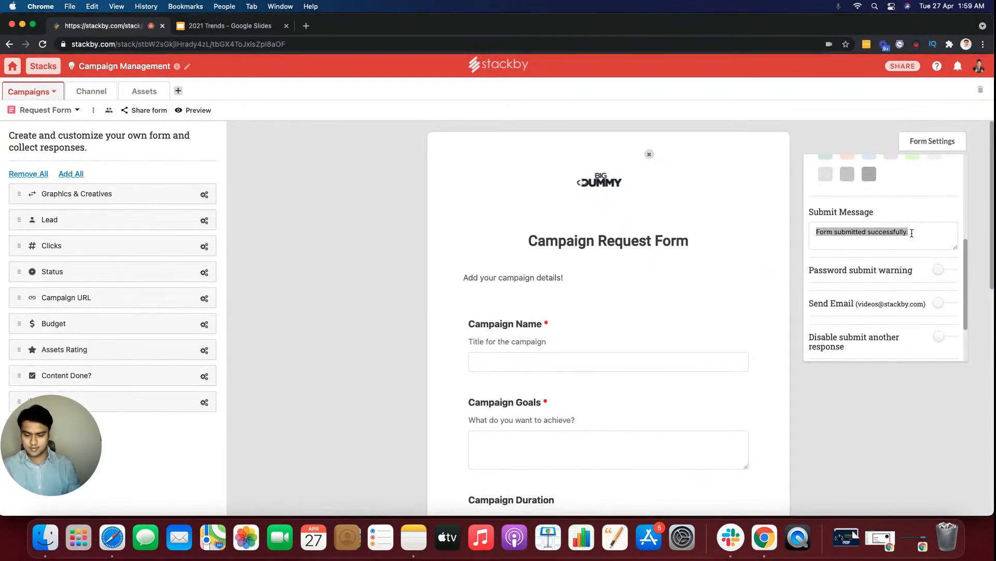
pyautogui.write('Thanks for sending the cam')
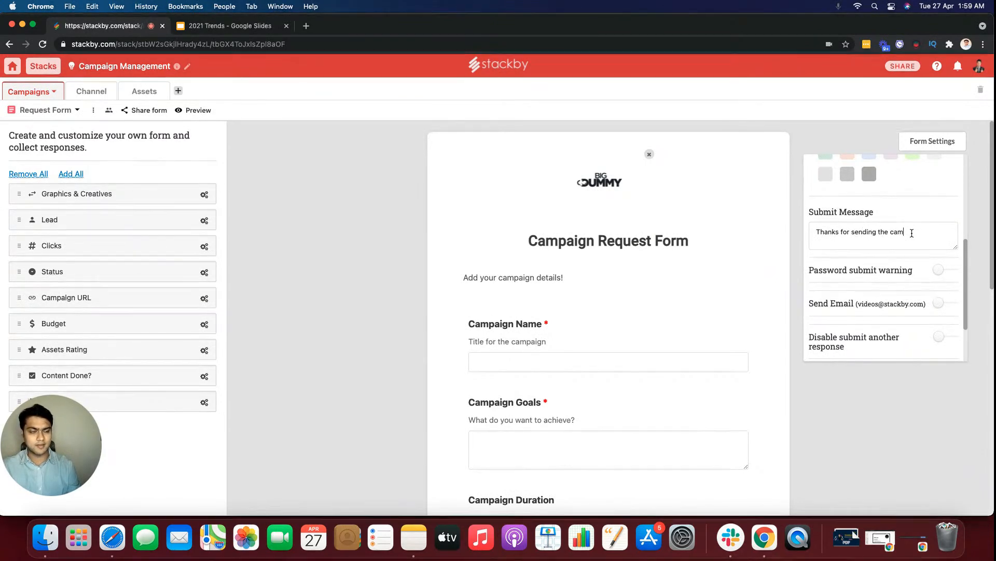
pyautogui.write('paign request')
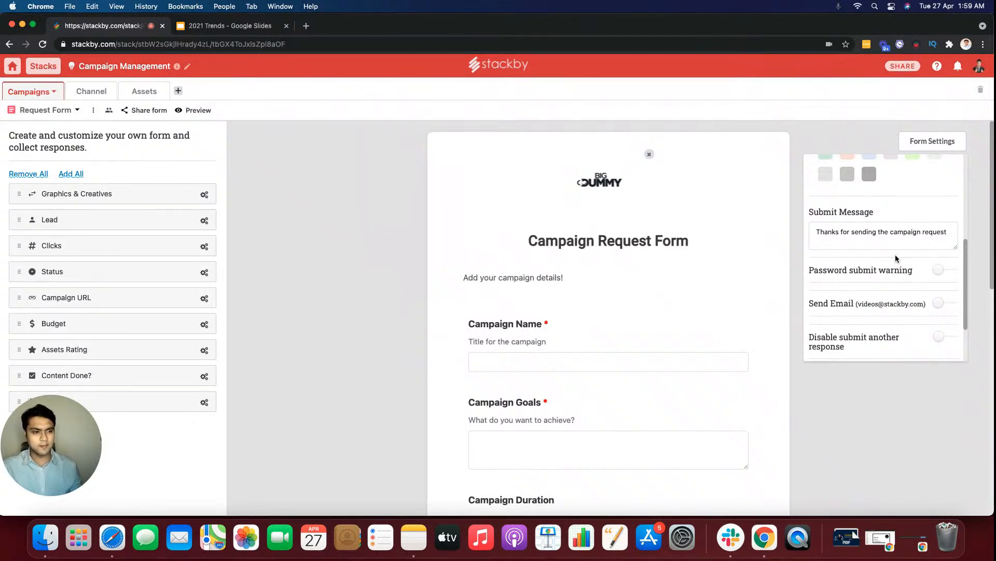
pyautogui.scroll(-2, 896, 258)
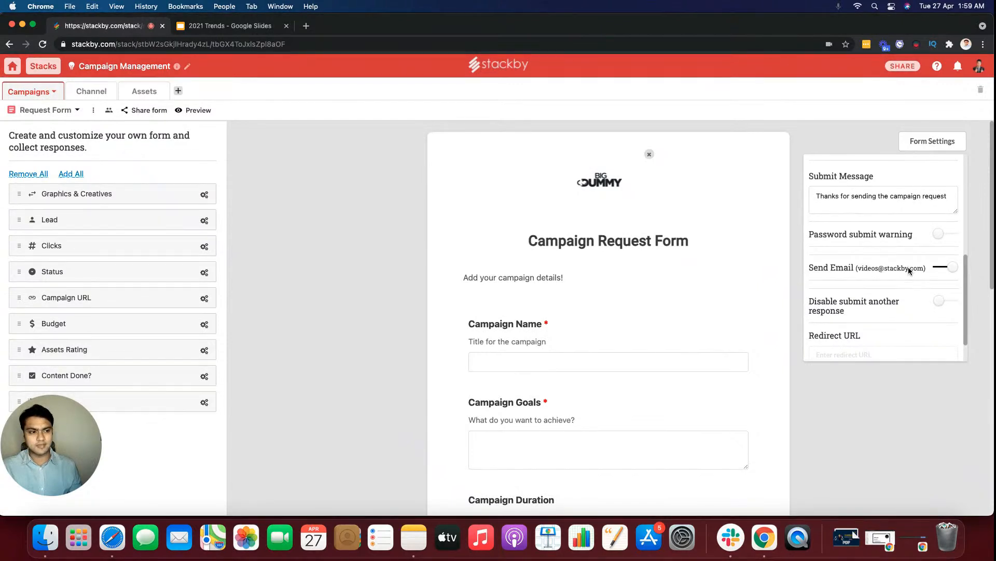
pyautogui.scroll(-2, 908, 267)
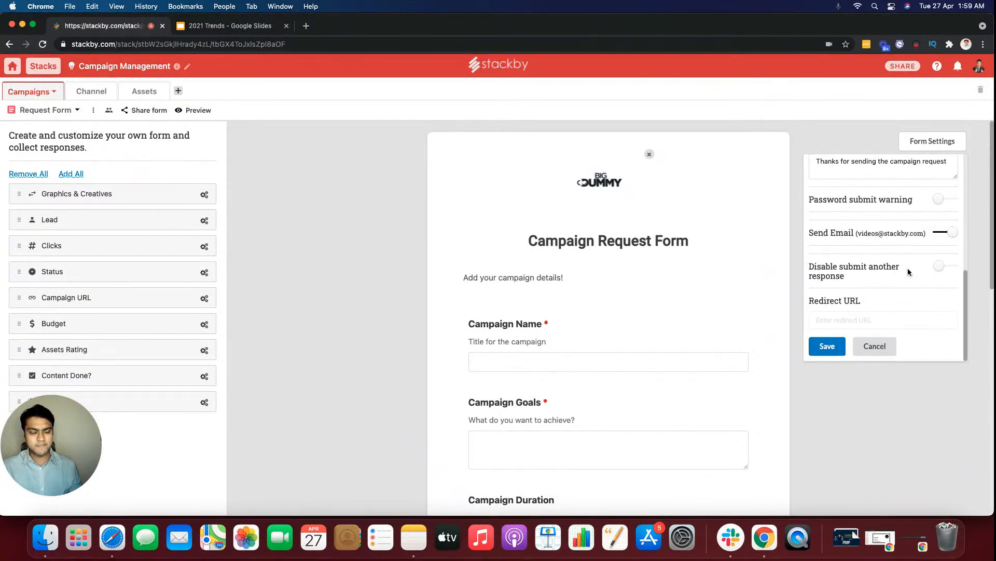
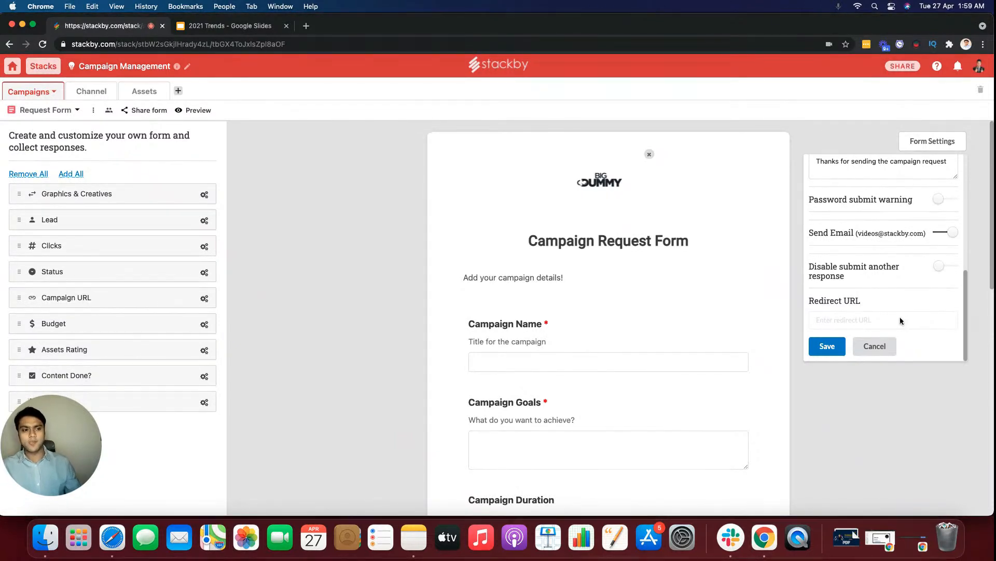
# Review the submission options in the request form's settings and save them.
pyautogui.scroll(1, 875, 281)
pyautogui.scroll(-1, 888, 281)
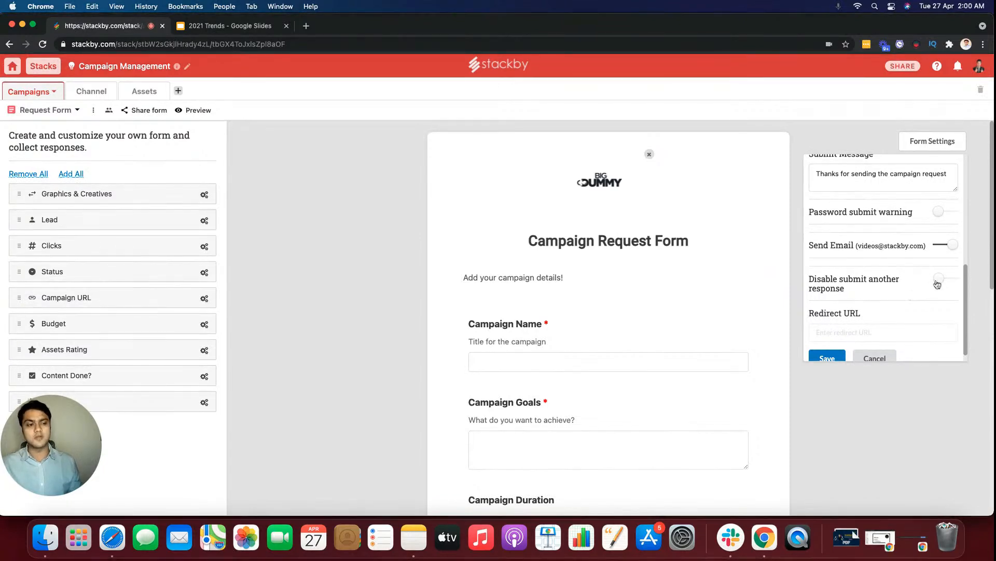
pyautogui.click(830, 359)
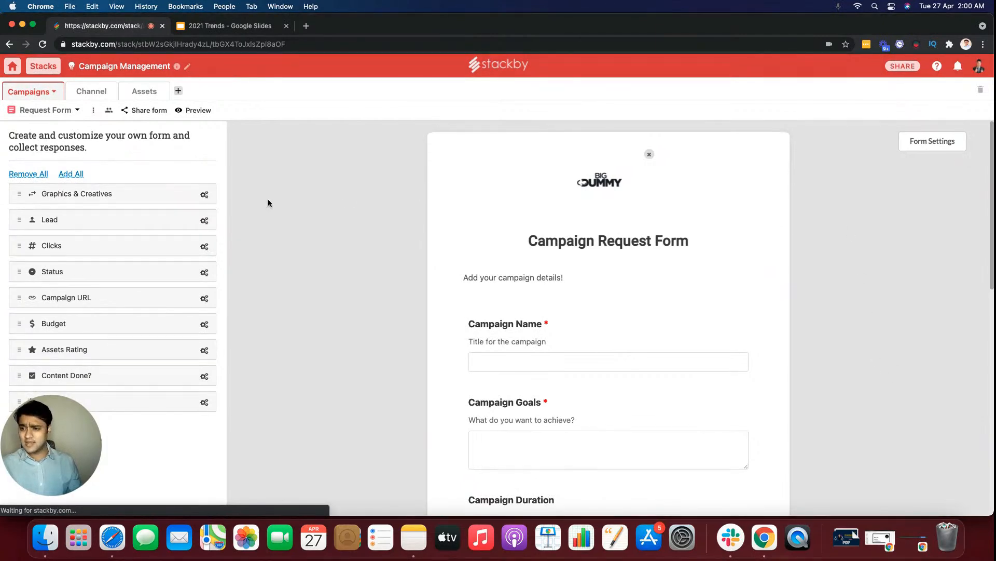
# Examine the form's sharing options, including its unique URL and the embed code for a webpage.
pyautogui.click(140, 110)
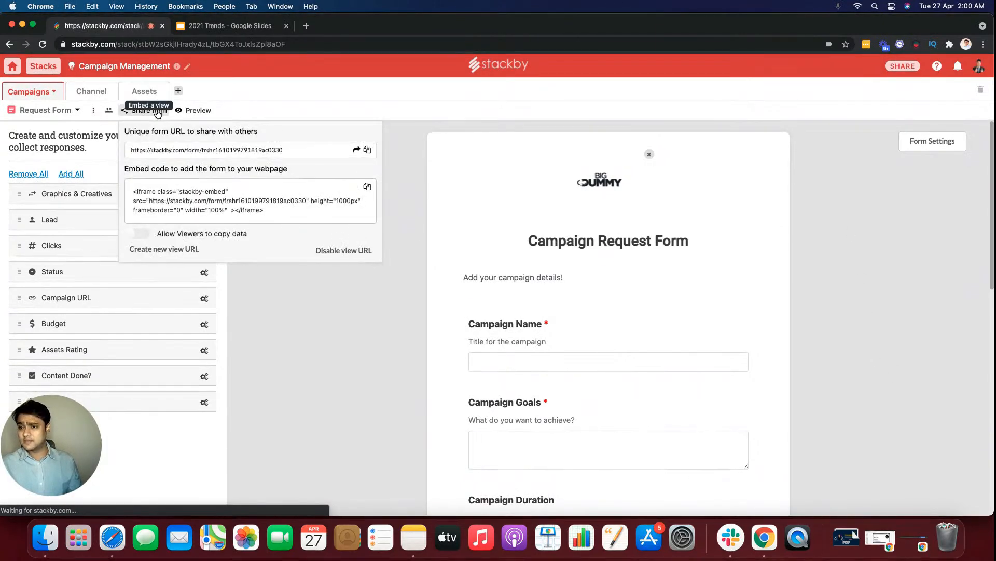
pyautogui.click(184, 149)
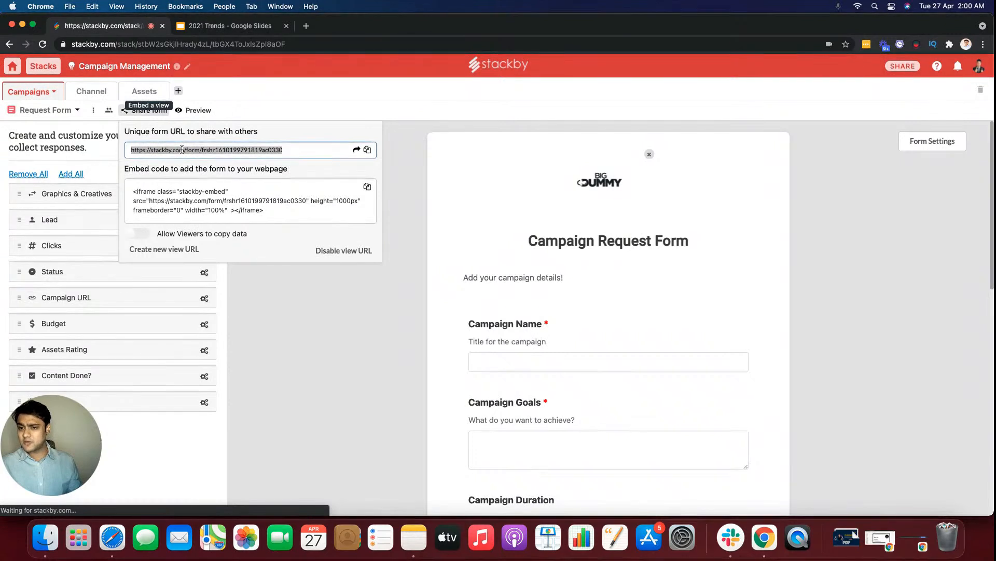
pyautogui.click(175, 194)
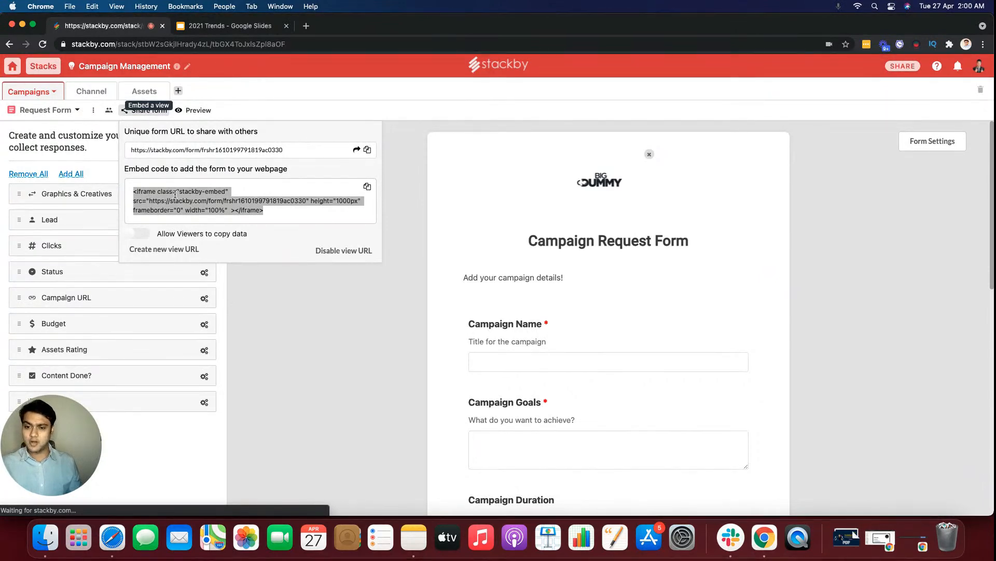
pyautogui.click(290, 307)
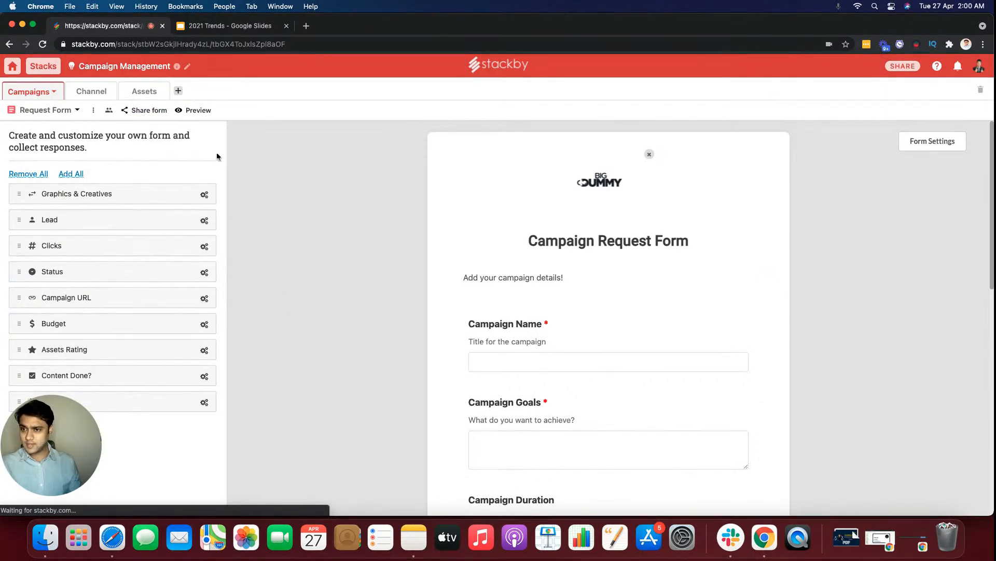
# Preview the Campaign Request Form and look through its fields and web address.
pyautogui.click(200, 112)
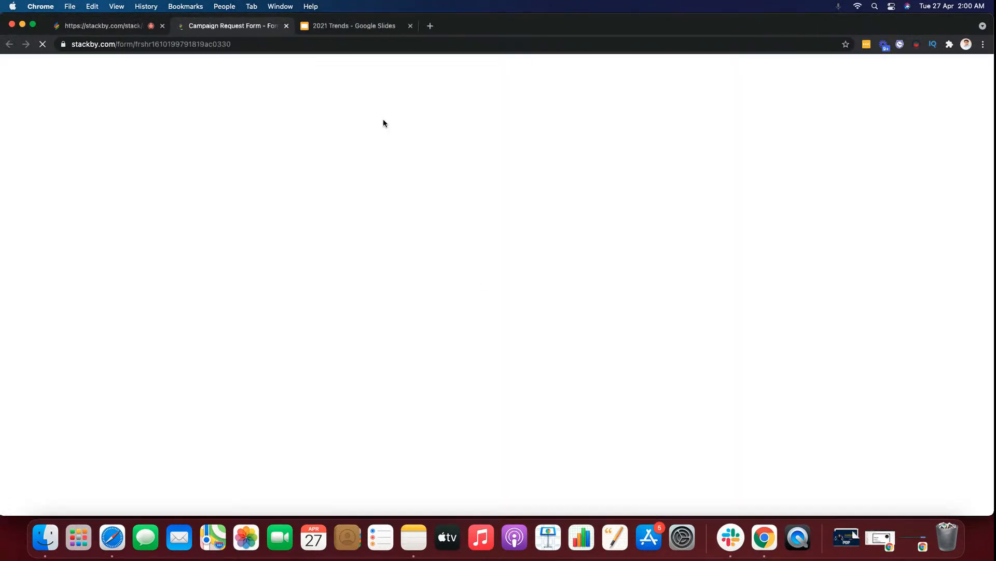
pyautogui.scroll(-10, 522, 272)
pyautogui.scroll(12, 524, 271)
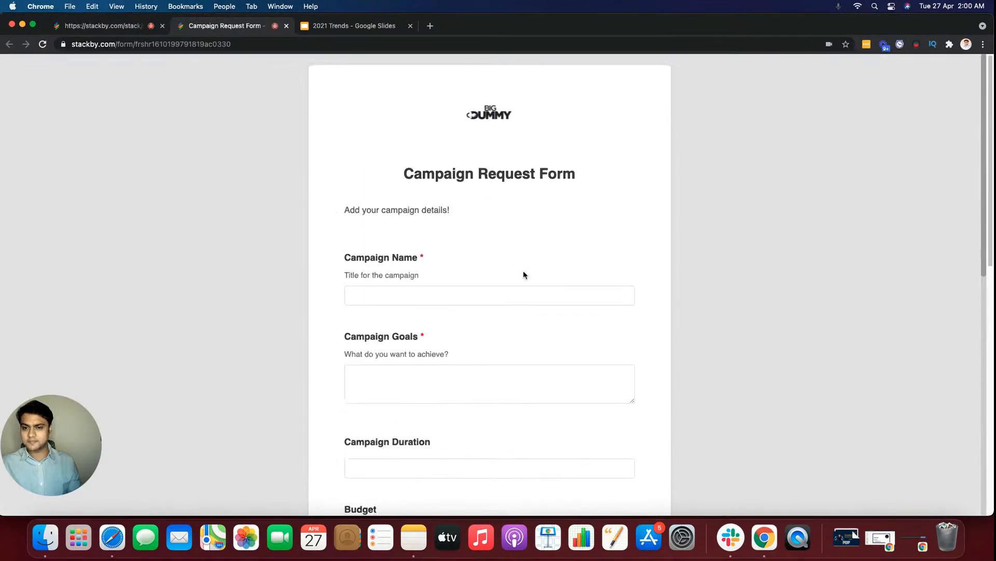
pyautogui.click(231, 44)
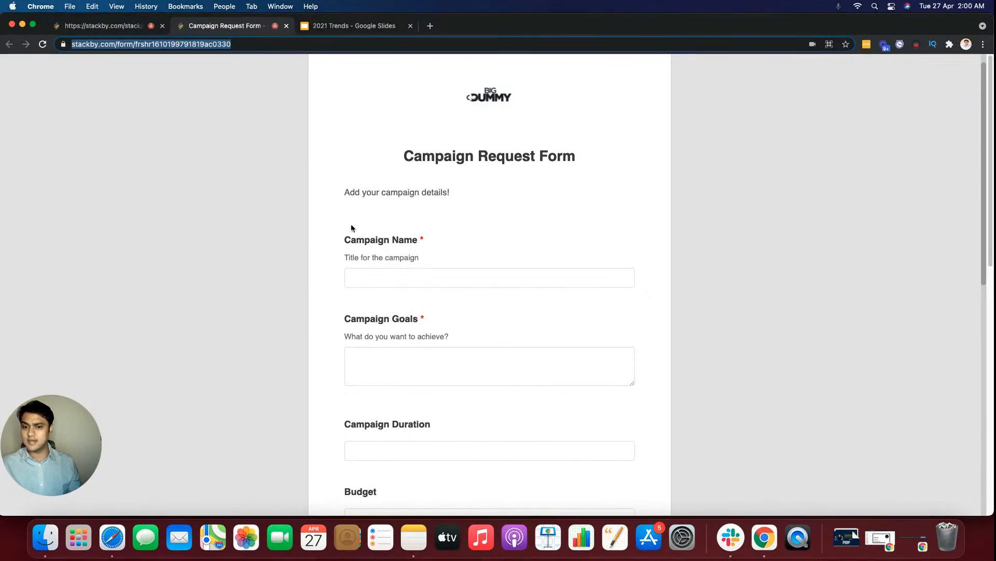
# Enter "Stackby Collaboration Campaign" as the campaign name in the request form.
pyautogui.scroll(-3, 396, 245)
pyautogui.click(393, 215)
pyautogui.write('Stackby ')
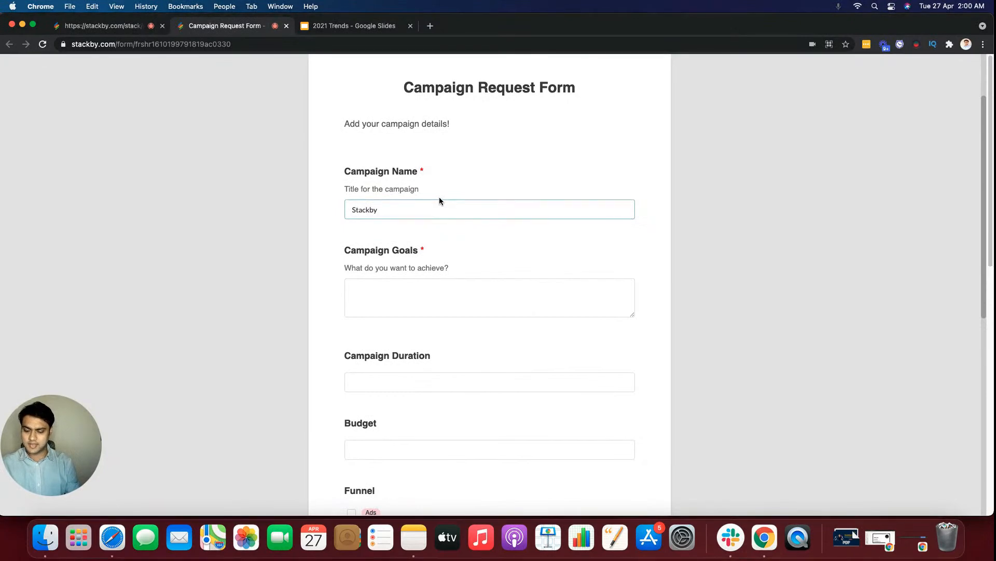
pyautogui.write('Collab')
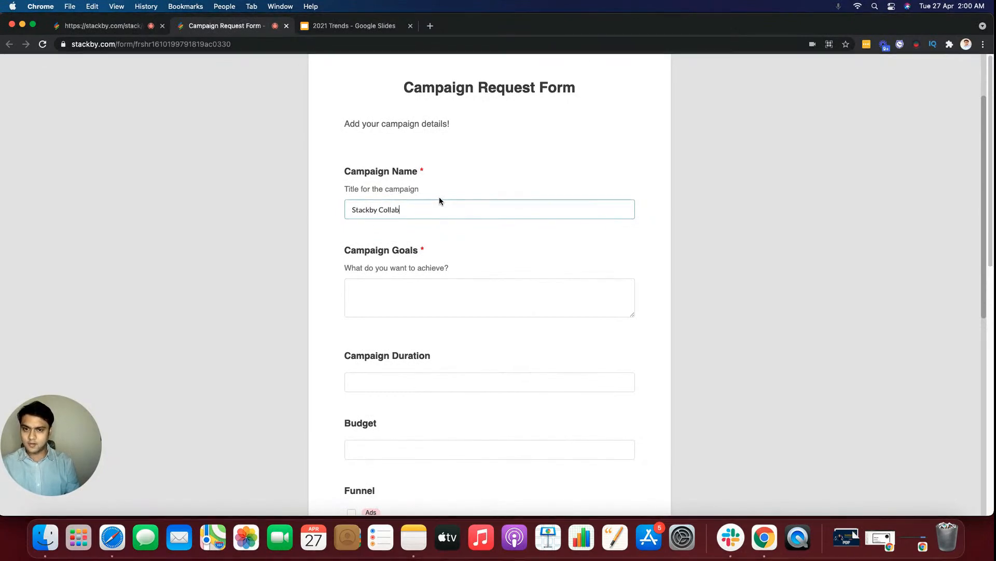
pyautogui.write('oration Campaign')
# Enter "Reach out to entrepreneurs working from home" as the campaign goals.
pyautogui.press('Tab')
pyautogui.write('Reach o')
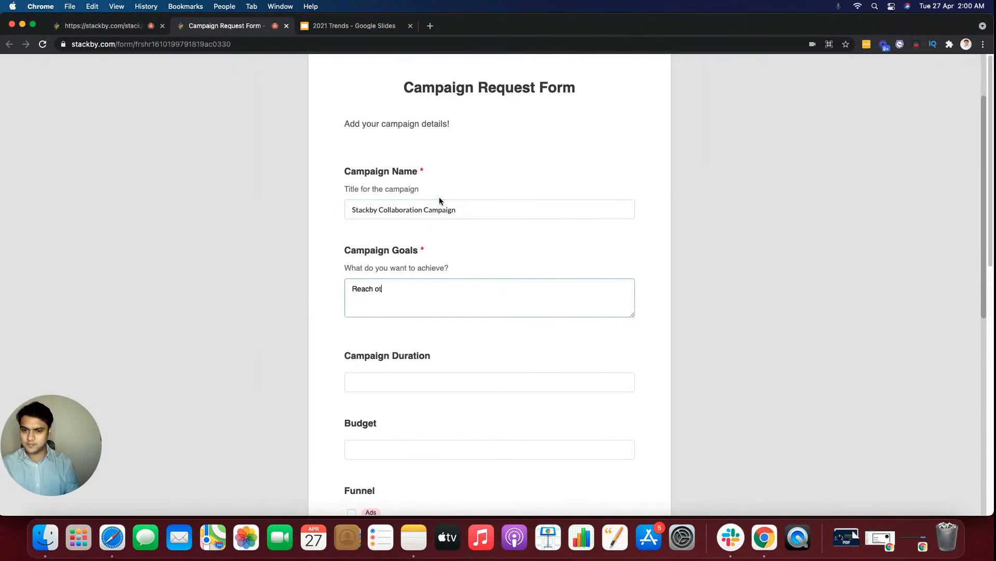
pyautogui.write('ut to f')
pyautogui.press('BackSpace')
pyautogui.write('em')
pyautogui.press('BackSpace')
pyautogui.write('ntrepreneurs')
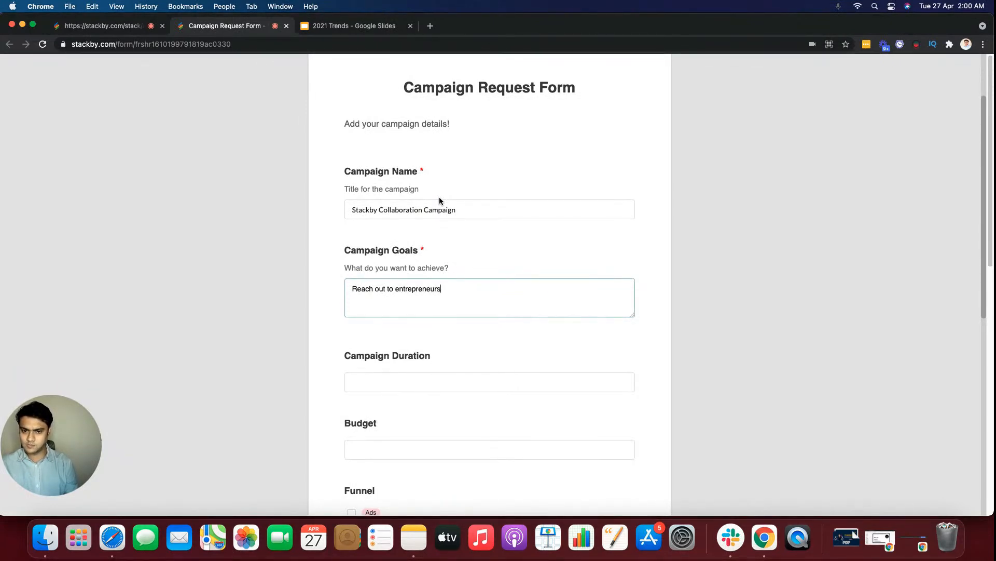
pyautogui.write(' working from home')
# Set the campaign duration to 10 and the budget to 1000.
pyautogui.scroll(-1, 389, 369)
pyautogui.click(390, 370)
pyautogui.write('10')
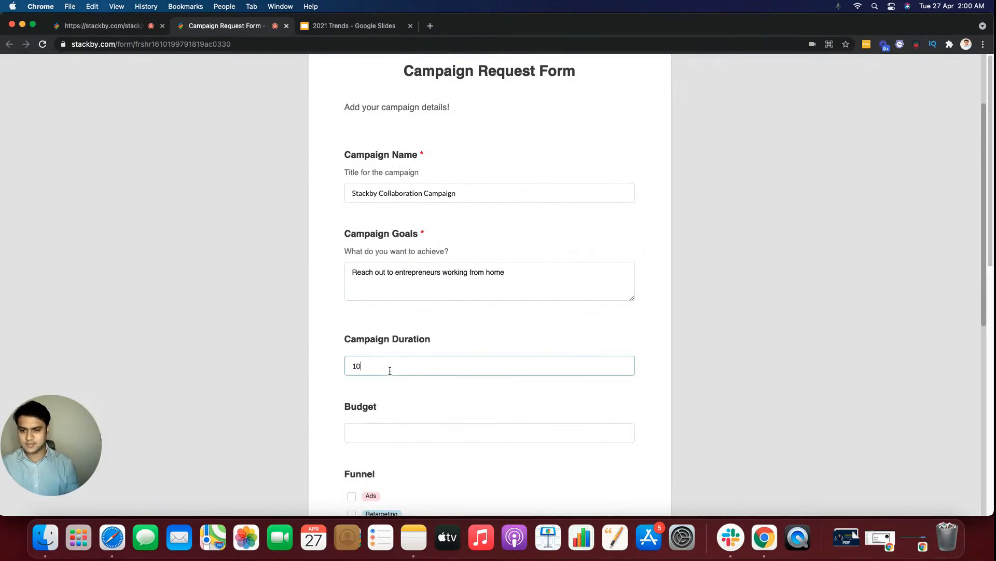
pyautogui.click(506, 329)
pyautogui.scroll(-5, 506, 329)
pyautogui.click(382, 299)
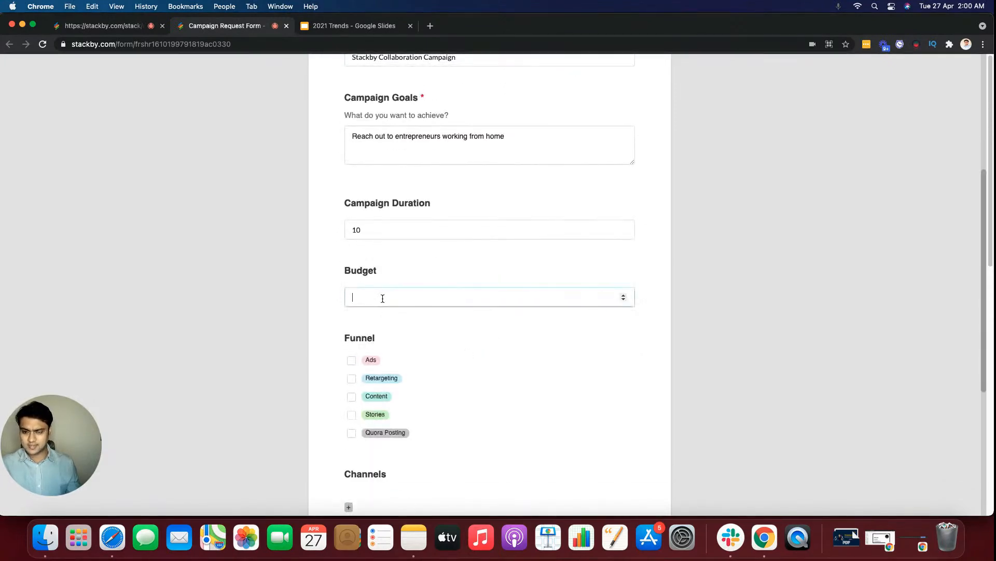
pyautogui.write('1000')
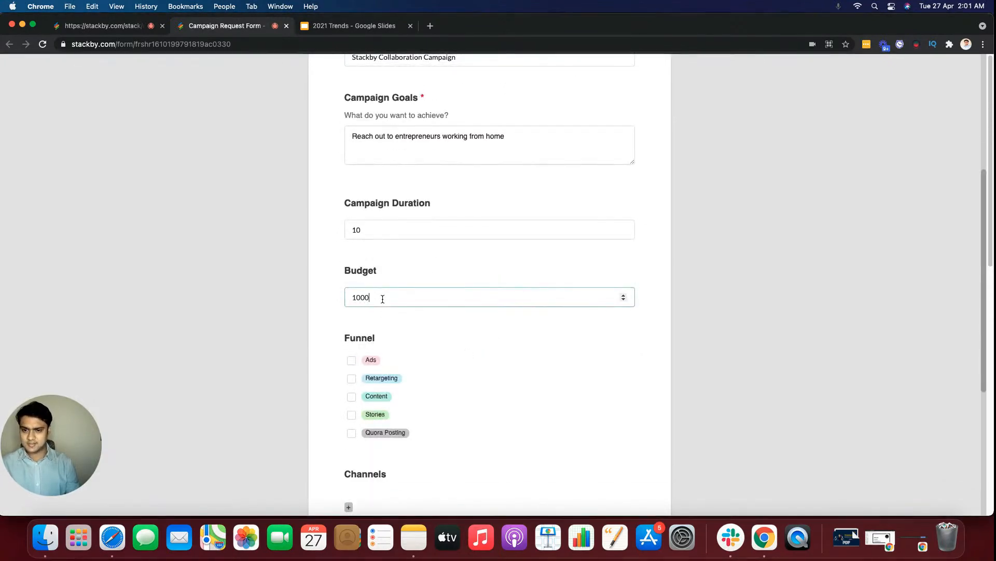
# Choose Content and Ads for the funnel, and link the Facebook and Google Ad channels.
pyautogui.click(352, 398)
pyautogui.click(351, 360)
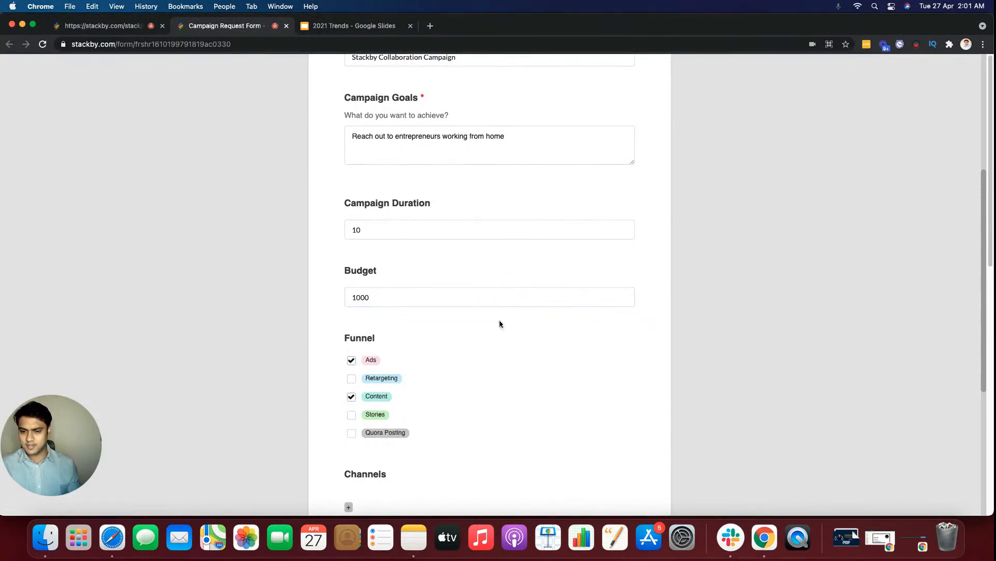
pyautogui.scroll(-5, 513, 317)
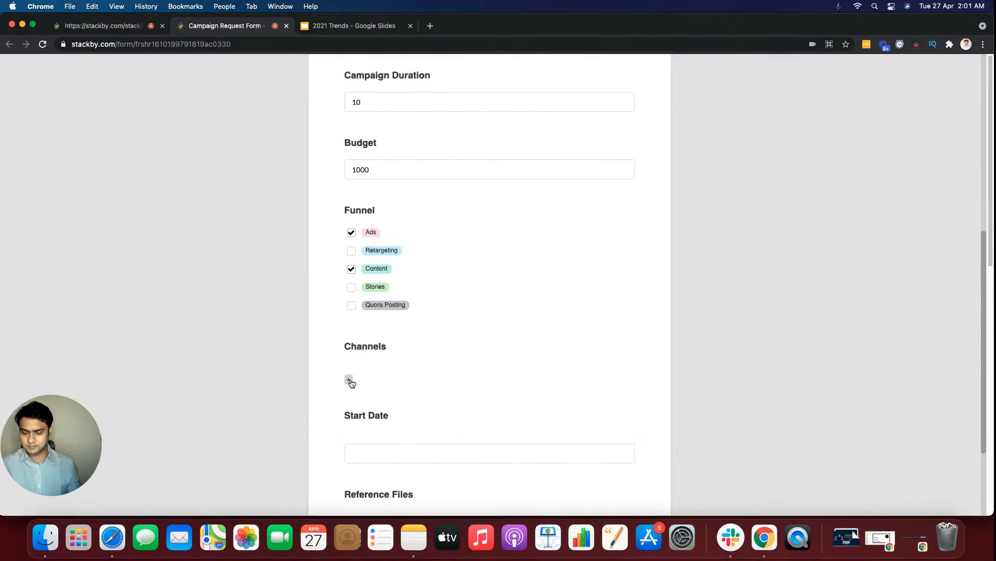
pyautogui.click(349, 380)
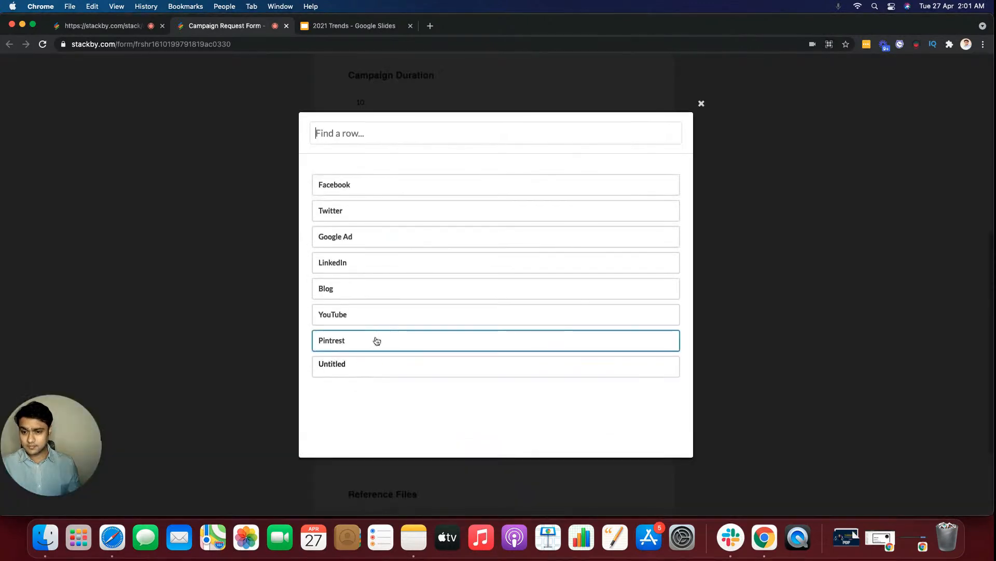
pyautogui.click(378, 191)
pyautogui.click(372, 217)
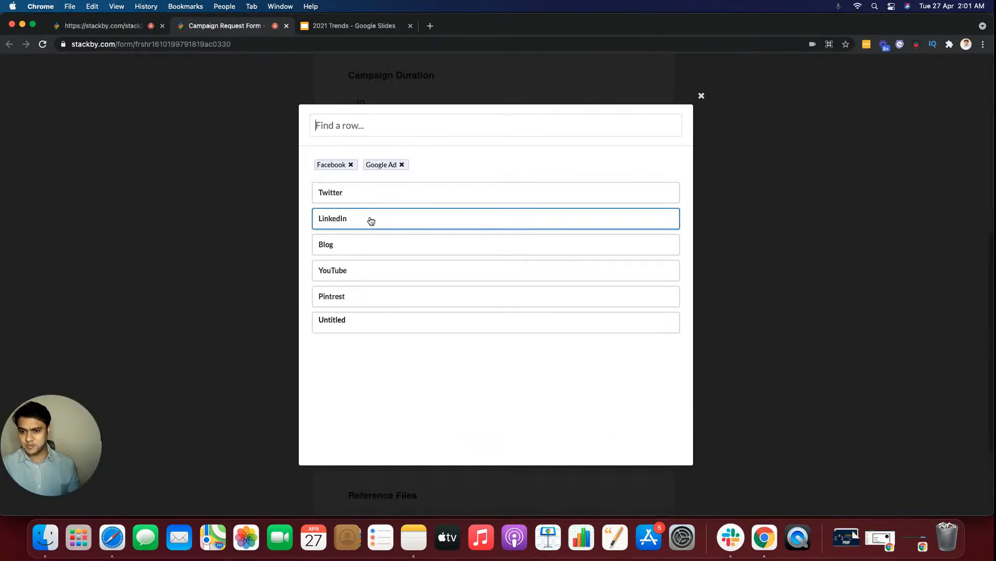
pyautogui.click(748, 278)
# Set the start date to 28th April, 2021 and submit the campaign request.
pyautogui.scroll(-3, 576, 332)
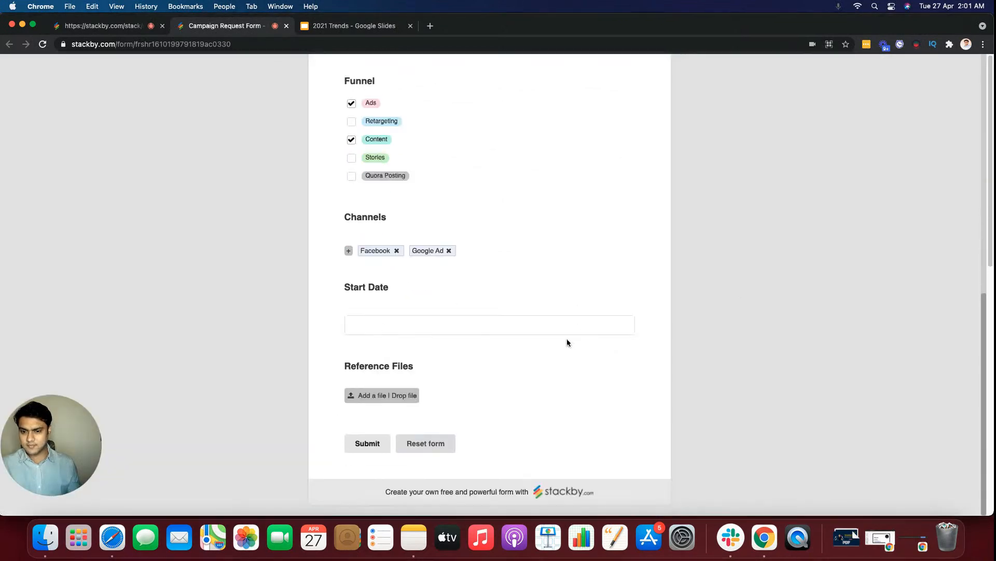
pyautogui.click(402, 326)
pyautogui.click(400, 294)
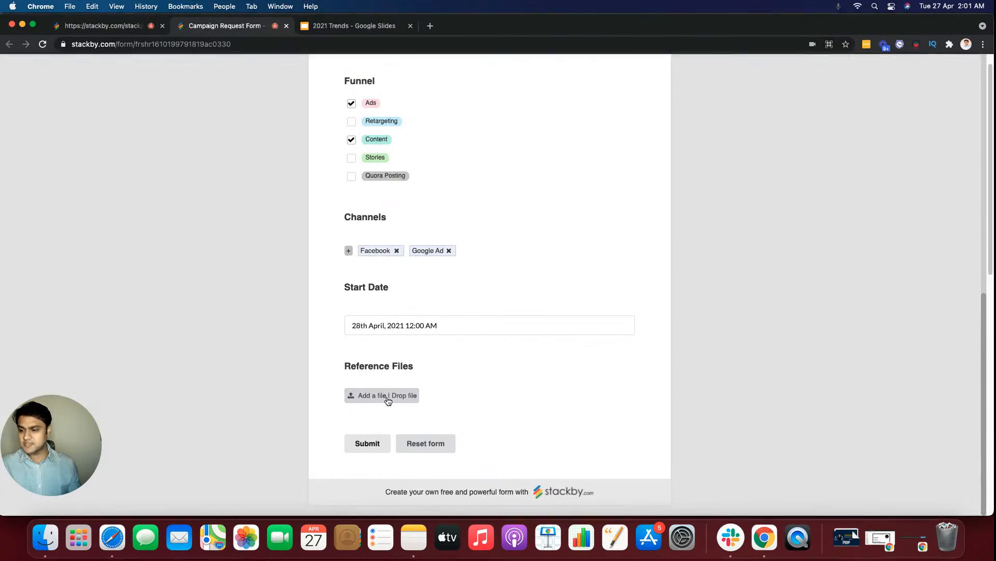
pyautogui.click(367, 443)
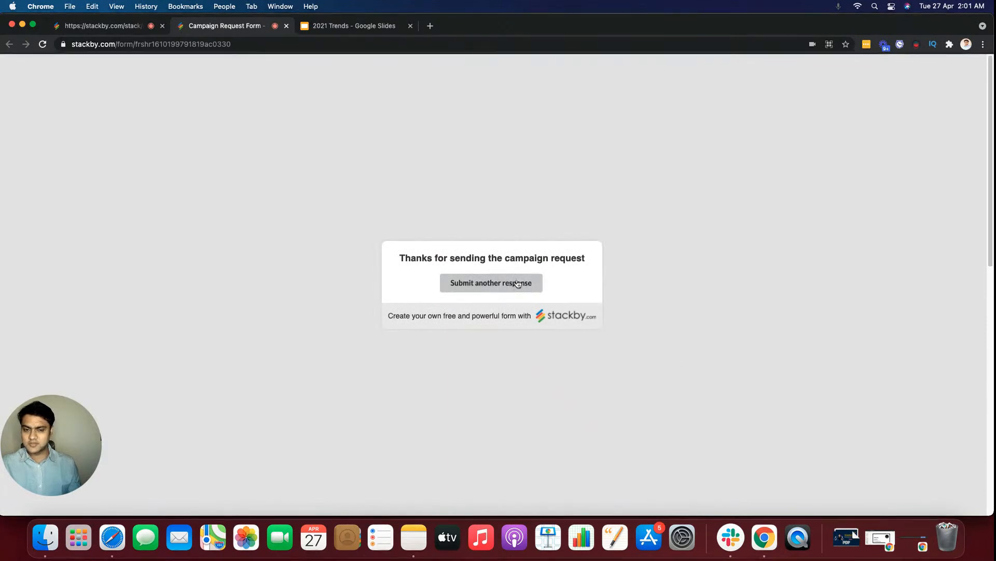
# Return to the Campaign Management stack, open the All Campaigns view and examine the newly submitted campaign's row across its columns.
pyautogui.click(132, 30)
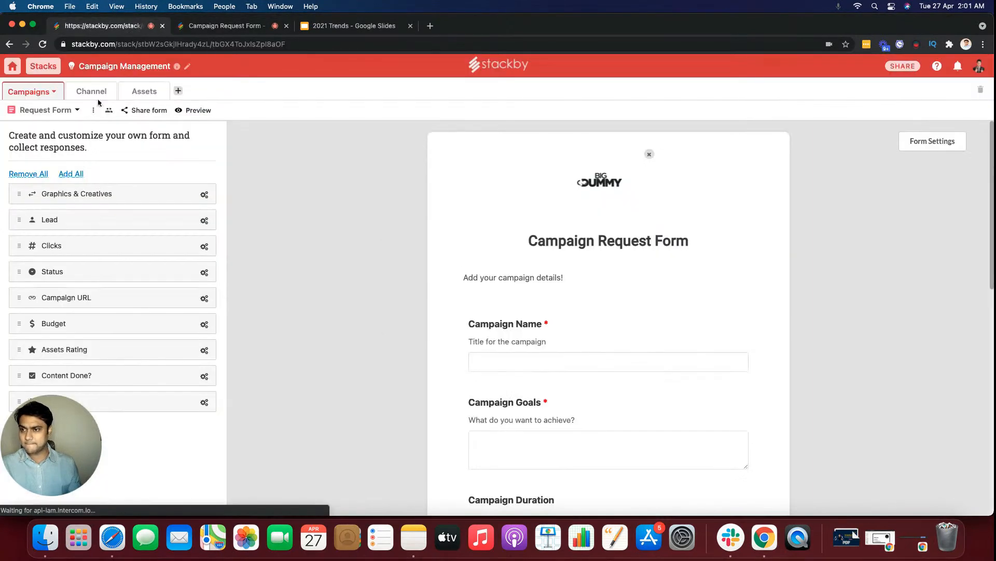
pyautogui.click(50, 110)
pyautogui.click(96, 157)
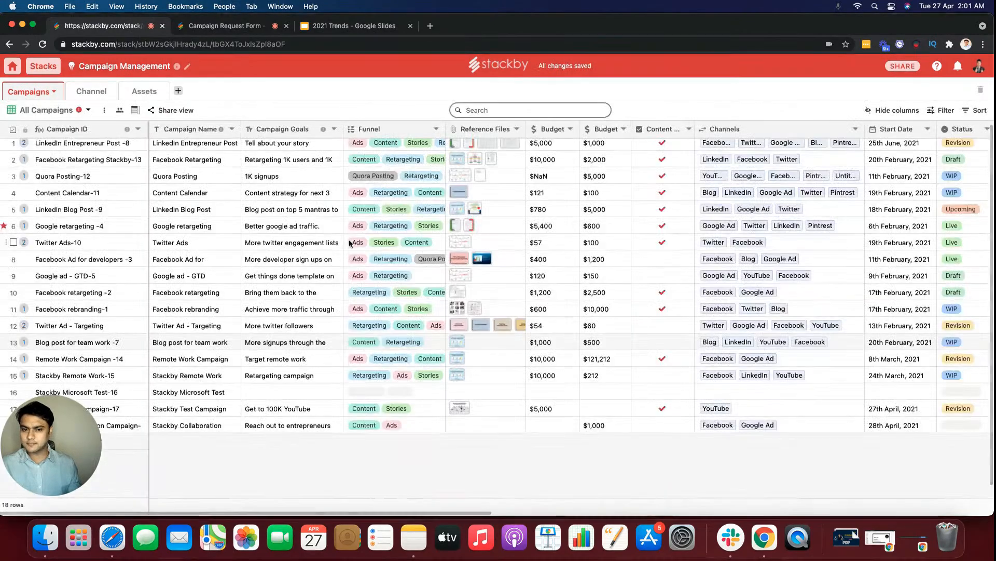
pyautogui.scroll(-3, 326, 340)
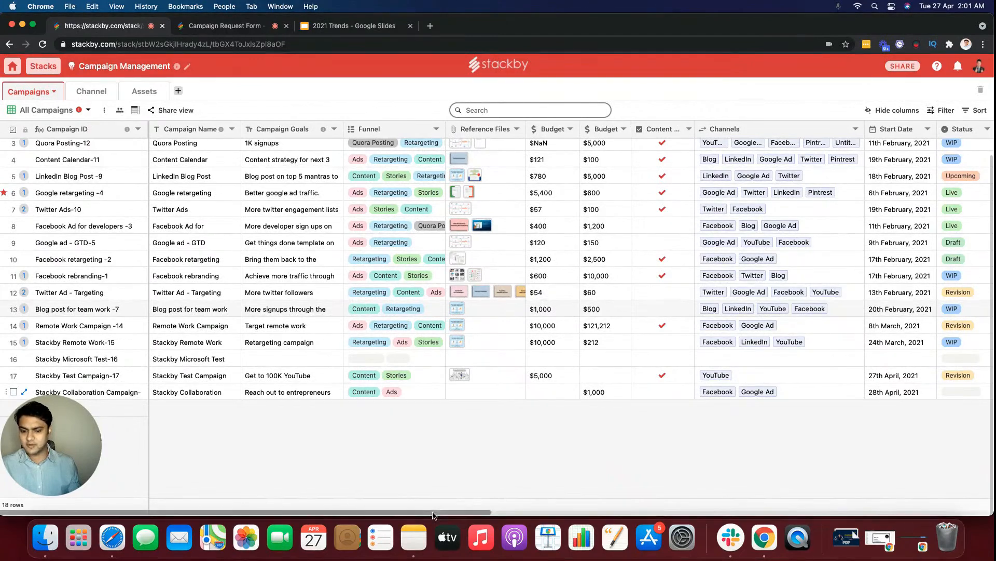
pyautogui.hscroll(10, 608, 479)
pyautogui.hscroll(5, 607, 479)
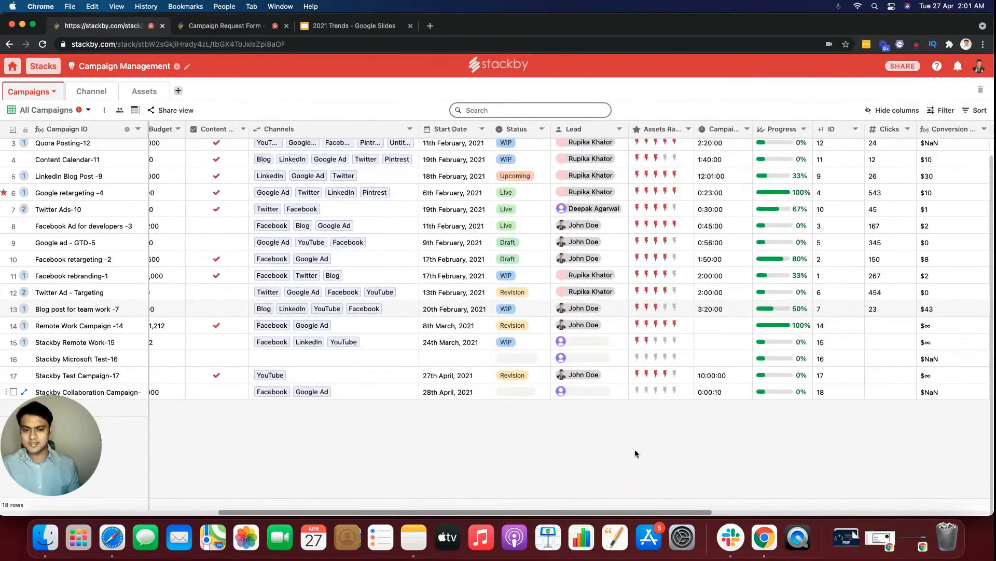
# Set the status of the new Stackby Collaboration Campaign row to Draft.
pyautogui.click(516, 386)
pyautogui.click(516, 386)
pyautogui.click(514, 446)
# Assign a team member as lead for the new campaign row and set its assets rating to 4.
pyautogui.click(580, 394)
pyautogui.click(580, 394)
pyautogui.click(587, 459)
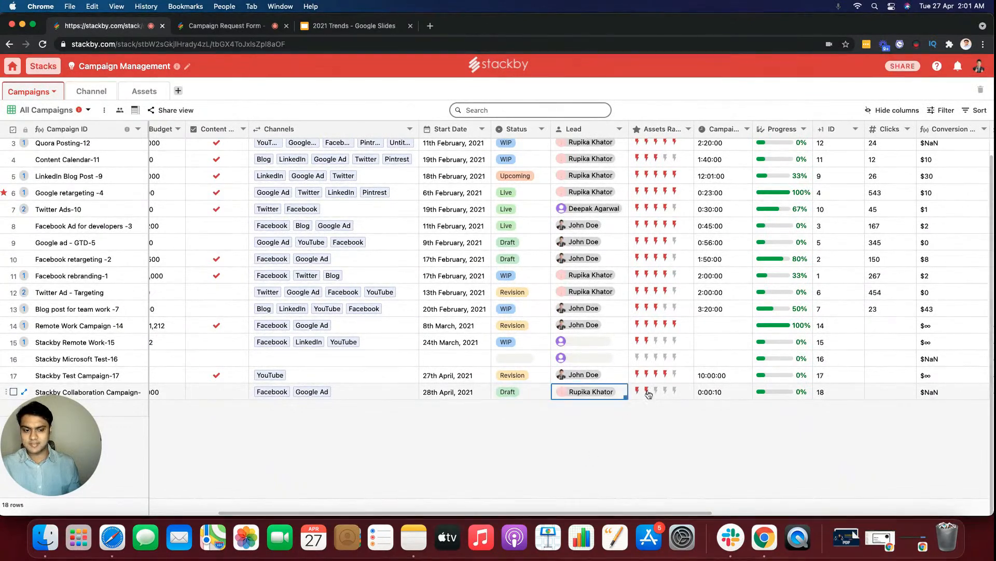
pyautogui.click(663, 393)
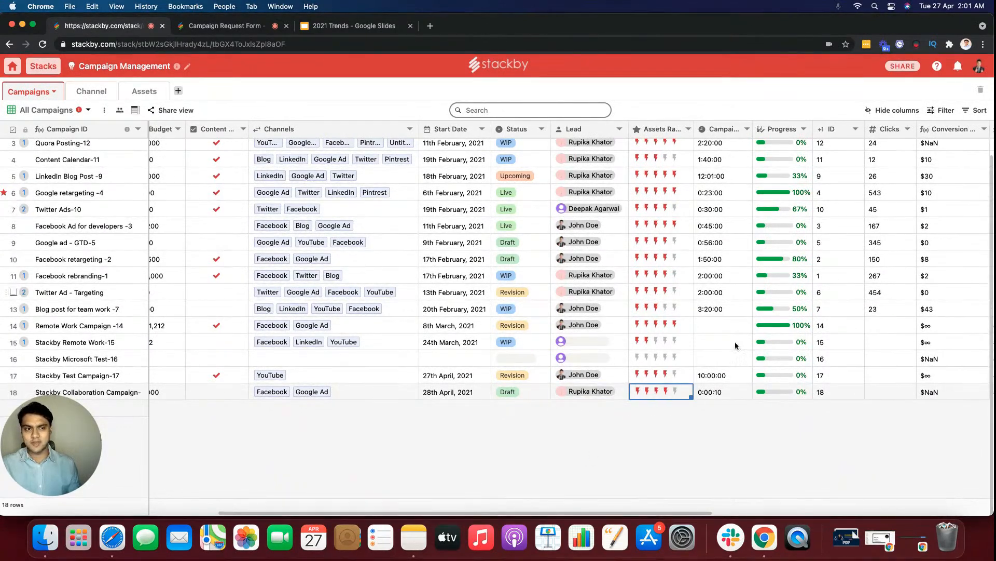
# Create a checklist in the Stackby Collaboration Campaign record and add the task "Send this to content team".
pyautogui.click(806, 393)
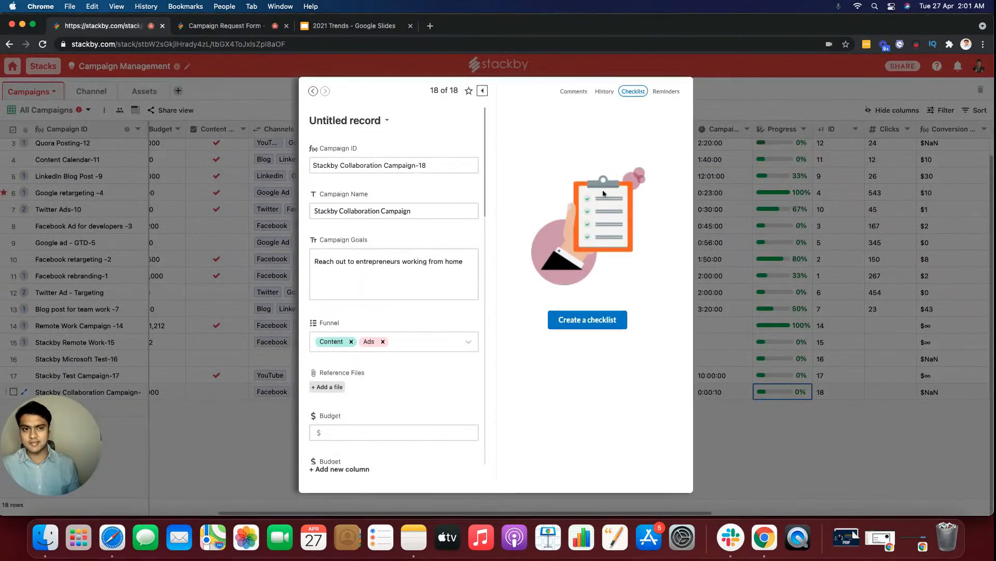
pyautogui.click(600, 320)
pyautogui.click(558, 153)
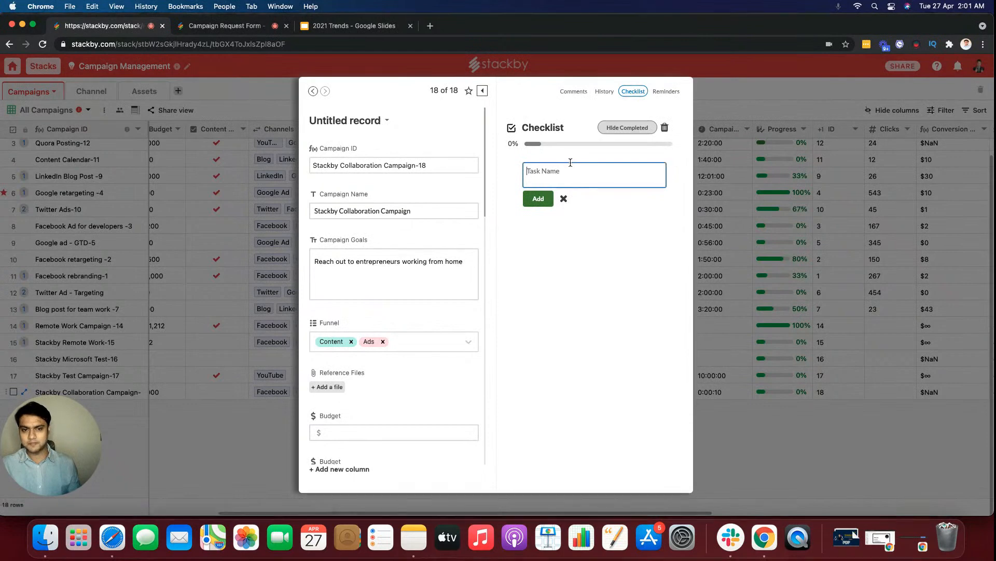
pyautogui.write('Send this to')
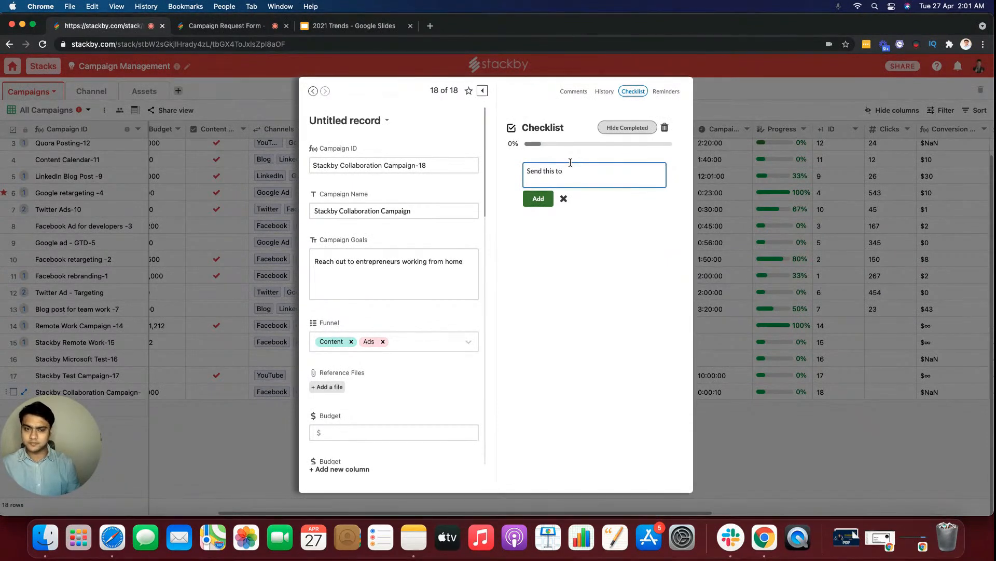
pyautogui.write(' content team')
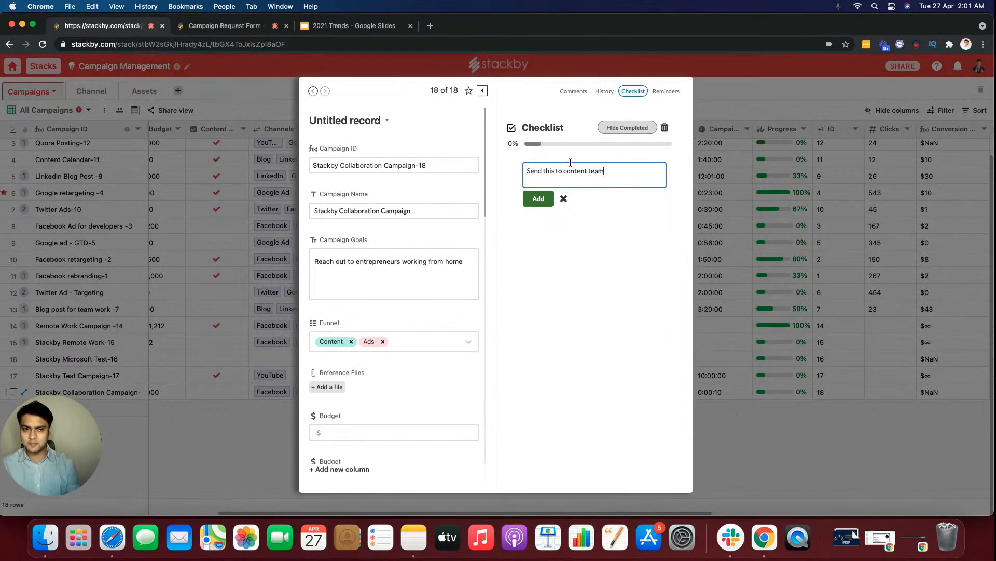
pyautogui.press('Return')
# Add the task "Revise the draft" to the campaign's checklist, mark "Send this to content team" as completed and close the record.
pyautogui.write('Revise t')
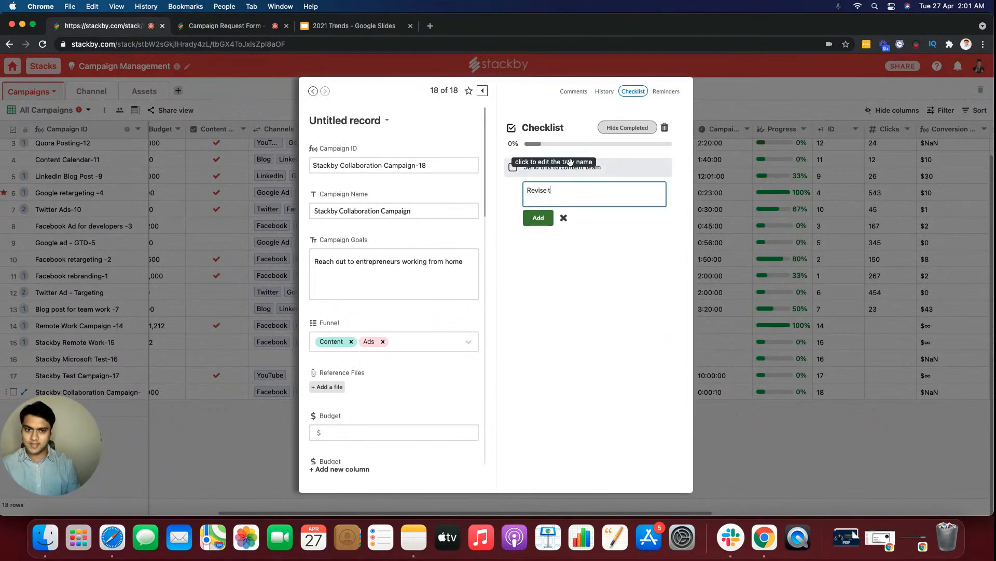
pyautogui.write('he draft')
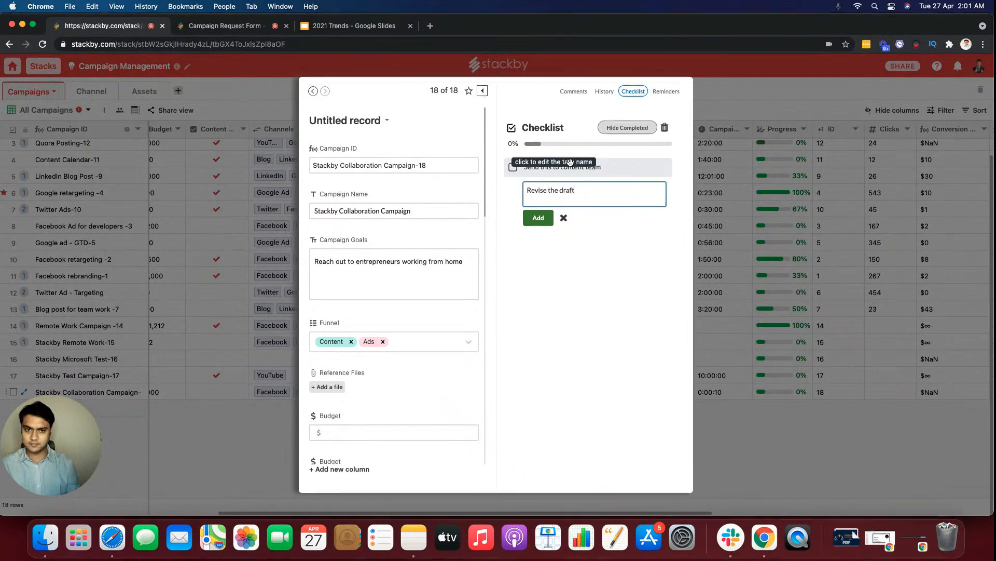
pyautogui.press('Return')
pyautogui.click(513, 167)
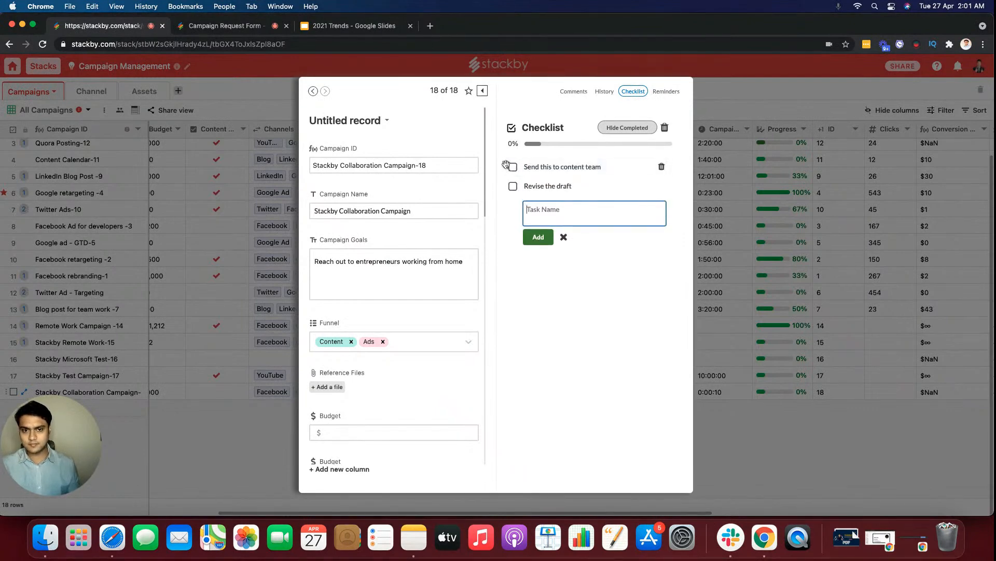
pyautogui.click(741, 440)
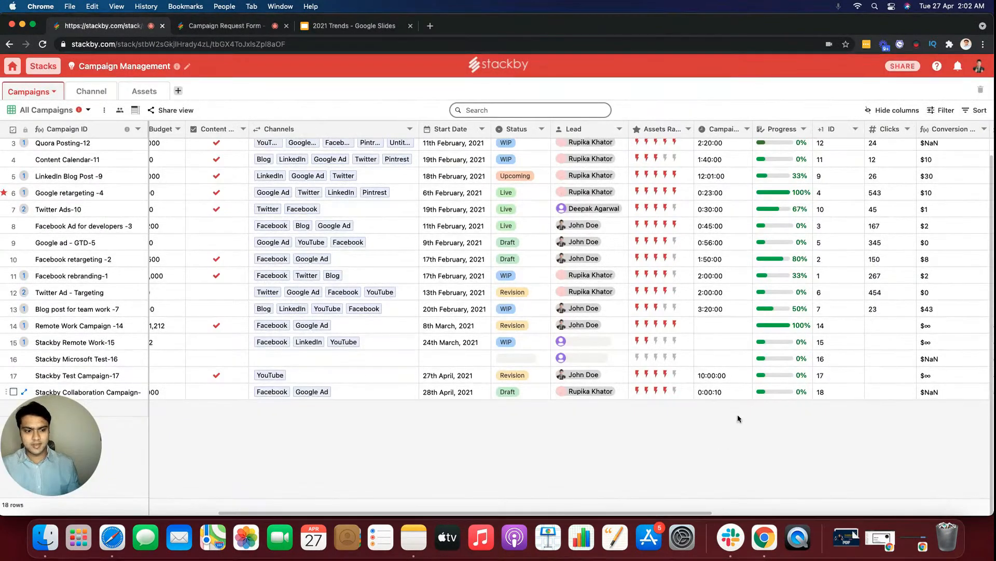
# Check the new campaign's progress in the grid, then open the Campaign Assets view and look through its cards.
pyautogui.moveTo(670, 513); pyautogui.dragTo(698, 511)
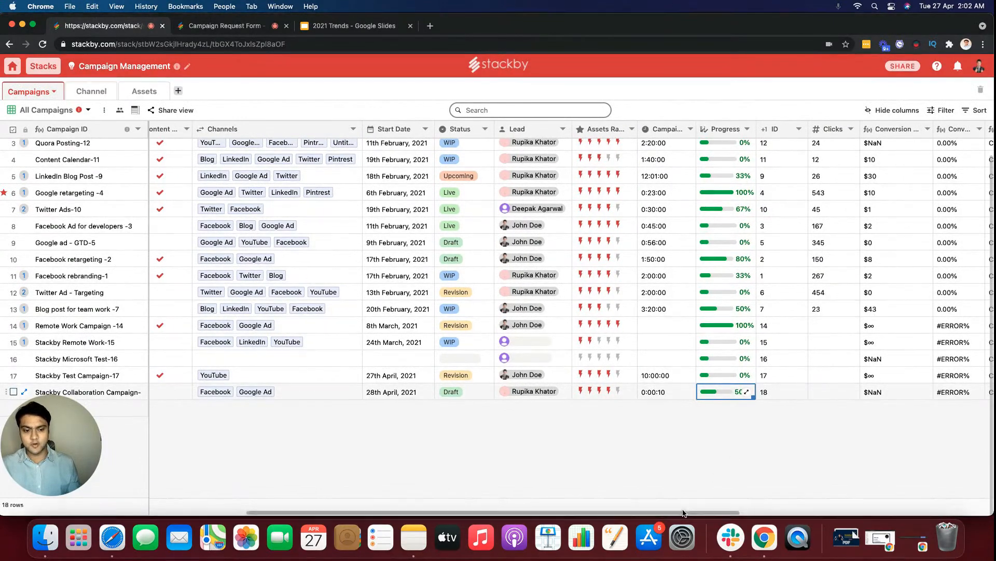
pyautogui.moveTo(686, 512); pyautogui.dragTo(373, 428)
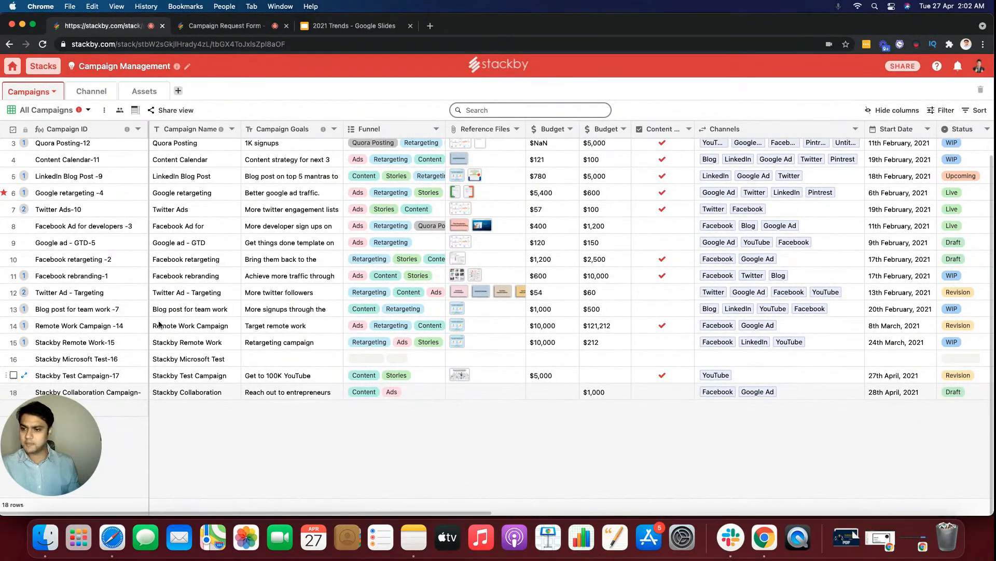
pyautogui.click(88, 109)
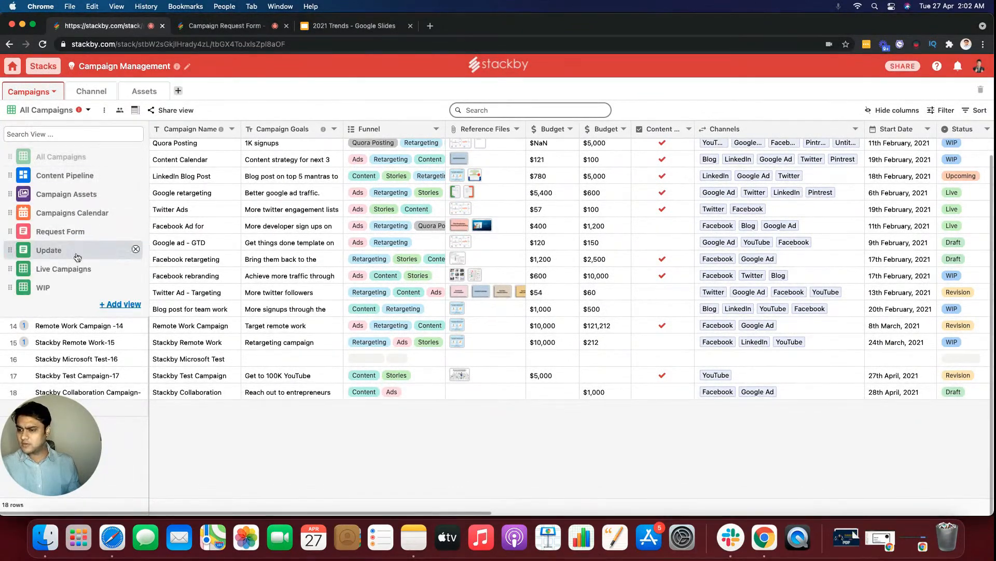
pyautogui.click(75, 199)
pyautogui.scroll(-4, 469, 293)
pyautogui.scroll(4, 470, 293)
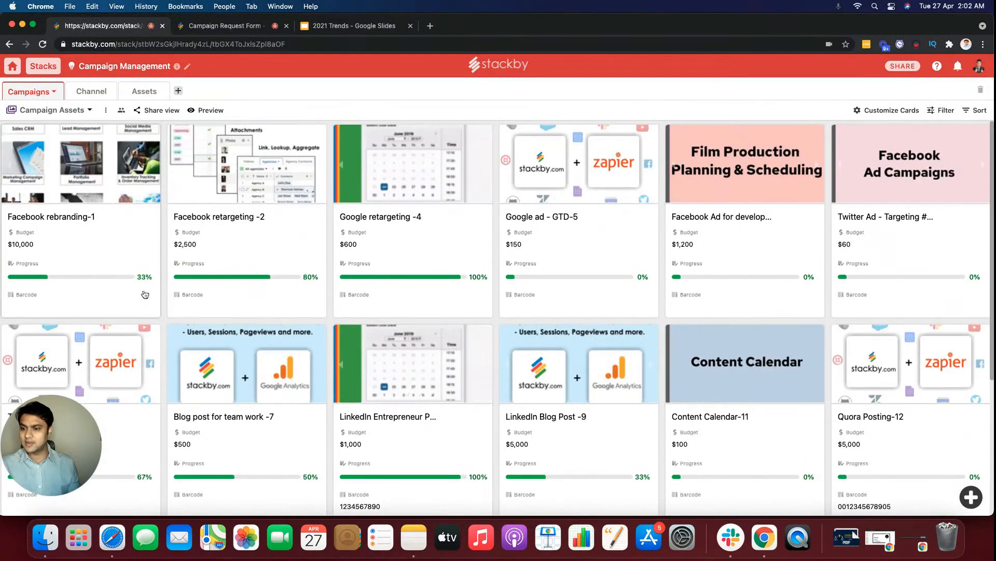
# Customize the Campaign Assets cards to hide the Budget, Progress and Barcode fields.
pyautogui.click(904, 113)
pyautogui.scroll(-2, 845, 239)
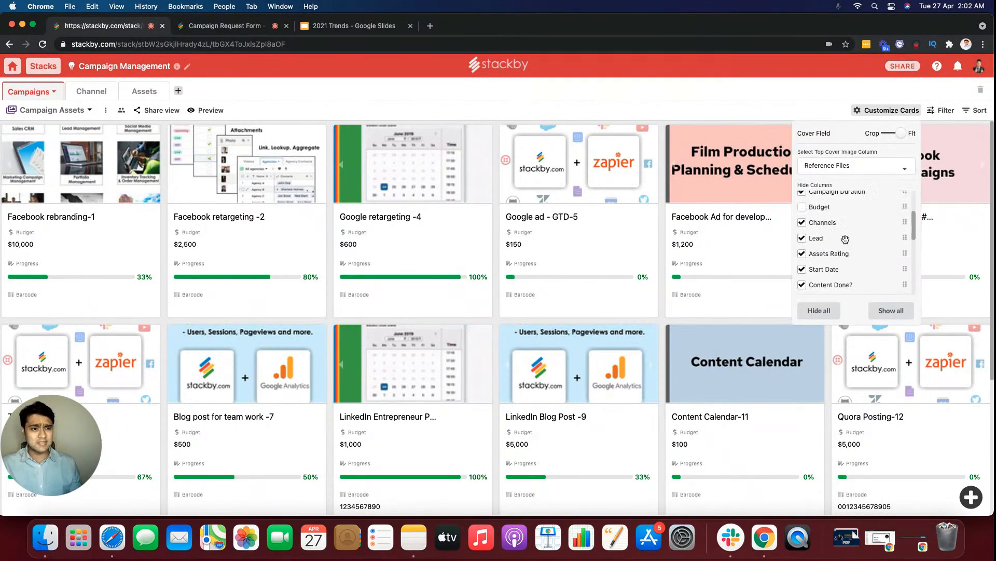
pyautogui.click(816, 209)
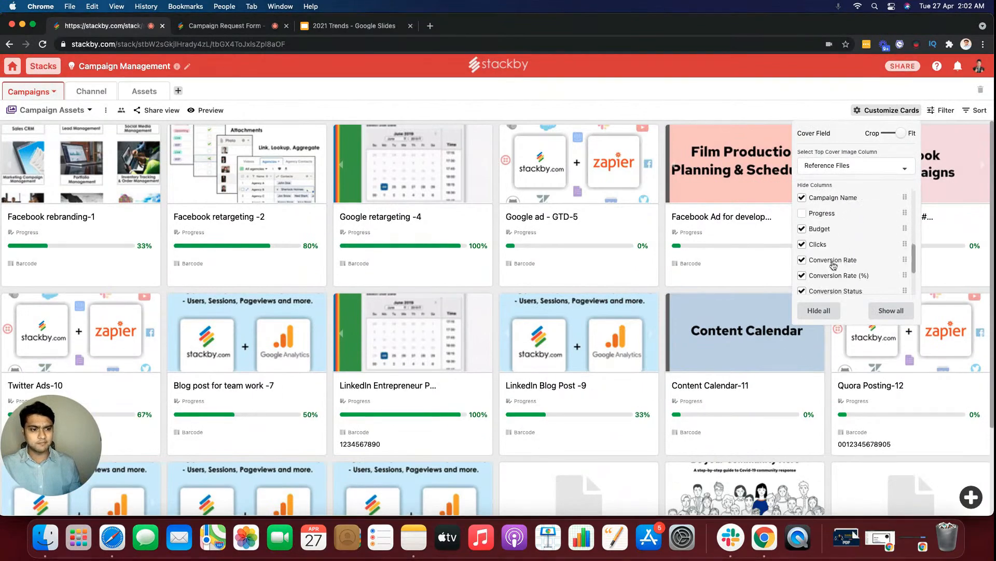
pyautogui.scroll(-3, 823, 218)
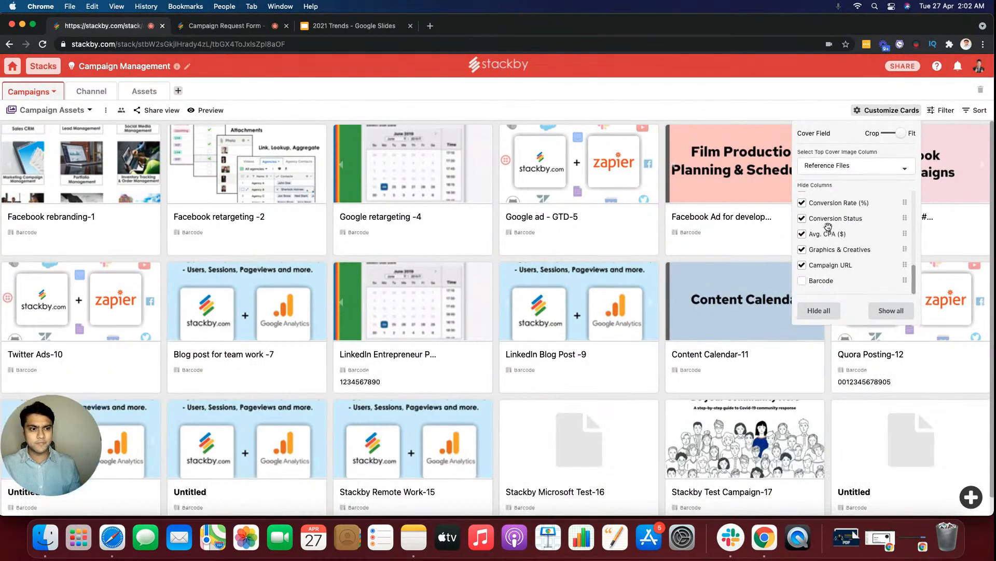
pyautogui.click(820, 282)
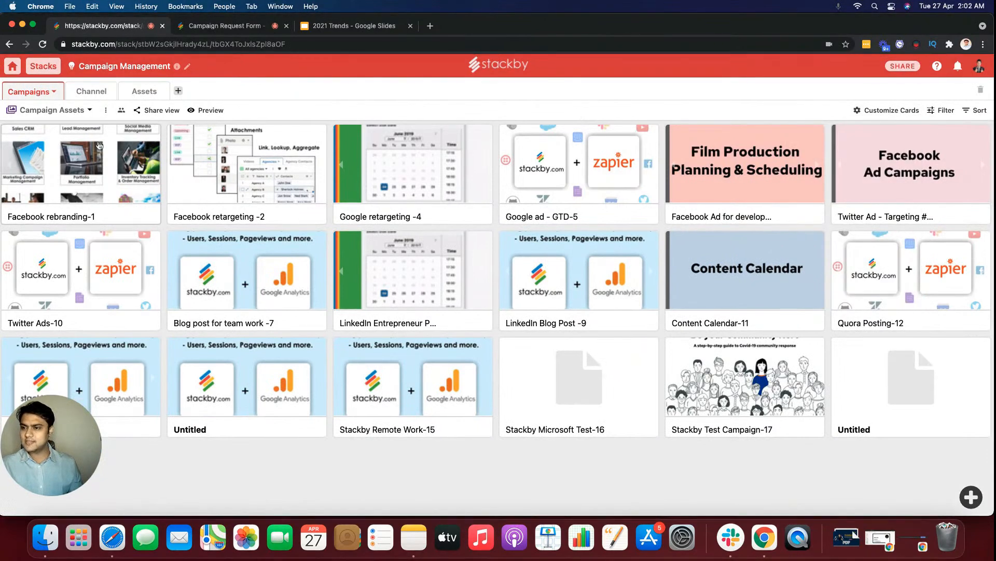
# Flip through the cover images on the Facebook rebranding-1 card.
pyautogui.click(155, 175)
pyautogui.click(155, 175)
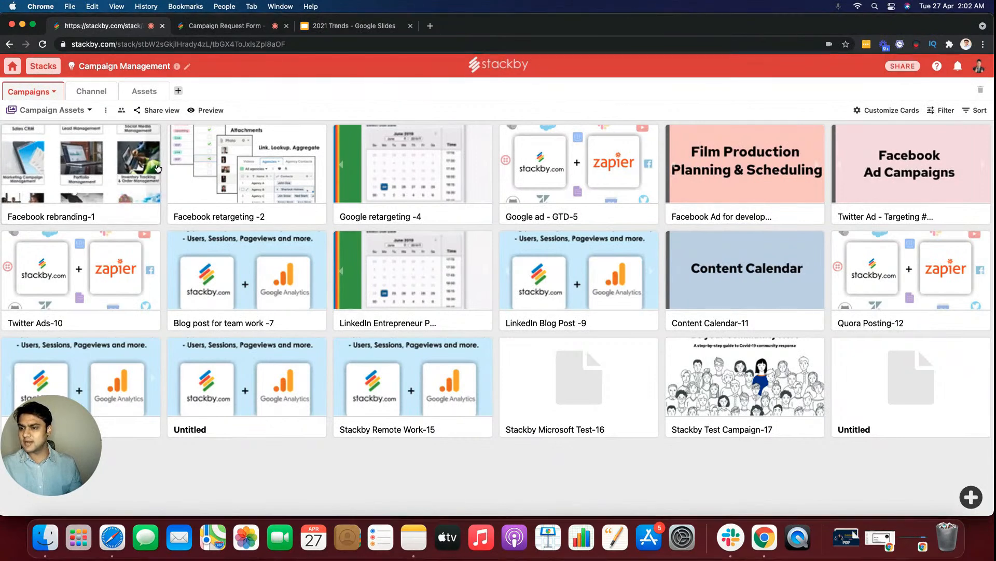
pyautogui.click(156, 169)
pyautogui.click(153, 173)
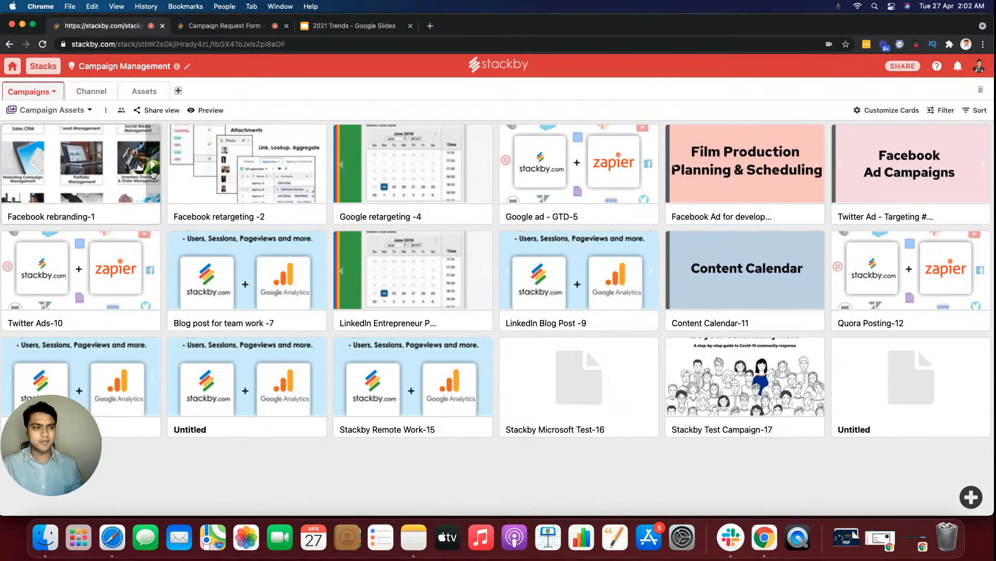
# Add a filter to the Campaign Assets view that shows only campaigns whose Status is Upcoming.
pyautogui.click(938, 111)
pyautogui.click(695, 158)
pyautogui.click(773, 135)
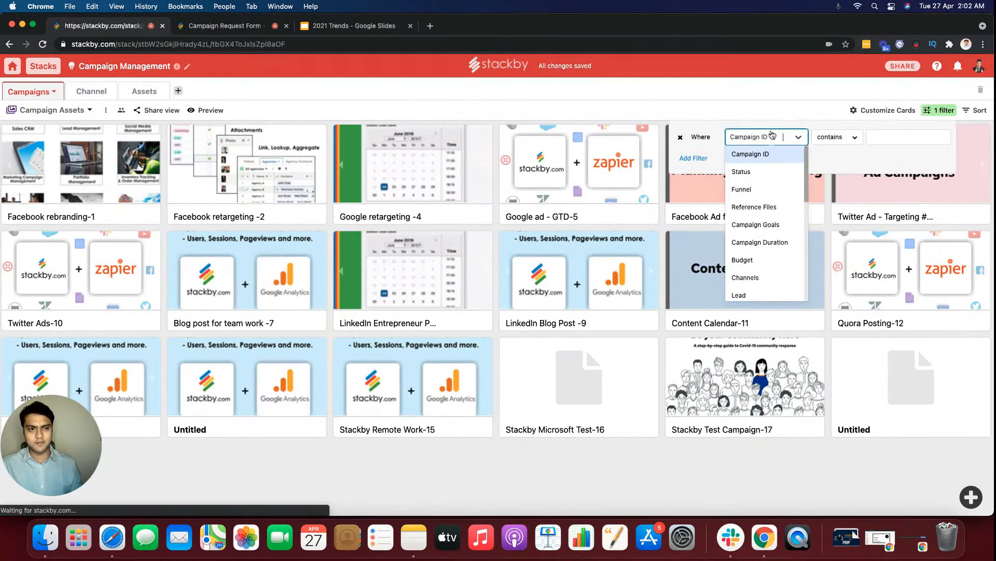
pyautogui.click(765, 176)
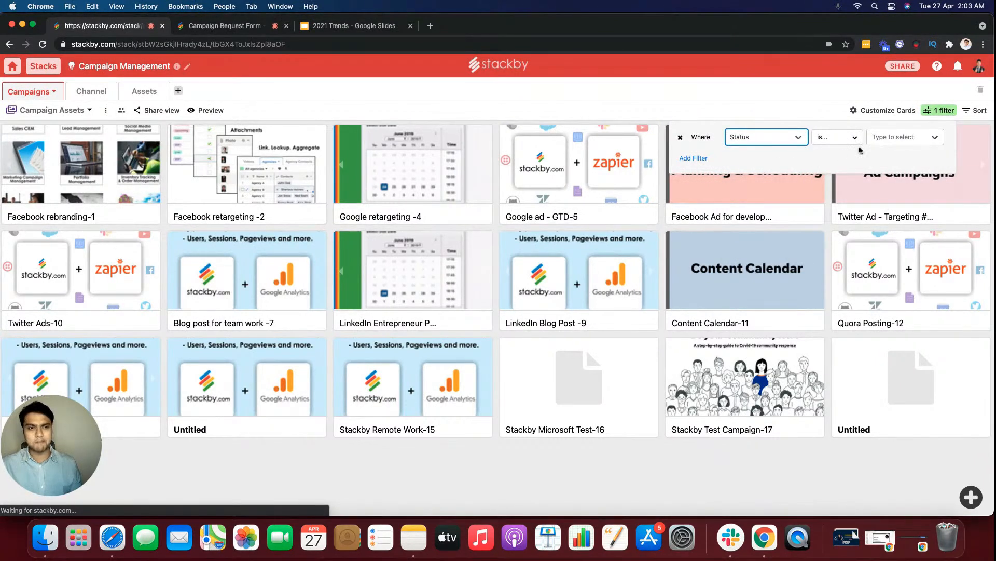
pyautogui.click(903, 137)
pyautogui.click(899, 154)
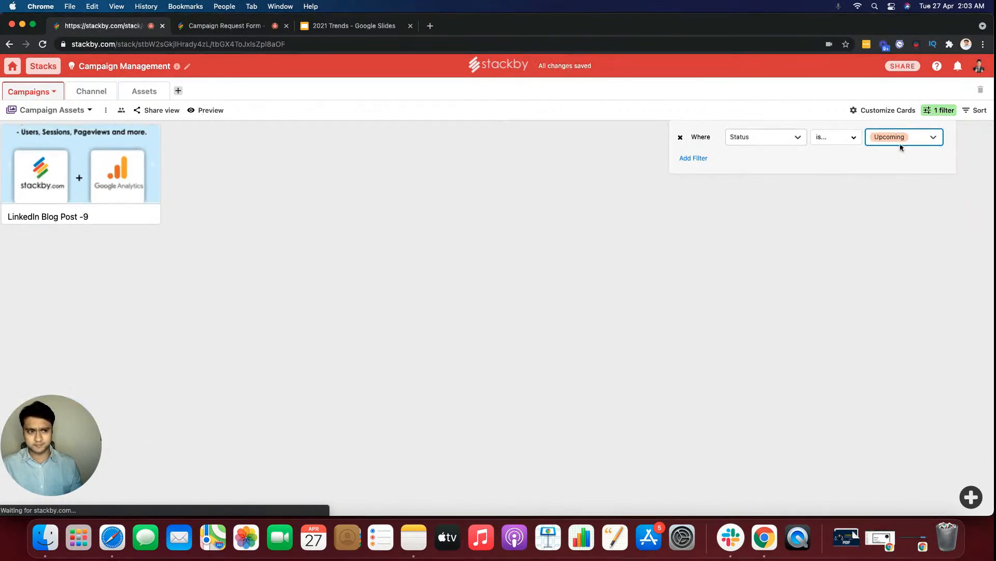
# Change the Campaign Assets status filter value to Revision and close the filter settings.
pyautogui.click(902, 139)
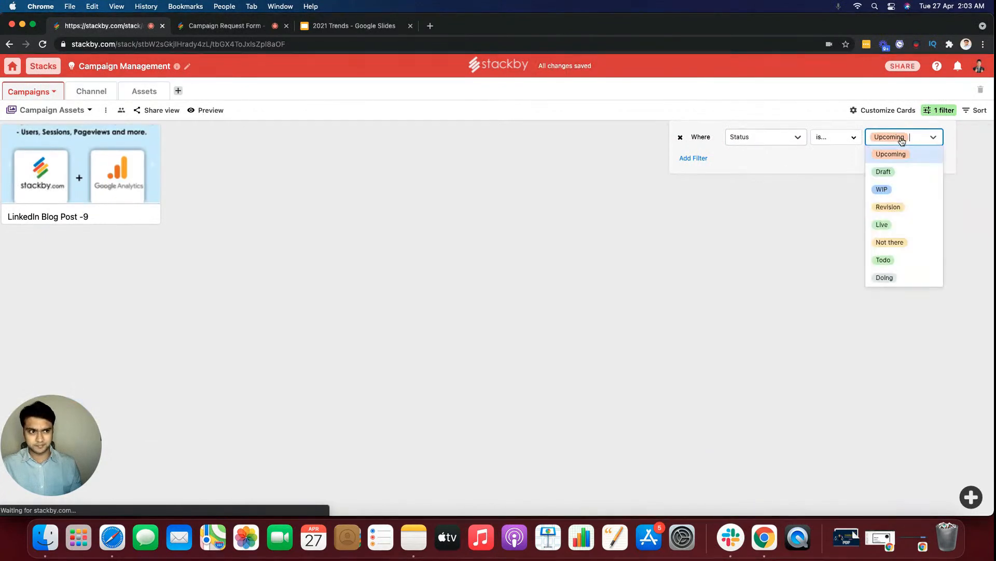
pyautogui.click(898, 207)
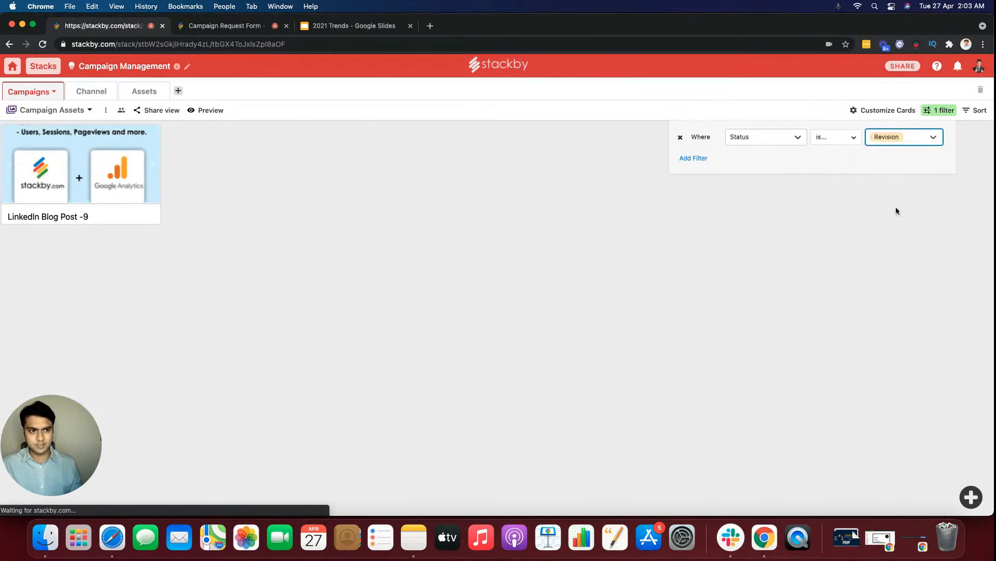
pyautogui.click(695, 289)
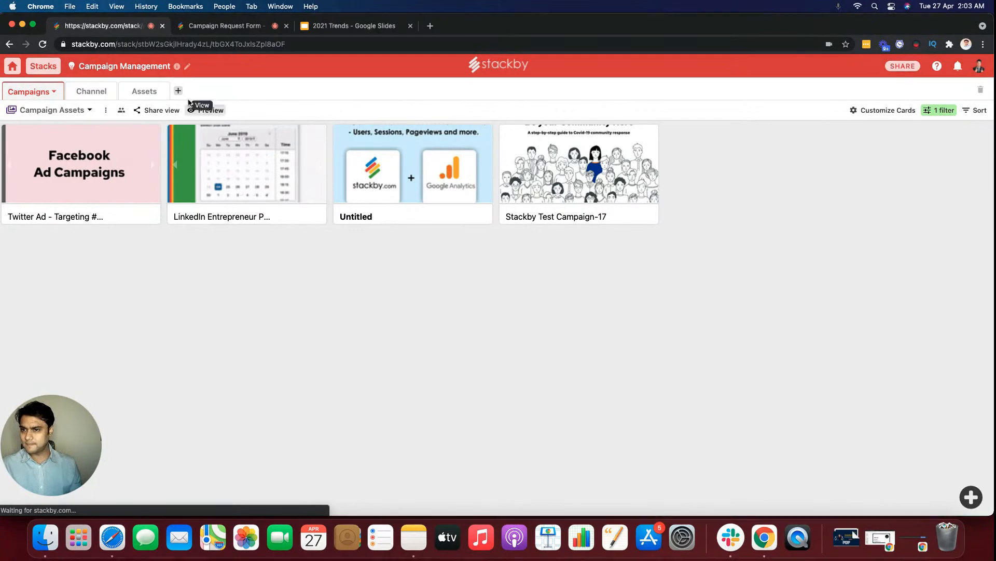
# In the All Campaigns view, hide the Campaign Name, Campaign Goals, Funnel and Reference Files columns.
pyautogui.click(73, 110)
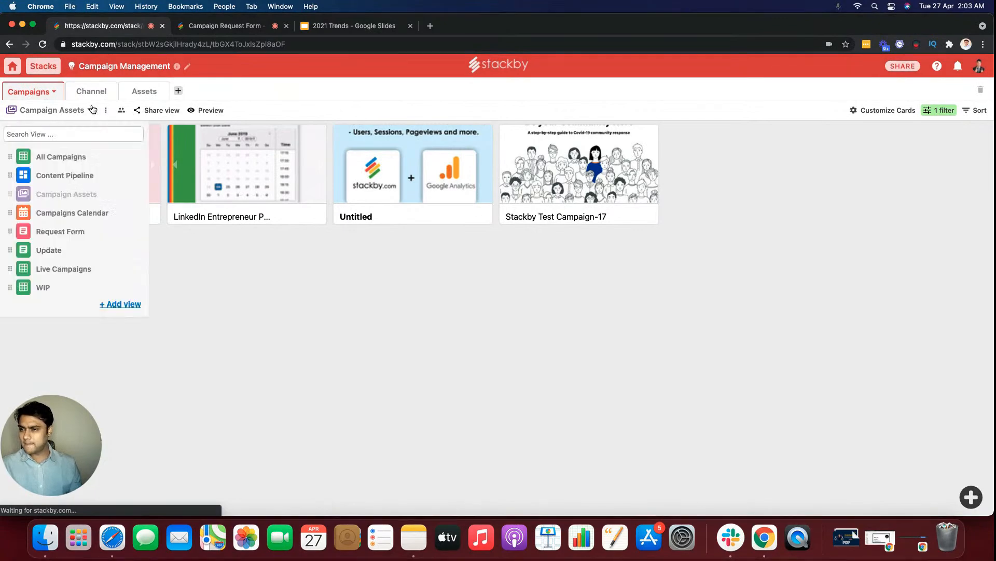
pyautogui.click(102, 157)
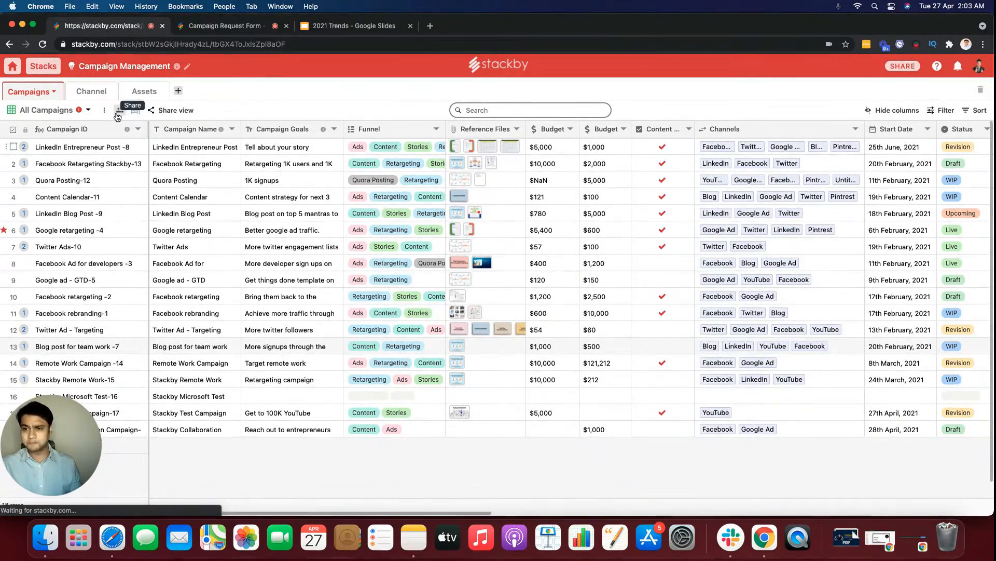
pyautogui.click(891, 111)
pyautogui.click(845, 134)
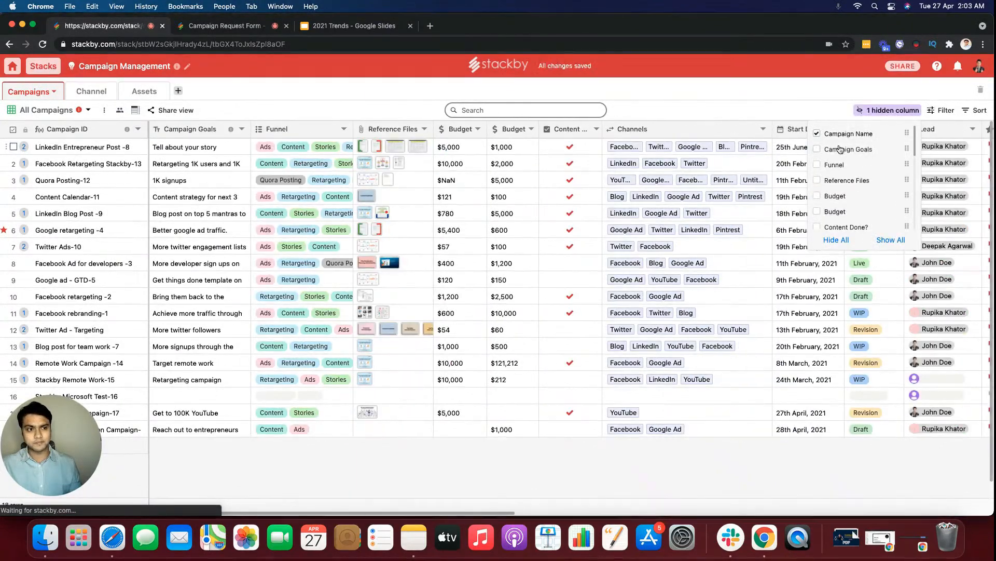
pyautogui.click(836, 150)
pyautogui.click(829, 166)
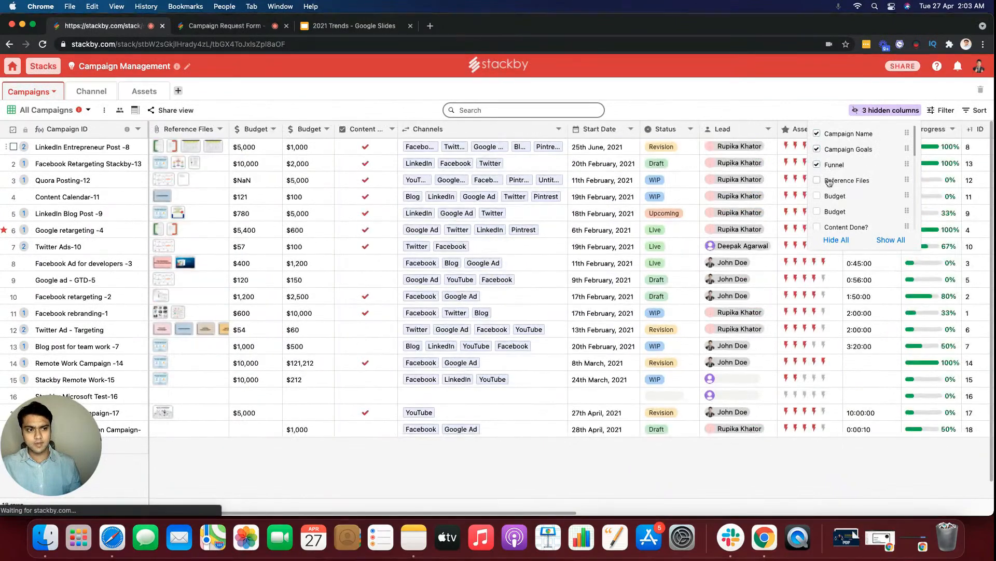
pyautogui.click(828, 181)
# Filter the All Campaigns view to rows whose Status is WIP.
pyautogui.click(945, 111)
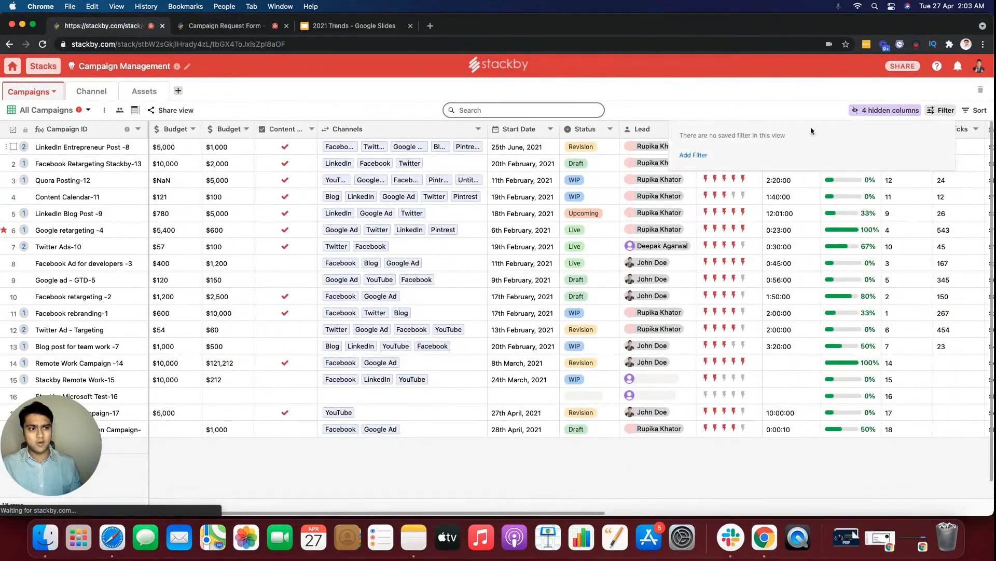
pyautogui.click(695, 155)
pyautogui.click(763, 137)
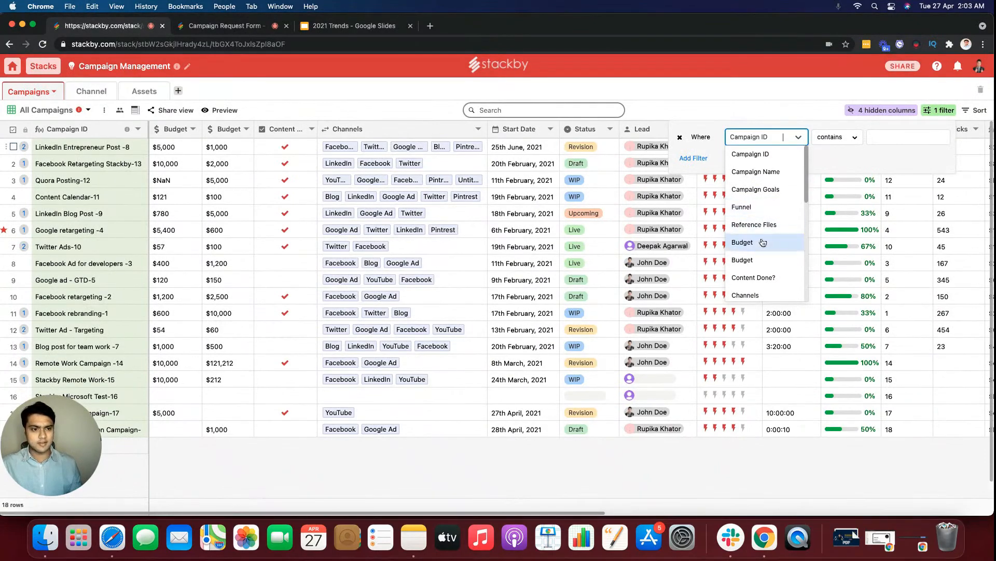
pyautogui.scroll(-1, 763, 244)
pyautogui.scroll(-2, 764, 255)
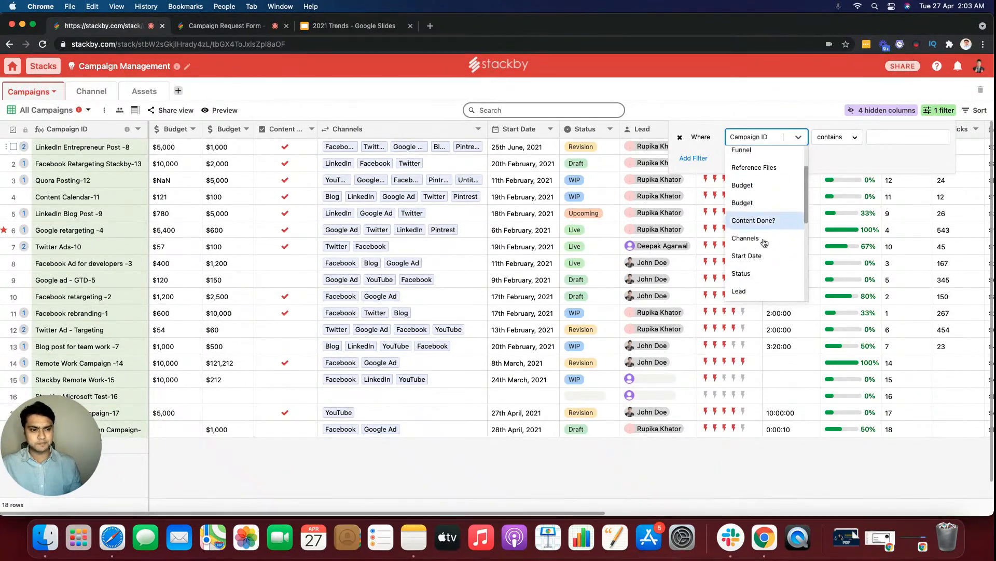
pyautogui.click(762, 273)
pyautogui.click(903, 137)
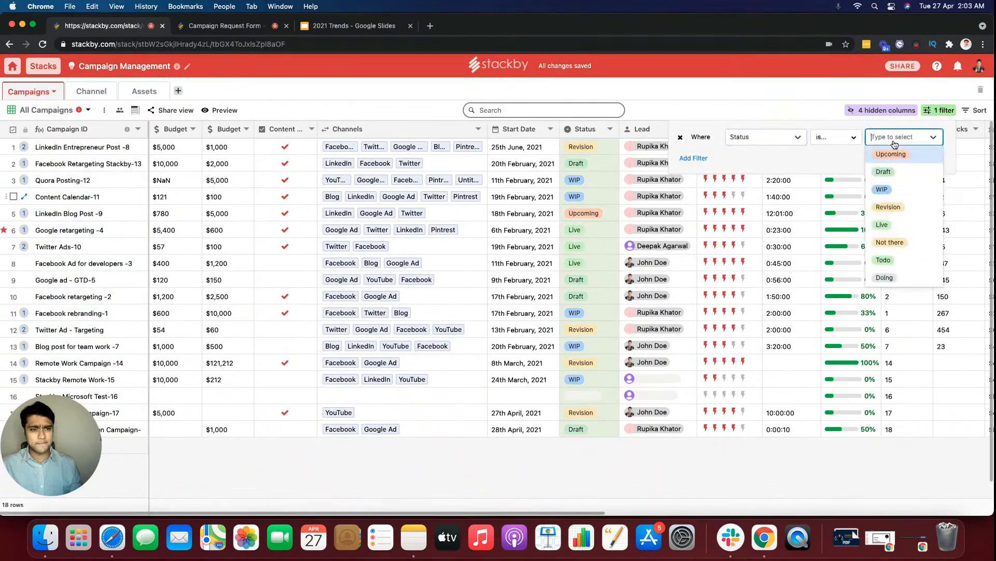
pyautogui.click(901, 196)
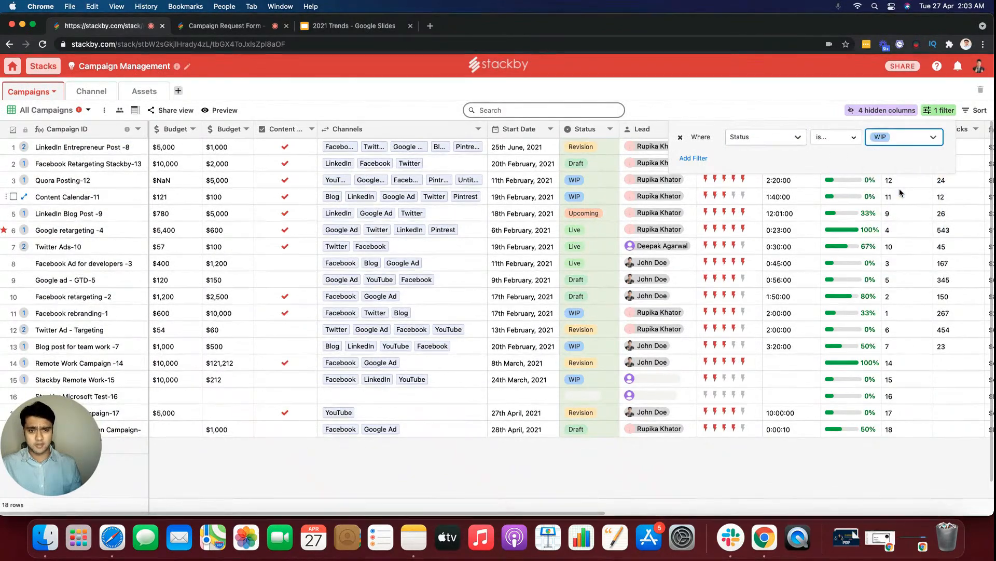
pyautogui.click(762, 116)
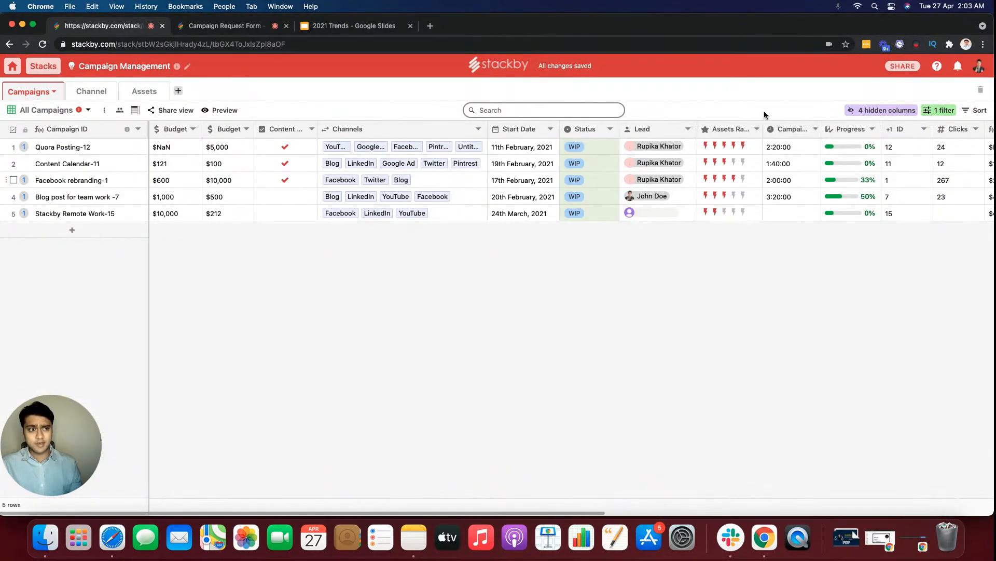
# Duplicate the filtered All Campaigns view and rename the copy "WIP Campaigns".
pyautogui.click(102, 112)
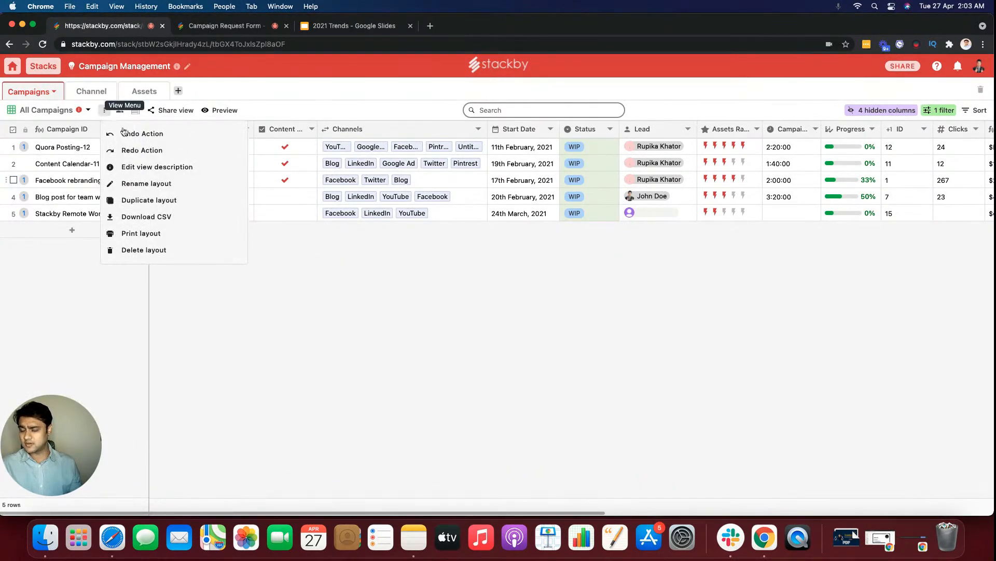
pyautogui.click(163, 200)
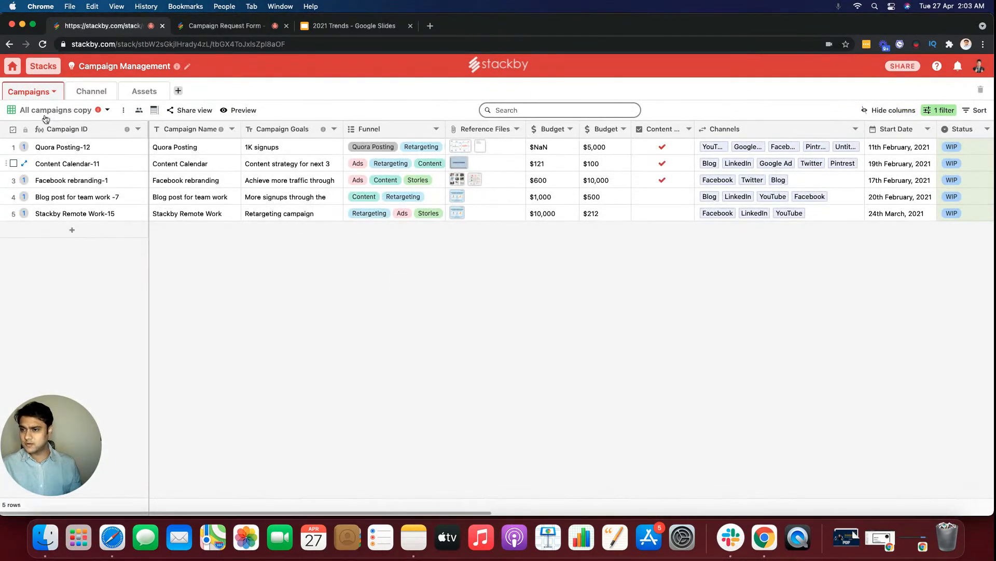
pyautogui.doubleClick(78, 109)
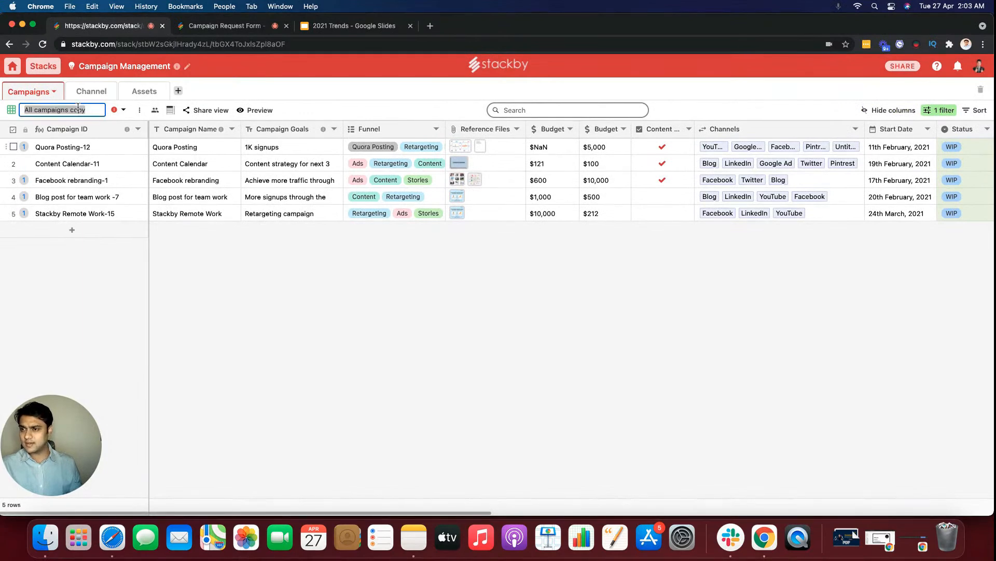
pyautogui.write('WIP Cam')
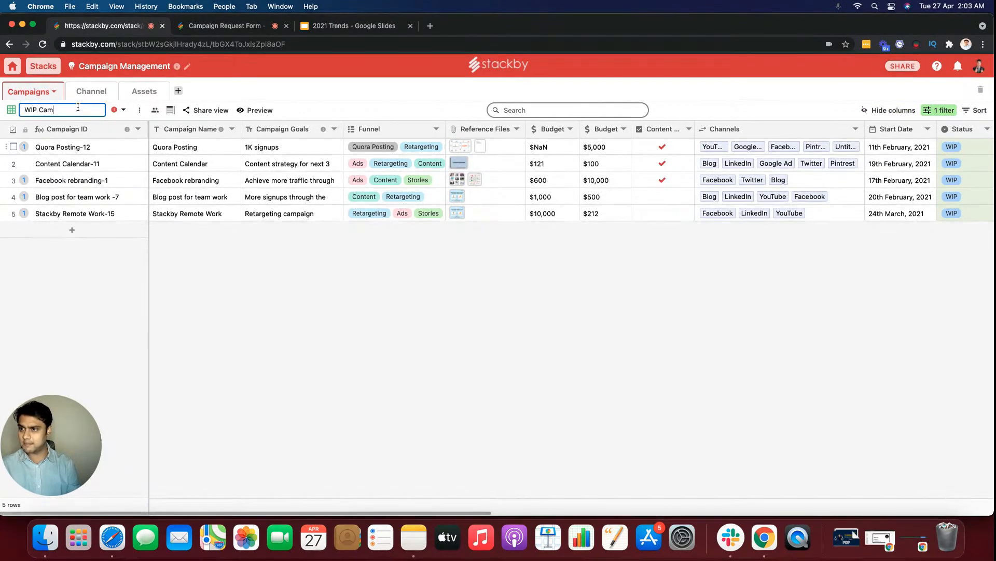
pyautogui.write('paigns')
pyautogui.press('Return')
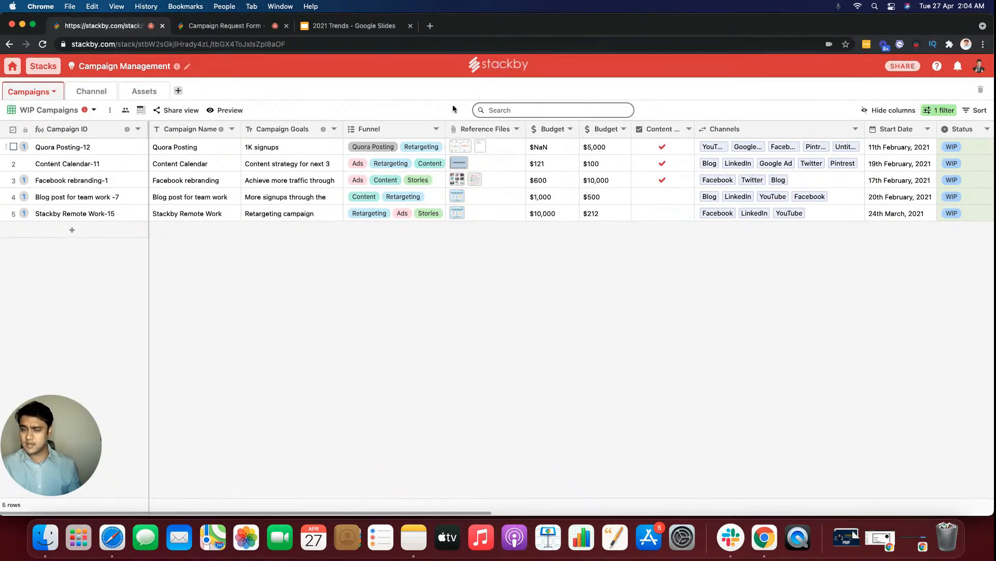
# Check the permission levels available for inviting a collaborator to the WIP Campaigns view, selecting the invitee's e-mail, and close without sending.
pyautogui.click(125, 110)
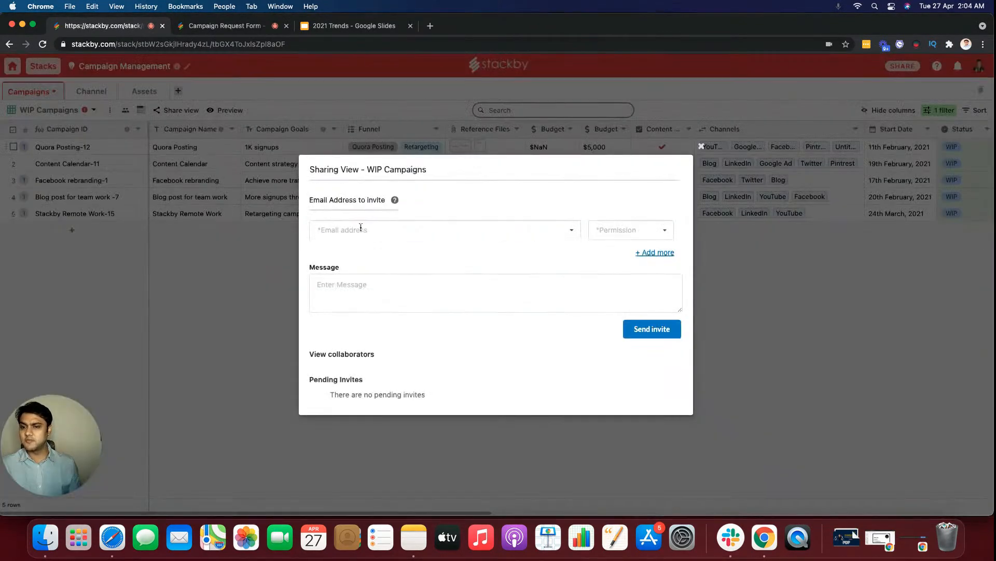
pyautogui.click(424, 231)
pyautogui.click(415, 275)
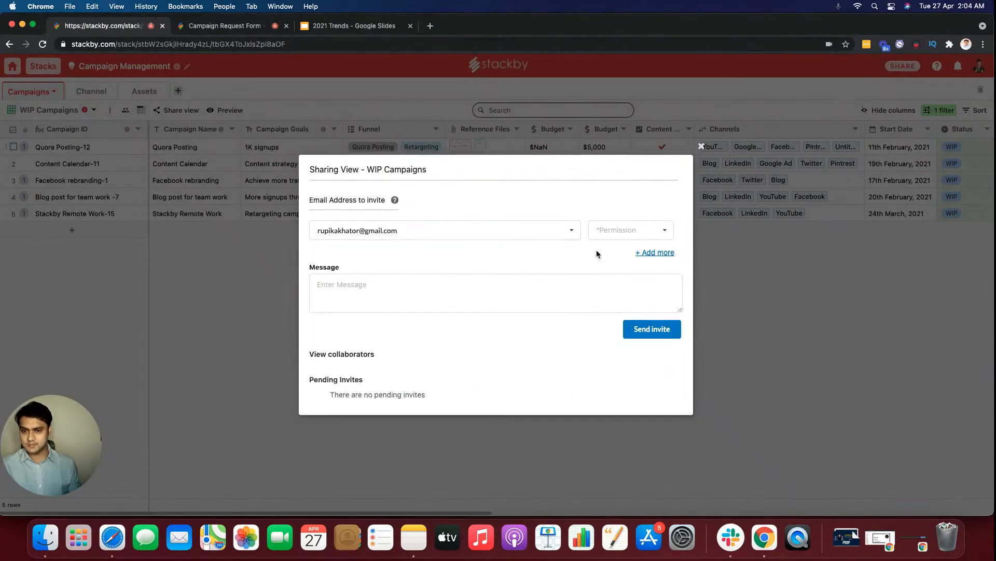
pyautogui.click(655, 237)
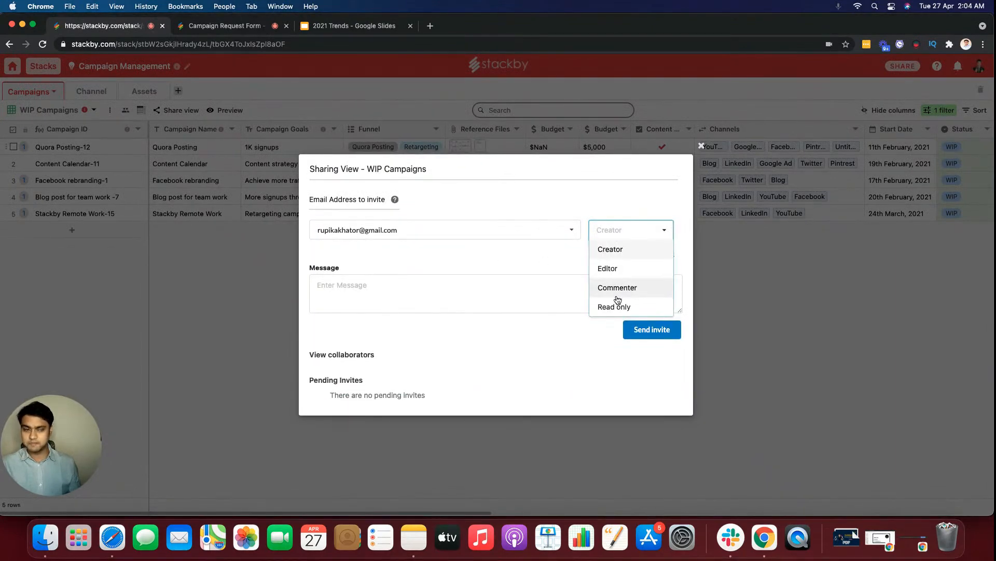
pyautogui.click(702, 146)
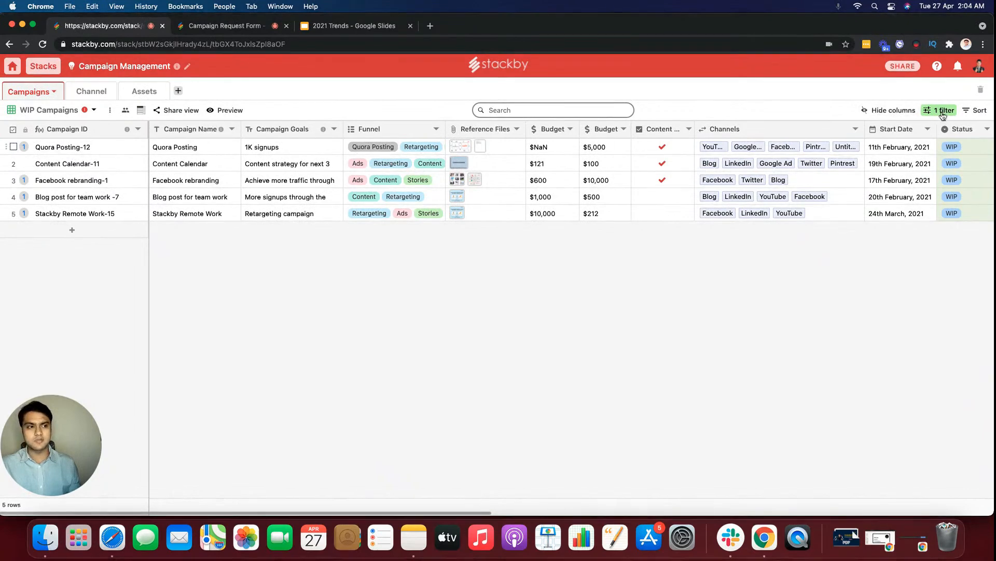
# Narrow the Campaign ID column slightly and set the Status of the Stackby Remote Work-15 campaign to Upcoming.
pyautogui.moveTo(148, 129); pyautogui.dragTo(133, 130)
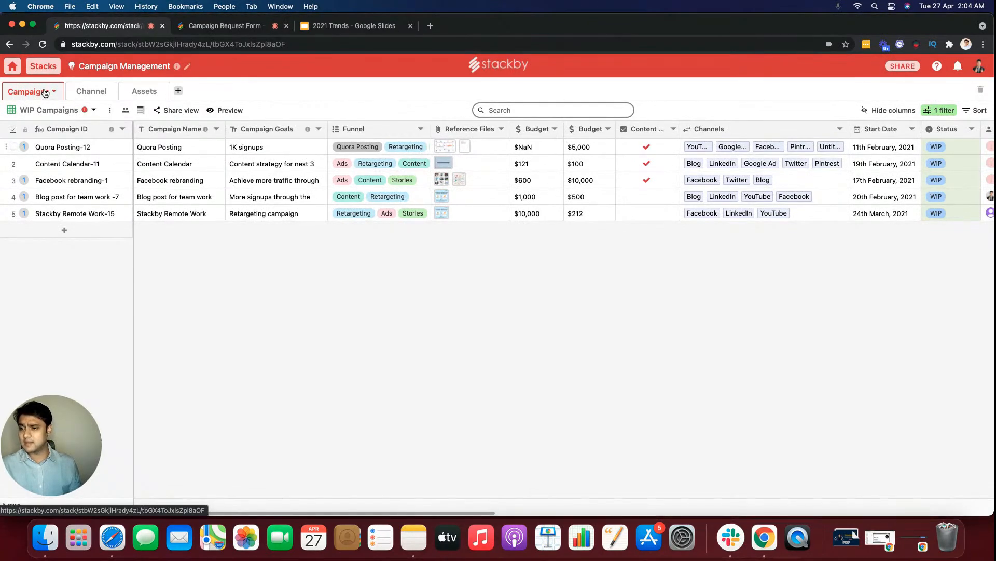
pyautogui.click(94, 110)
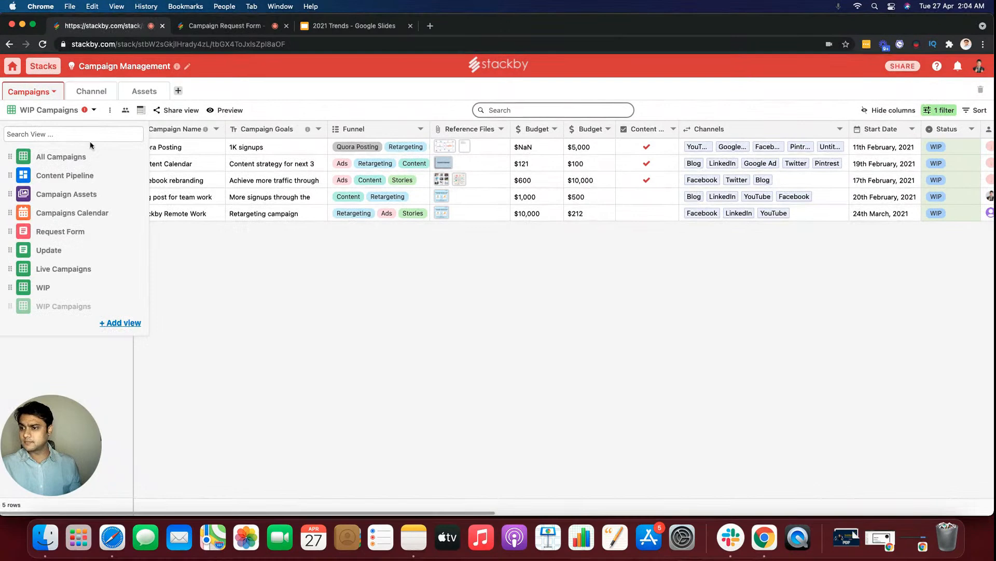
pyautogui.click(388, 265)
pyautogui.click(941, 212)
pyautogui.click(941, 212)
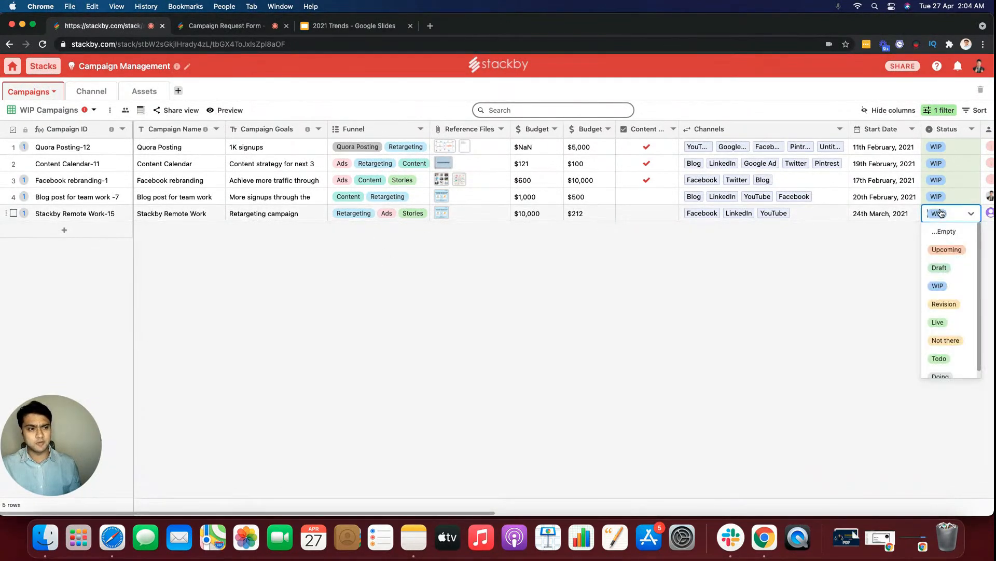
pyautogui.click(948, 249)
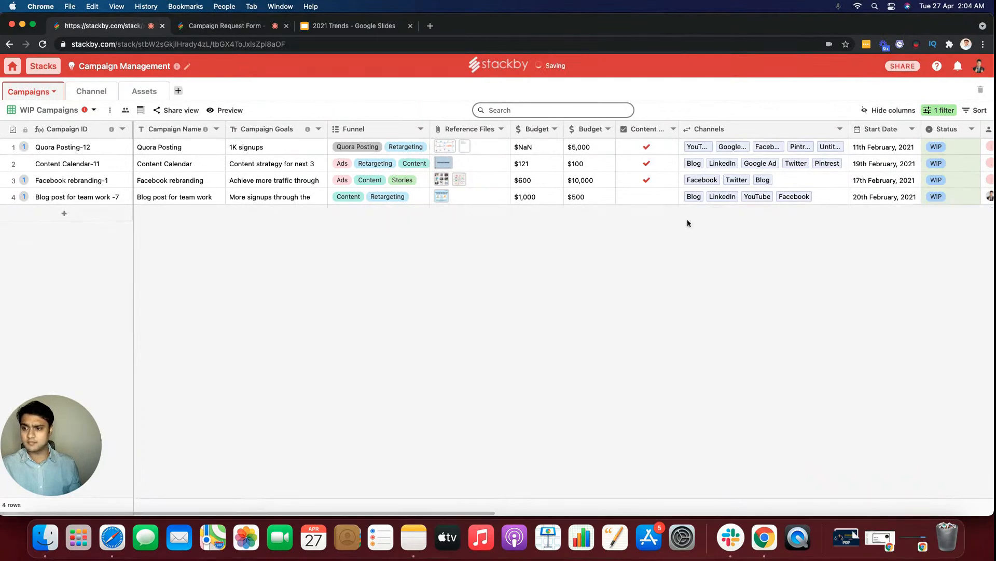
# Switch to the All Campaigns view, remove its Status filter and select the Status cell of Stackby Remote Work-15.
pyautogui.click(92, 111)
pyautogui.click(91, 148)
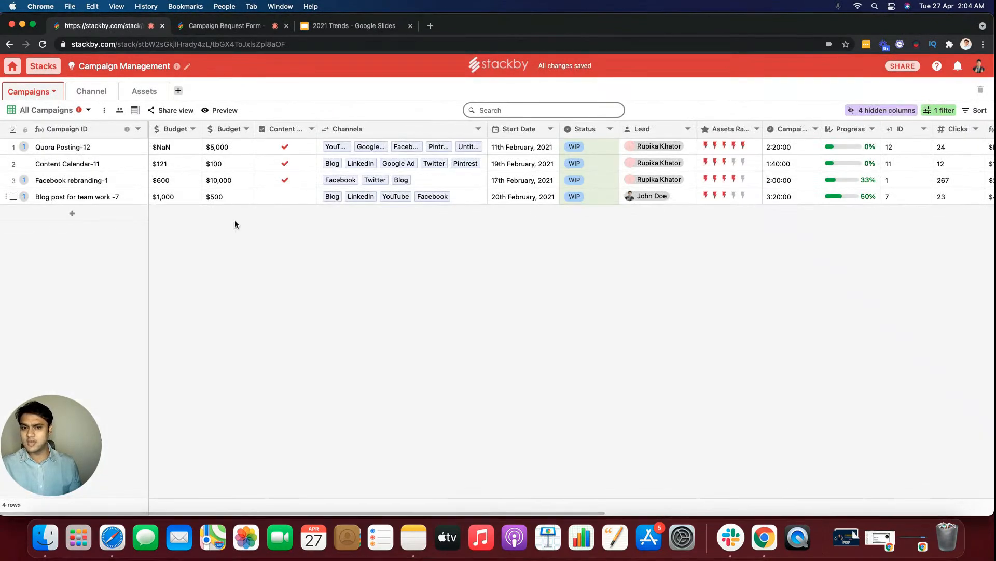
pyautogui.click(938, 110)
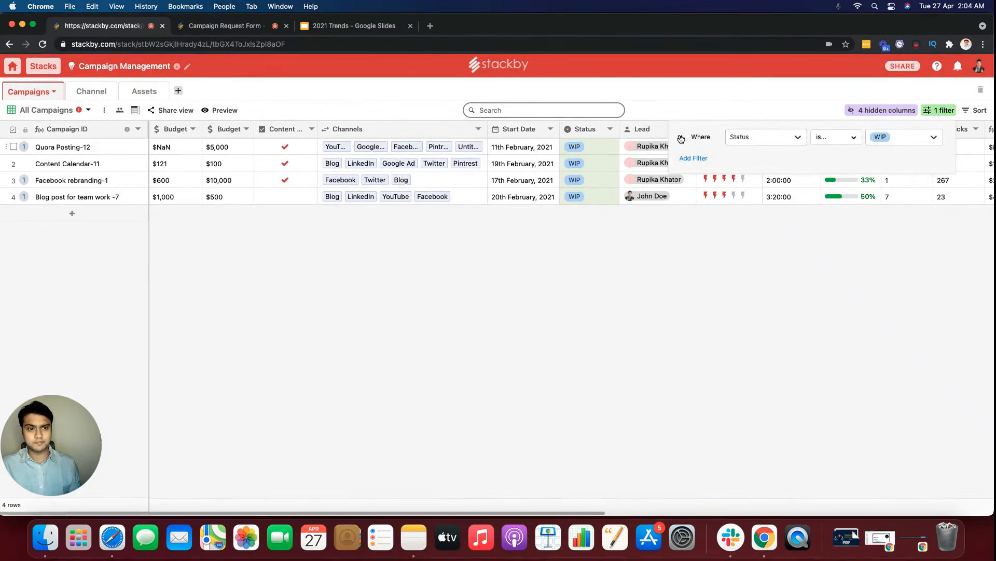
pyautogui.click(681, 137)
pyautogui.click(693, 108)
pyautogui.scroll(-1, 628, 341)
pyautogui.scroll(2, 593, 281)
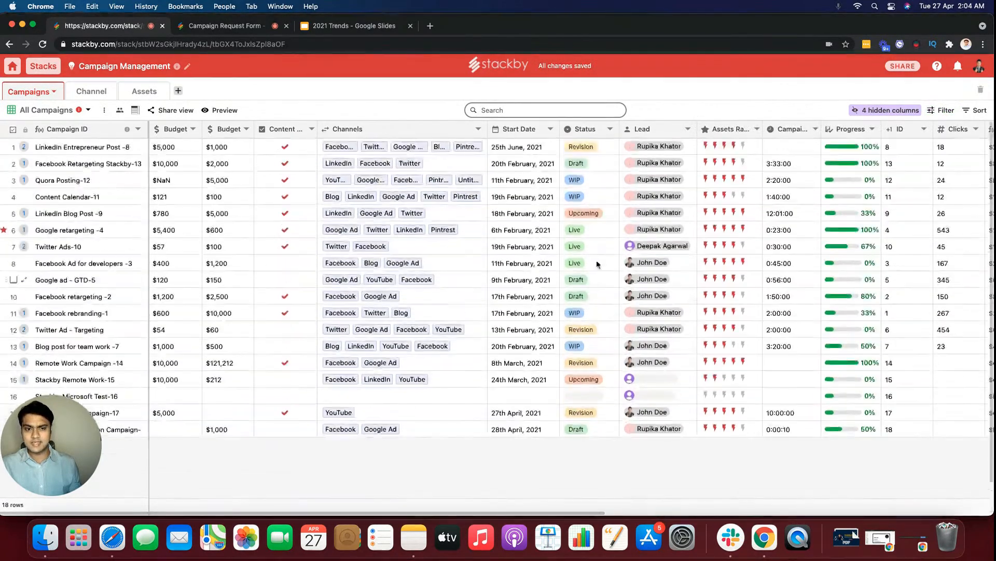
pyautogui.click(592, 379)
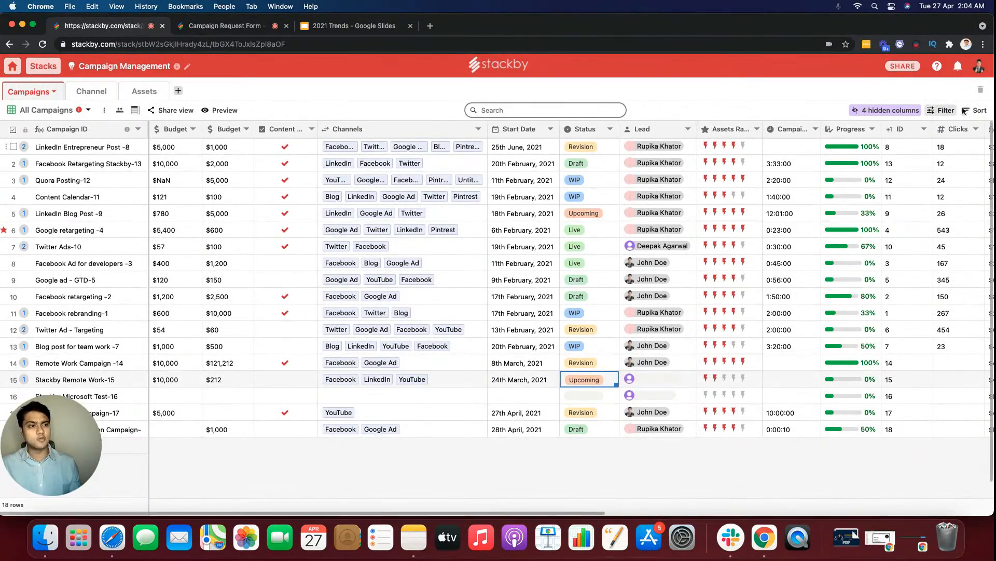
# Filter the All Campaigns view to rows whose Funnel has any of Content.
pyautogui.click(941, 111)
pyautogui.click(691, 153)
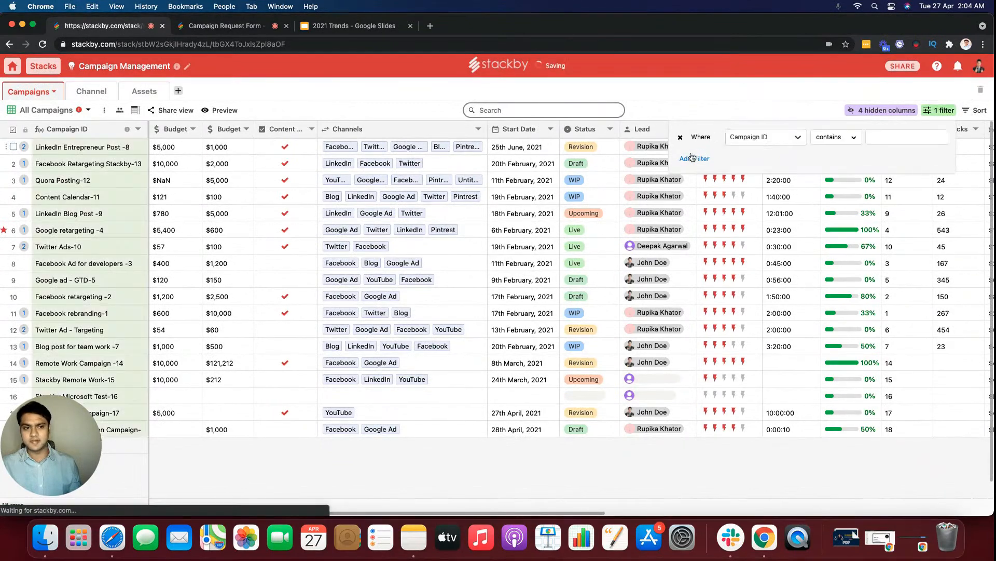
pyautogui.click(737, 138)
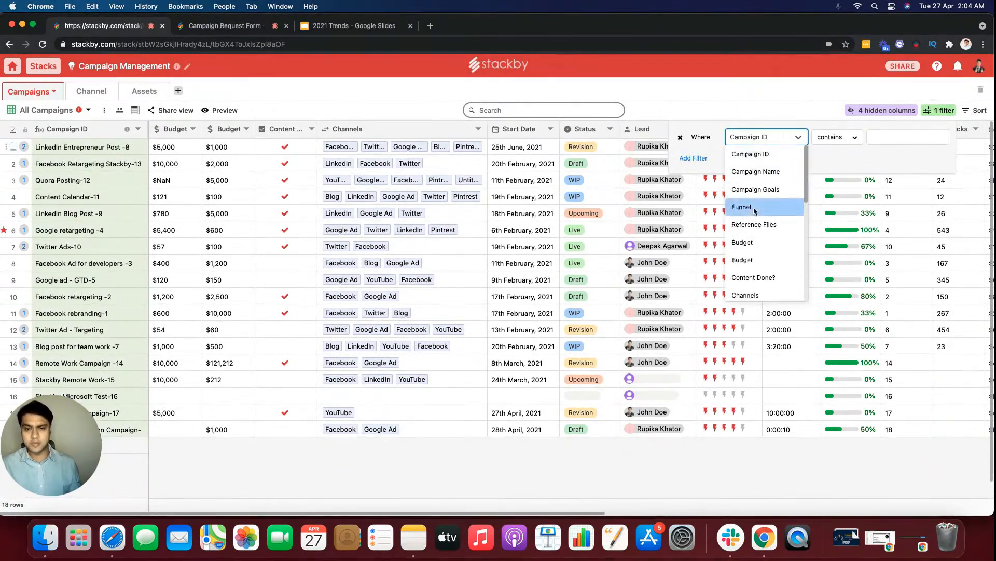
pyautogui.click(752, 213)
pyautogui.click(887, 139)
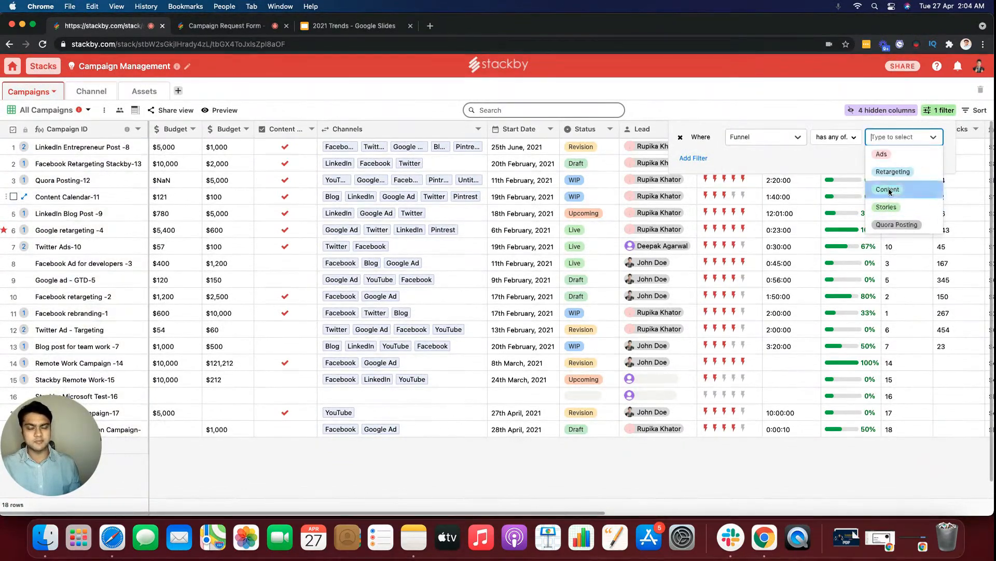
pyautogui.click(888, 189)
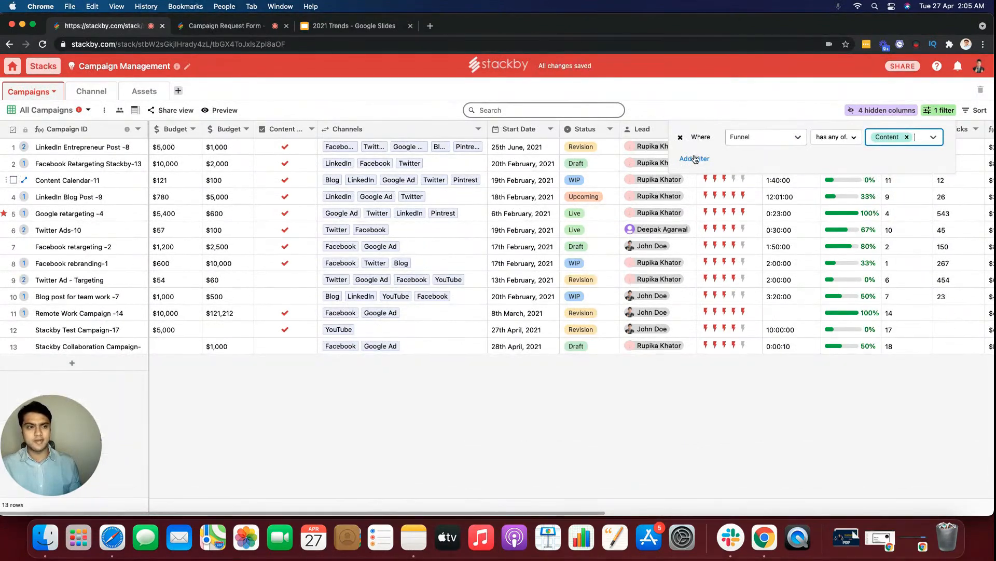
# Add a second filter condition with And requiring the first Budget column to be greater than 1000.
pyautogui.click(693, 158)
pyautogui.click(772, 161)
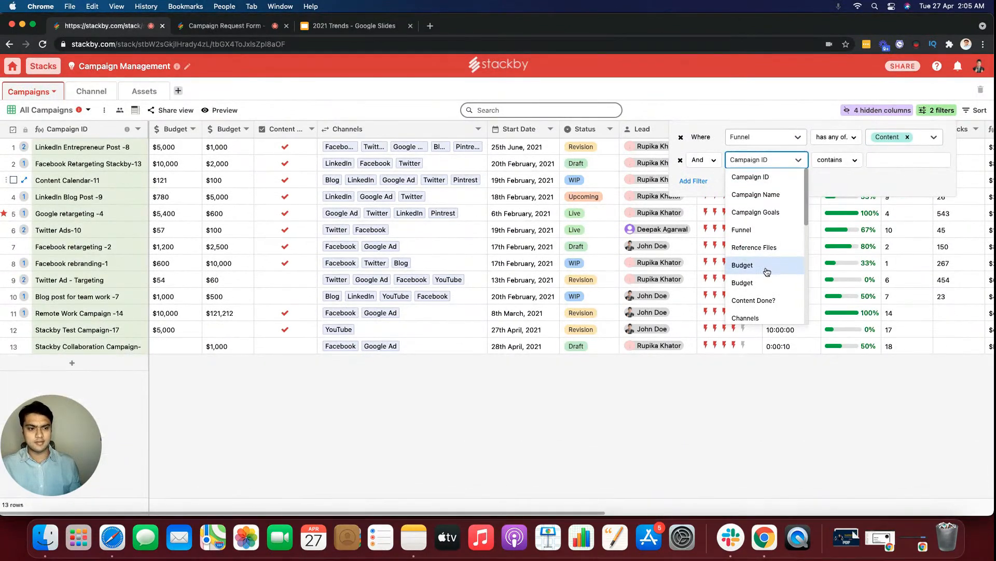
pyautogui.click(770, 269)
pyautogui.click(835, 160)
pyautogui.click(845, 217)
pyautogui.click(889, 161)
pyautogui.write('1000')
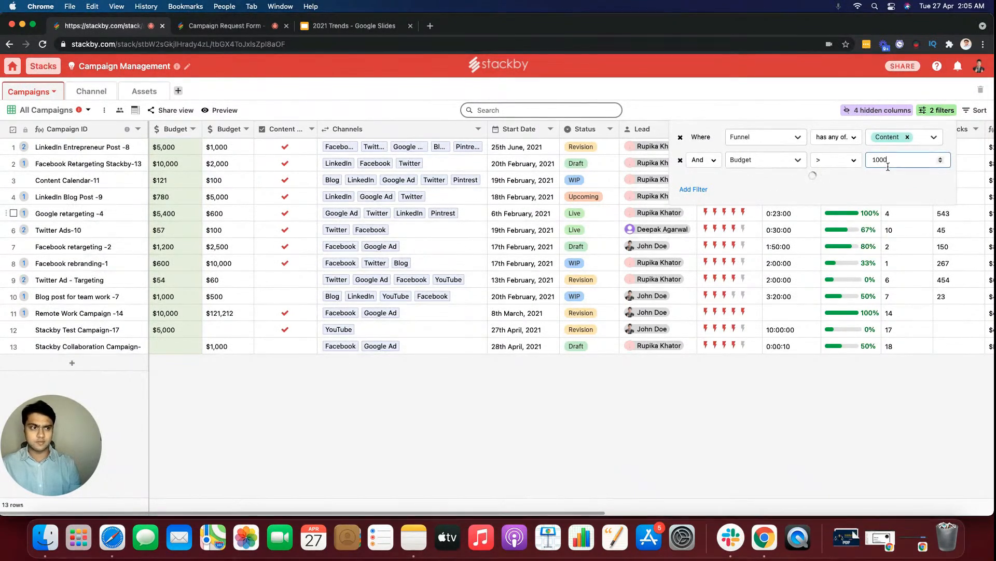
# Remove both the Budget and Funnel filter conditions and close the filter settings.
pyautogui.click(681, 160)
pyautogui.click(681, 138)
pyautogui.click(743, 87)
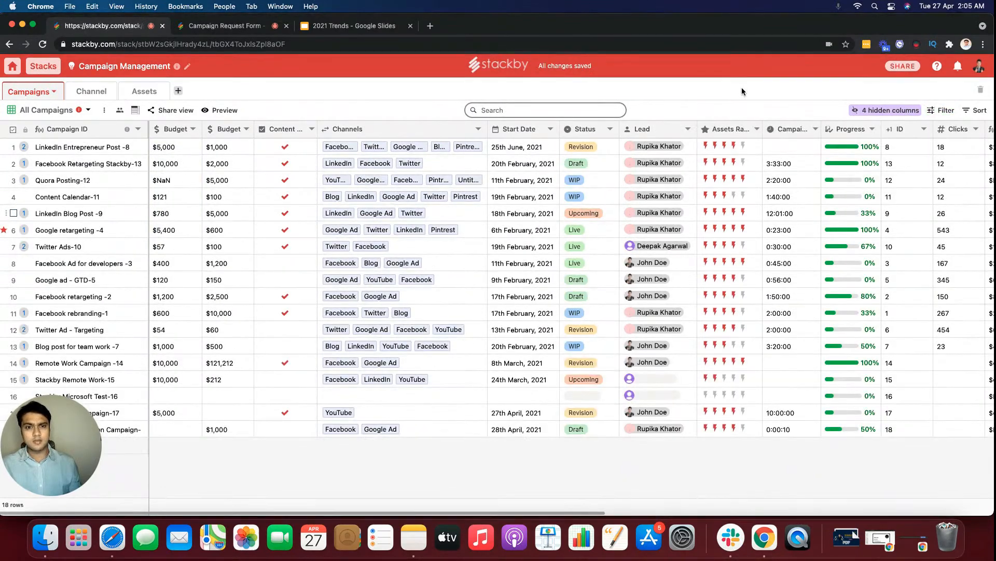
# Search the All Campaigns view for "Remote Work" and clear the search.
pyautogui.click(540, 110)
pyautogui.write('Remote WOrk')
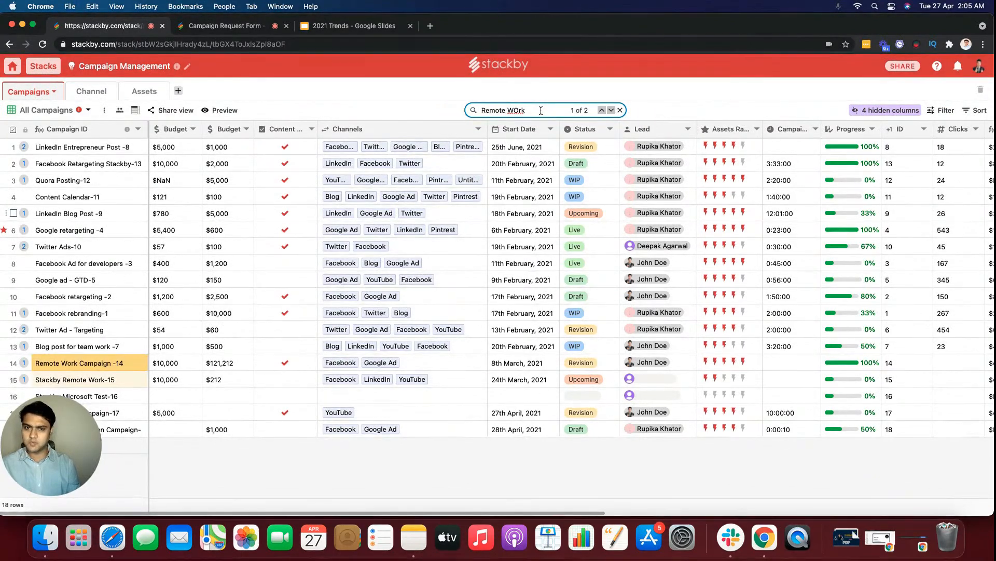
pyautogui.press('BackSpace')
pyautogui.press('BackSpace')
pyautogui.press('BackSpace')
pyautogui.press('BackSpace')
pyautogui.press('BackSpace')
pyautogui.press('BackSpace')
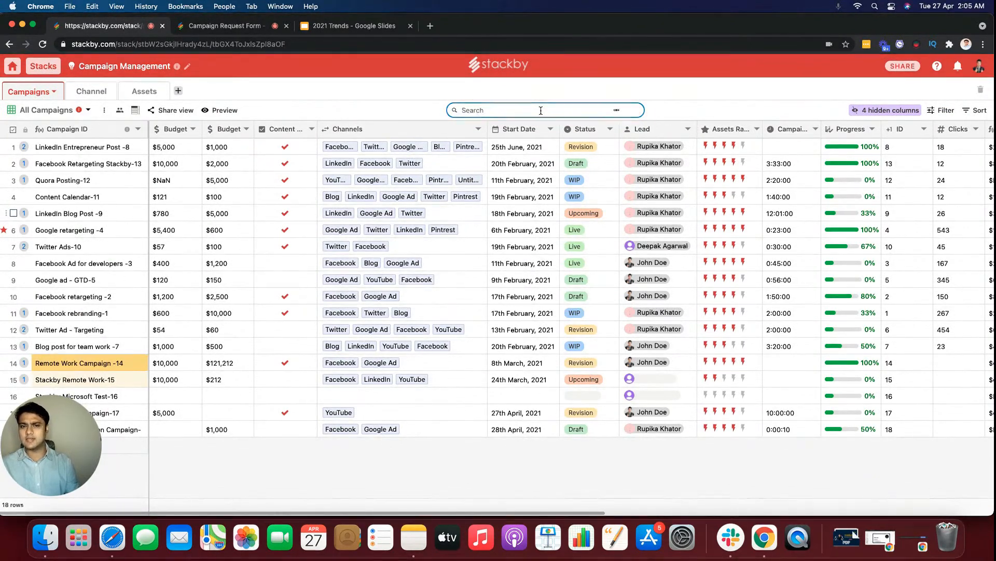
# Sort the All Campaigns view by the first Budget column in ascending order (0 to 9) and apply the sort.
pyautogui.click(975, 110)
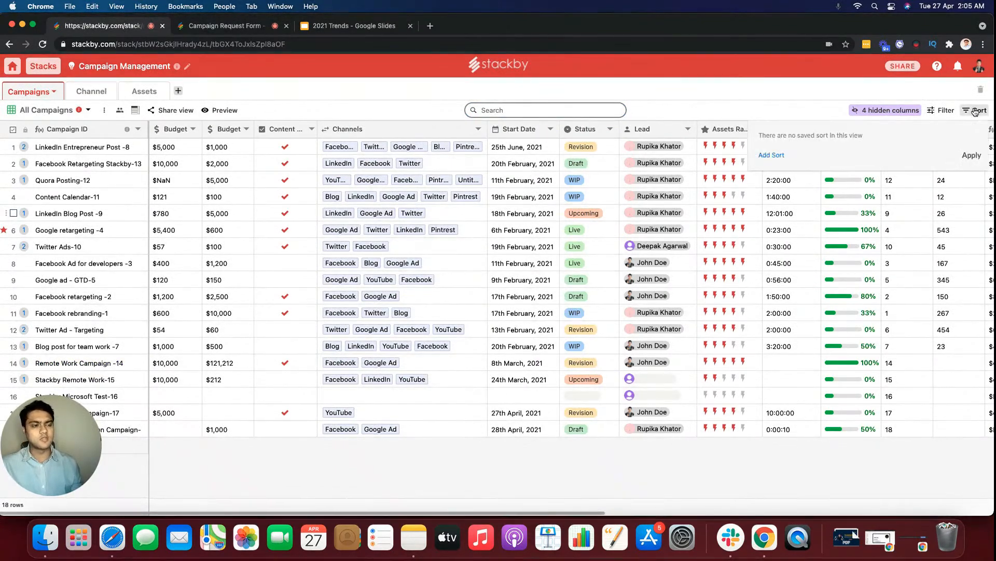
pyautogui.click(779, 156)
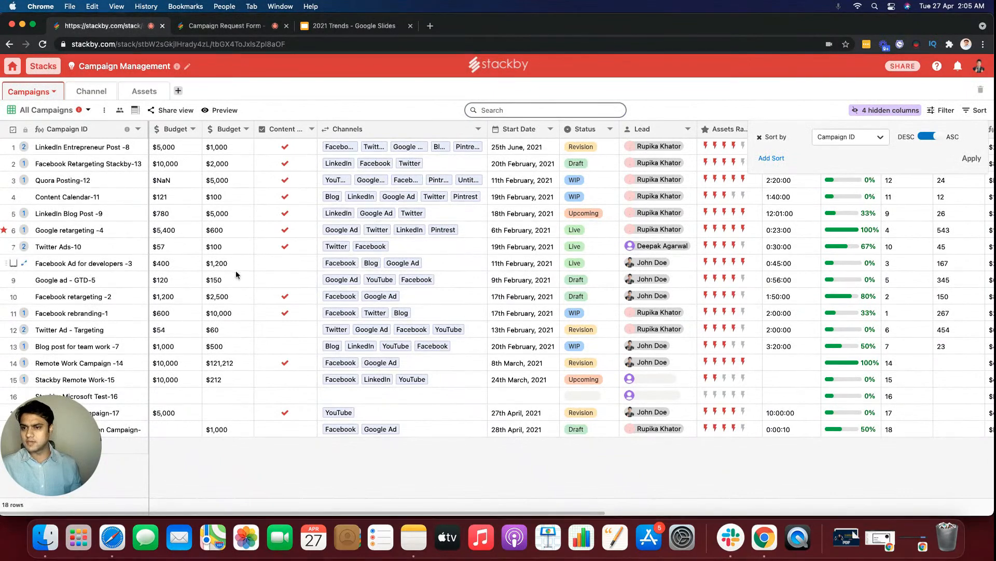
pyautogui.click(851, 137)
pyautogui.click(856, 248)
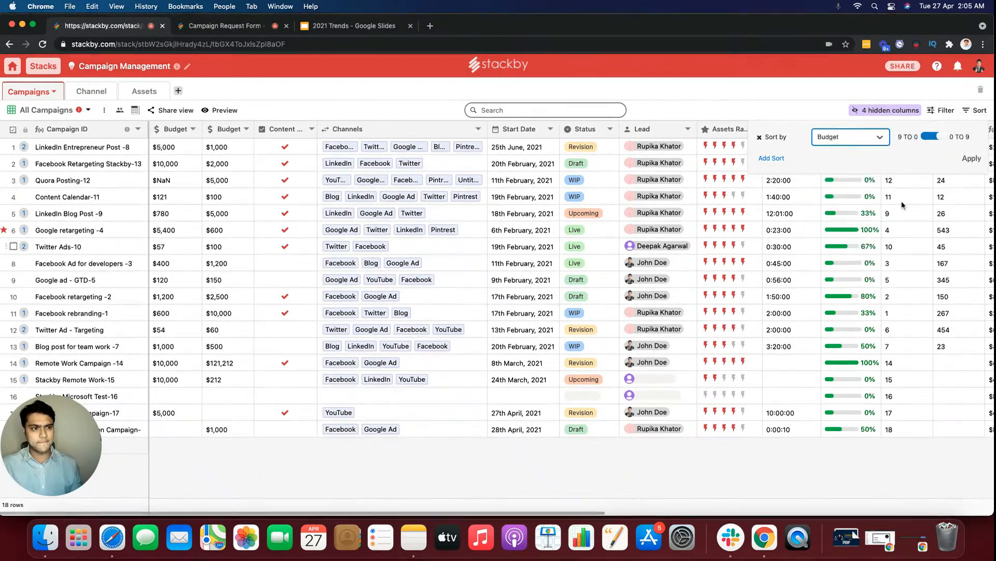
pyautogui.click(969, 159)
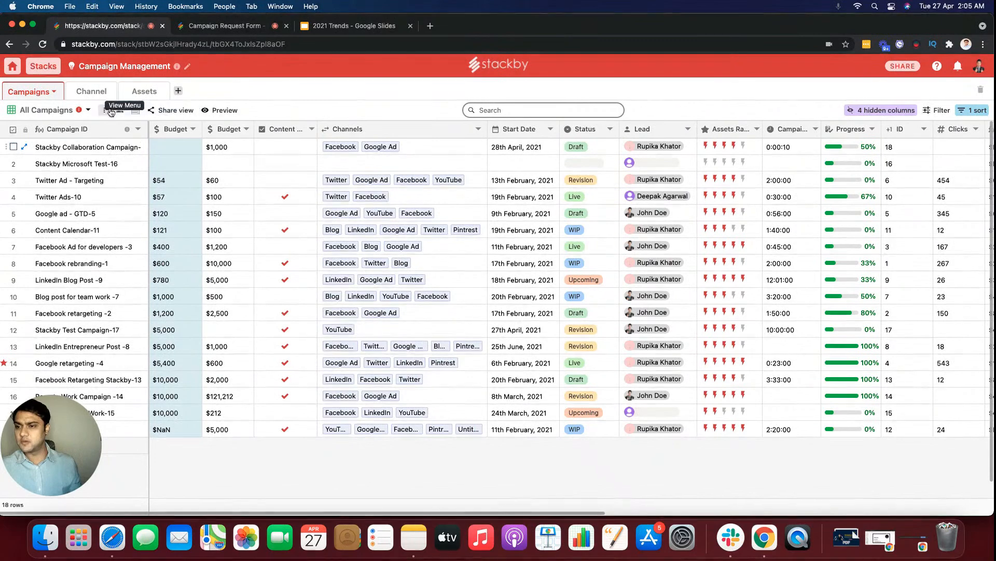
# Examine the All Campaigns view's share URL, embed code and viewer copy option, and close the sharing settings.
pyautogui.click(174, 112)
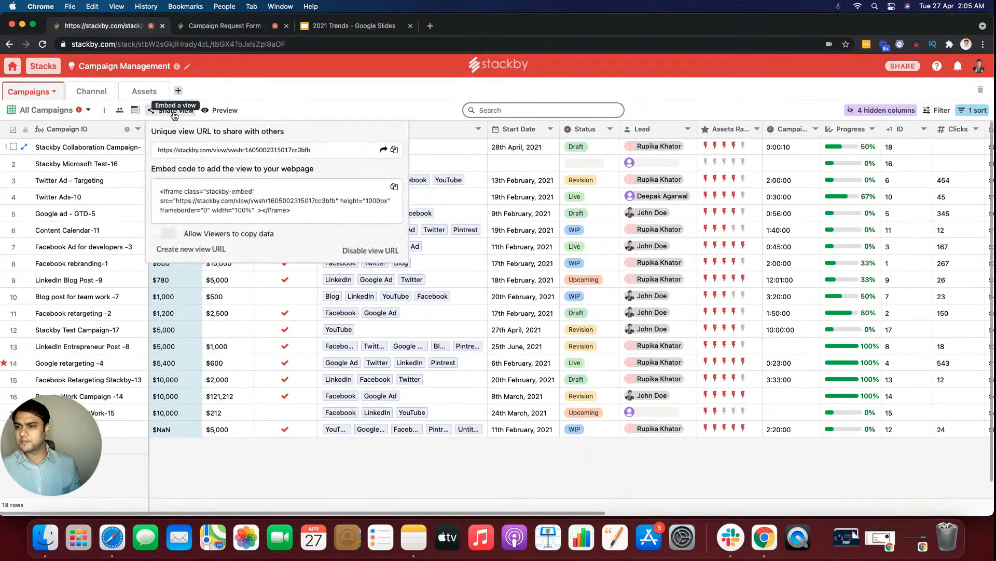
pyautogui.click(280, 150)
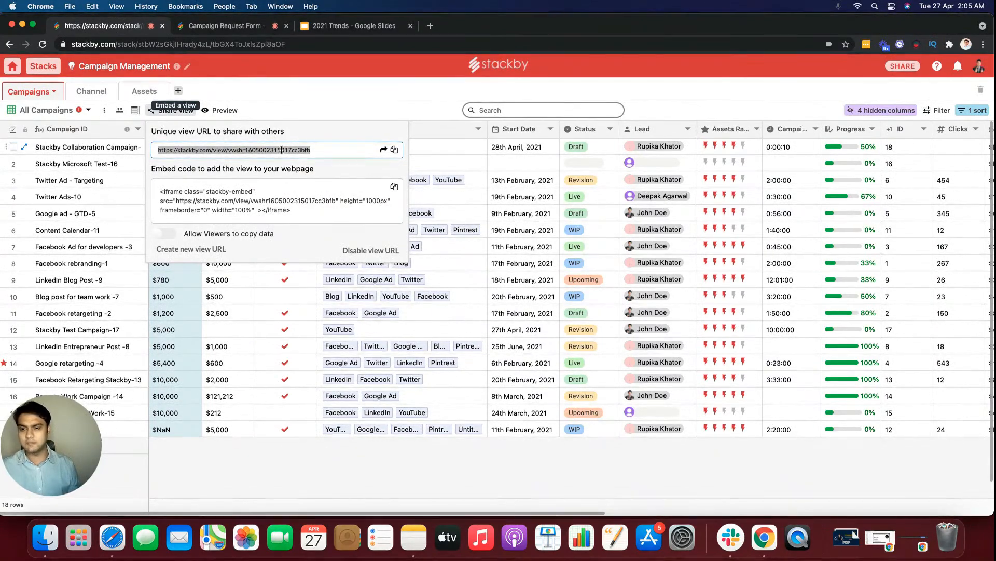
pyautogui.click(226, 200)
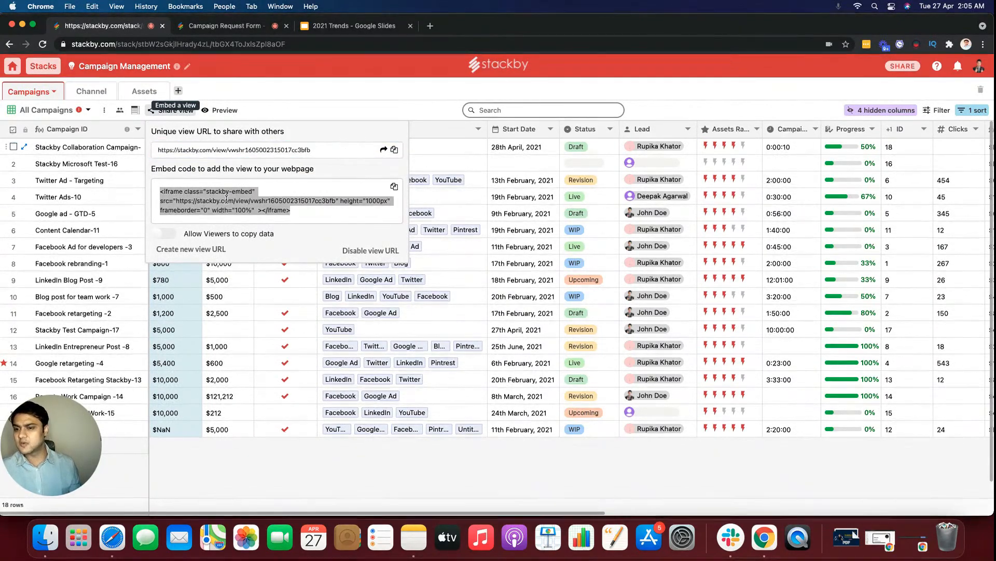
pyautogui.click(169, 237)
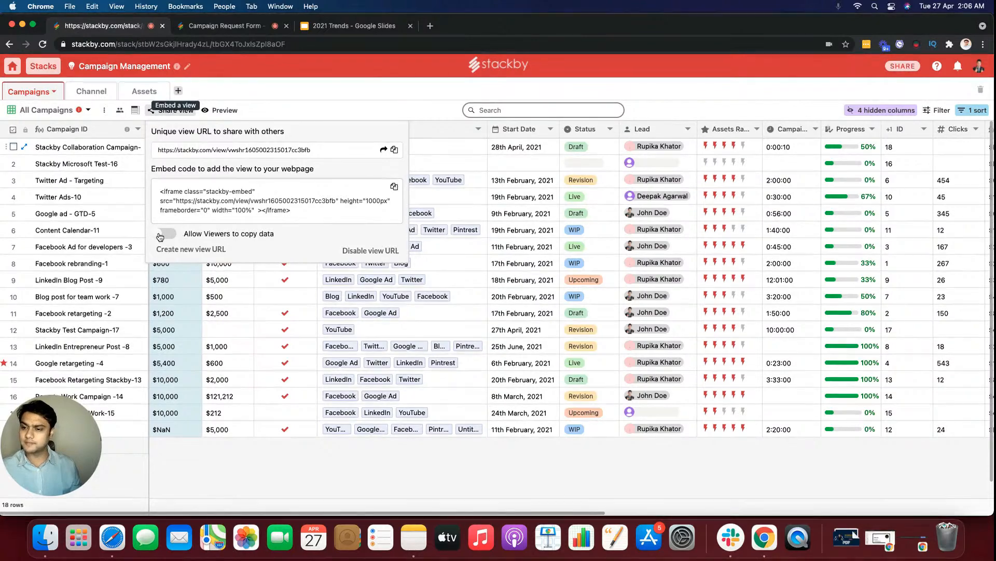
pyautogui.click(257, 95)
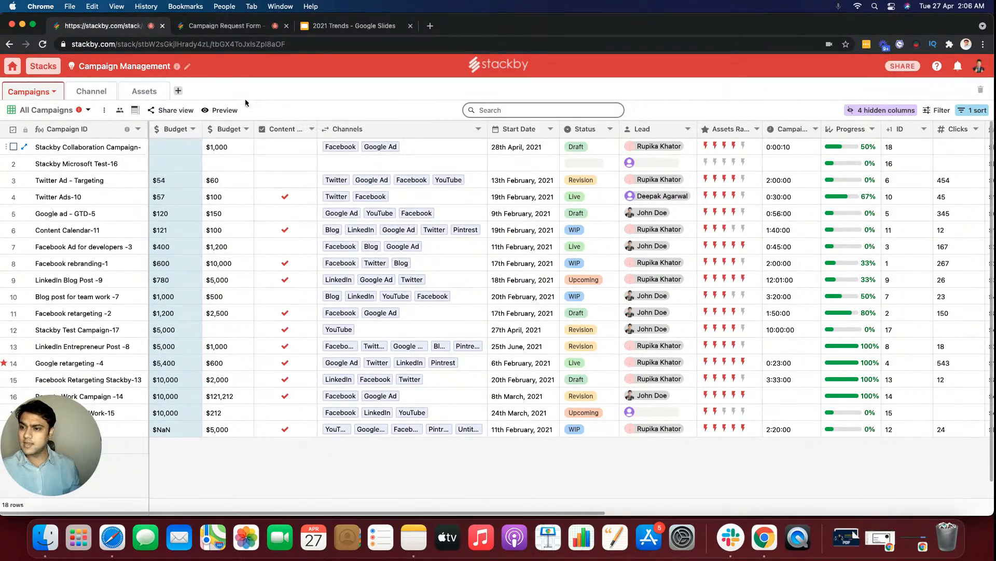
# Try the Medium, Large and Extra Large row heights in the All Campaigns view, and set the rows back to Small.
pyautogui.click(133, 111)
pyautogui.click(161, 150)
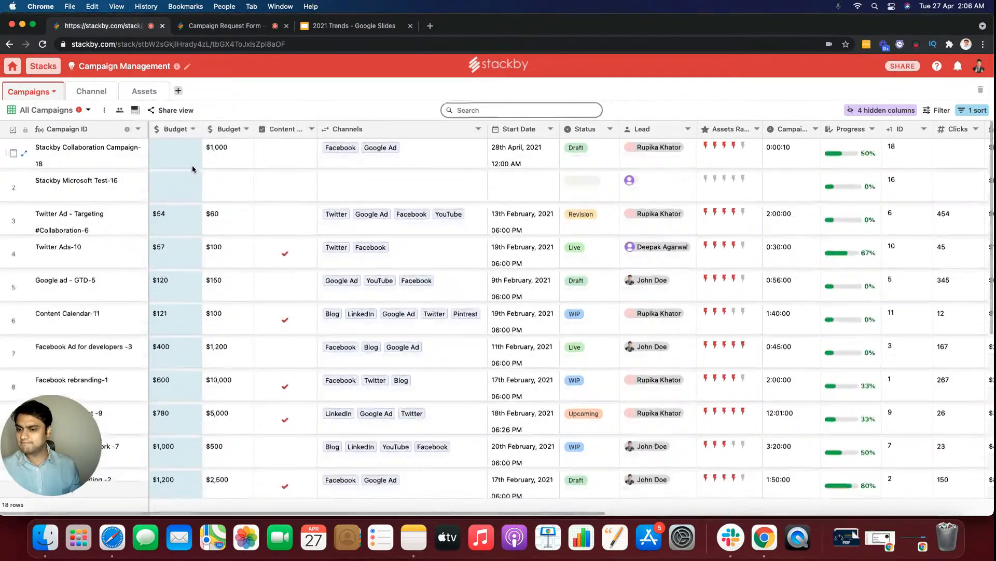
pyautogui.scroll(-7, 225, 272)
pyautogui.scroll(7, 225, 272)
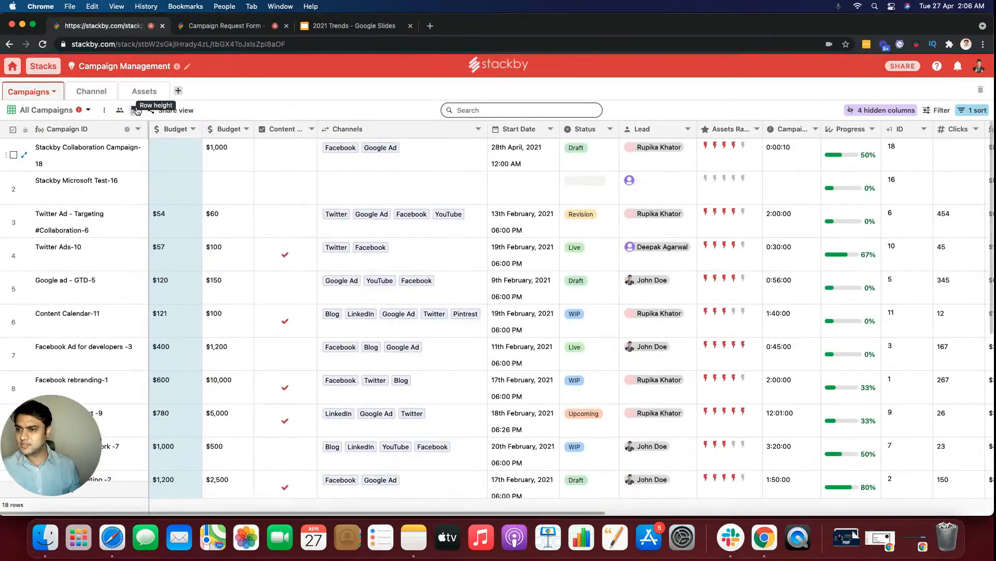
pyautogui.click(136, 110)
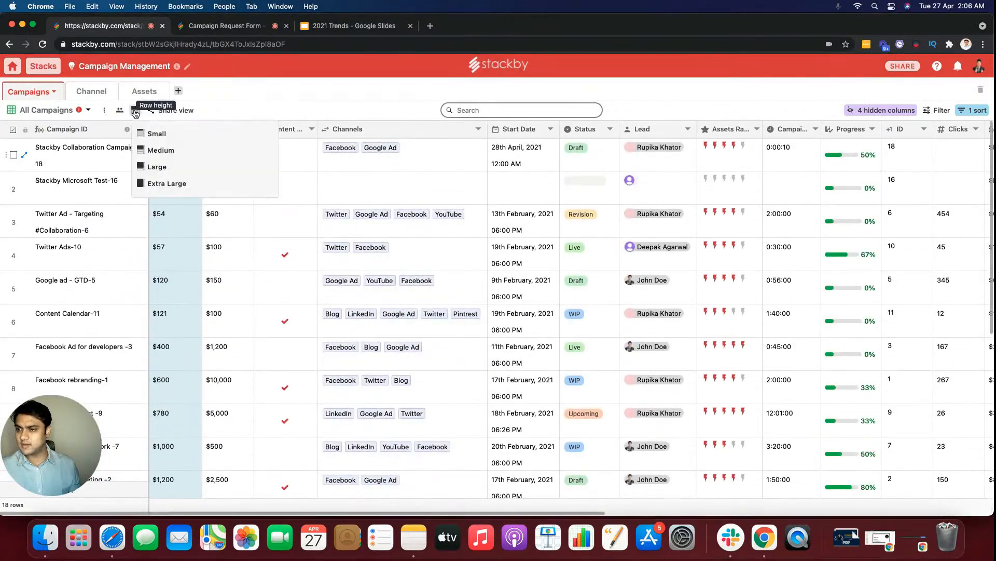
pyautogui.click(174, 167)
pyautogui.click(135, 110)
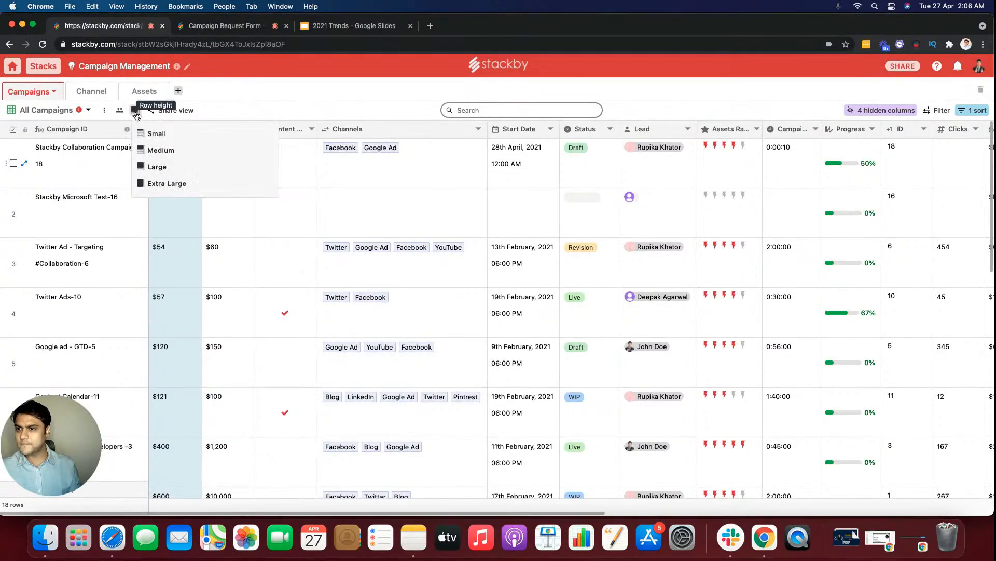
pyautogui.click(165, 182)
pyautogui.click(135, 110)
pyautogui.click(155, 134)
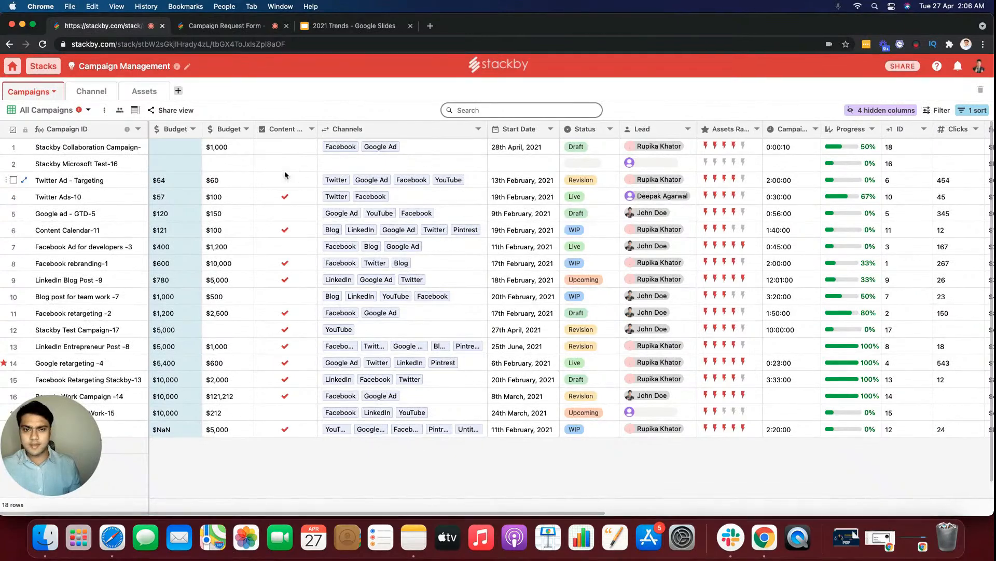
# Return to the dashboard and open the Google Analytics Reporting Dashboard stack in The Big Marketing Department workspace.
pyautogui.click(13, 66)
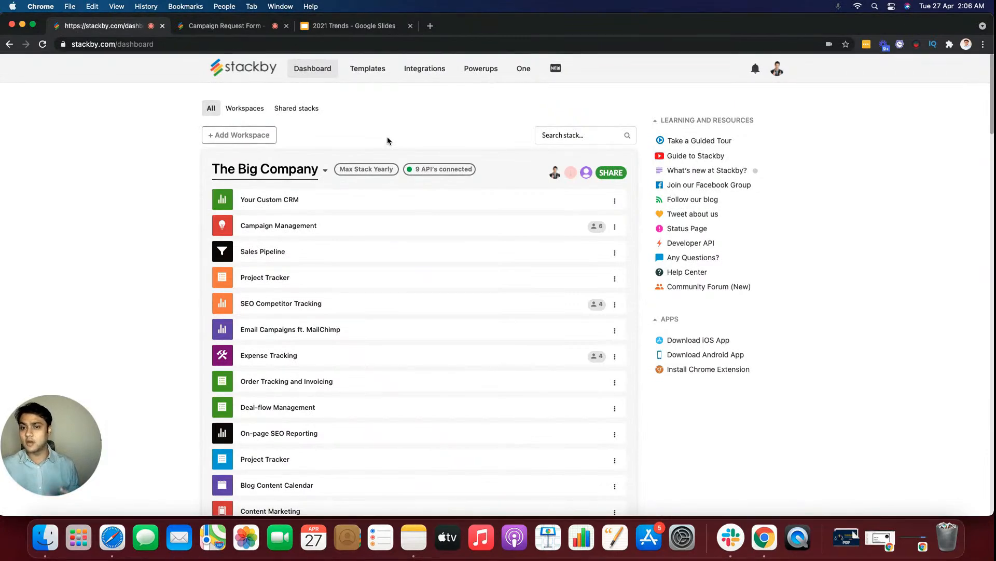
pyautogui.scroll(-8, 443, 282)
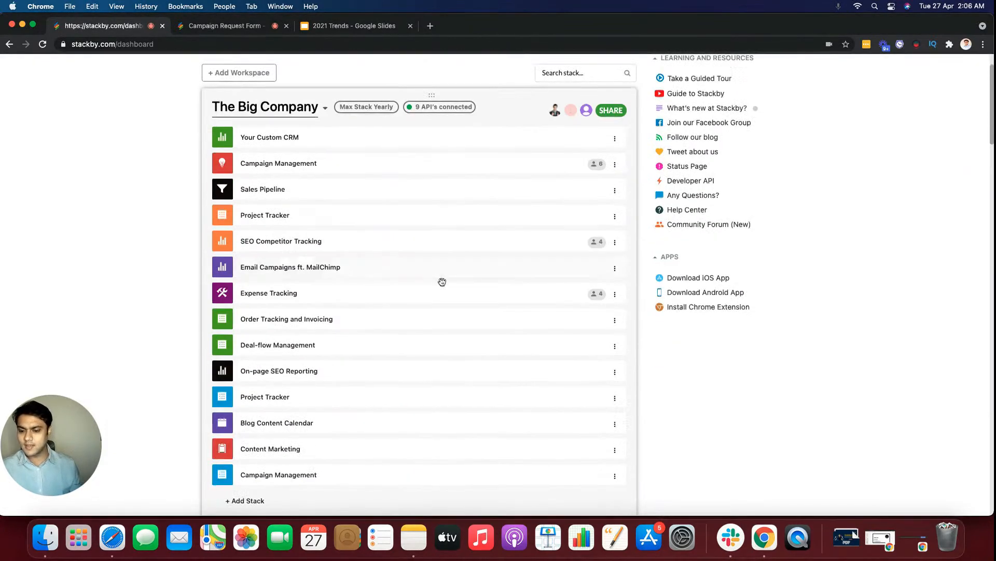
pyautogui.scroll(-8, 447, 289)
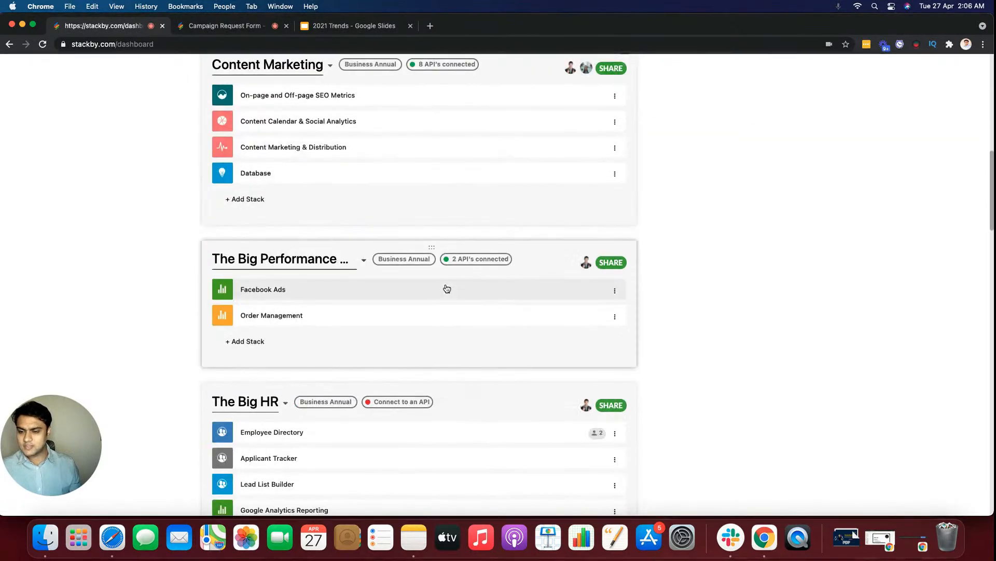
pyautogui.scroll(-3, 446, 288)
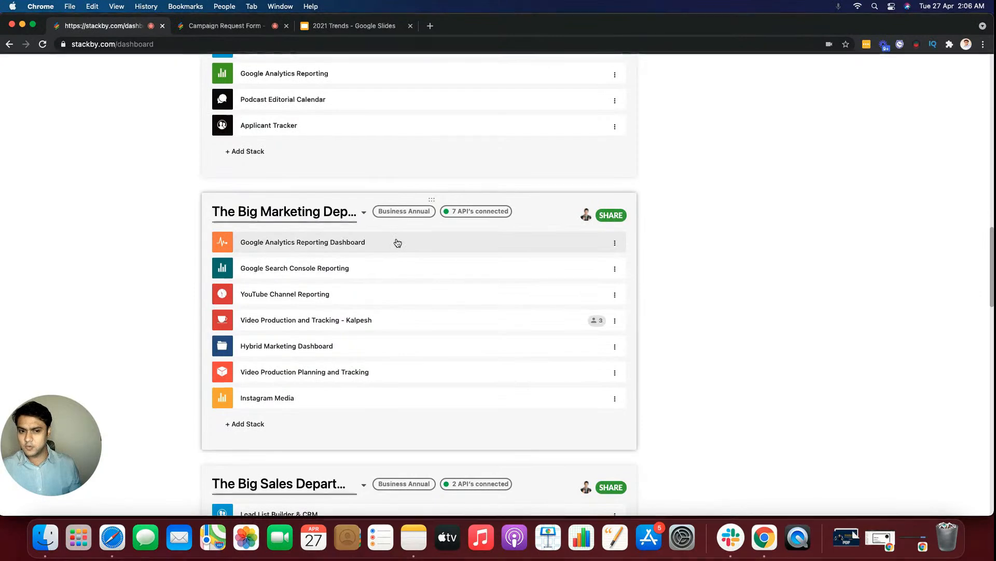
pyautogui.click(331, 246)
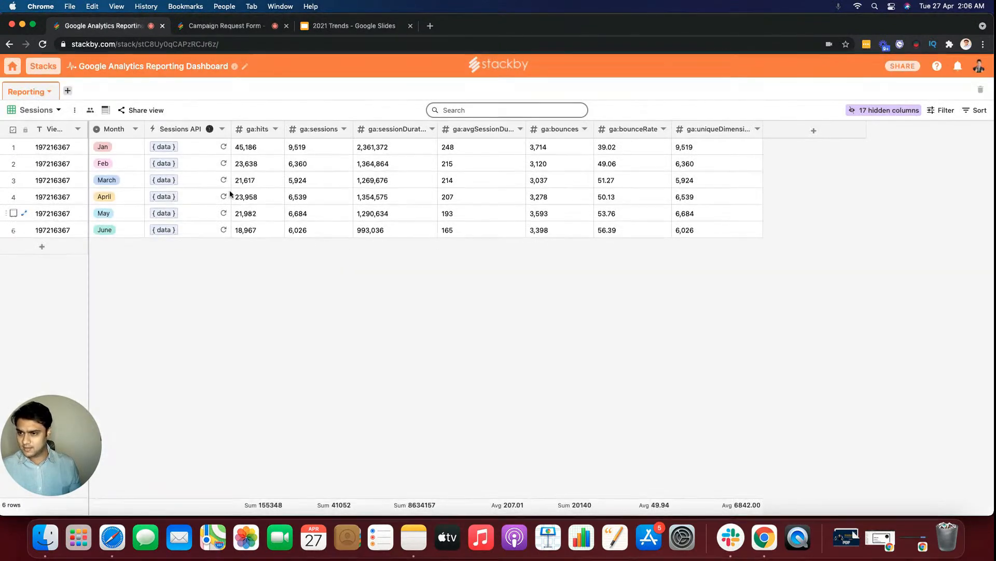
# Go back to the dashboard and open the Video Production Planning and Tracking stack.
pyautogui.click(13, 68)
pyautogui.scroll(-15, 493, 352)
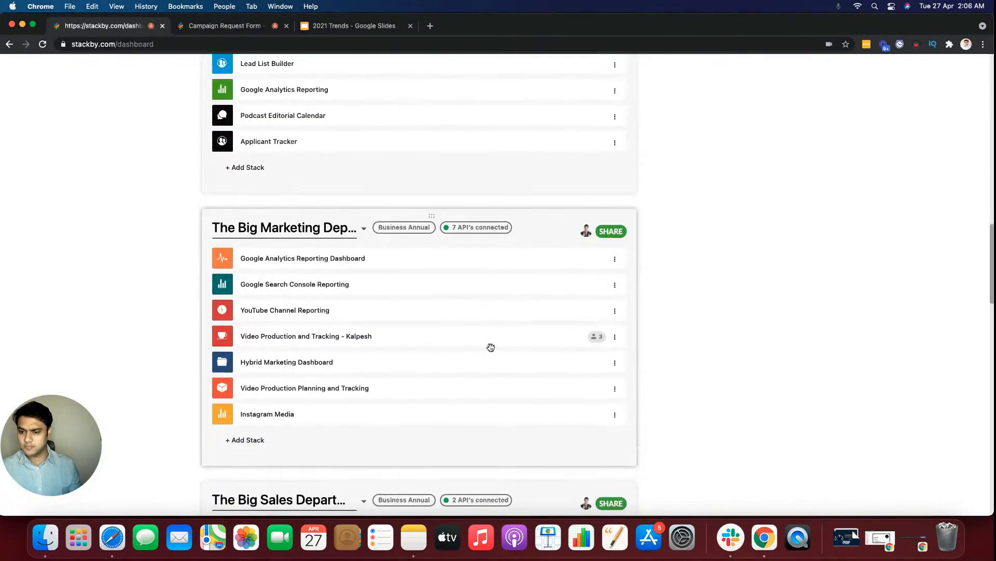
pyautogui.click(422, 387)
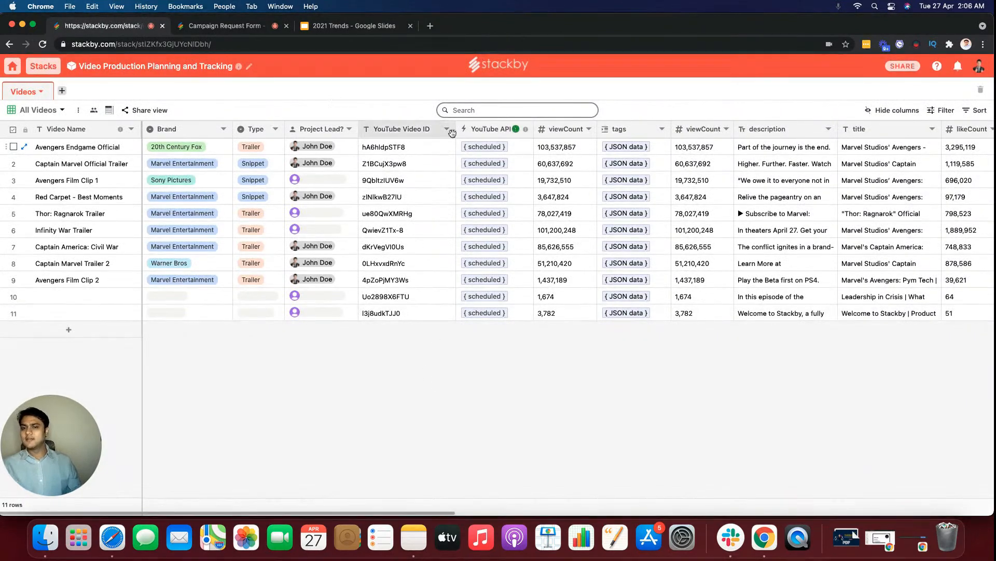
# Narrow the YouTube Video ID column slightly and look through the video IDs in its rows.
pyautogui.moveTo(455, 128); pyautogui.dragTo(445, 127)
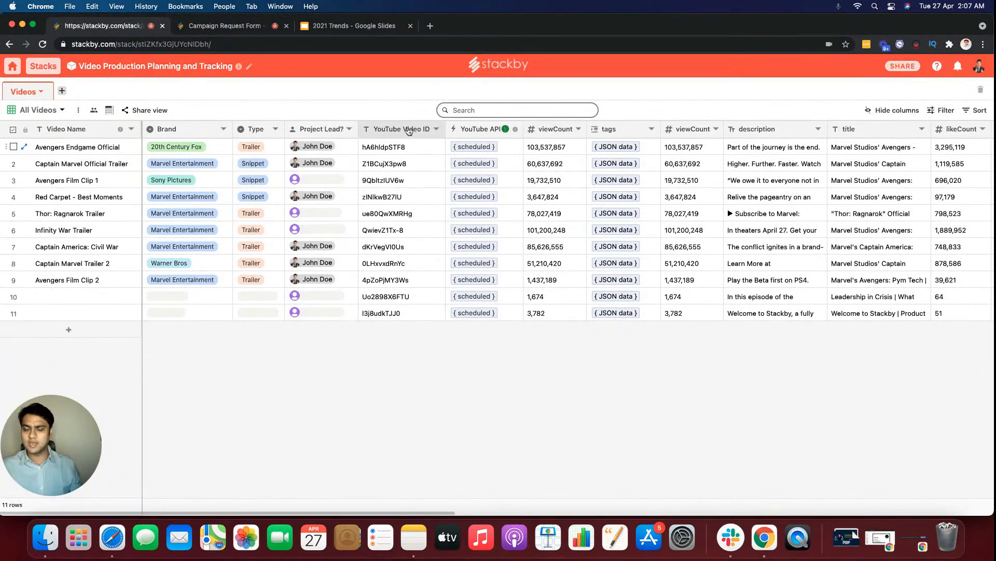
pyautogui.click(404, 151)
pyautogui.click(412, 193)
pyautogui.click(418, 253)
pyautogui.click(404, 307)
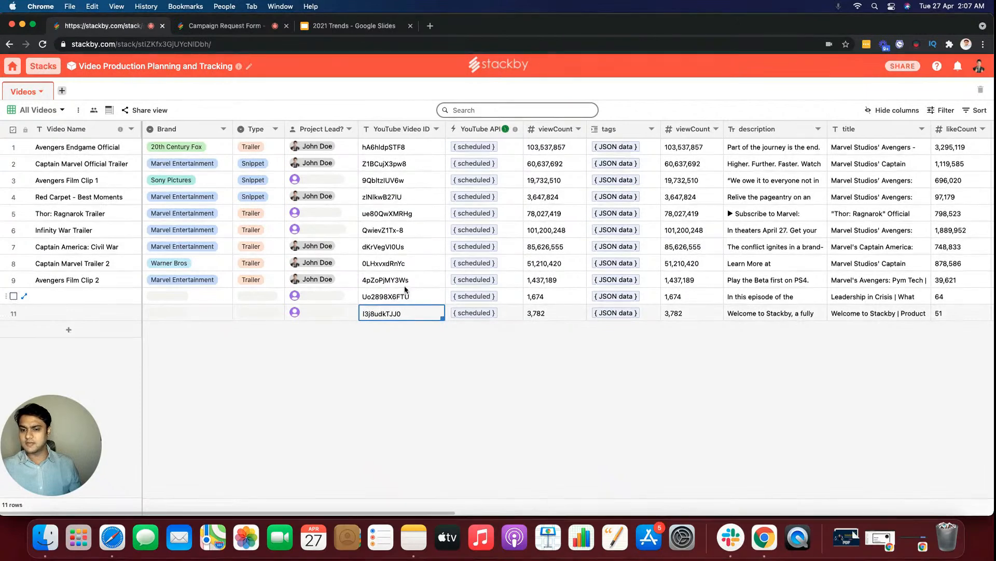
pyautogui.click(413, 280)
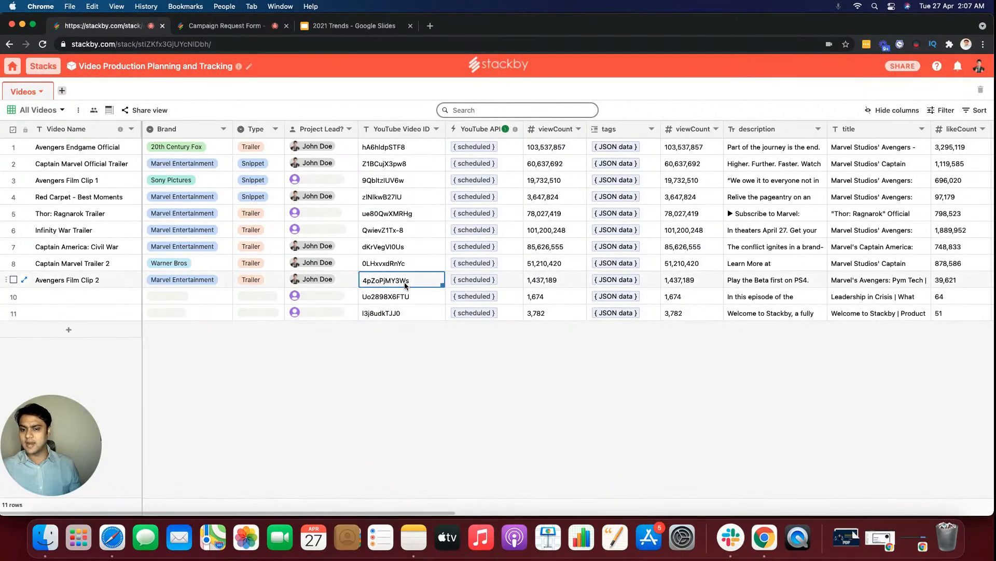
# Delete the daily refresh schedule of the YouTube API column and confirm the deletion.
pyautogui.click(506, 130)
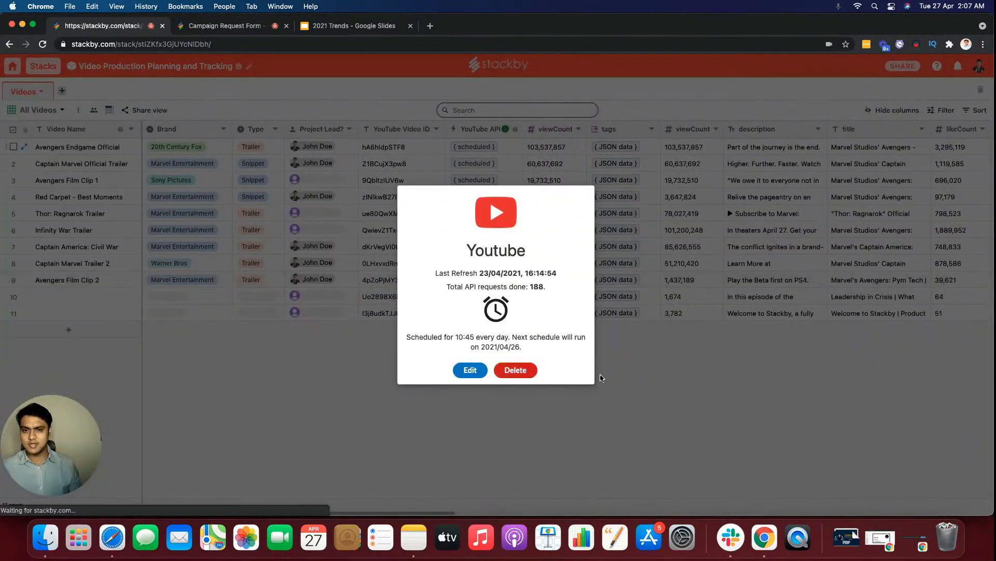
pyautogui.click(535, 371)
pyautogui.click(657, 372)
# Review the YouTube API column's services, keep Video Details with YouTube Video ID as reference column, and apply the settings.
pyautogui.doubleClick(482, 129)
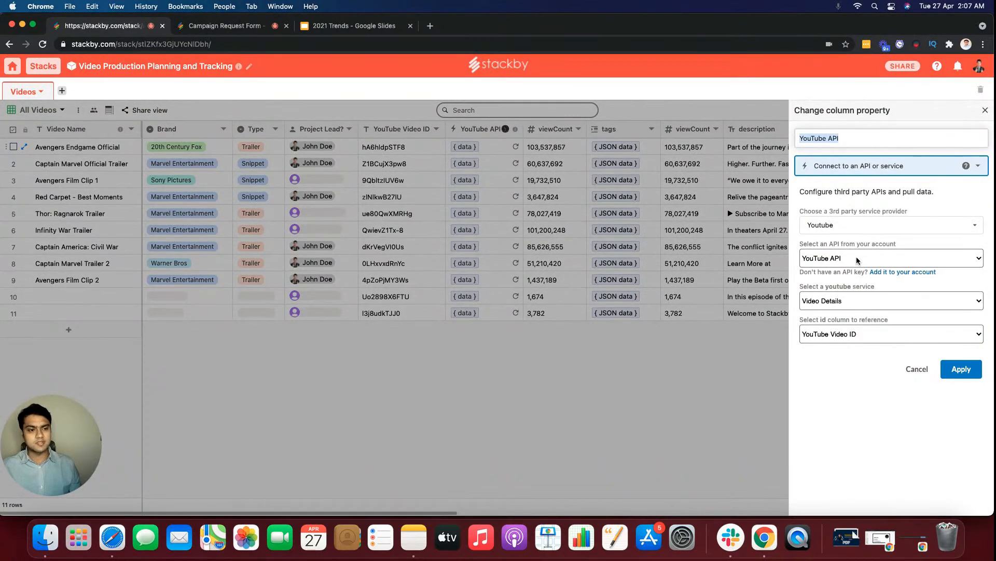
pyautogui.click(851, 297)
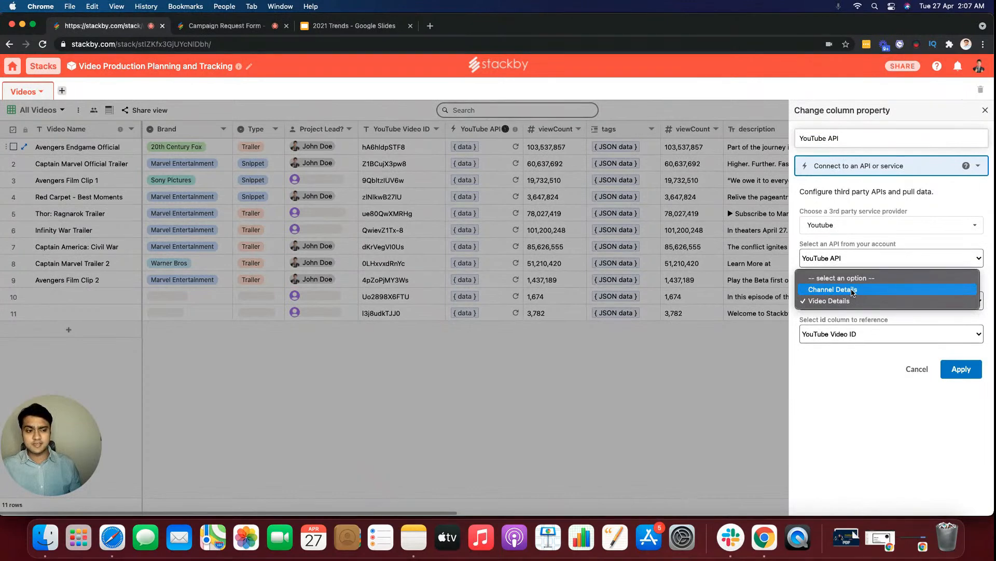
pyautogui.click(852, 300)
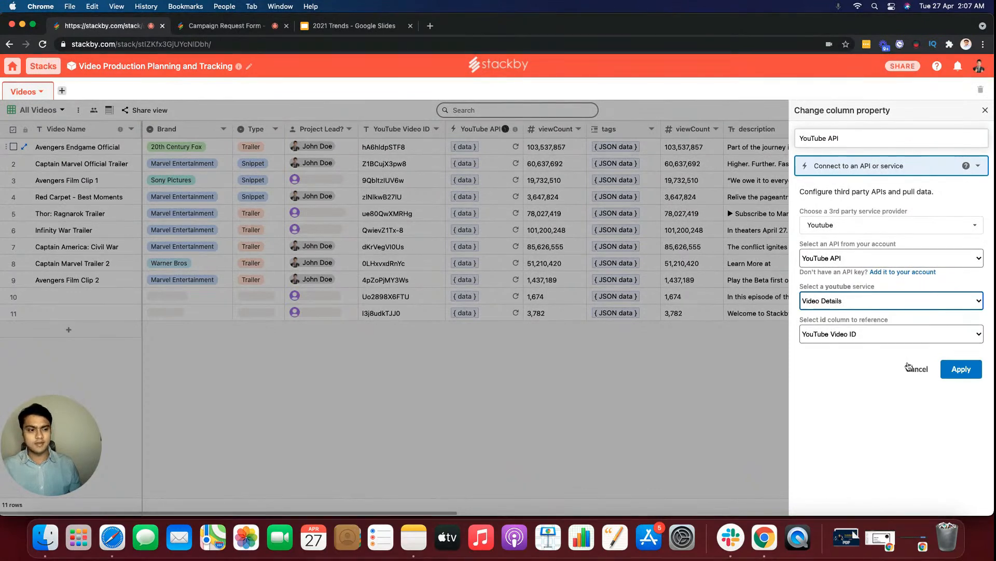
pyautogui.click(961, 368)
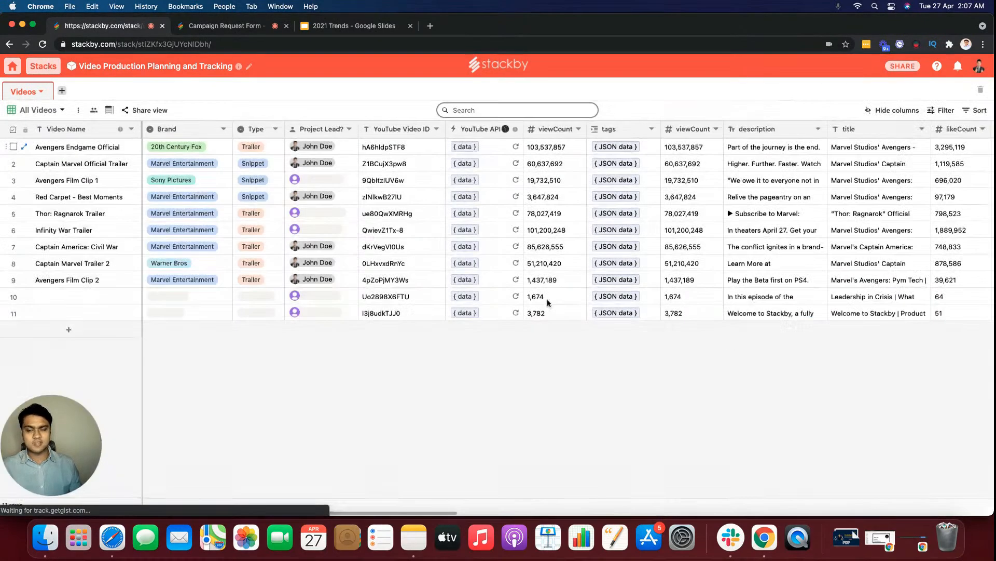
# Explore the Avengers Endgame row's YouTube data and select the title, description and tags fields for new columns.
pyautogui.click(468, 148)
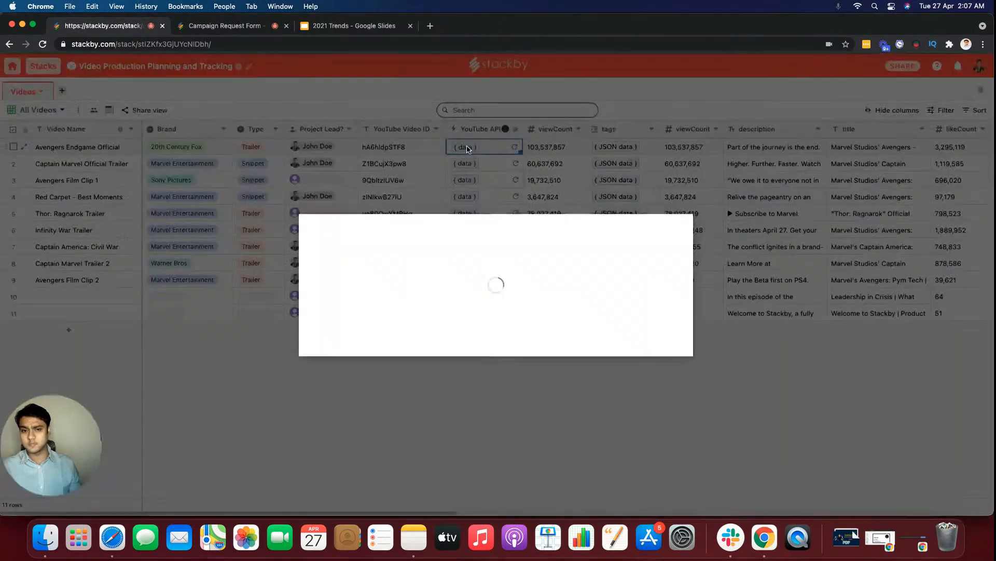
pyautogui.scroll(-3, 470, 253)
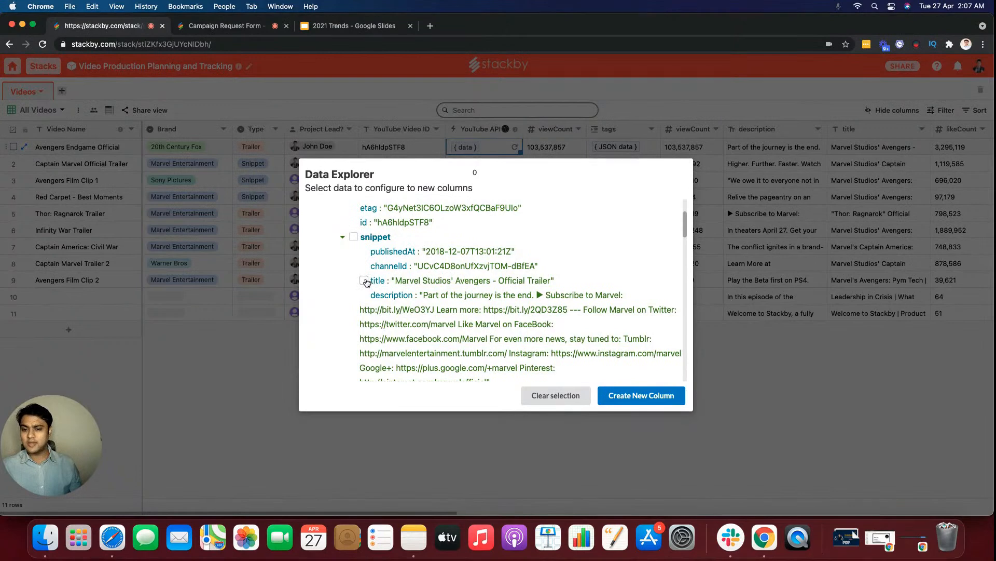
pyautogui.scroll(-1, 366, 284)
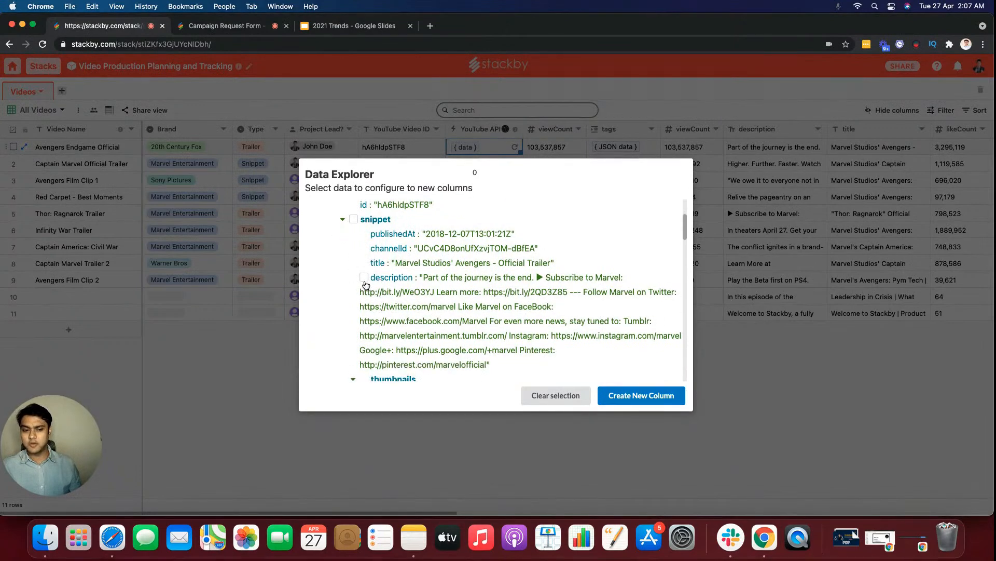
pyautogui.click(364, 263)
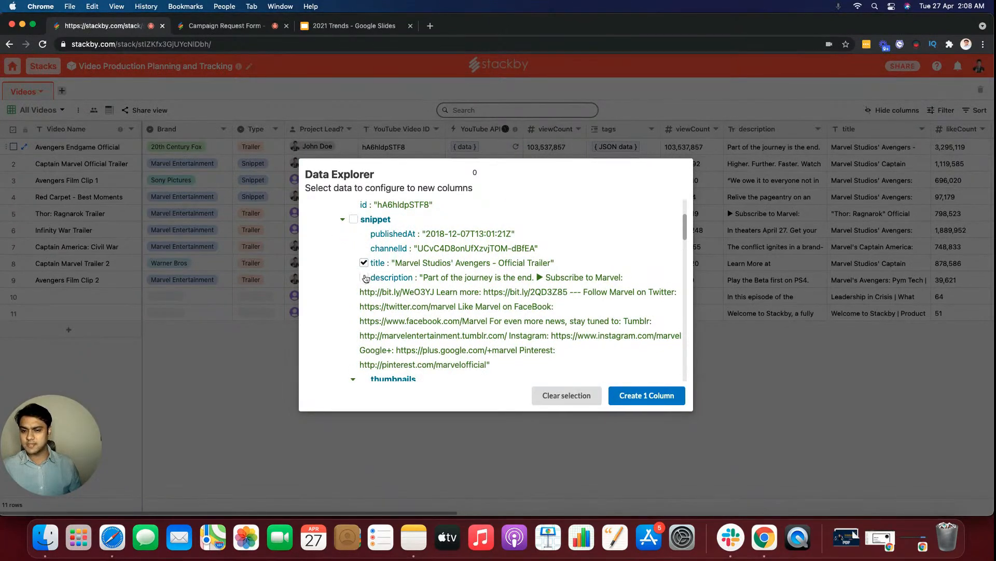
pyautogui.scroll(-10, 366, 282)
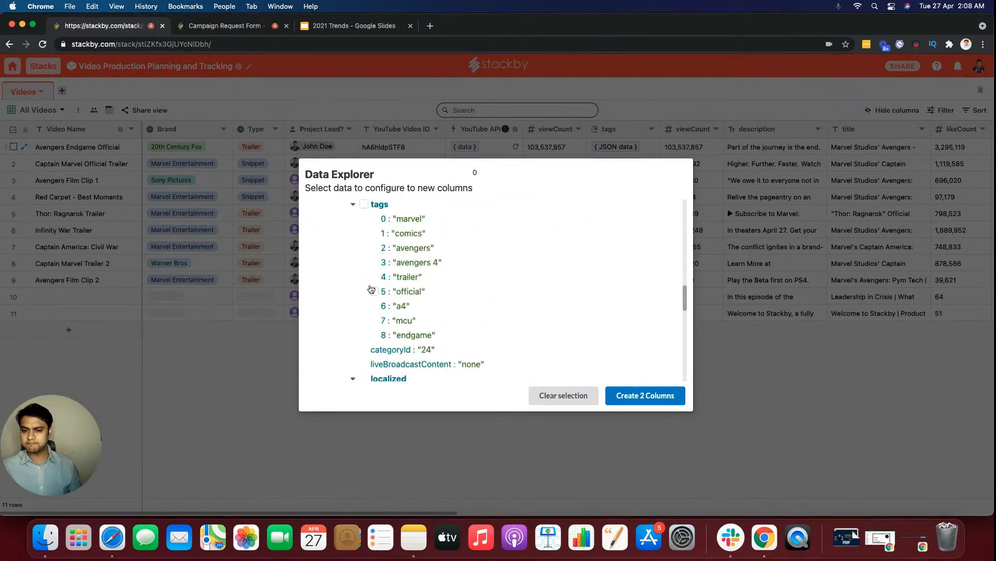
pyautogui.scroll(1, 371, 283)
pyautogui.click(364, 217)
# Add the viewCount, likeCount and dislikeCount statistics to the selection and create the six columns.
pyautogui.scroll(-5, 377, 323)
pyautogui.scroll(-8, 377, 323)
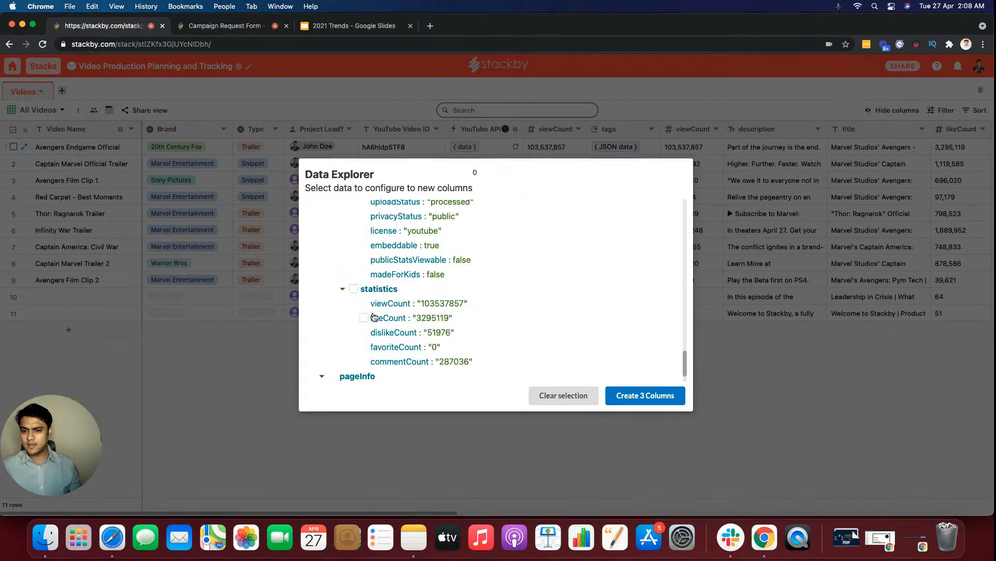
pyautogui.click(365, 304)
pyautogui.click(364, 318)
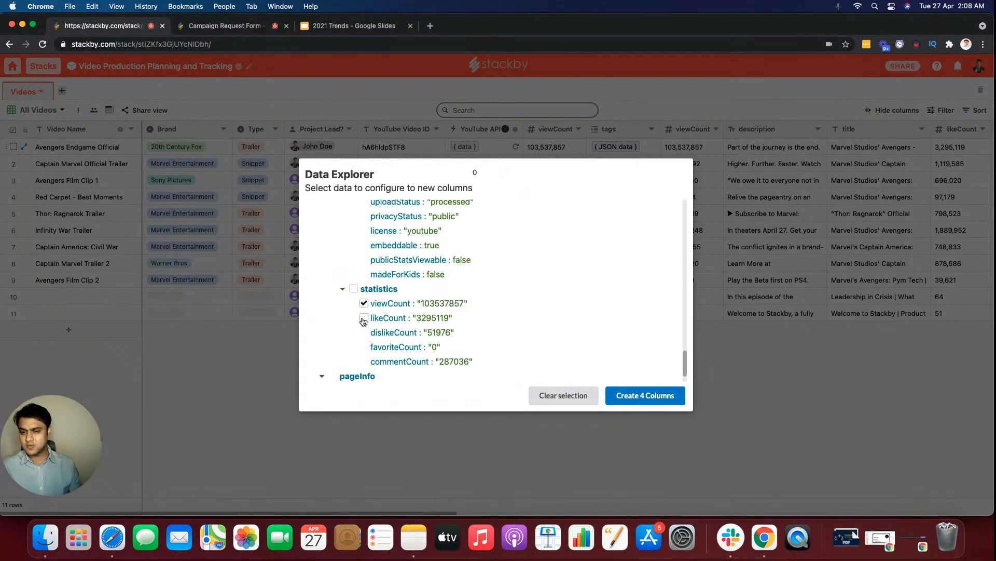
pyautogui.click(364, 332)
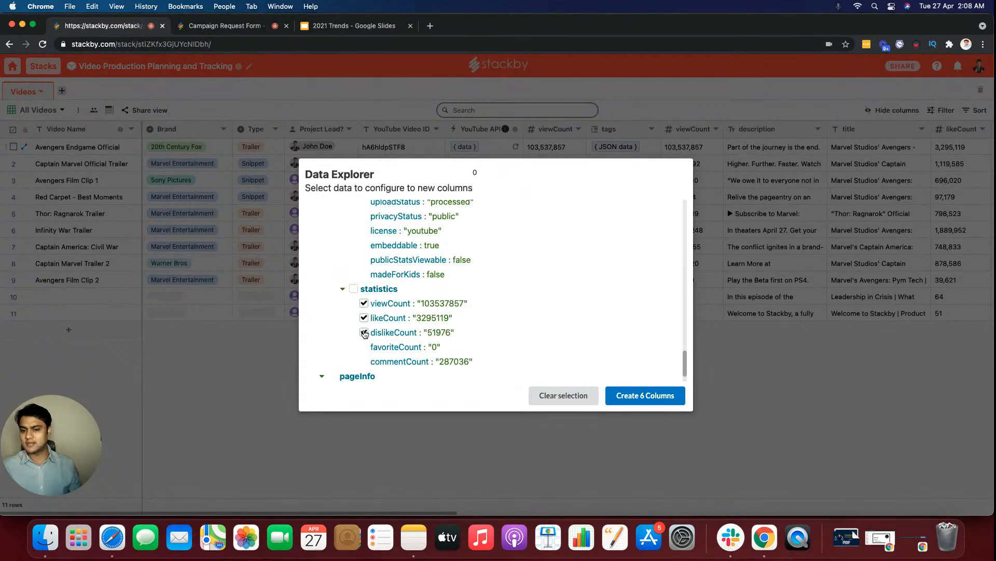
pyautogui.click(642, 399)
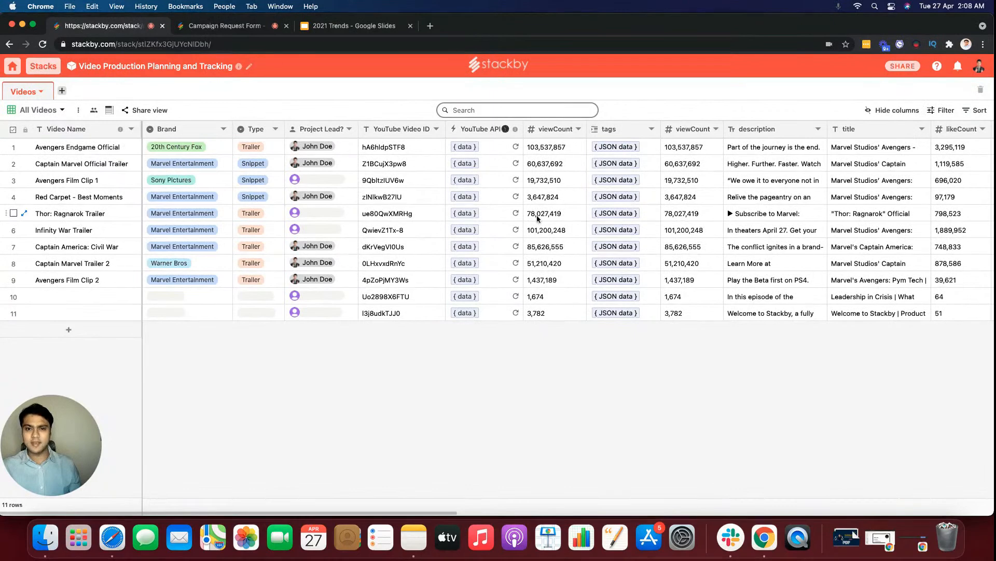
# Refresh the YouTube API data of the first four video rows and check the updated columns.
pyautogui.moveTo(496, 150); pyautogui.dragTo(494, 189)
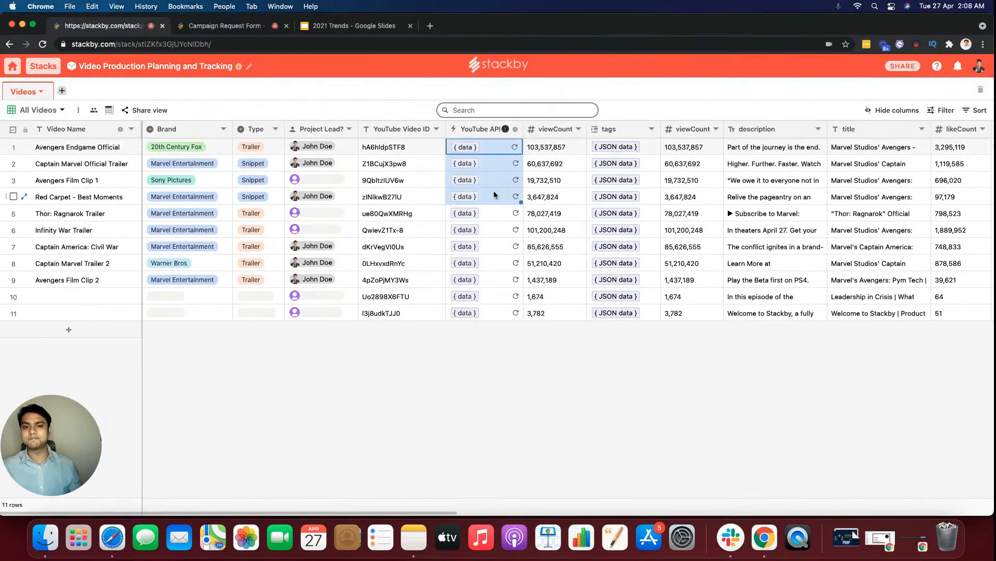
pyautogui.rightClick(496, 188)
pyautogui.press('Escape')
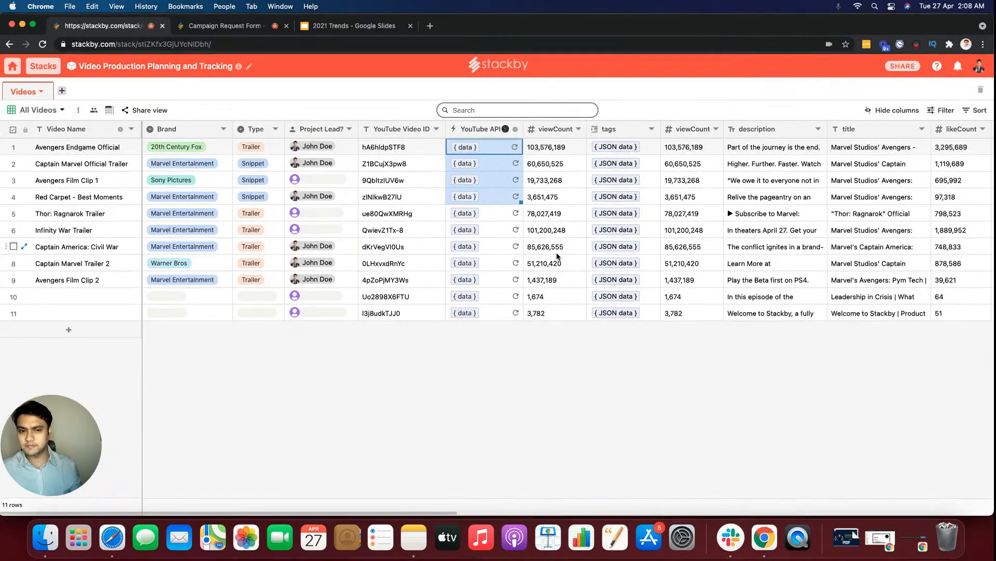
pyautogui.moveTo(445, 514); pyautogui.dragTo(502, 493)
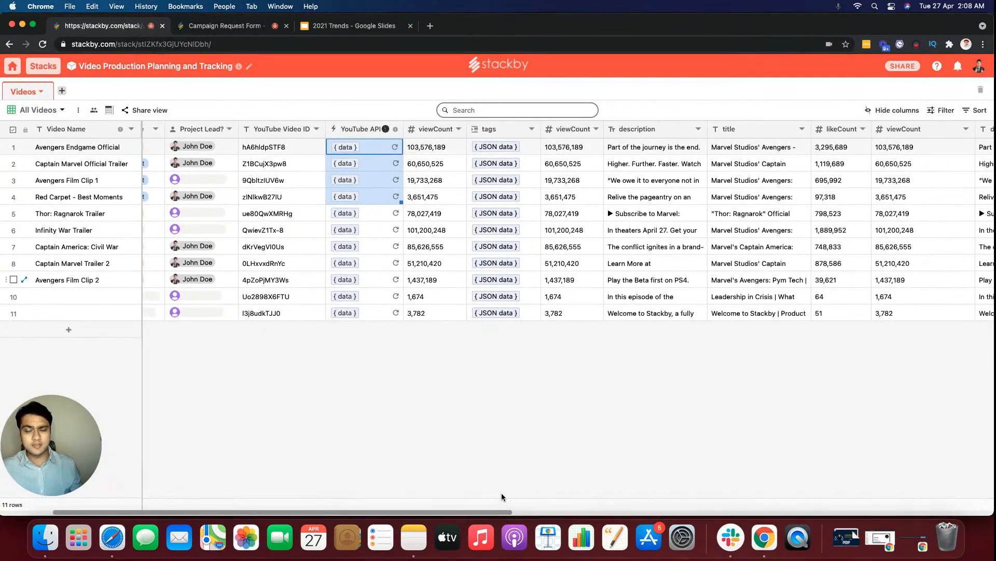
# Check the YouTube API column's automation settings, close them, and narrow the column.
pyautogui.click(373, 213)
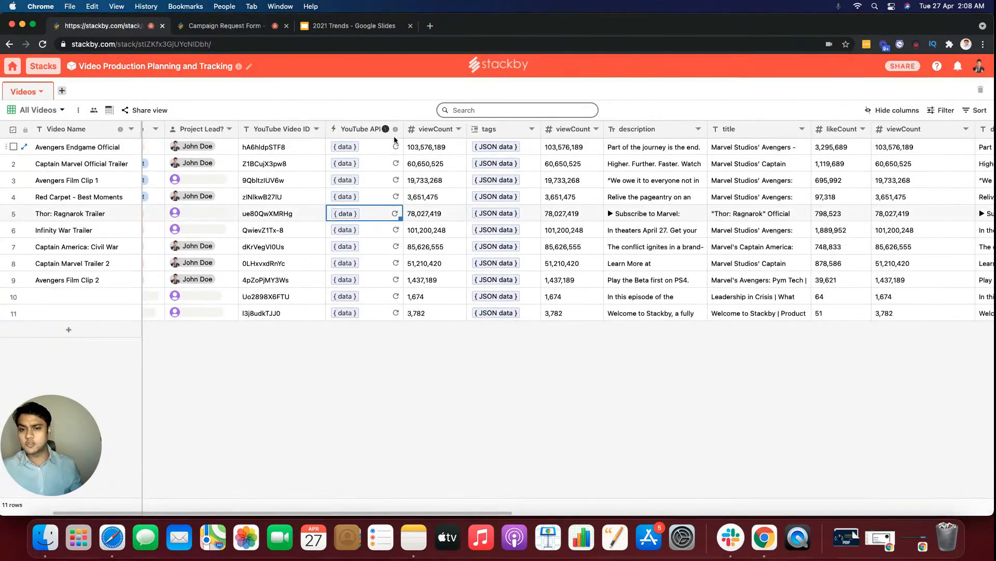
pyautogui.moveTo(403, 130); pyautogui.dragTo(415, 130)
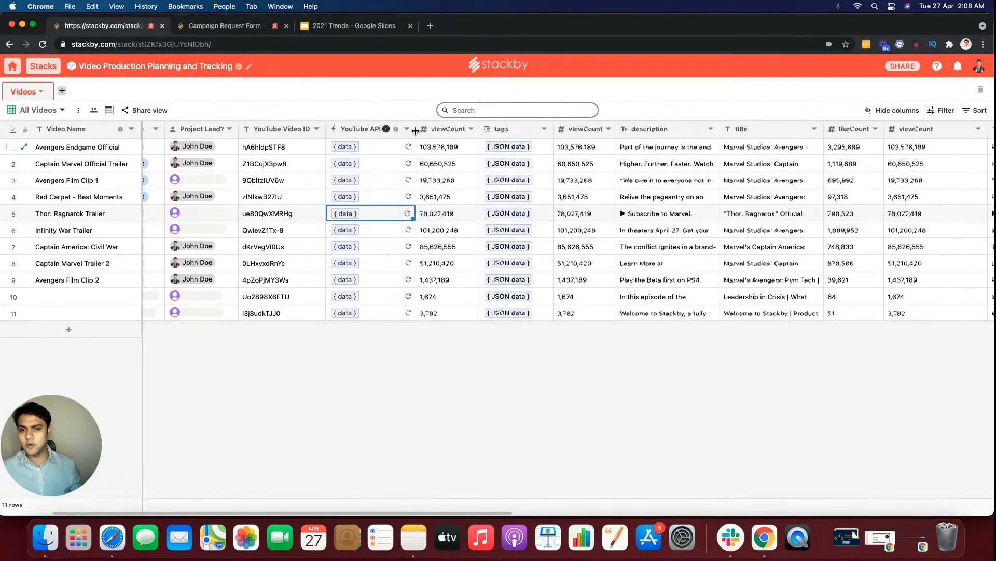
pyautogui.click(387, 129)
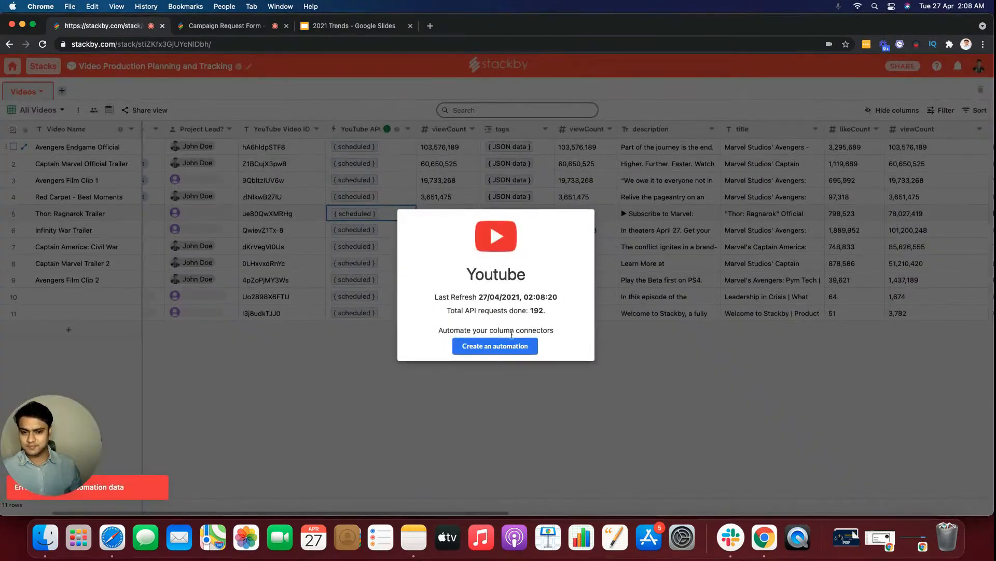
pyautogui.click(437, 374)
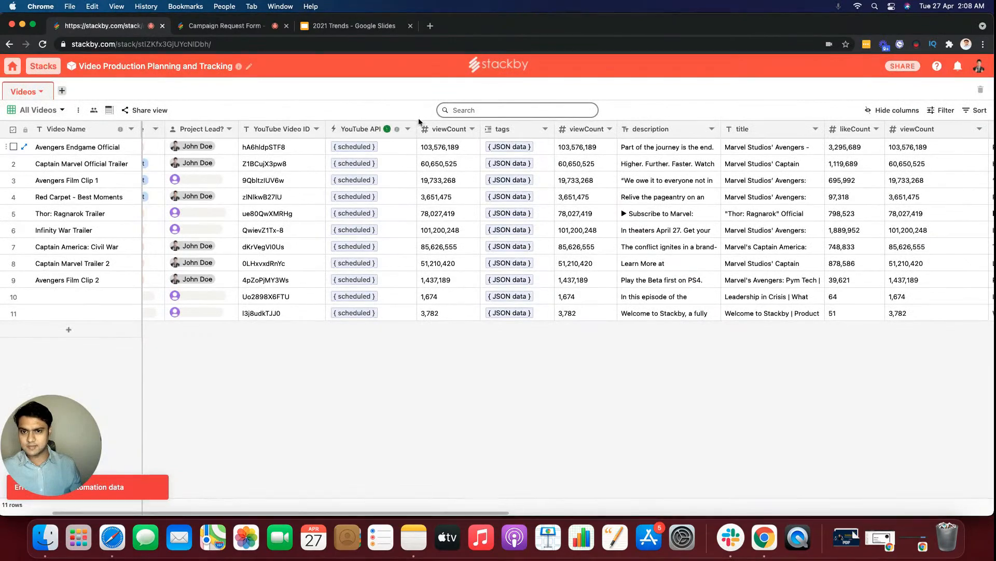
pyautogui.moveTo(416, 126); pyautogui.dragTo(388, 126)
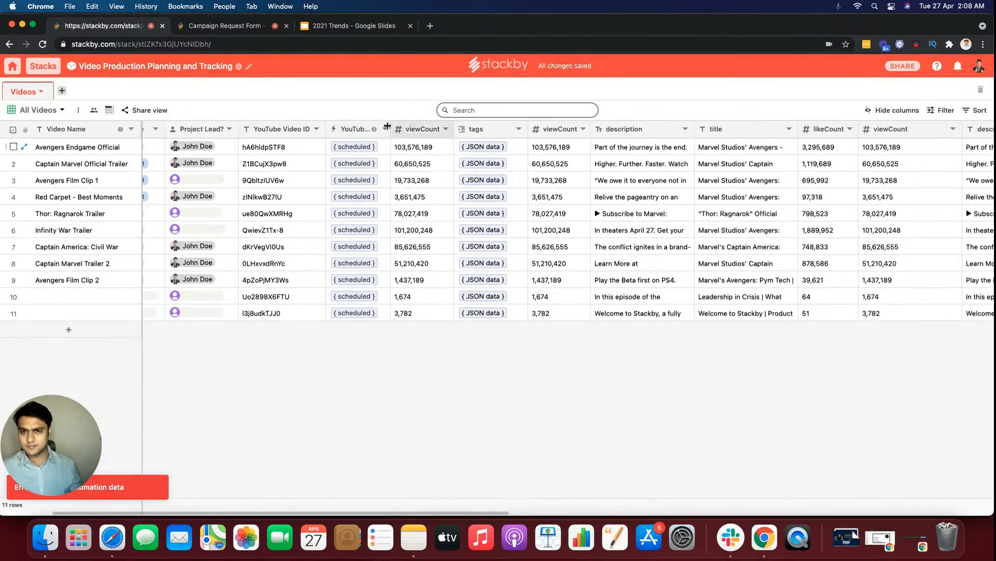
# Reload the stack and widen the YouTube API column until its full name and schedule indicator fit.
pyautogui.click(43, 45)
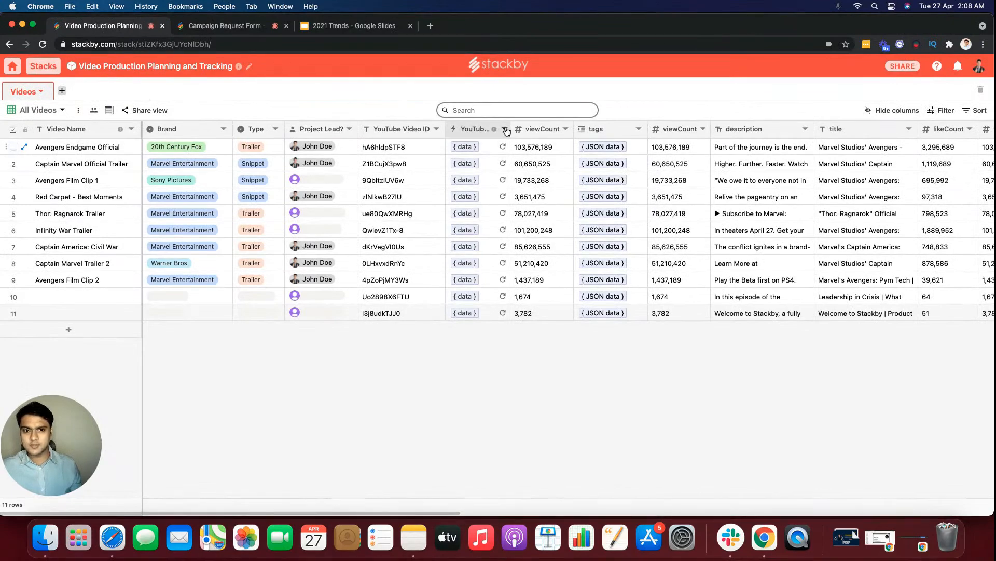
pyautogui.click(505, 130)
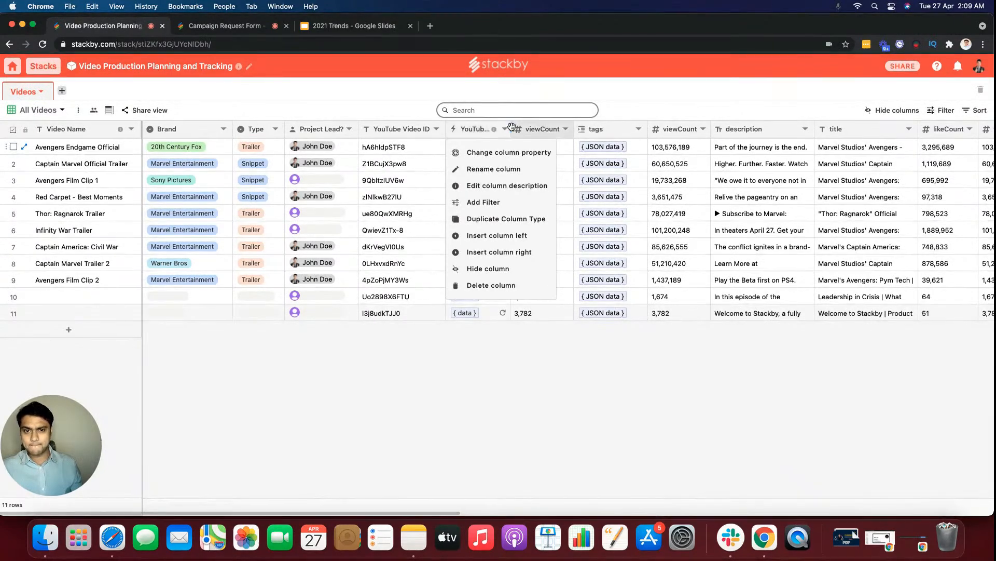
pyautogui.moveTo(510, 127); pyautogui.dragTo(552, 129)
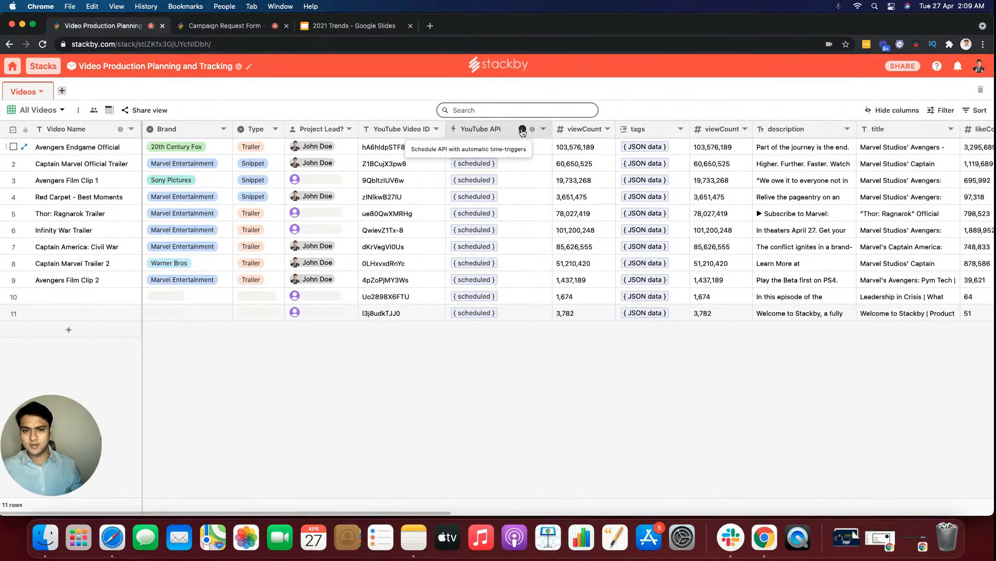
# Create an automation for the YouTube API column running every 3 days at 02:09, close its settings, and narrow the column.
pyautogui.click(522, 129)
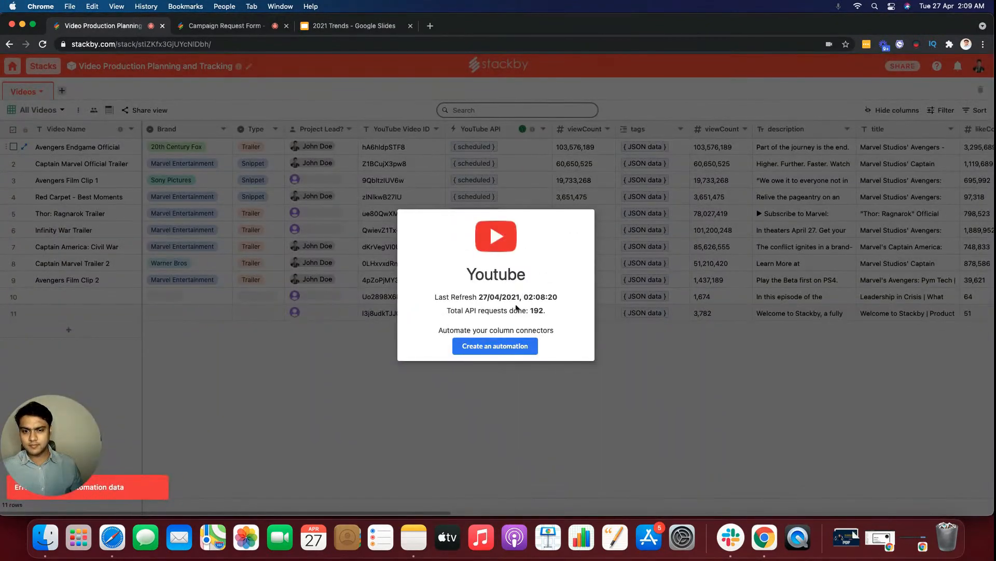
pyautogui.click(506, 346)
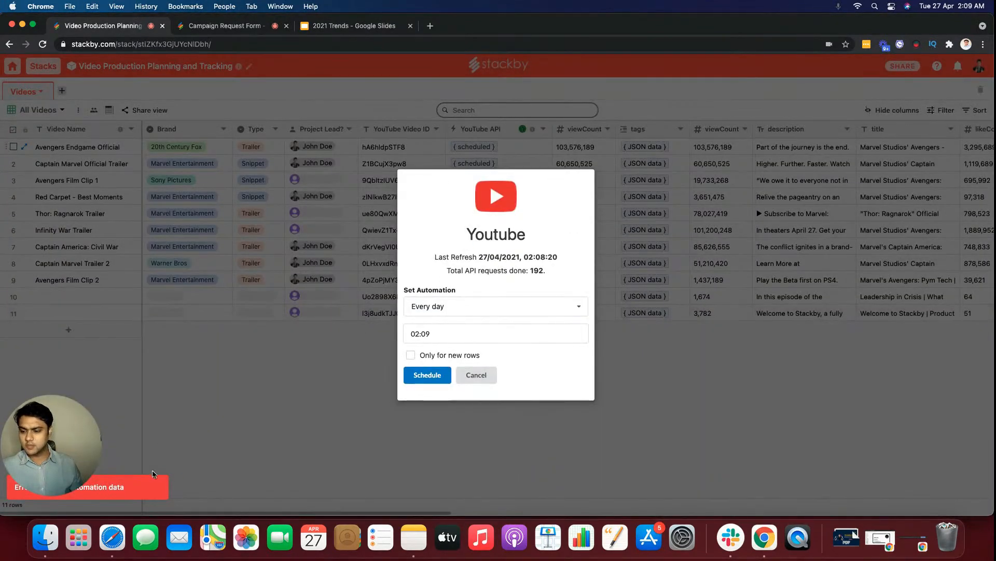
pyautogui.click(468, 309)
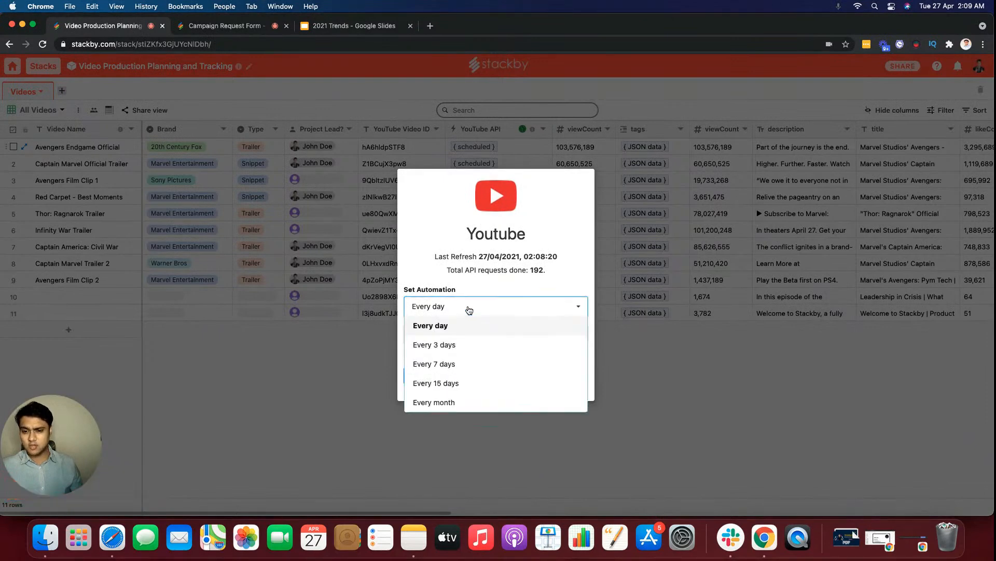
pyautogui.click(463, 364)
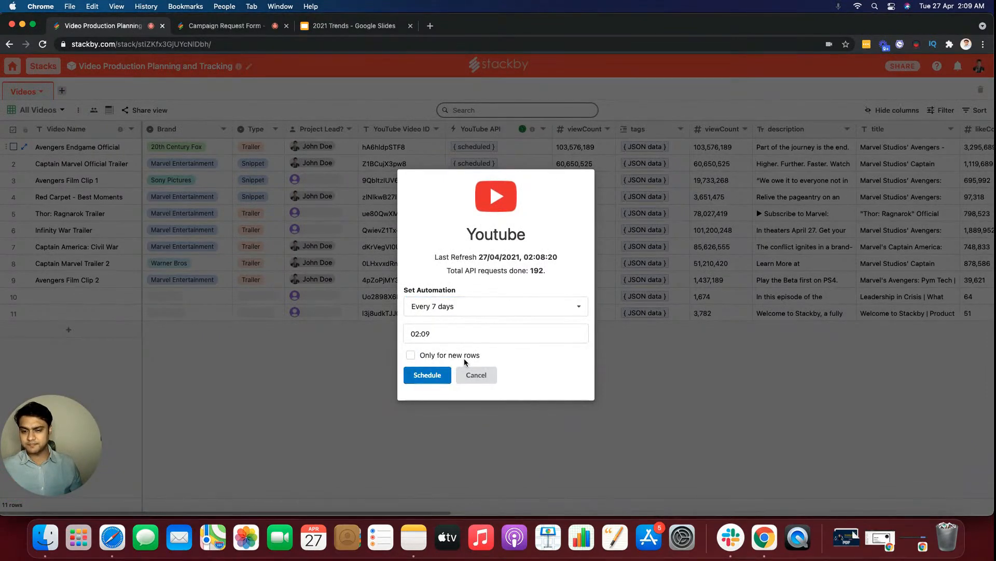
pyautogui.click(472, 312)
pyautogui.click(461, 344)
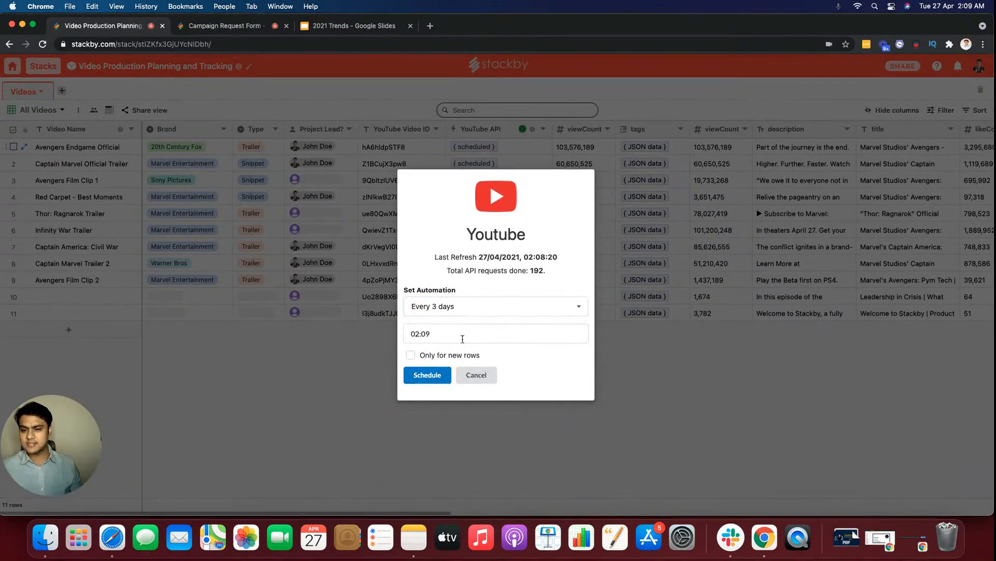
pyautogui.click(437, 378)
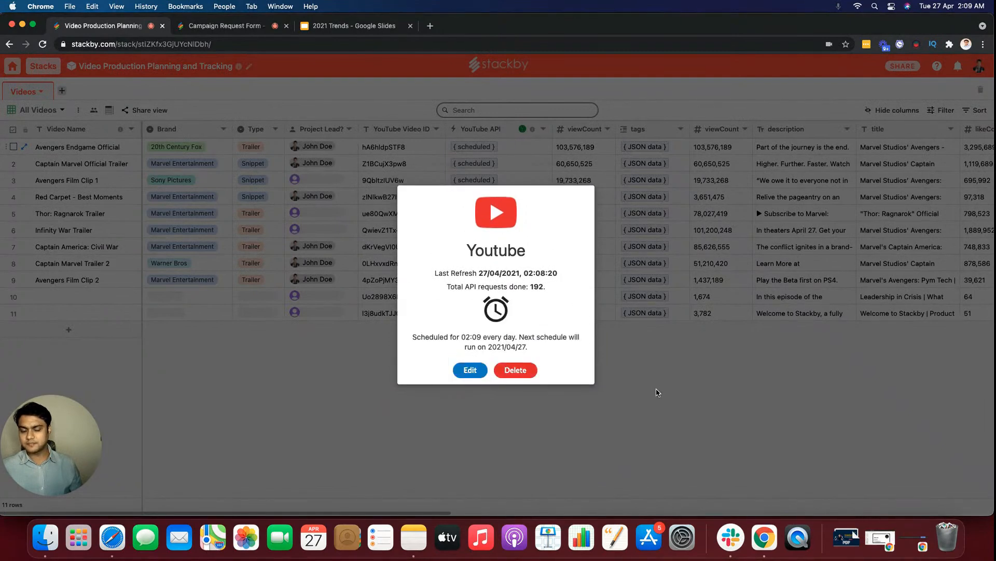
pyautogui.click(656, 393)
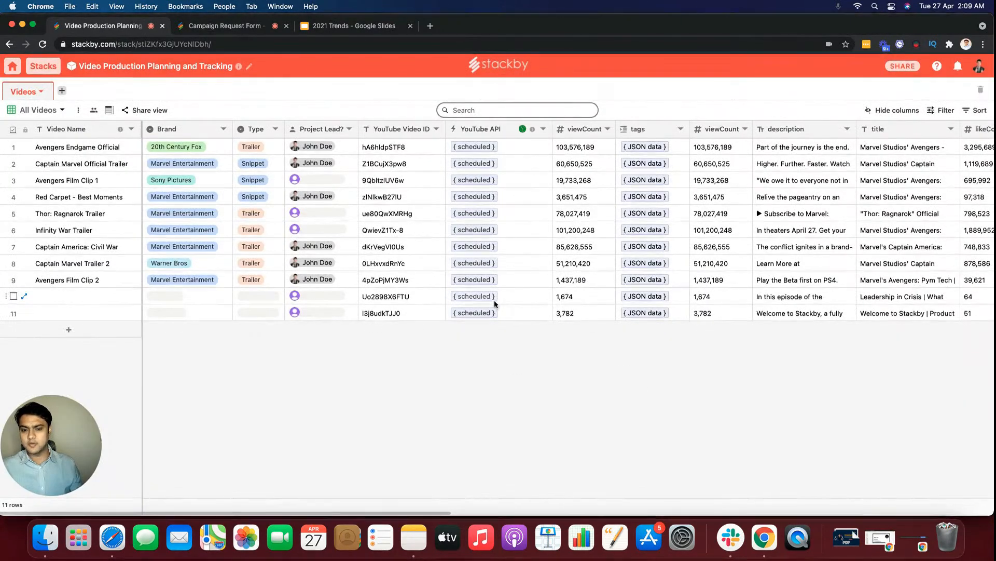
pyautogui.moveTo(552, 130); pyautogui.dragTo(526, 131)
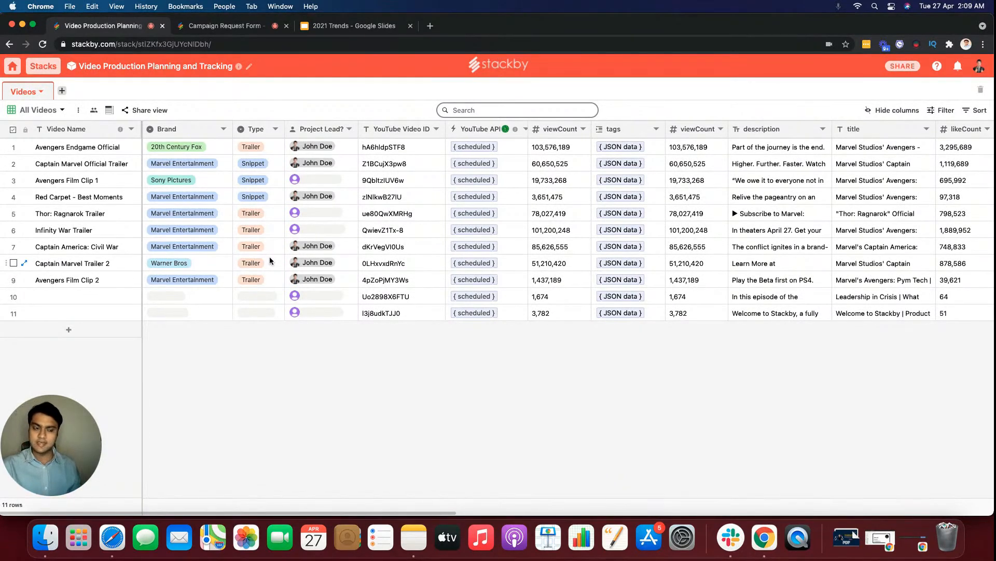
# Open the Google Analytics Reporting Dashboard stack from the dashboard and examine the view IDs in its Sessions view.
pyautogui.click(12, 66)
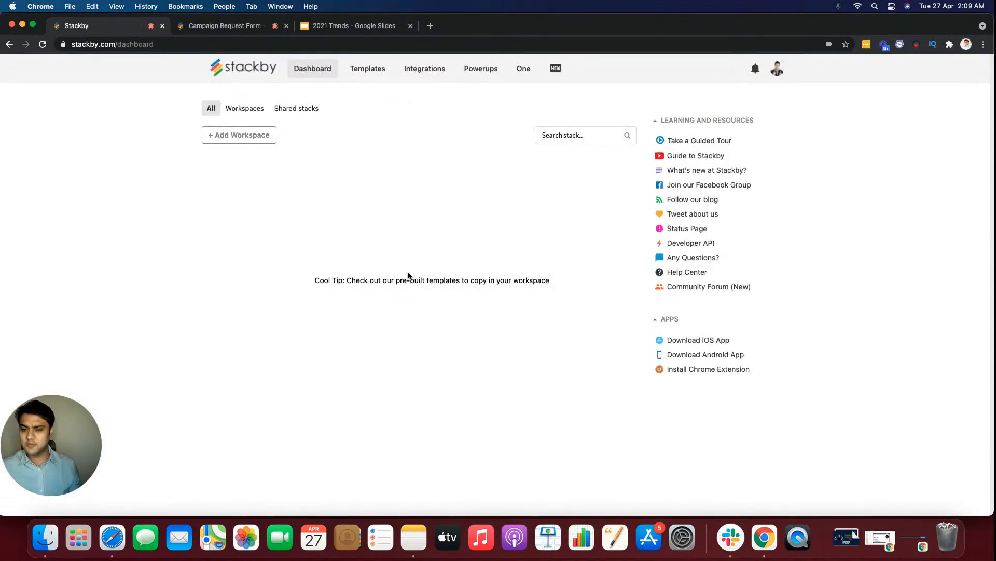
pyautogui.scroll(-15, 410, 285)
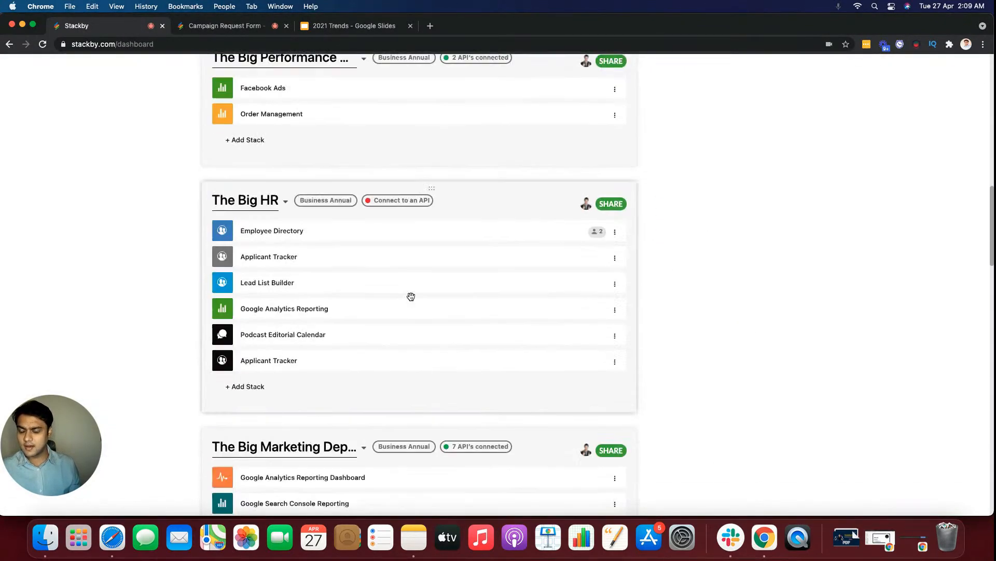
pyautogui.scroll(-3, 411, 296)
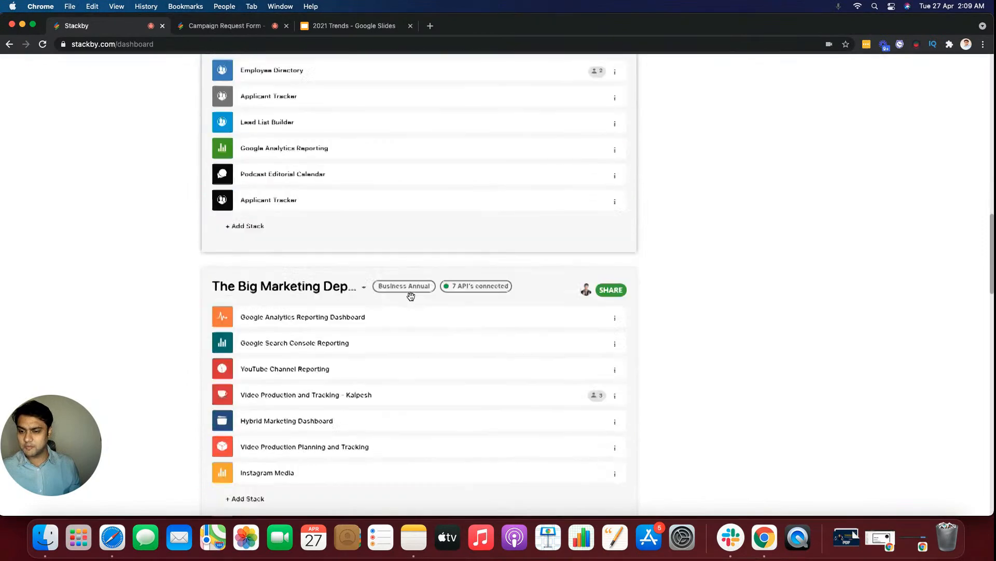
pyautogui.click(398, 319)
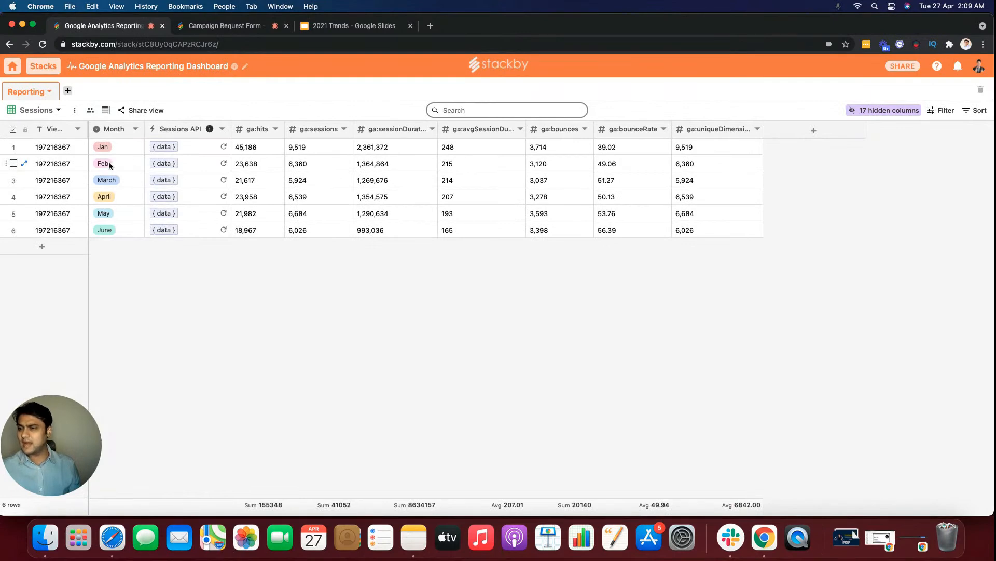
pyautogui.moveTo(84, 151); pyautogui.dragTo(75, 222)
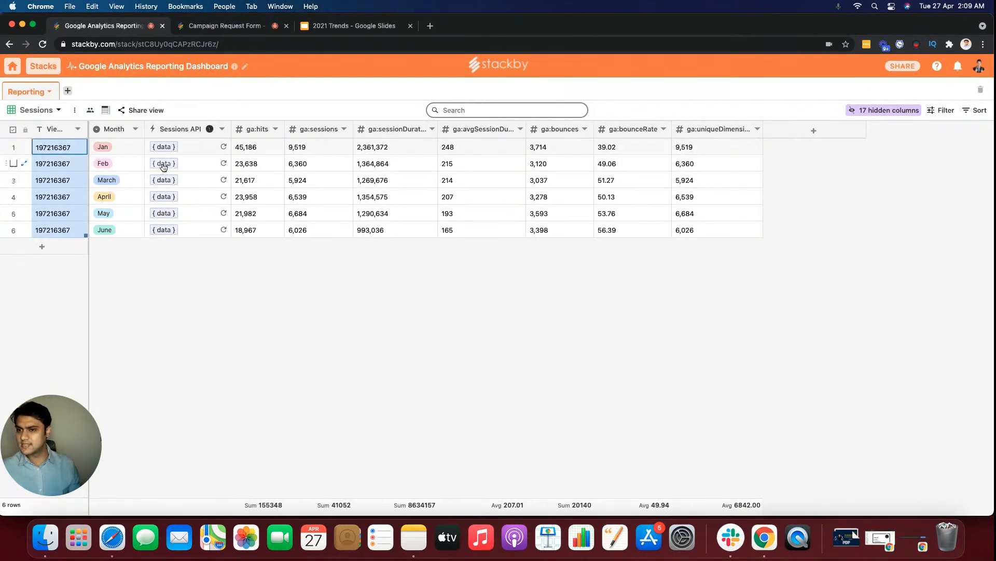
# Switch to the Reporting Controls view and examine the View ID, Month and Start columns.
pyautogui.click(57, 110)
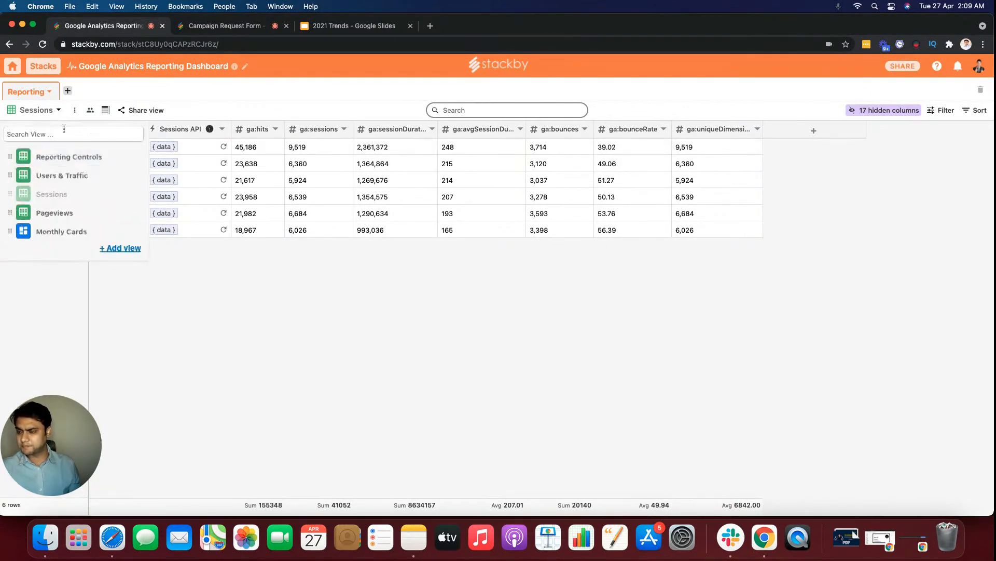
pyautogui.click(69, 157)
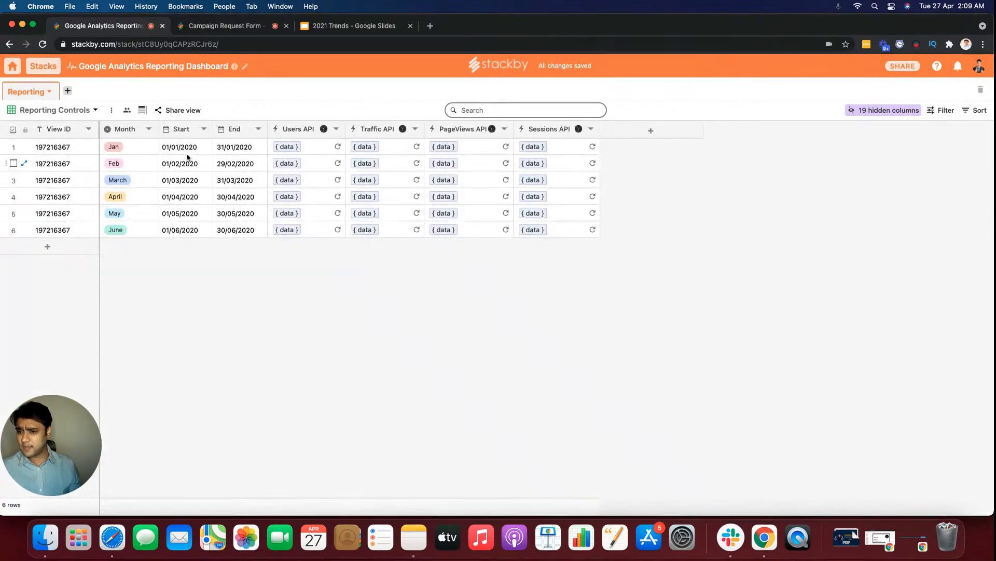
pyautogui.moveTo(86, 152); pyautogui.dragTo(91, 211)
pyautogui.click(139, 152)
pyautogui.click(188, 147)
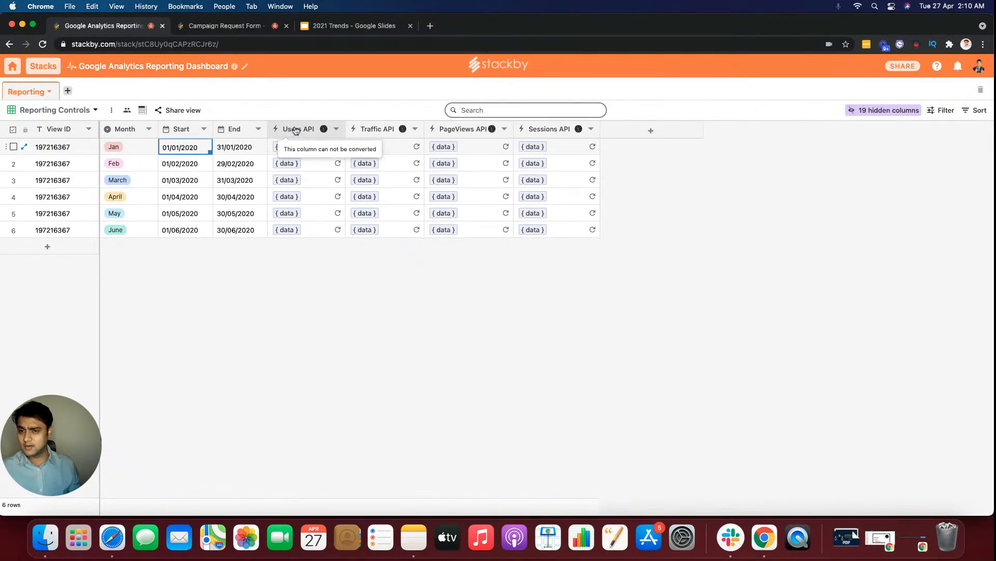
# Review the Users API column's Google Analytics configuration, close it, and show the Users & Traffic view.
pyautogui.doubleClick(296, 131)
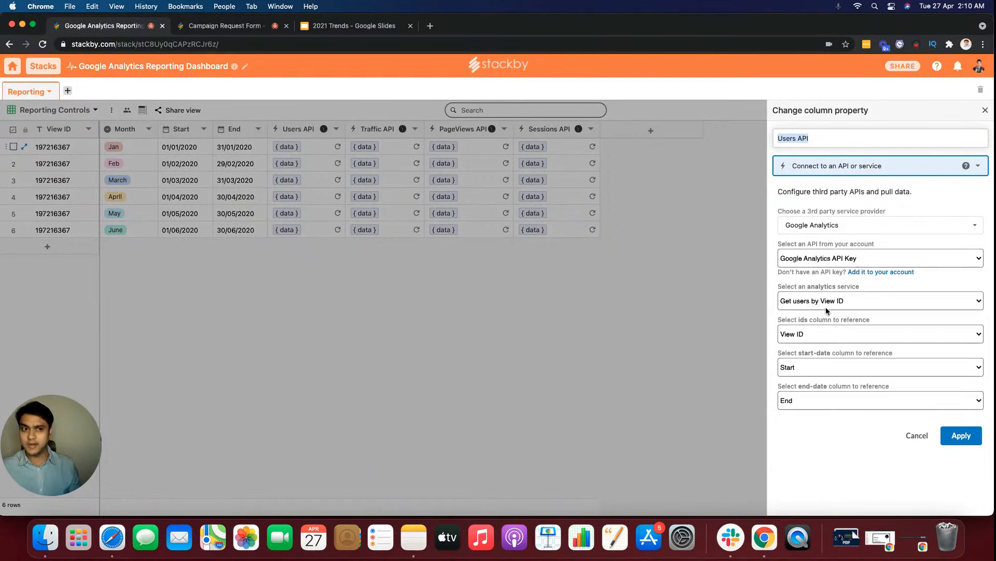
pyautogui.click(985, 112)
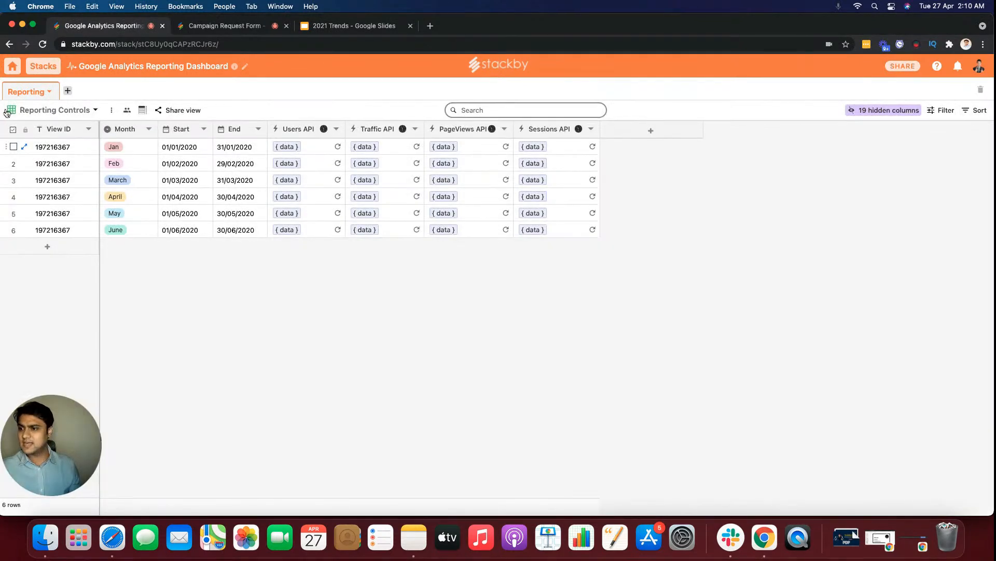
pyautogui.click(95, 110)
pyautogui.click(78, 178)
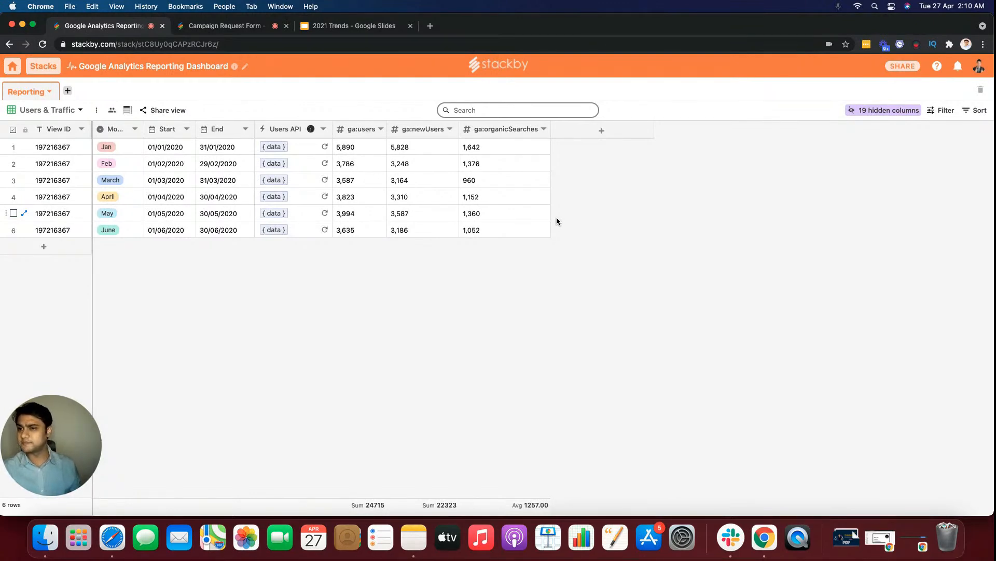
# Return to the dashboard and open the Facebook Ads stack.
pyautogui.click(14, 68)
pyautogui.scroll(-15, 497, 287)
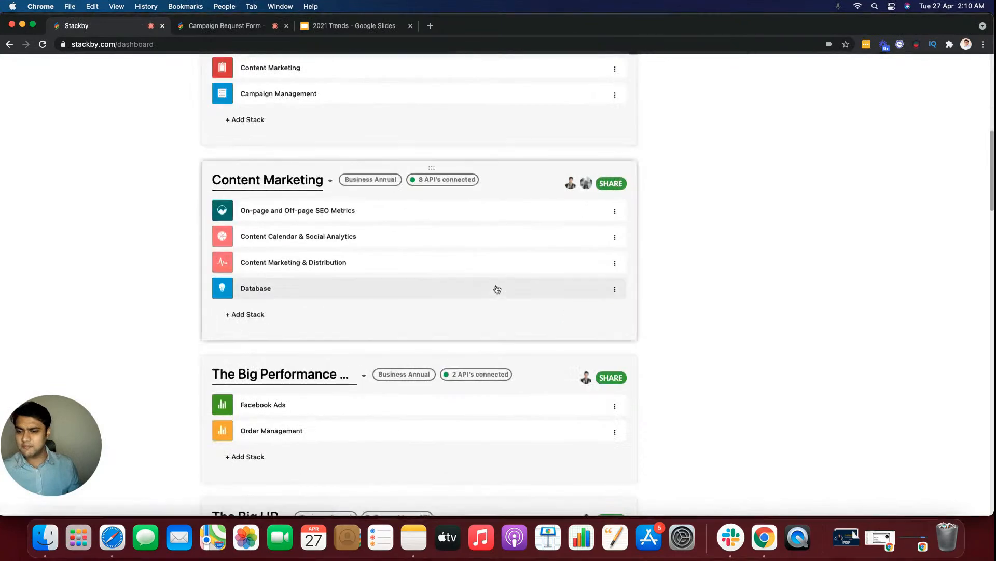
pyautogui.click(378, 223)
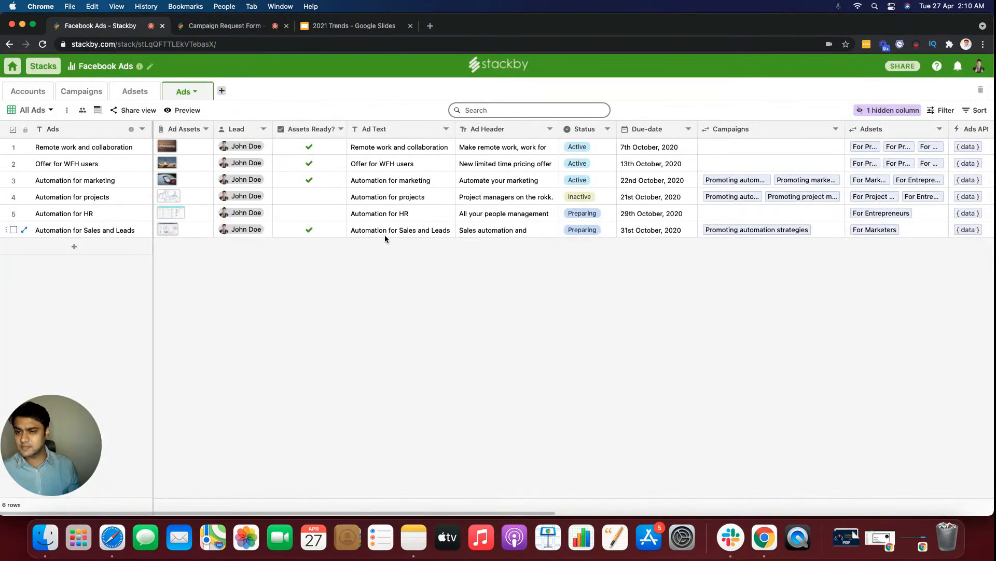
# Show the Campaigns table and review its campaign IDs and the Campaign API column's Facebook Ads configuration.
pyautogui.click(80, 92)
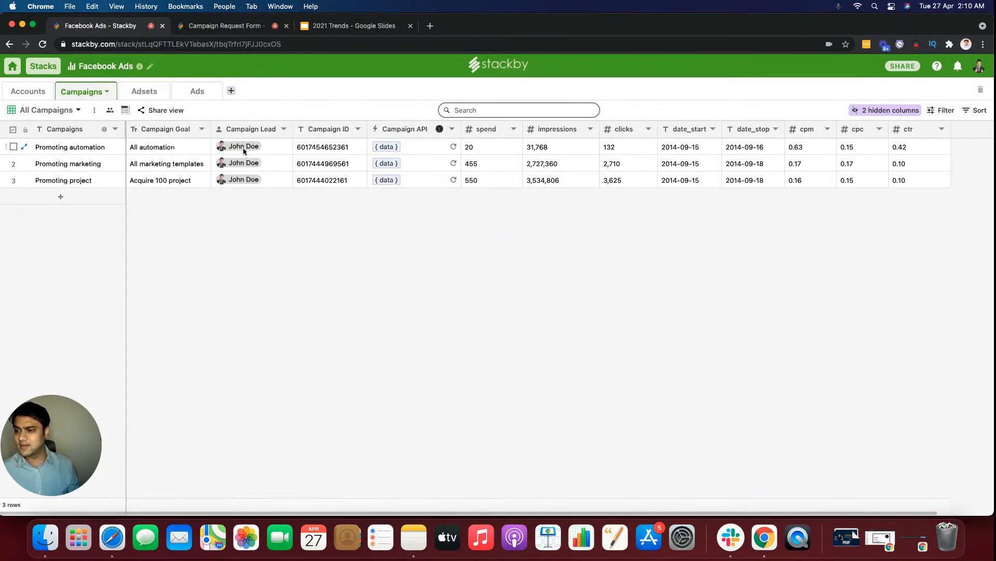
pyautogui.moveTo(340, 150); pyautogui.dragTo(336, 198)
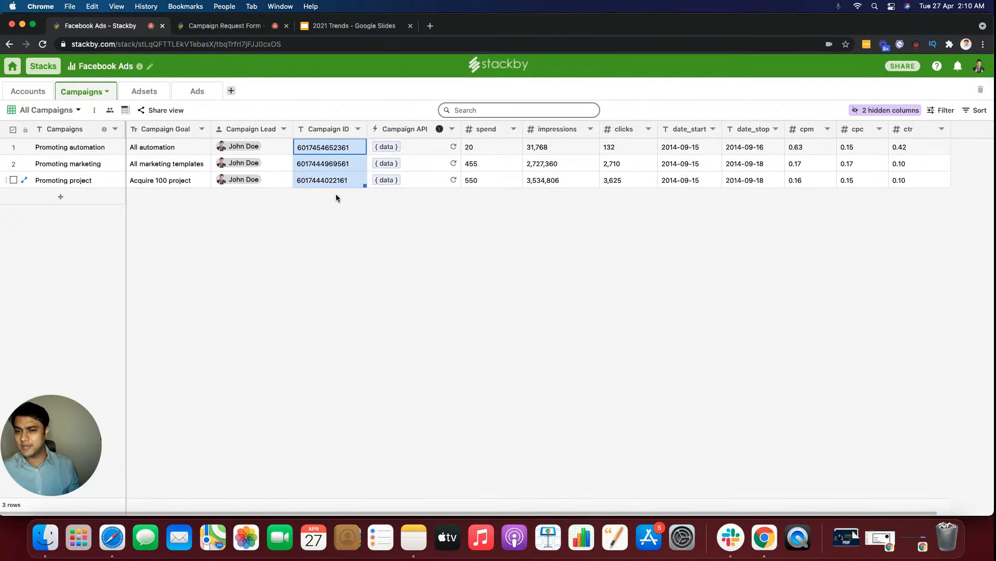
pyautogui.doubleClick(401, 129)
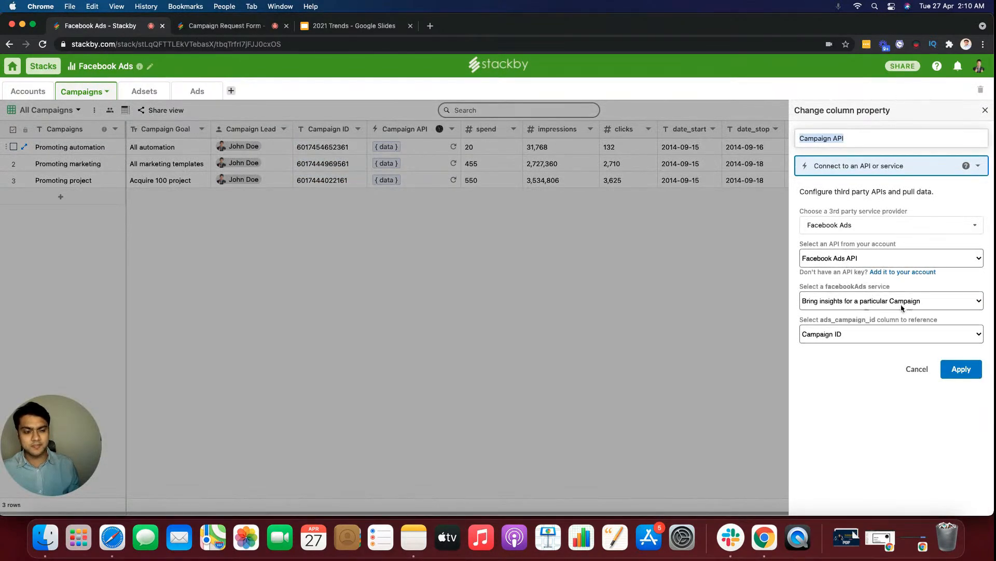
pyautogui.click(986, 113)
# Examine the API data available for the Promoting automation campaign in the Data Explorer, then close it without creating columns.
pyautogui.click(387, 146)
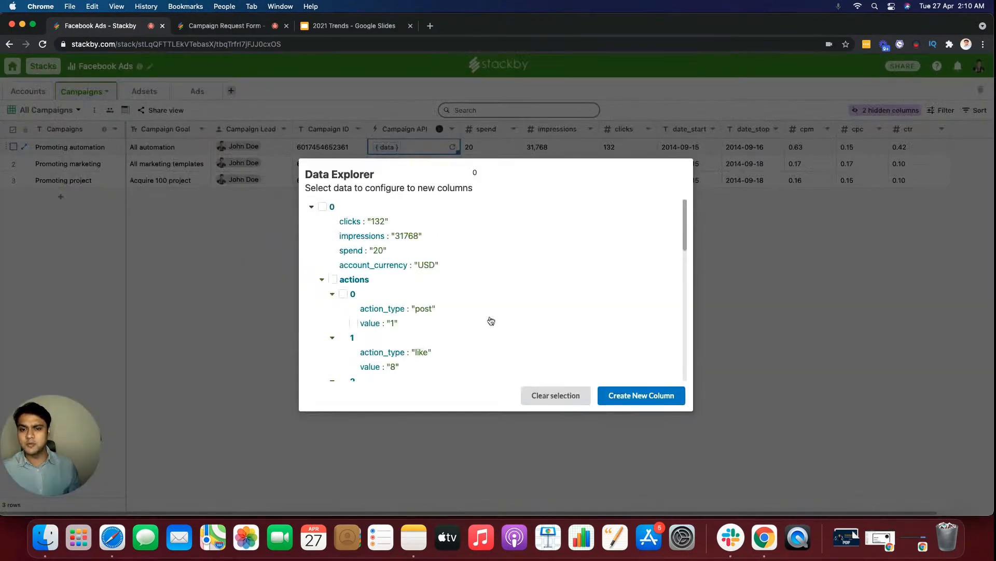
pyautogui.scroll(-10, 457, 312)
pyautogui.scroll(-6, 455, 310)
pyautogui.scroll(-2, 385, 336)
pyautogui.scroll(15, 393, 350)
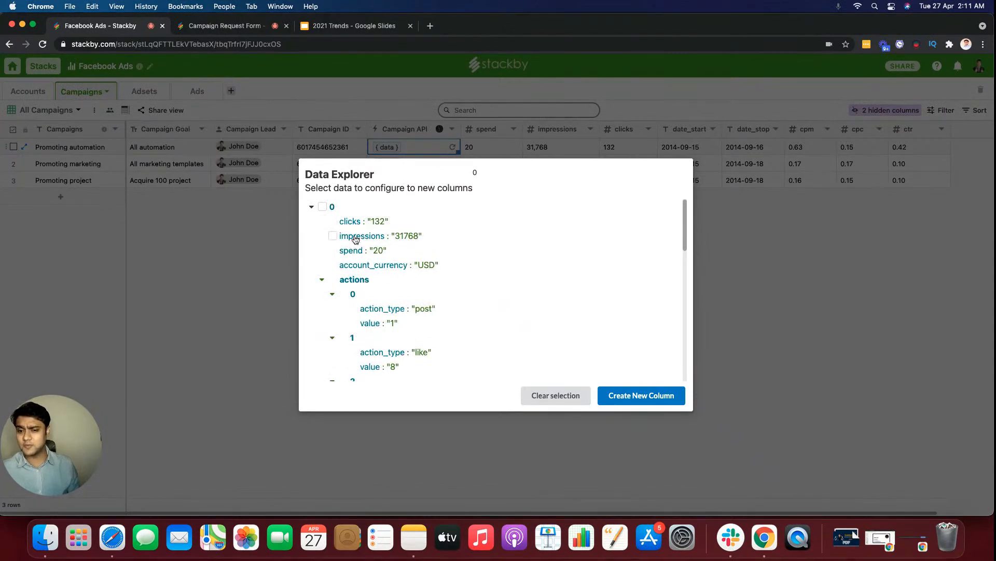
pyautogui.click(798, 275)
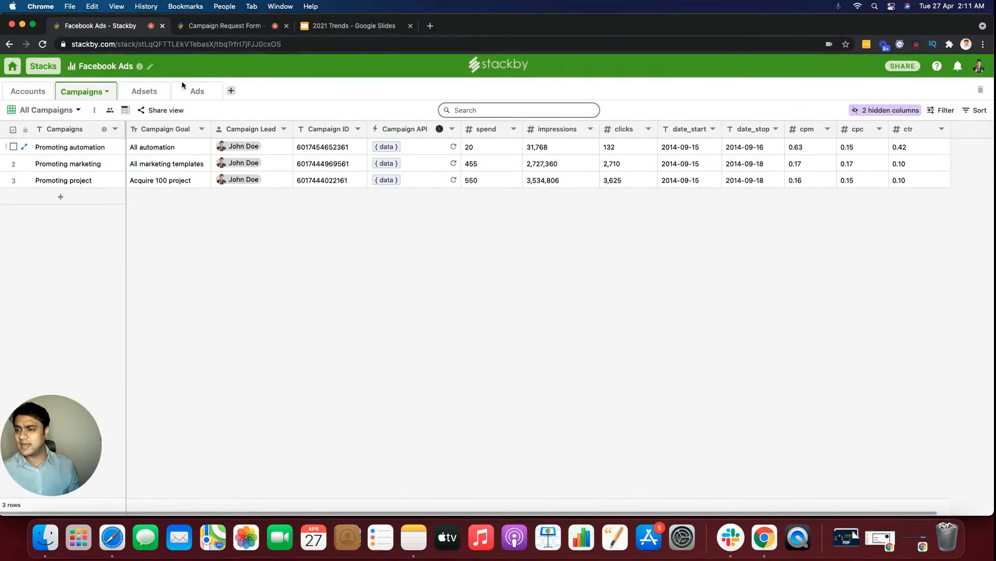
# Look through the Adsets, Ads and Accounts tables of the Facebook Ads stack.
pyautogui.click(145, 92)
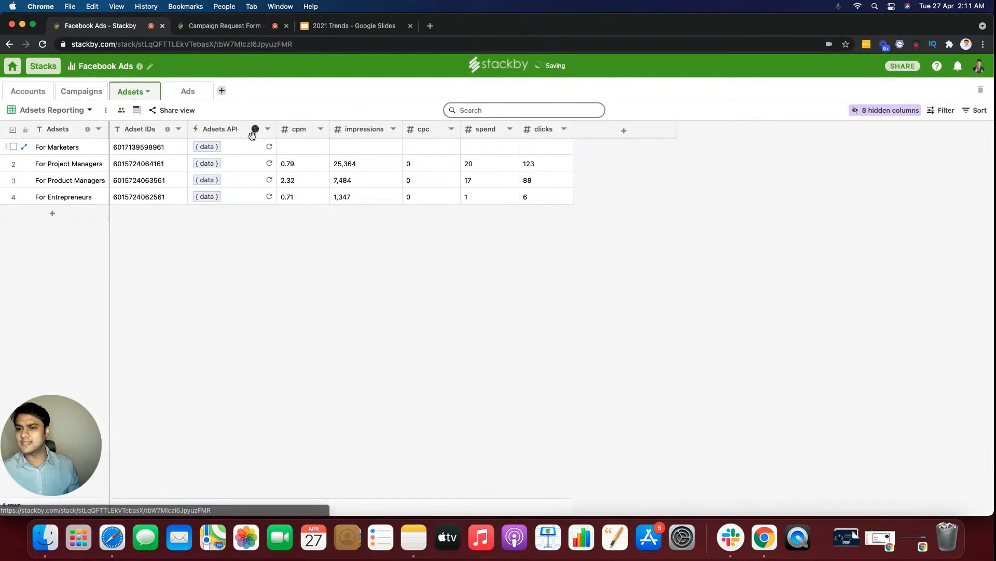
pyautogui.click(188, 91)
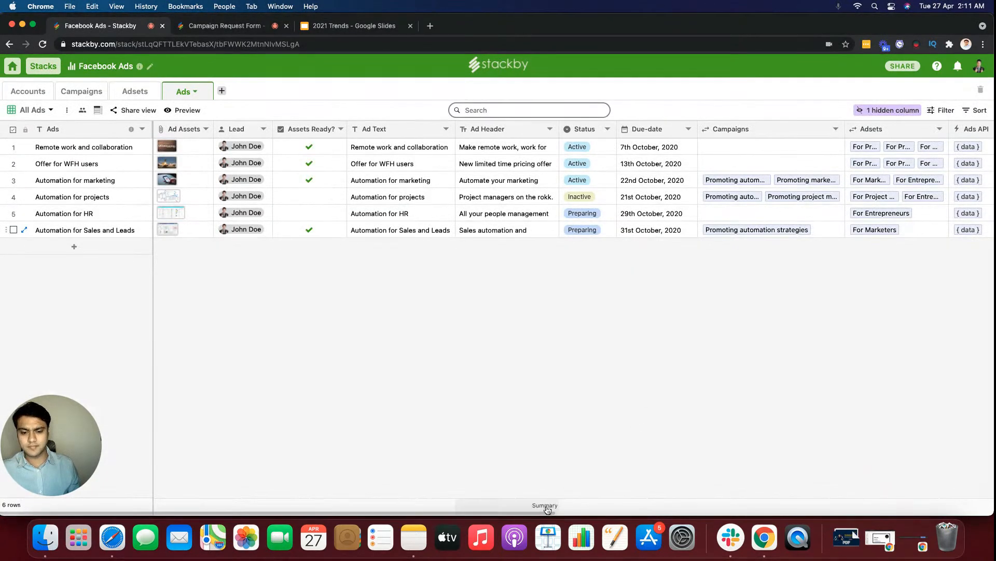
pyautogui.moveTo(547, 513); pyautogui.dragTo(310, 415)
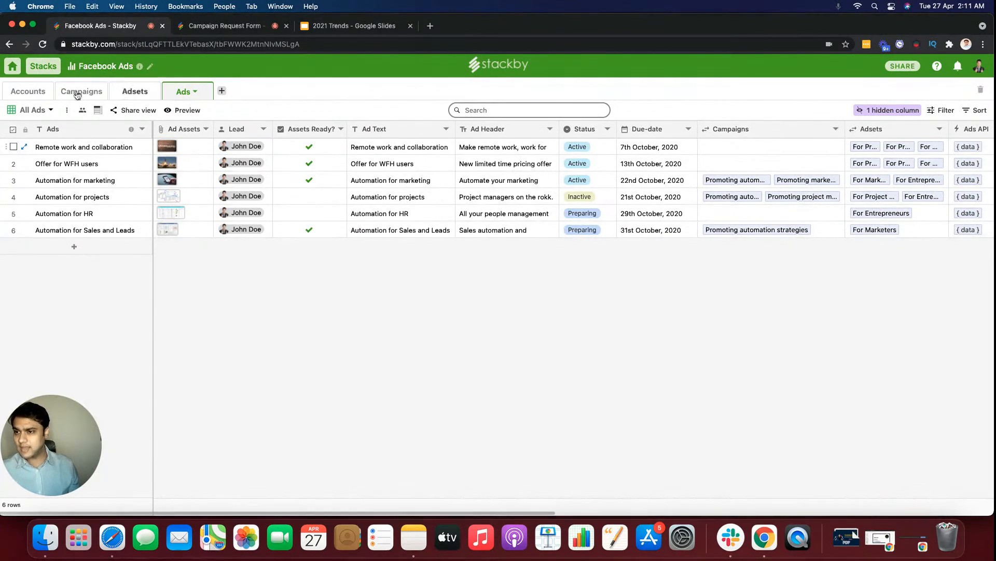
pyautogui.click(42, 98)
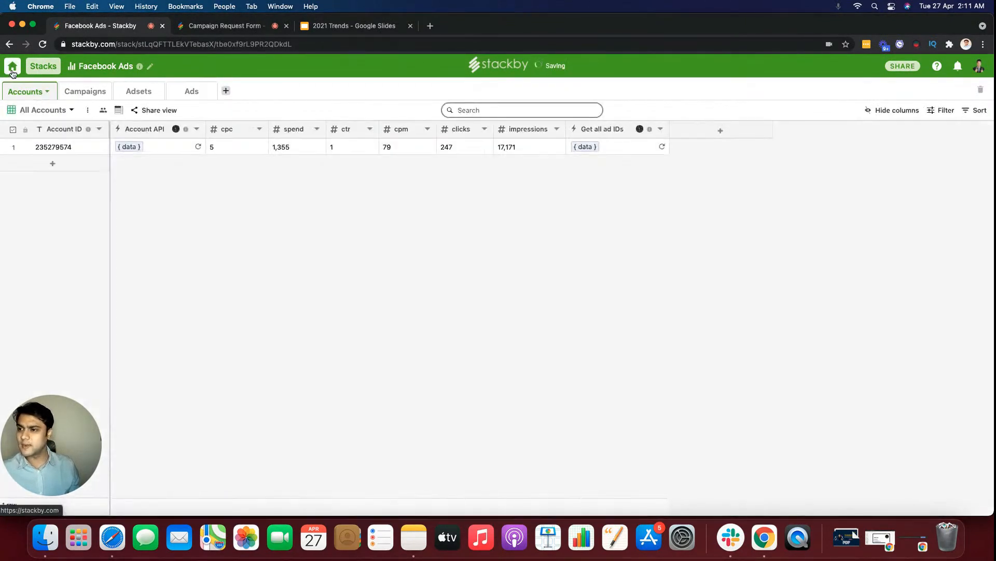
# Leave the Facebook Ads stack, open the integrations gallery and review the Analytics, Ads, Customer Support and Data Enrichment categories.
pyautogui.click(12, 66)
pyautogui.click(425, 70)
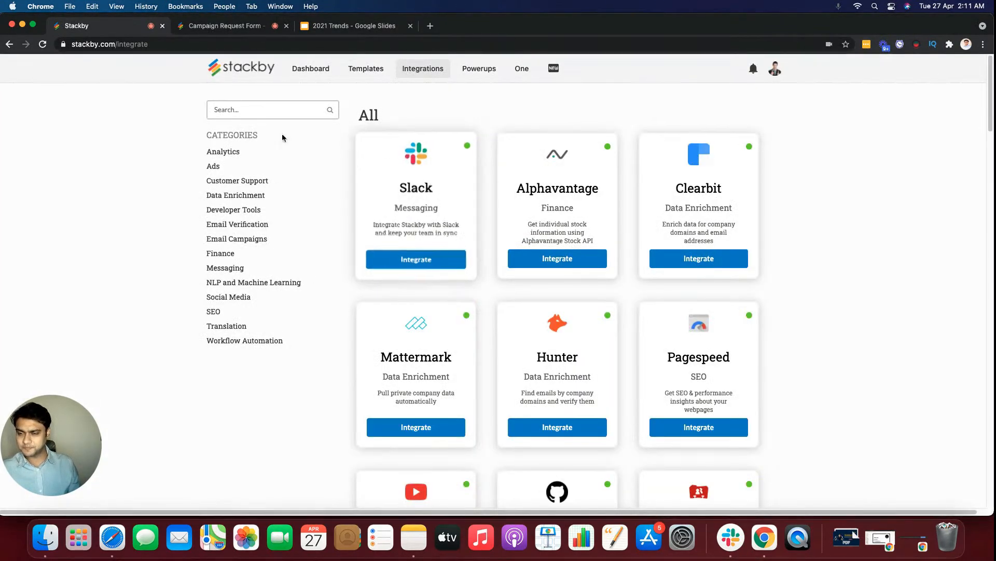
pyautogui.click(223, 152)
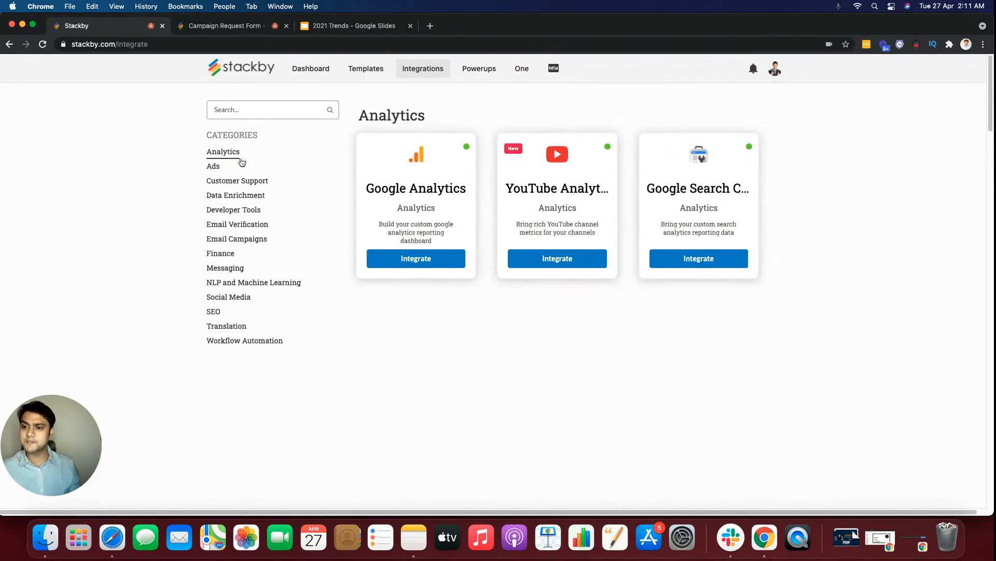
pyautogui.click(213, 166)
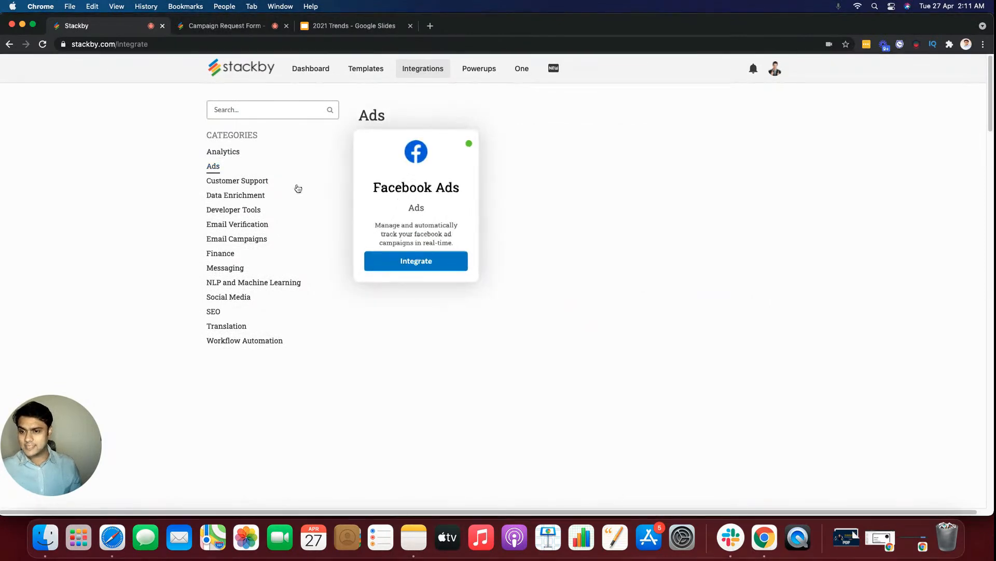
pyautogui.click(257, 182)
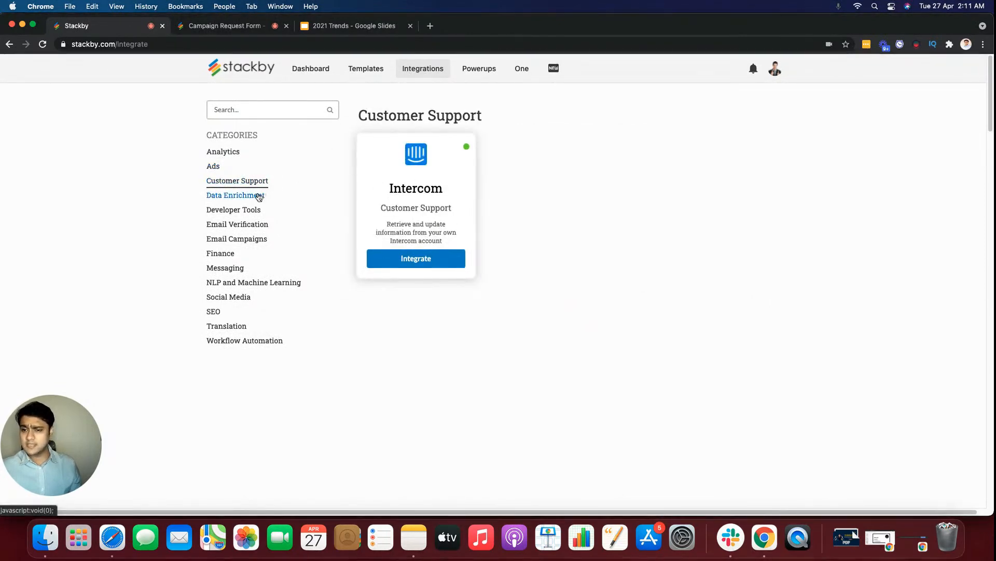
pyautogui.click(259, 195)
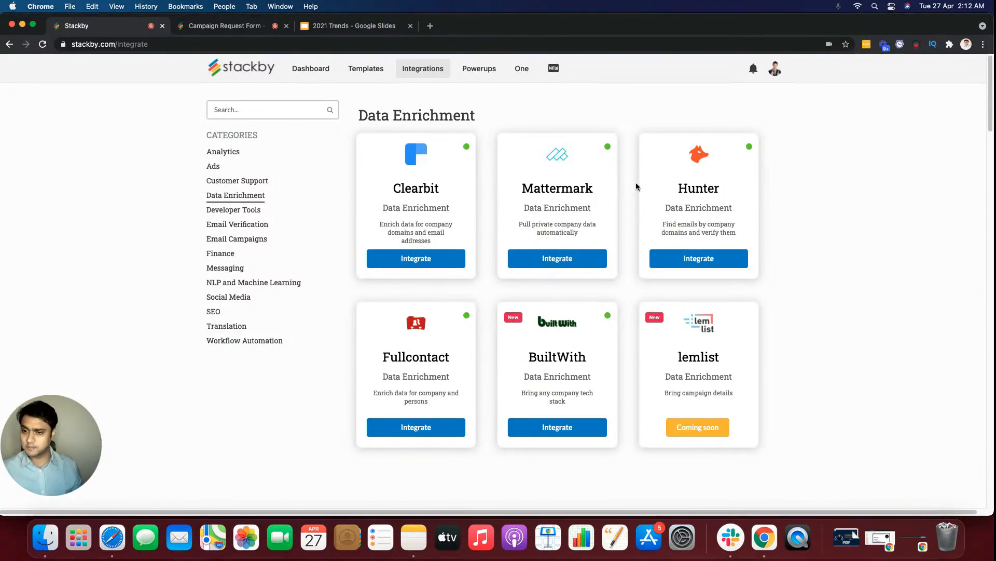
# Review the Developer Tools, Email Verification, Email Campaigns, Finance, and NLP and Machine Learning integrations.
pyautogui.click(244, 210)
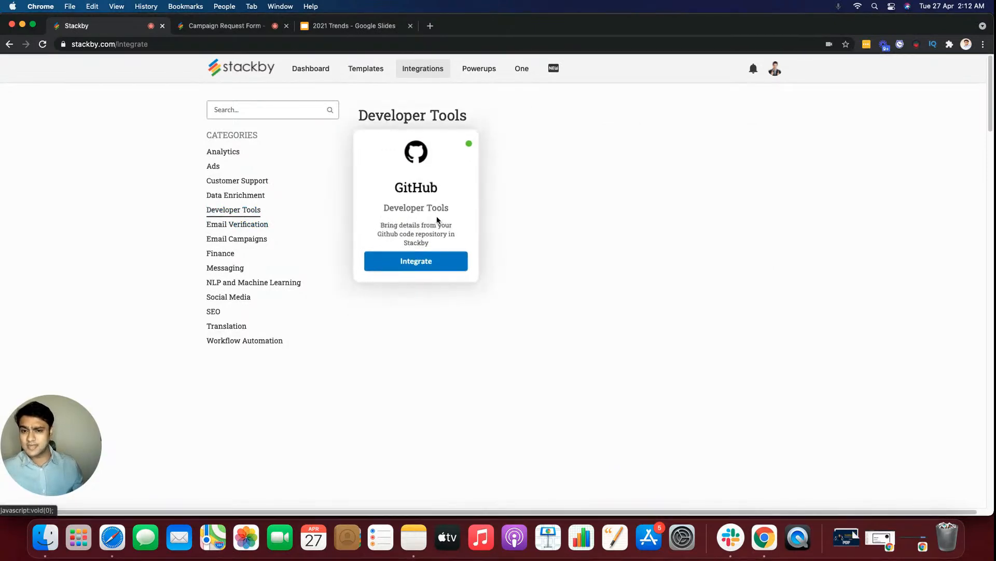
pyautogui.click(264, 225)
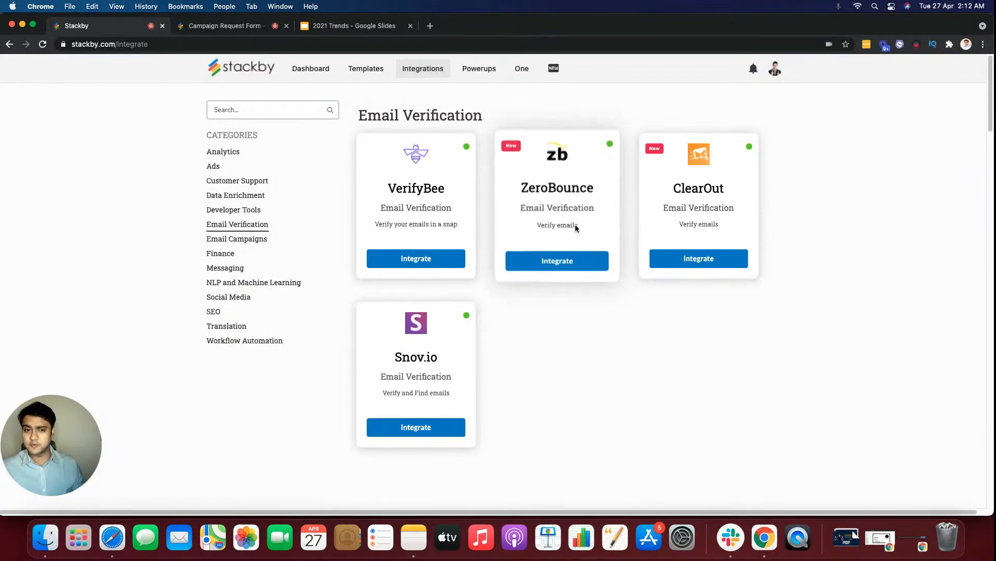
pyautogui.click(254, 237)
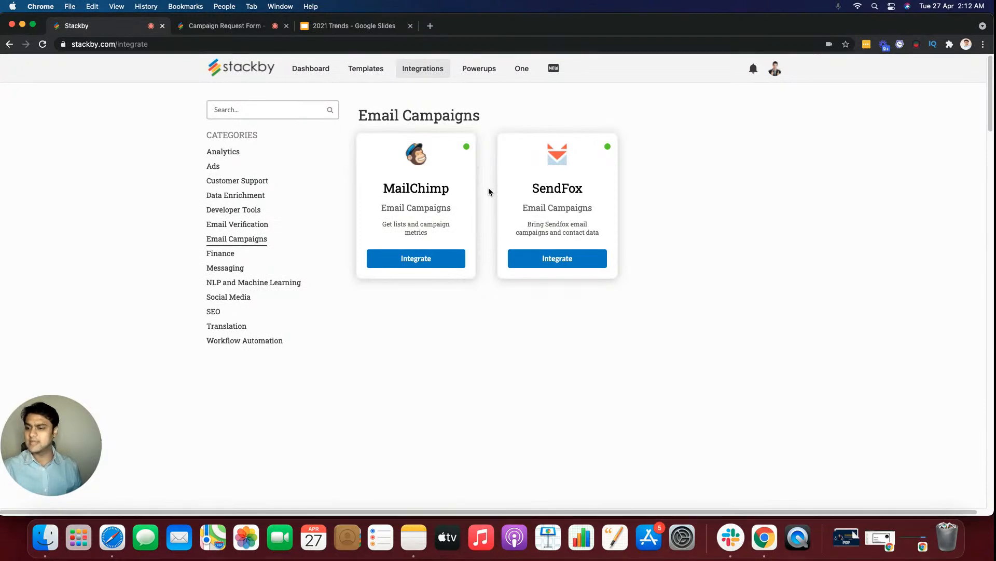
pyautogui.click(222, 255)
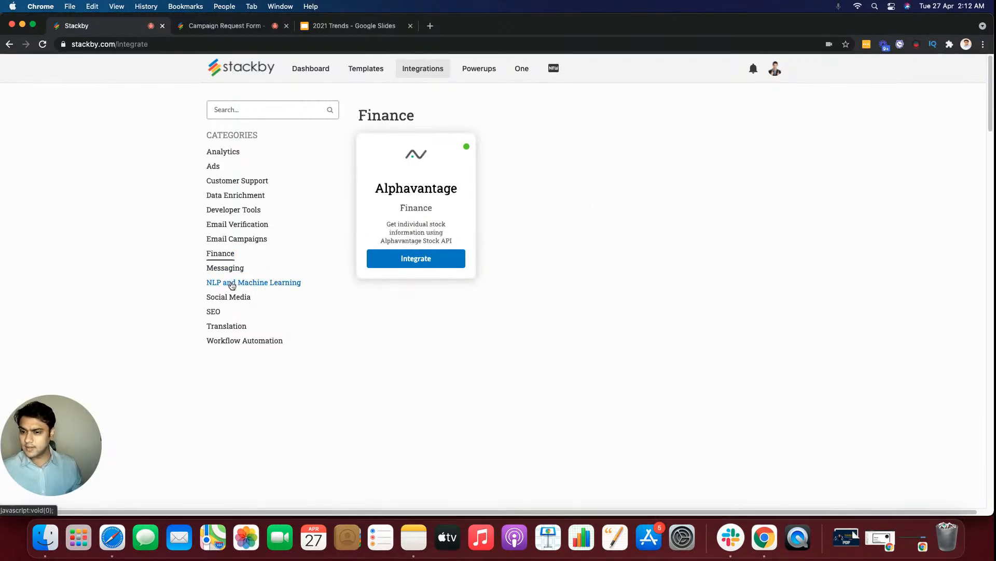
pyautogui.click(231, 283)
# Look through the Social Media, SEO, Translation and Workflow Automation integrations.
pyautogui.click(227, 297)
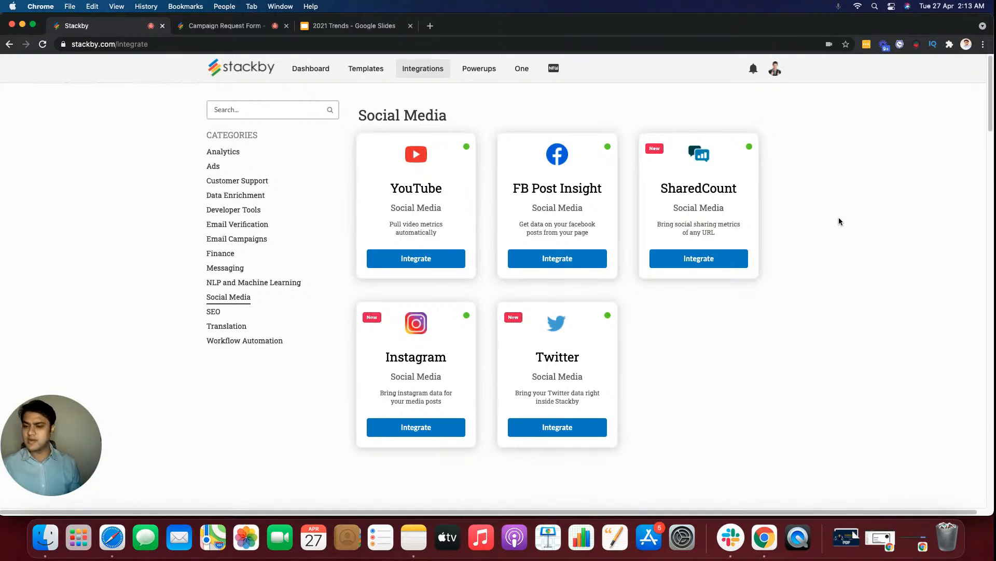
pyautogui.click(213, 312)
pyautogui.scroll(-1, 796, 240)
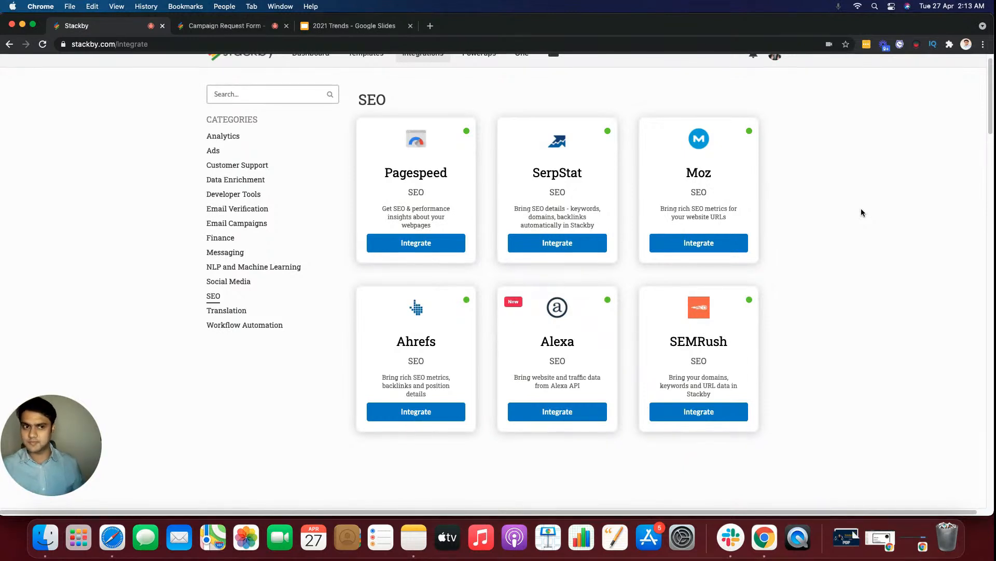
pyautogui.click(228, 311)
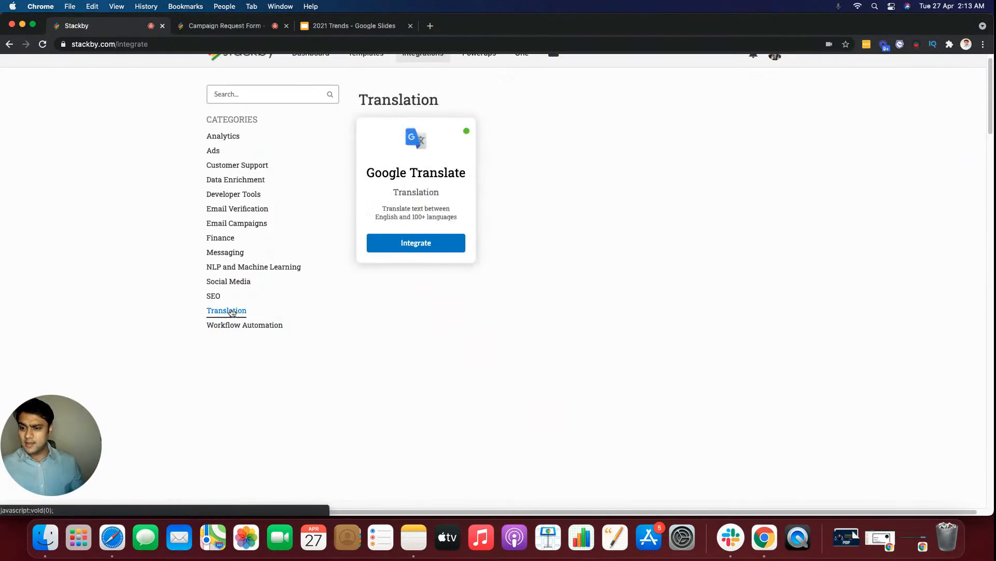
pyautogui.click(264, 326)
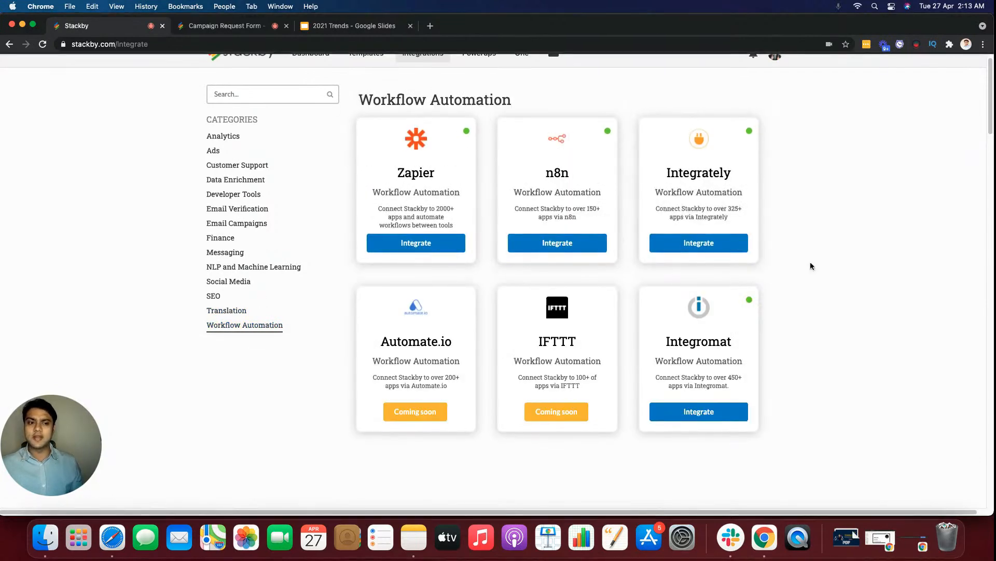
pyautogui.scroll(1, 813, 266)
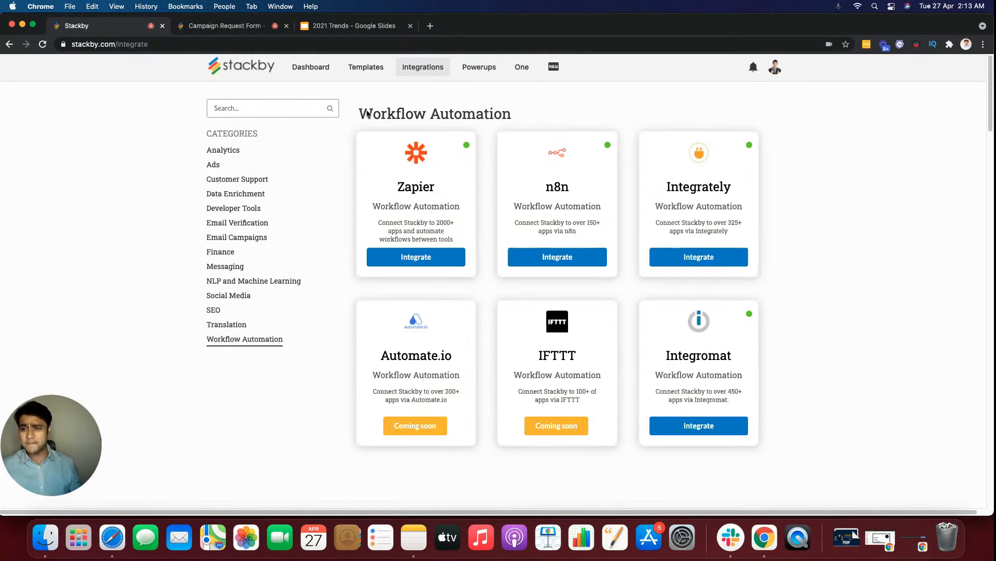
pyautogui.scroll(1, 327, 109)
# Go by way of the dashboard to the Powerups page and read the powerups from Stack Export through Recycle Bin.
pyautogui.click(322, 75)
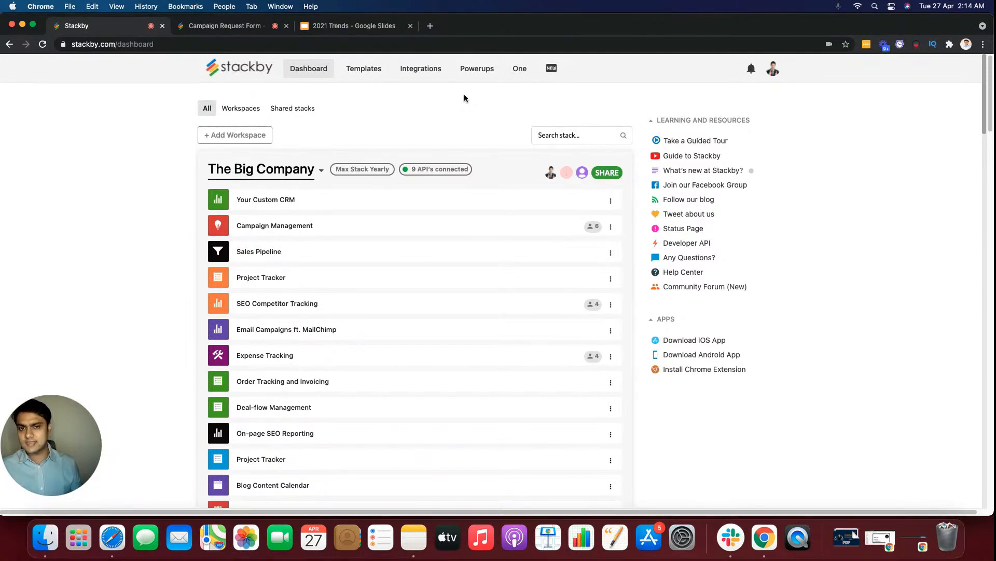
pyautogui.click(477, 67)
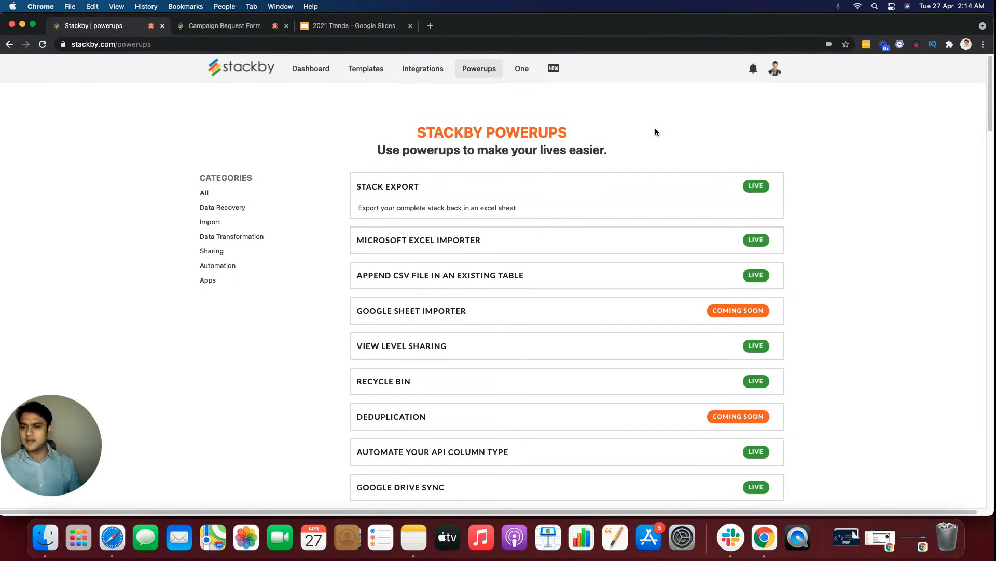
pyautogui.scroll(-1, 618, 216)
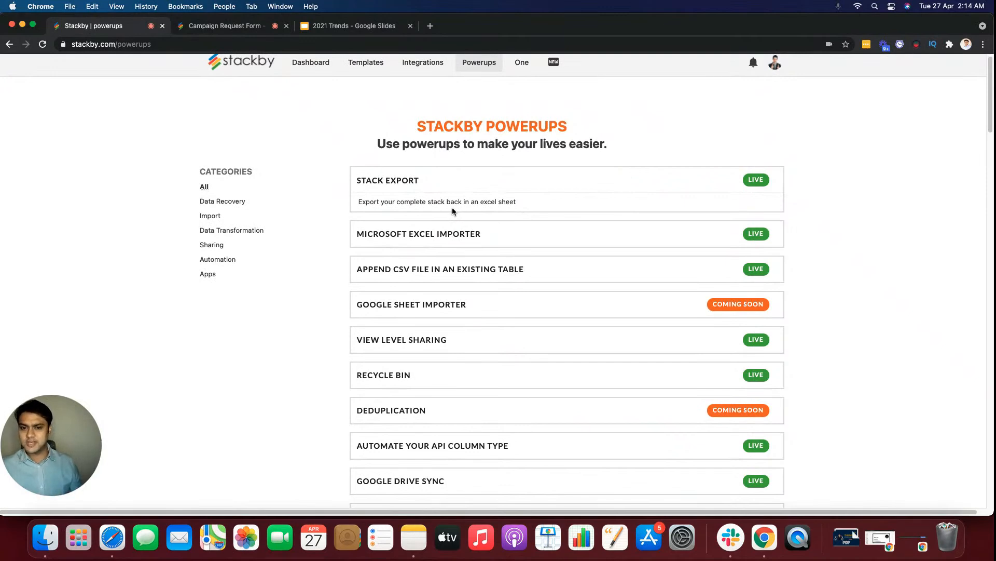
pyautogui.scroll(-1, 472, 249)
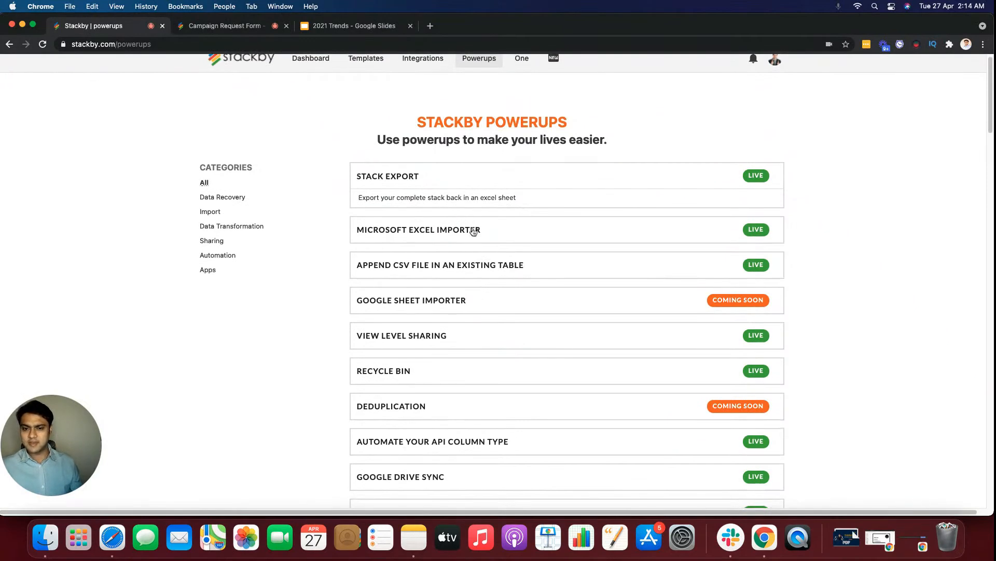
pyautogui.click(478, 268)
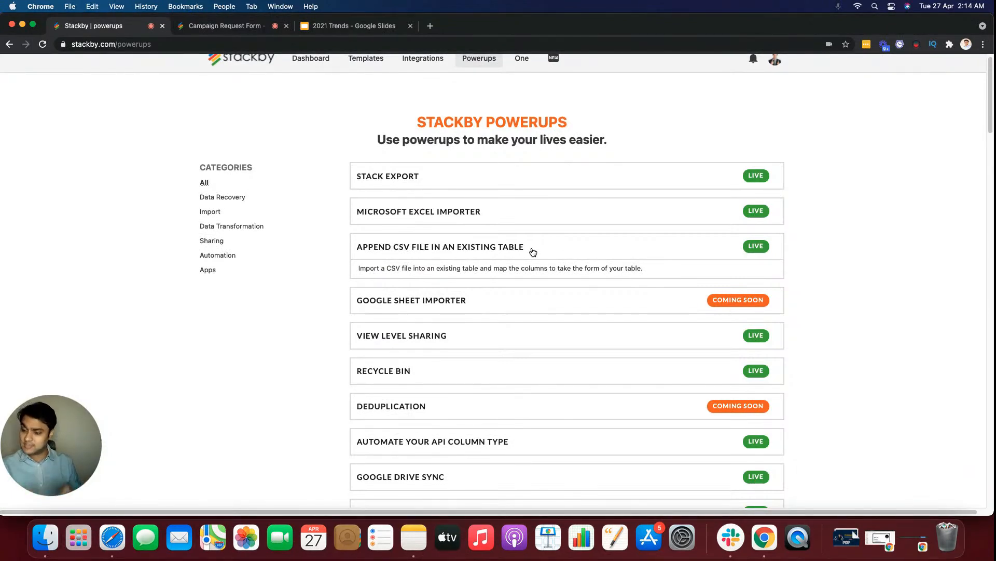
pyautogui.scroll(-1, 496, 363)
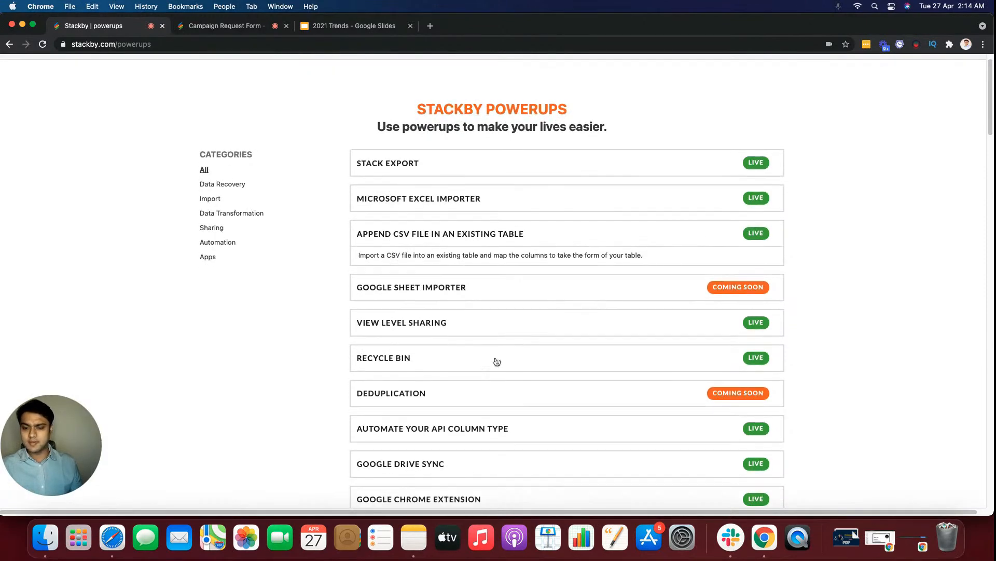
pyautogui.scroll(-2, 507, 319)
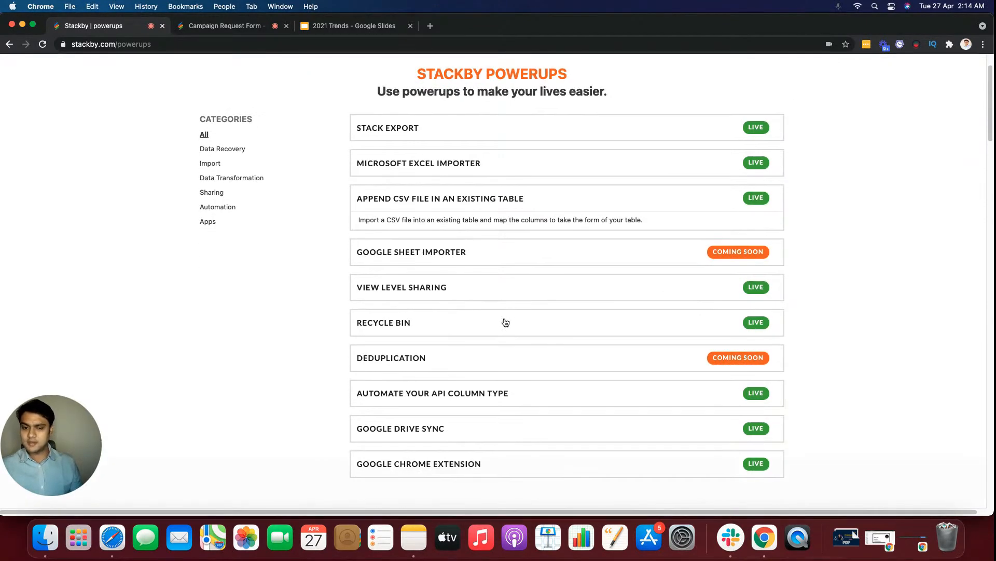
pyautogui.scroll(1, 506, 318)
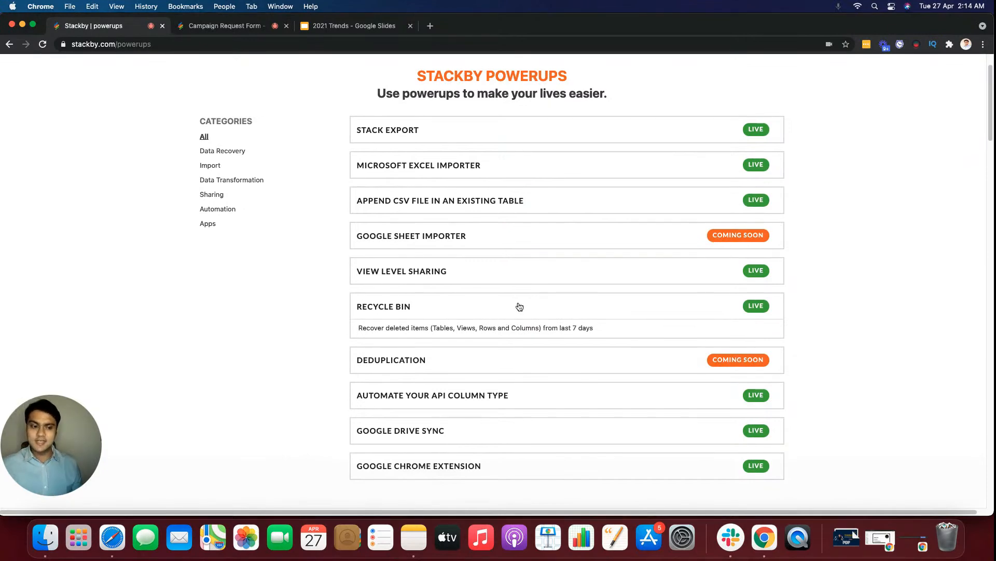
# Read the descriptions of the Automate Your API Column Type, Google Drive Sync and Google Chrome Extension powerups.
pyautogui.scroll(-1, 519, 306)
pyautogui.click(503, 381)
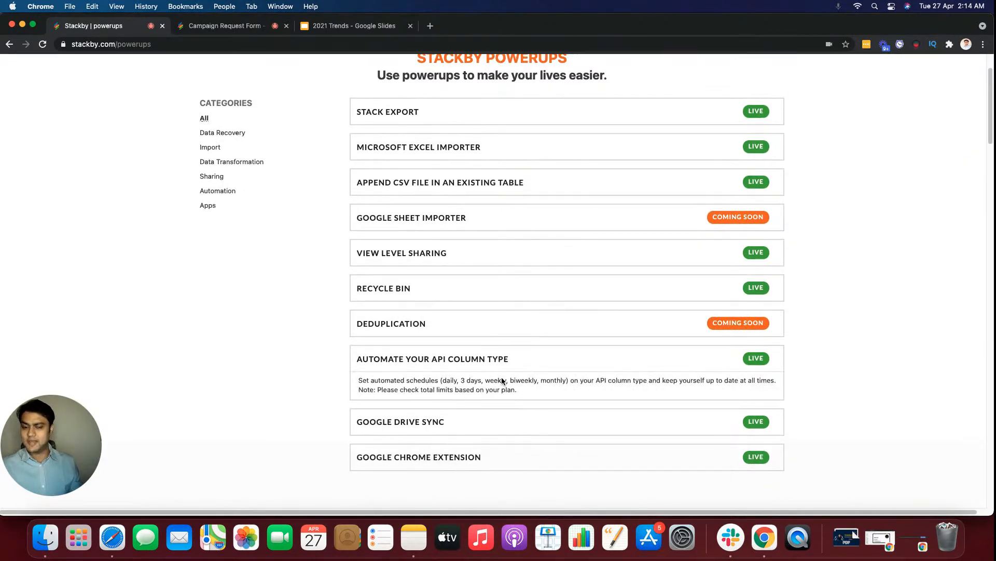
pyautogui.click(495, 417)
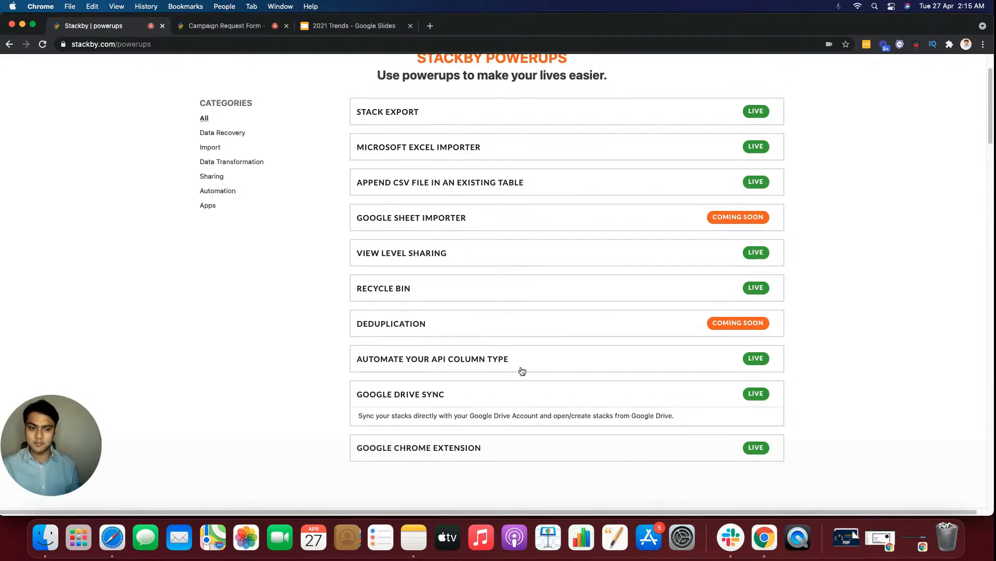
pyautogui.scroll(1, 500, 408)
pyautogui.click(469, 464)
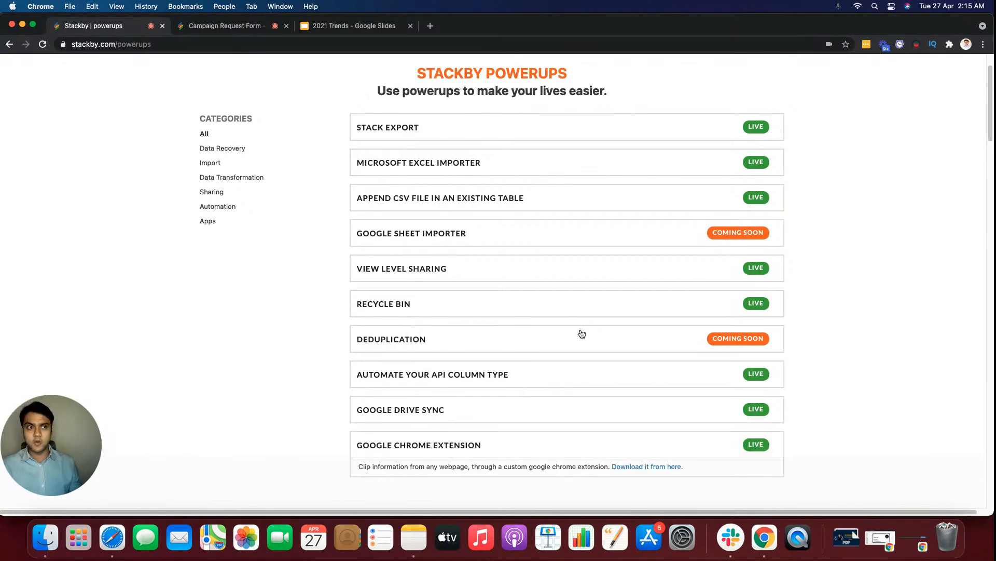
pyautogui.scroll(3, 582, 334)
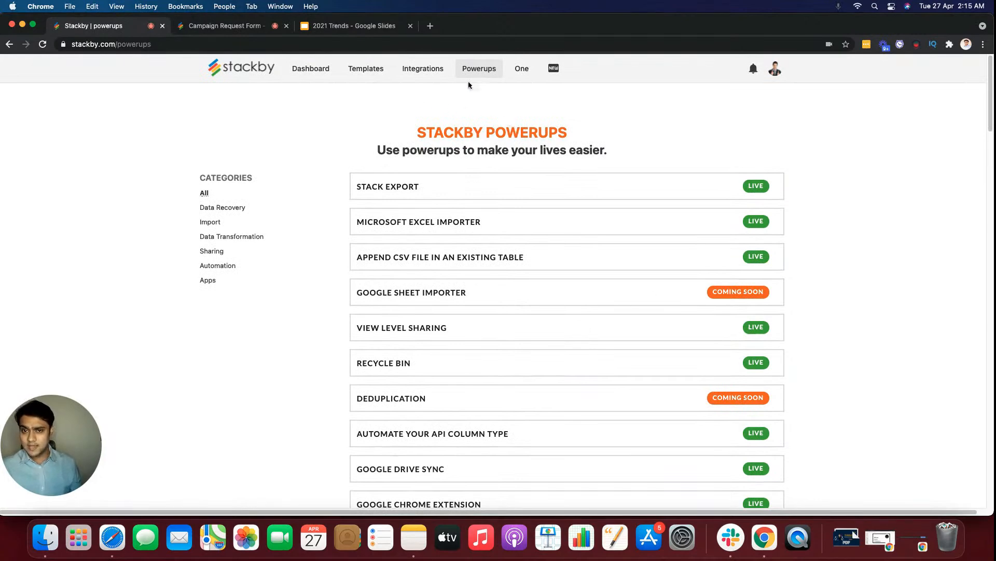
# Browse the featured categories of the template gallery, then return to the dashboard.
pyautogui.click(357, 72)
pyautogui.scroll(-4, 350, 218)
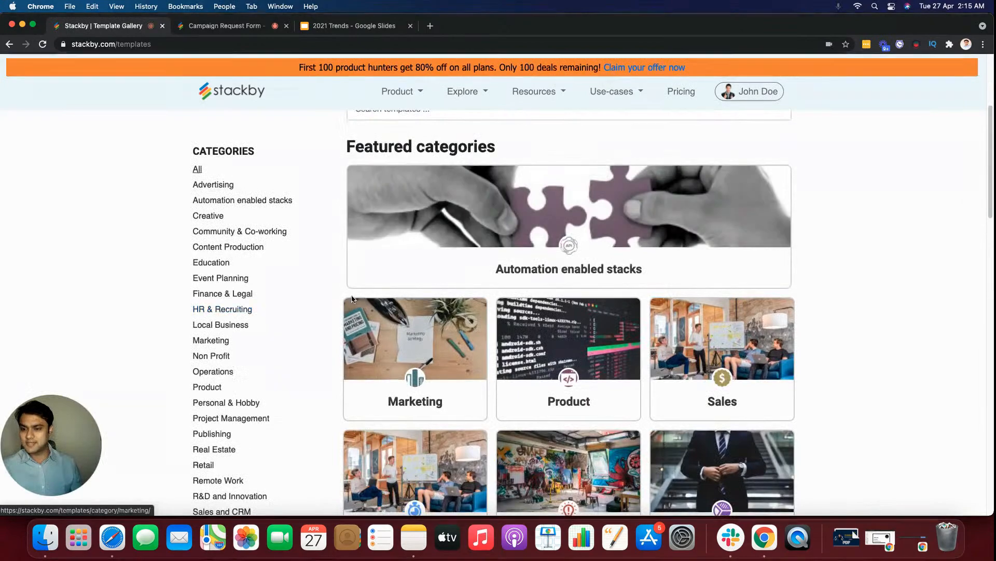
pyautogui.scroll(-1, 343, 301)
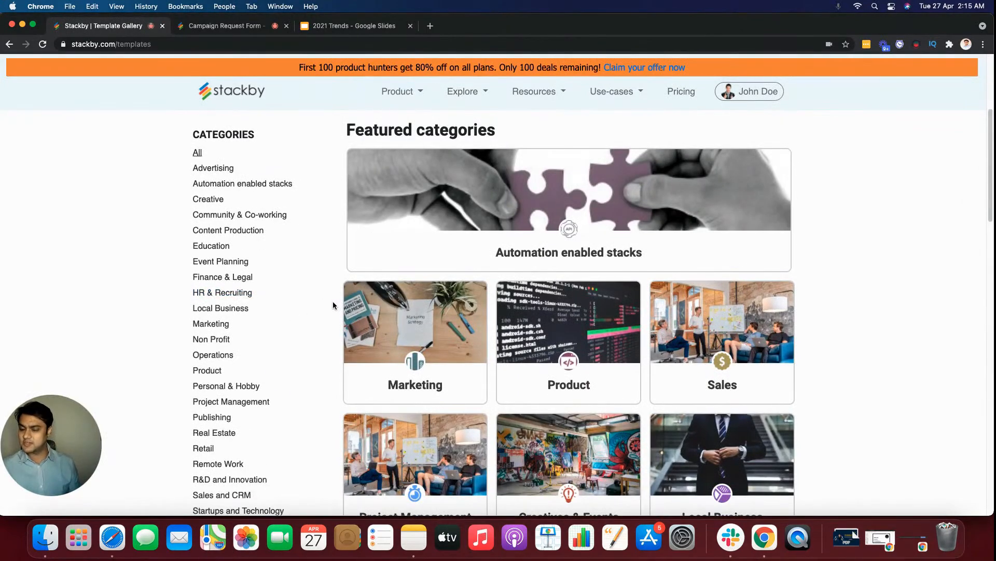
pyautogui.scroll(5, 333, 304)
pyautogui.click(248, 99)
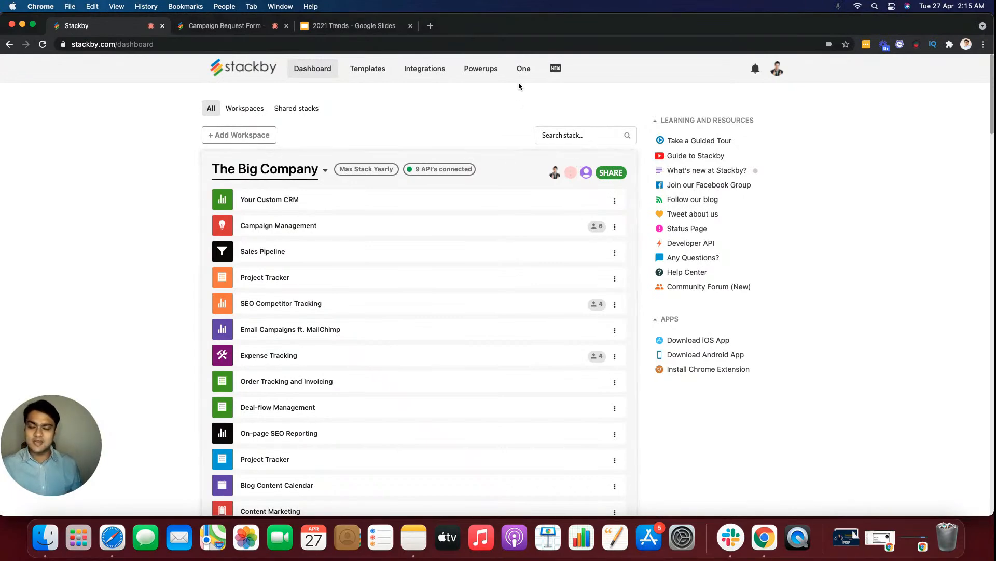
# Open the Stackby One page and look over its featured categories and new templates.
pyautogui.click(521, 64)
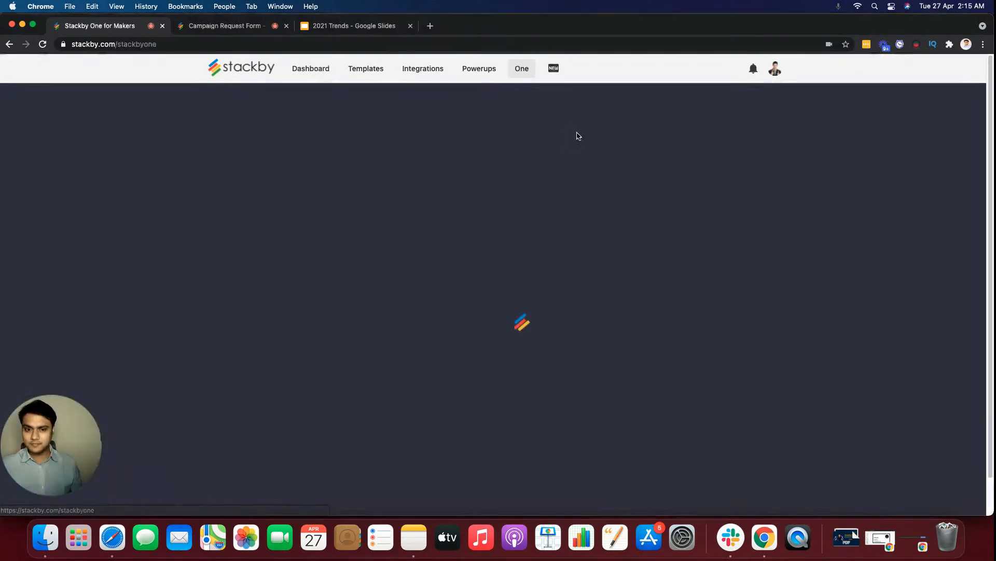
pyautogui.scroll(-1, 829, 183)
pyautogui.scroll(1, 825, 190)
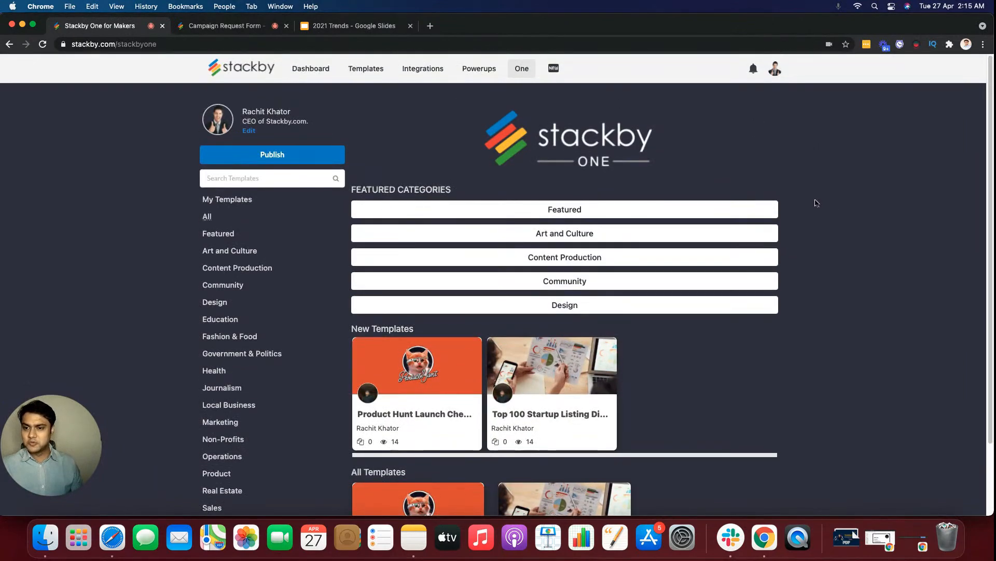
# Start publishing to Stackby One and choose the Calendar Management stack to open its publish form.
pyautogui.click(302, 156)
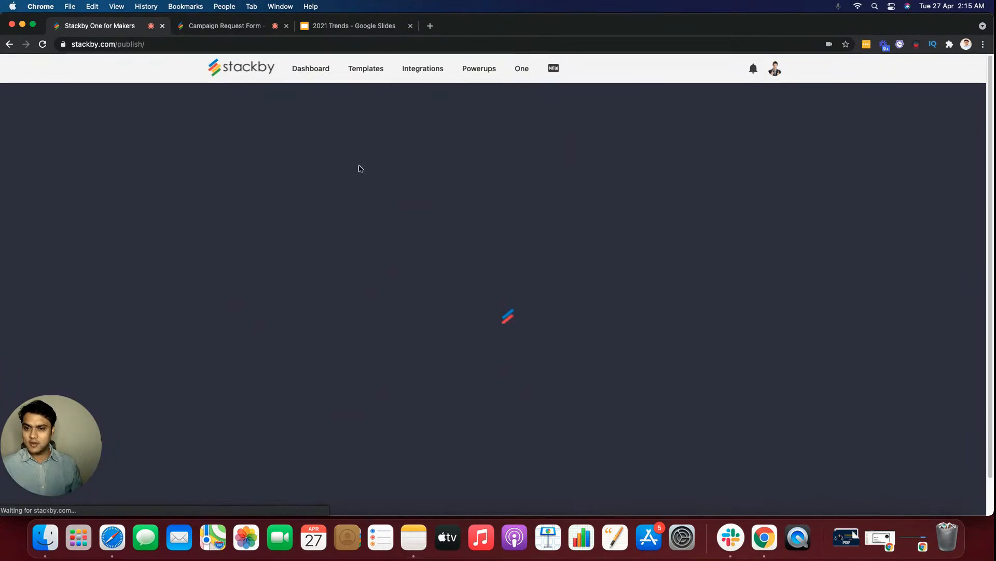
pyautogui.scroll(-2, 478, 258)
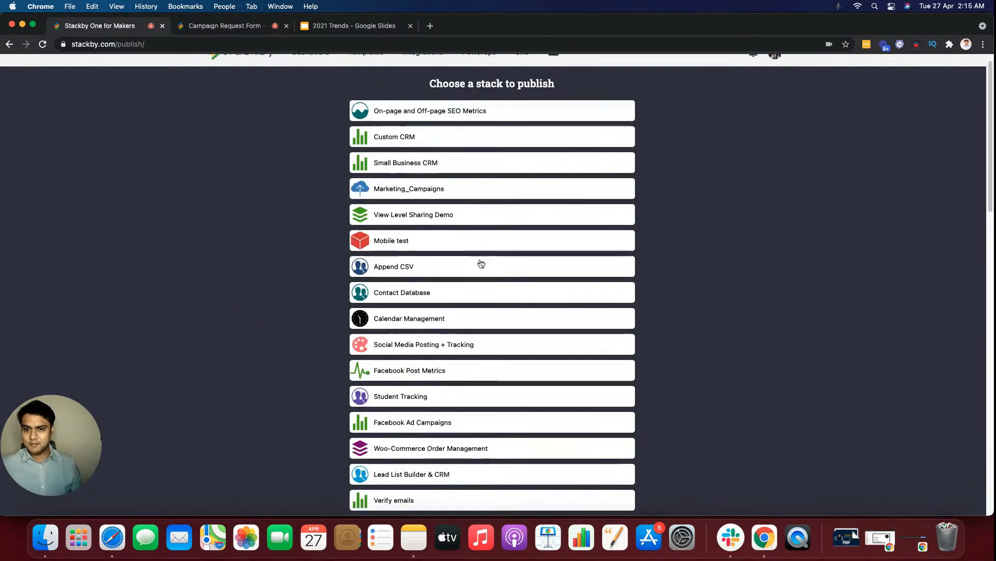
pyautogui.click(468, 294)
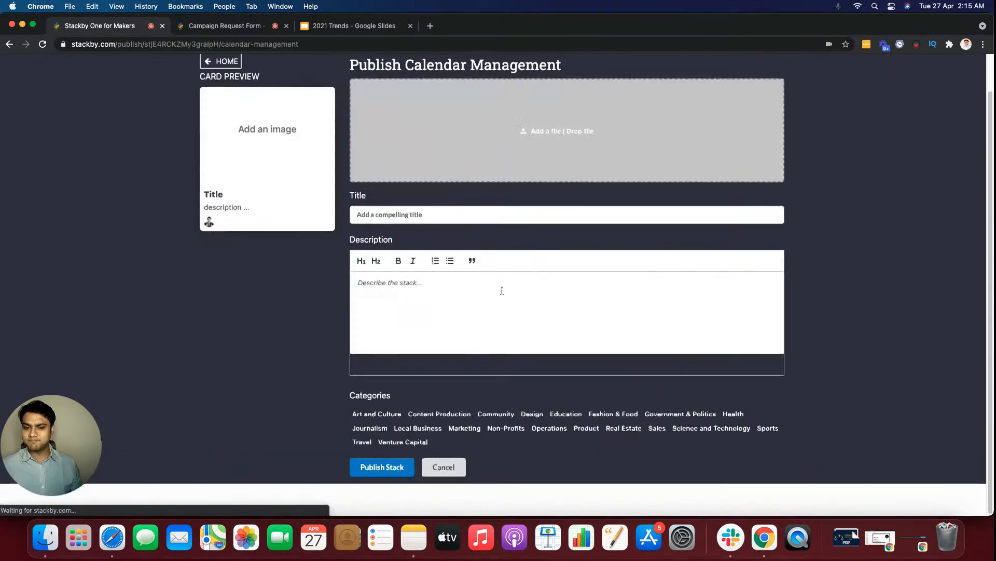
pyautogui.scroll(2, 525, 157)
# Look over the Calendar Management publish form: image upload sources, title, description and categories, without publishing.
pyautogui.click(563, 170)
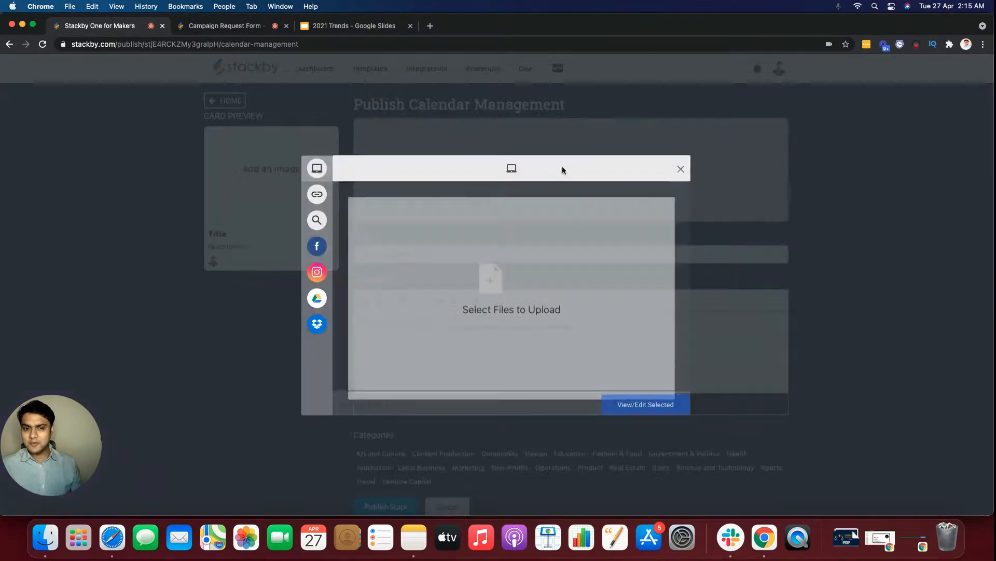
pyautogui.click(679, 170)
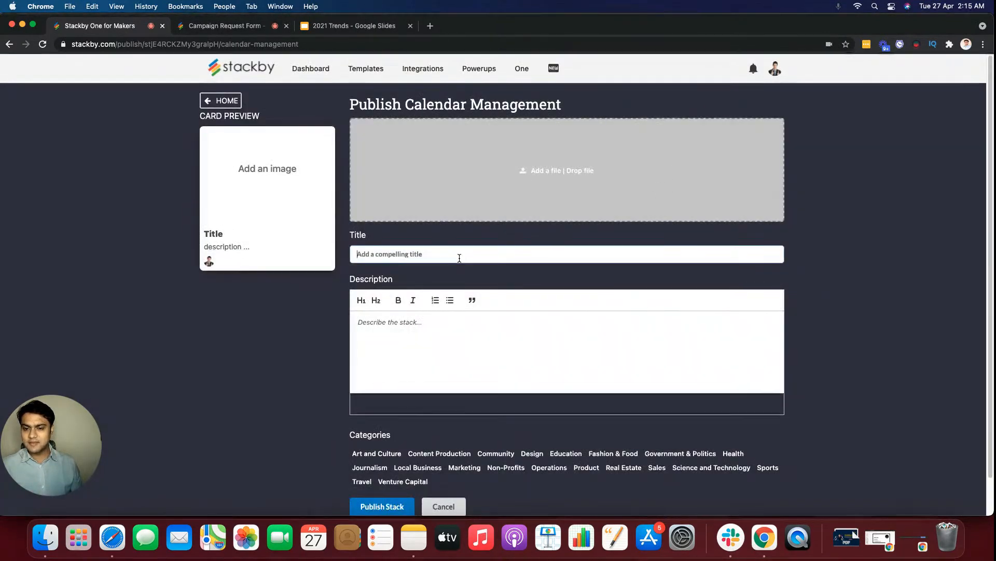
pyautogui.scroll(-2, 457, 275)
pyautogui.click(450, 288)
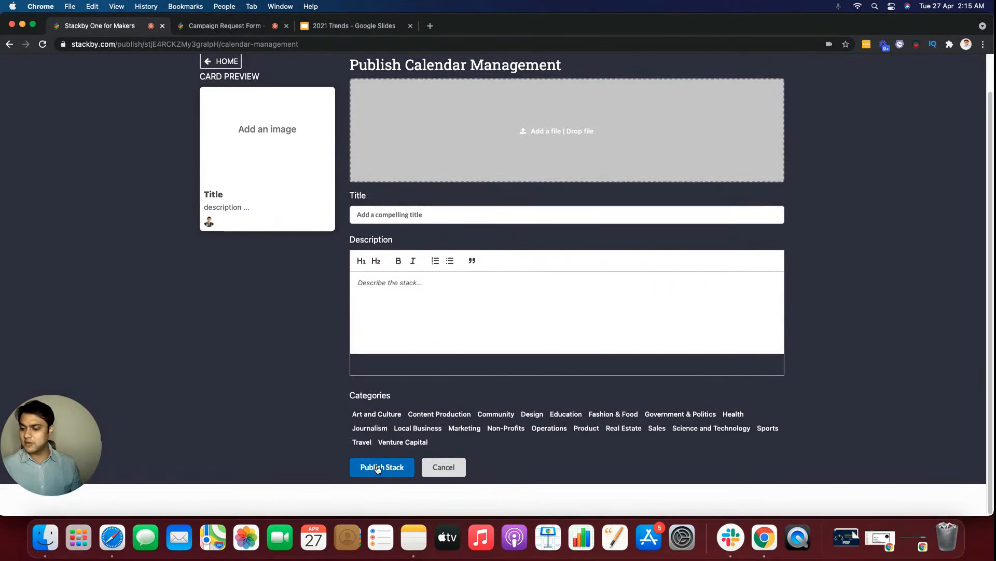
pyautogui.scroll(2, 378, 468)
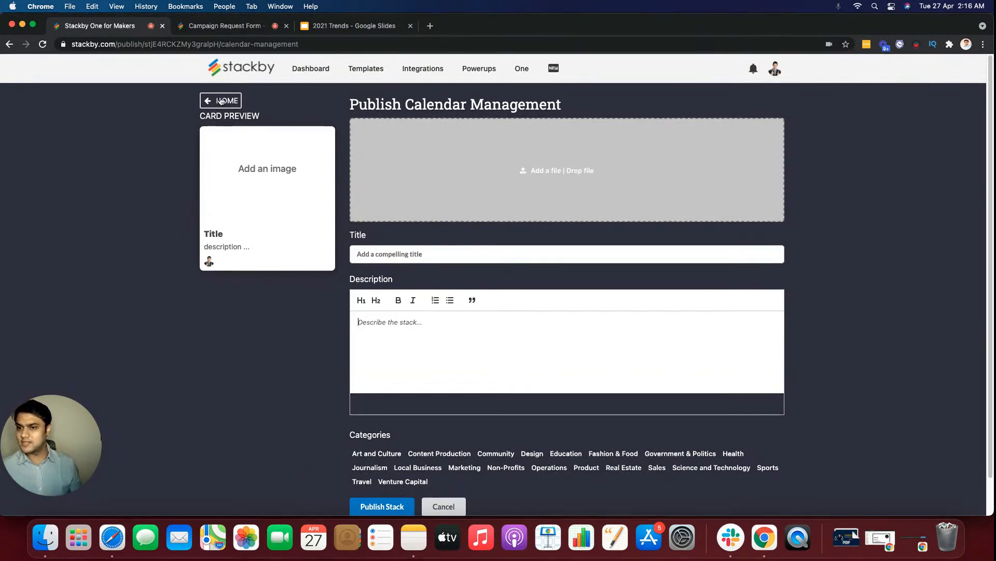
# Return to Stackby One, open the Product Hunt Launch Checklist template and look through its rows and columns.
pyautogui.click(522, 68)
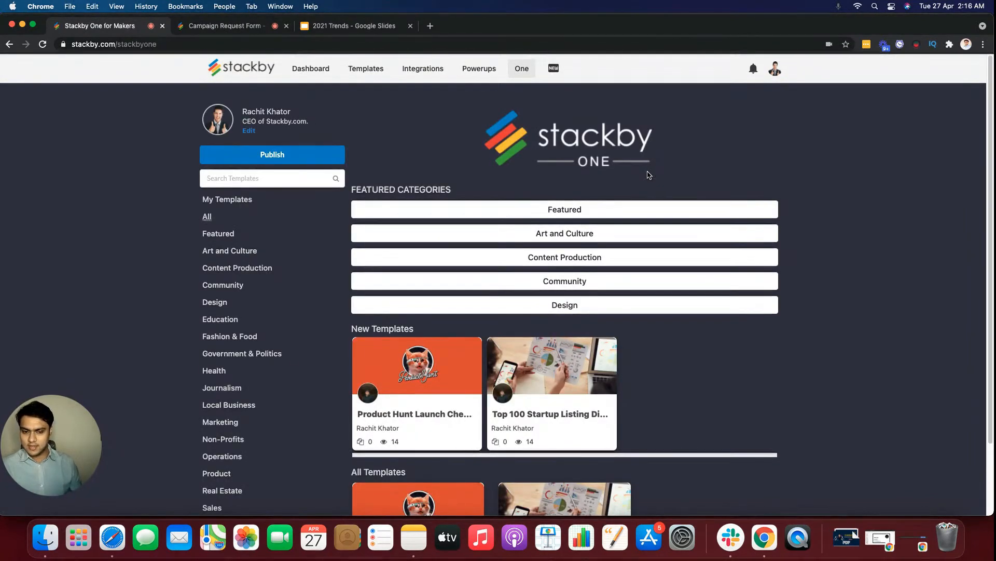
pyautogui.scroll(-3, 629, 218)
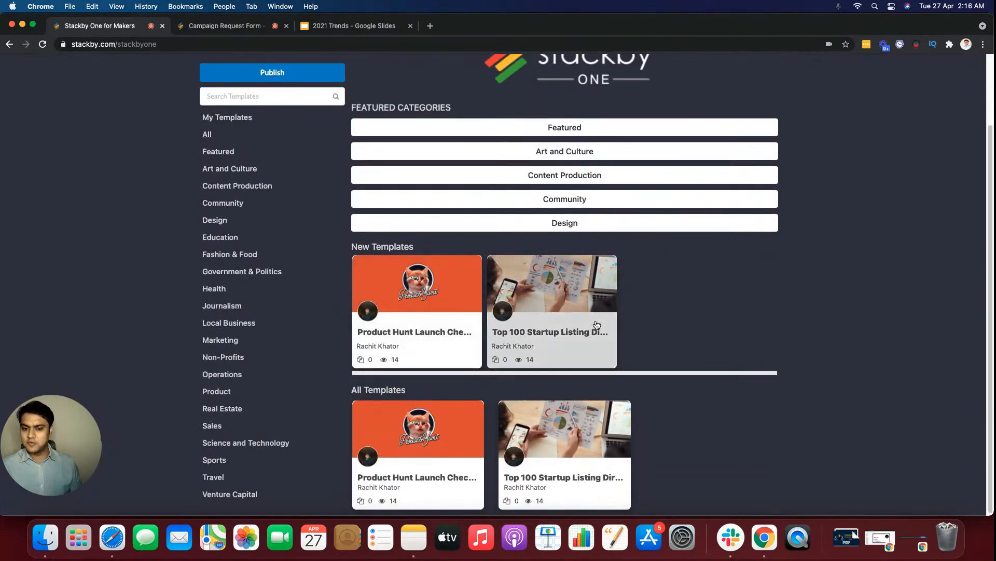
pyautogui.click(436, 310)
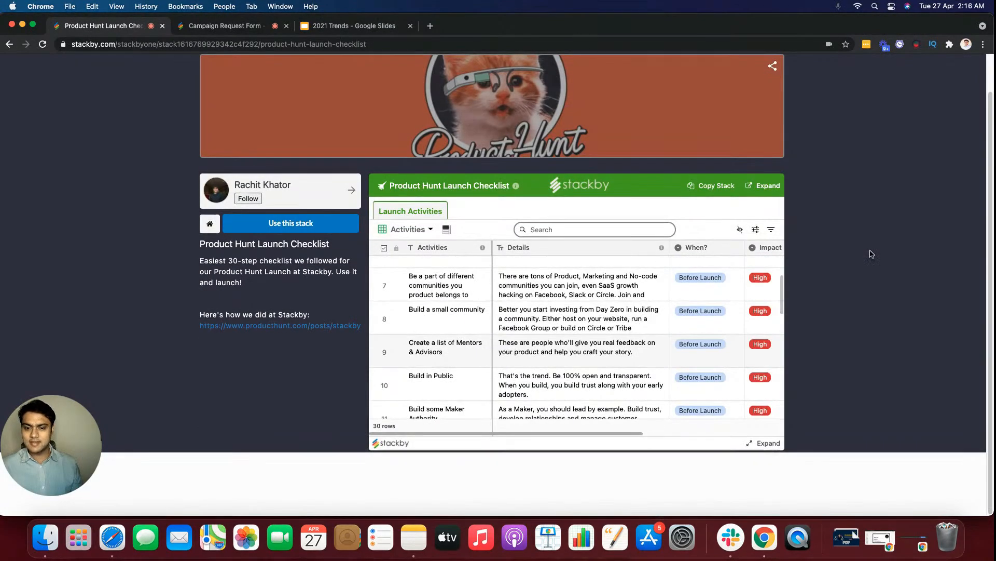
pyautogui.scroll(2, 872, 253)
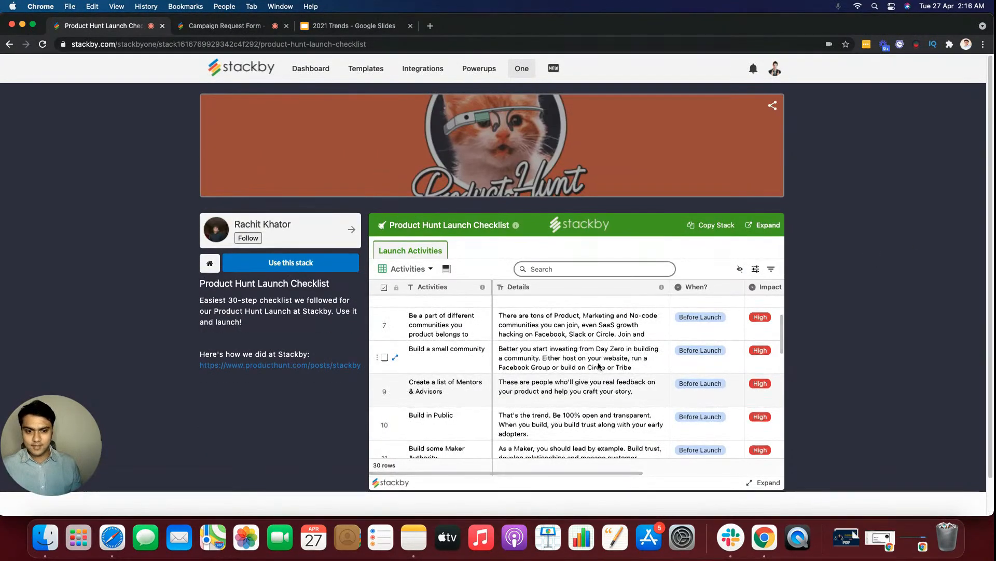
pyautogui.scroll(-3, 599, 366)
pyautogui.moveTo(601, 472); pyautogui.dragTo(704, 458)
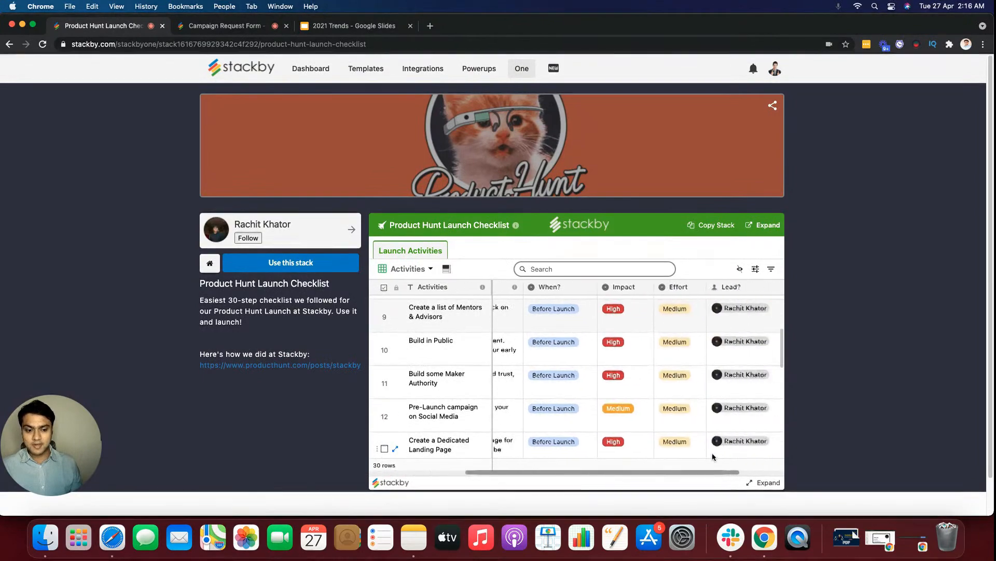
pyautogui.hscroll(-3, 747, 447)
pyautogui.scroll(5, 748, 446)
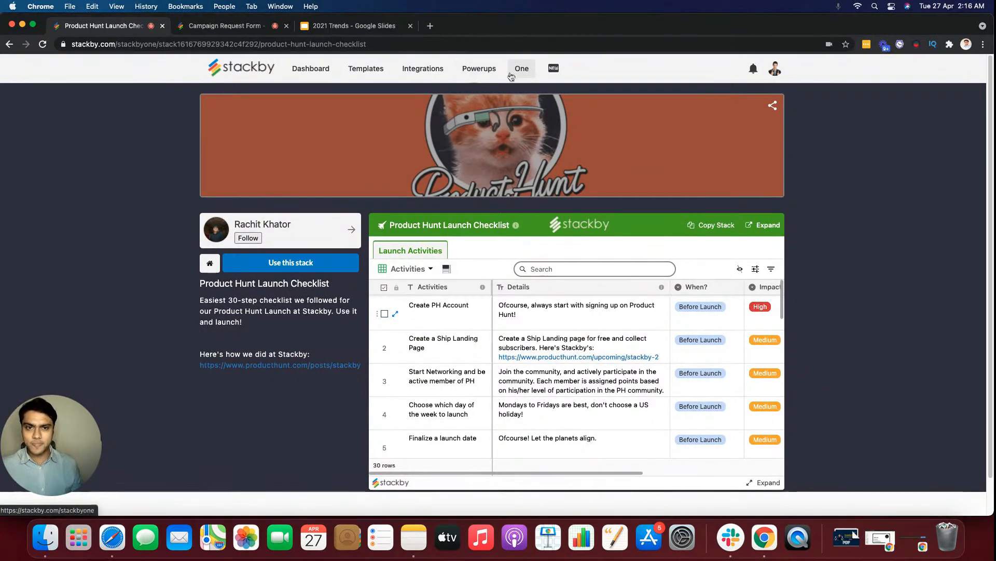
# Go to the dashboard, open the Community Forum from its learning resources and browse the feed's posts.
pyautogui.click(311, 68)
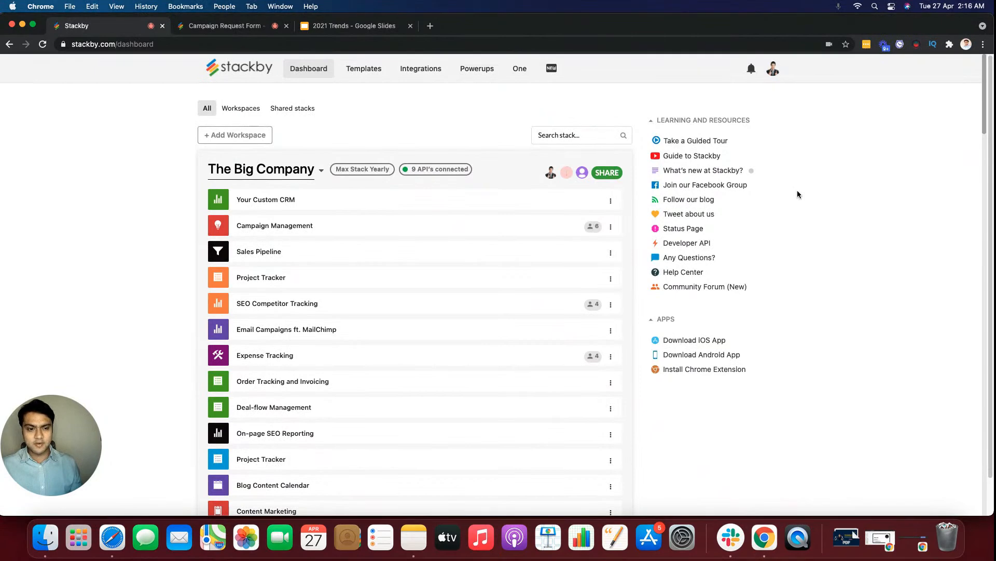
pyautogui.click(717, 289)
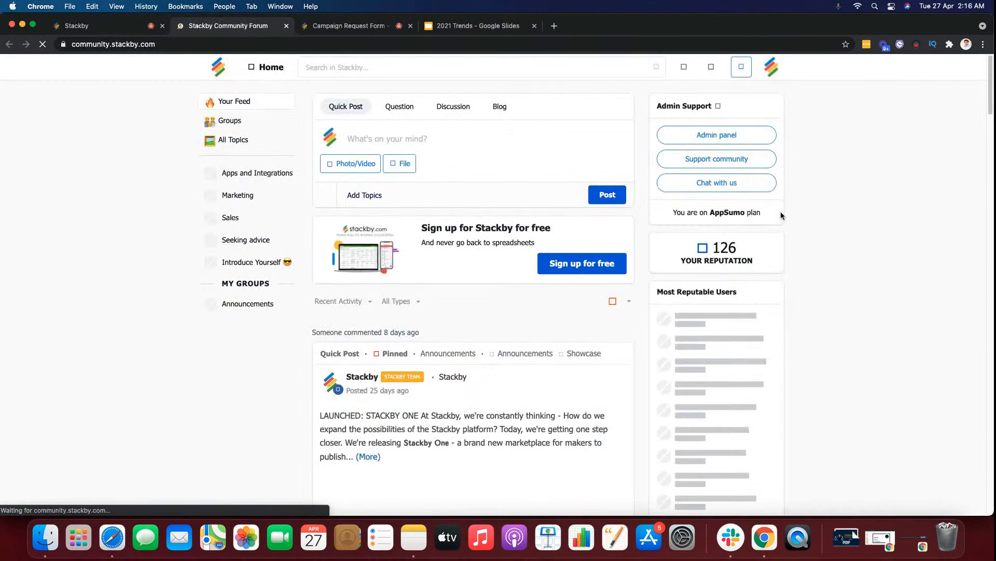
pyautogui.scroll(-5, 642, 279)
pyautogui.scroll(-4, 615, 283)
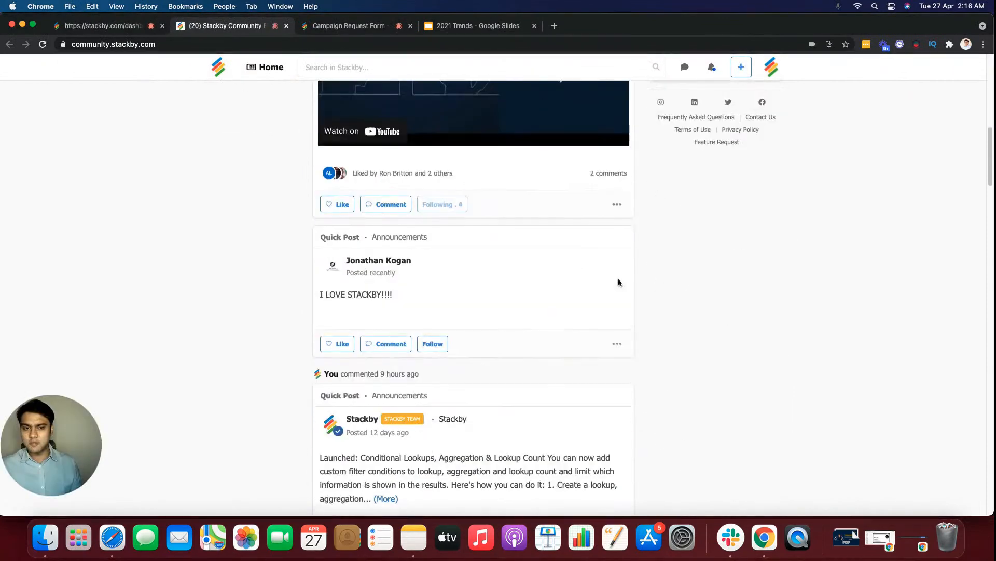
pyautogui.scroll(4, 618, 282)
pyautogui.scroll(3, 623, 282)
pyautogui.scroll(3, 626, 282)
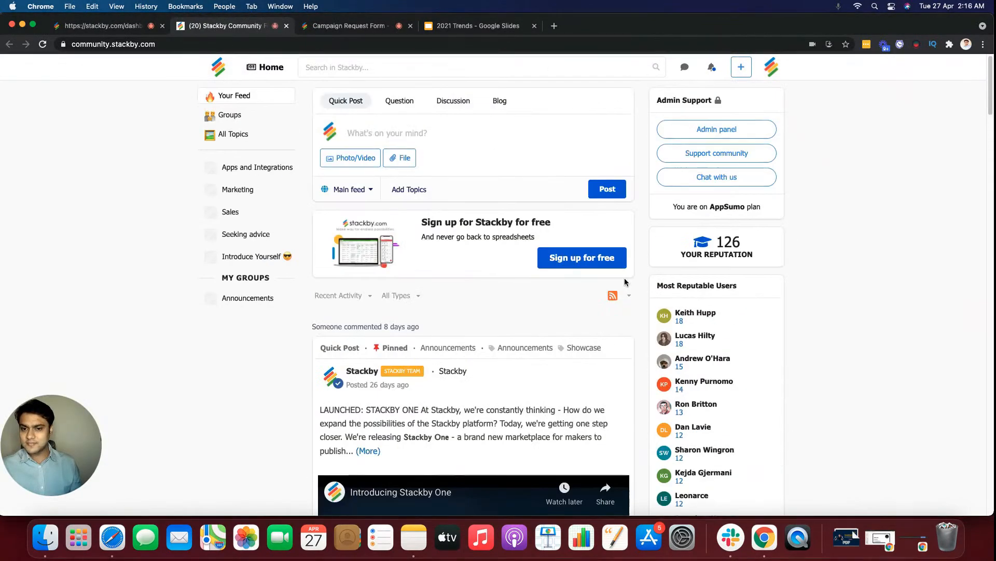
pyautogui.scroll(-4, 694, 285)
pyautogui.scroll(4, 713, 365)
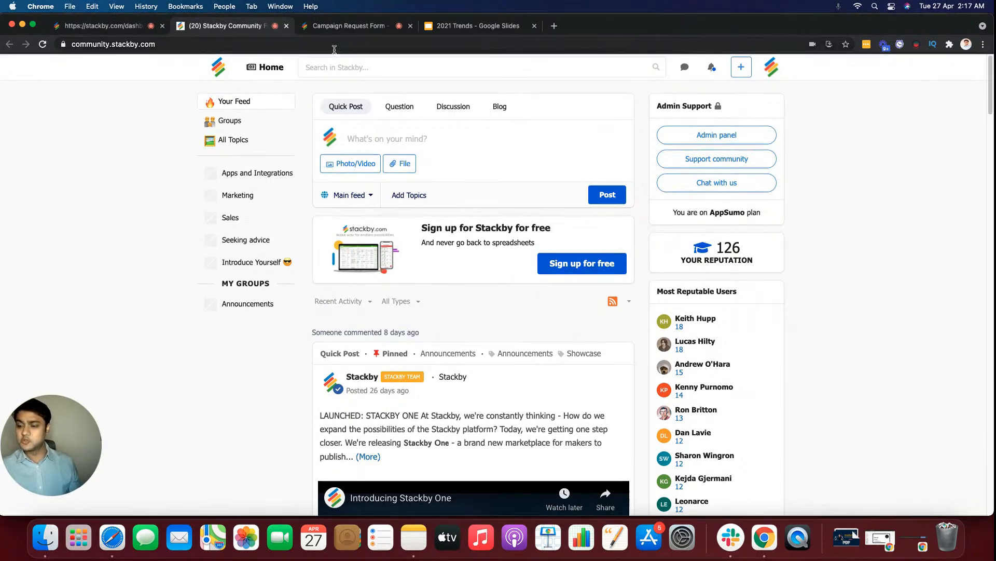
# Return to the dashboard, open the support chat for questions, view a new conversation and close the chat.
pyautogui.click(115, 25)
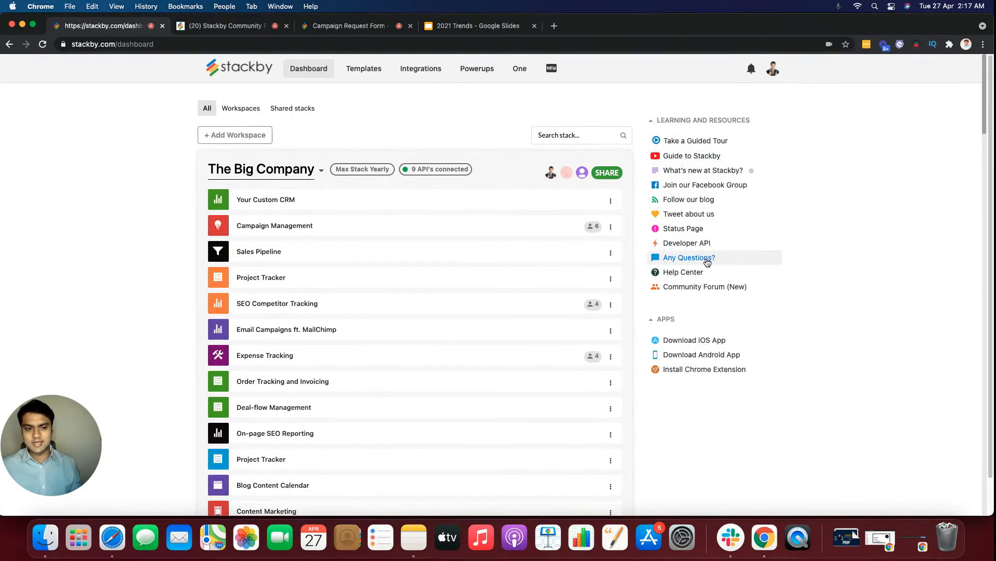
pyautogui.click(710, 258)
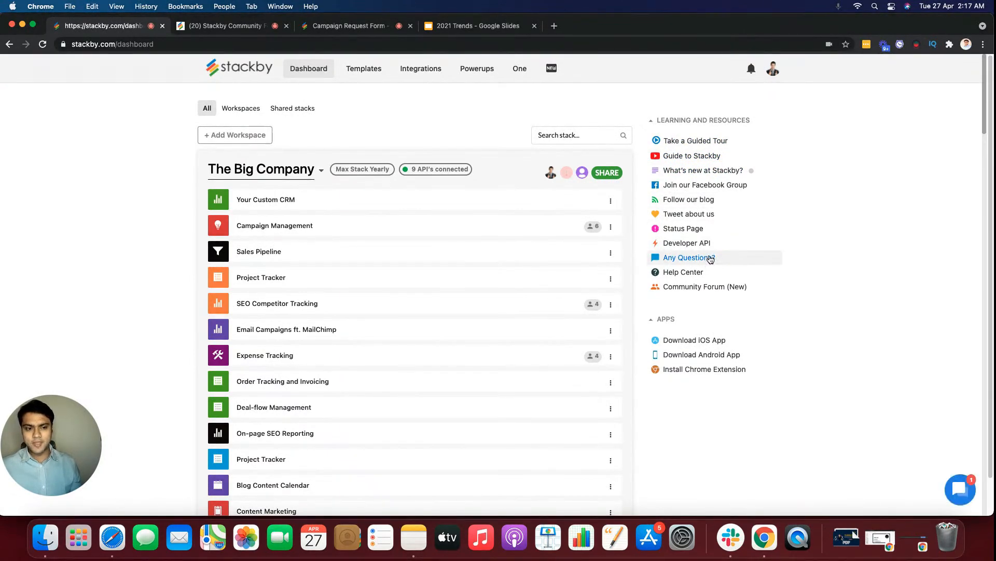
pyautogui.click(960, 490)
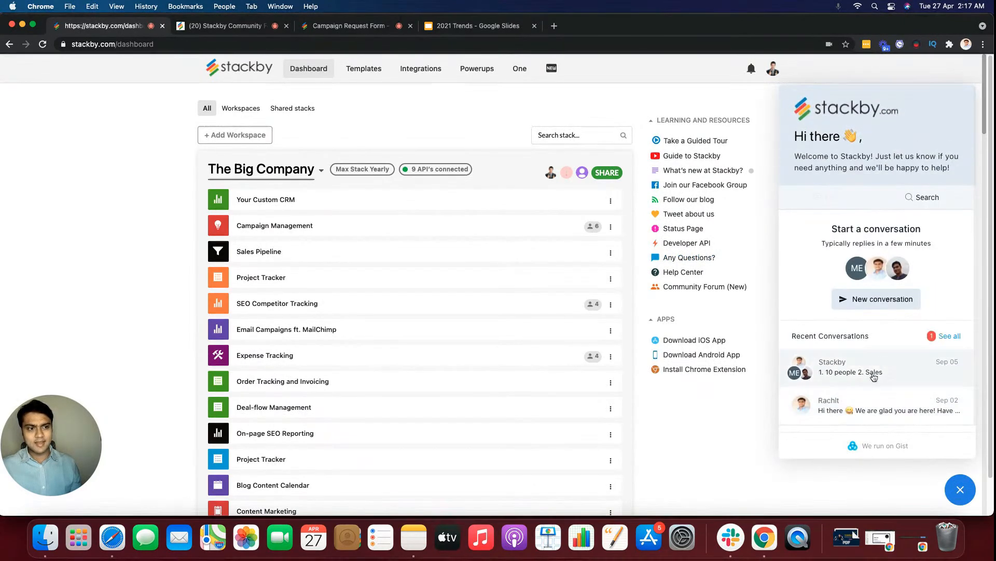
pyautogui.click(887, 310)
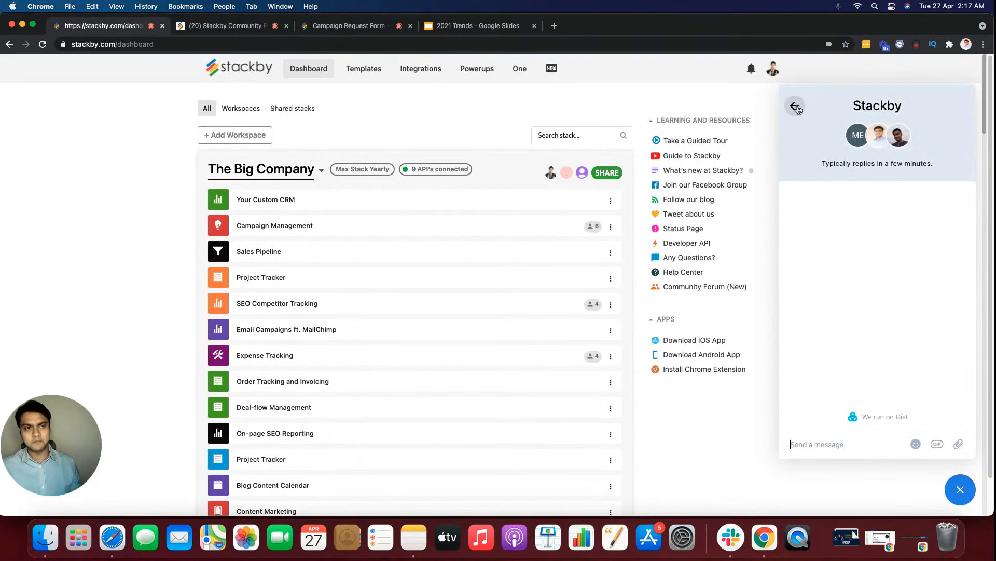
pyautogui.click(793, 105)
pyautogui.click(960, 489)
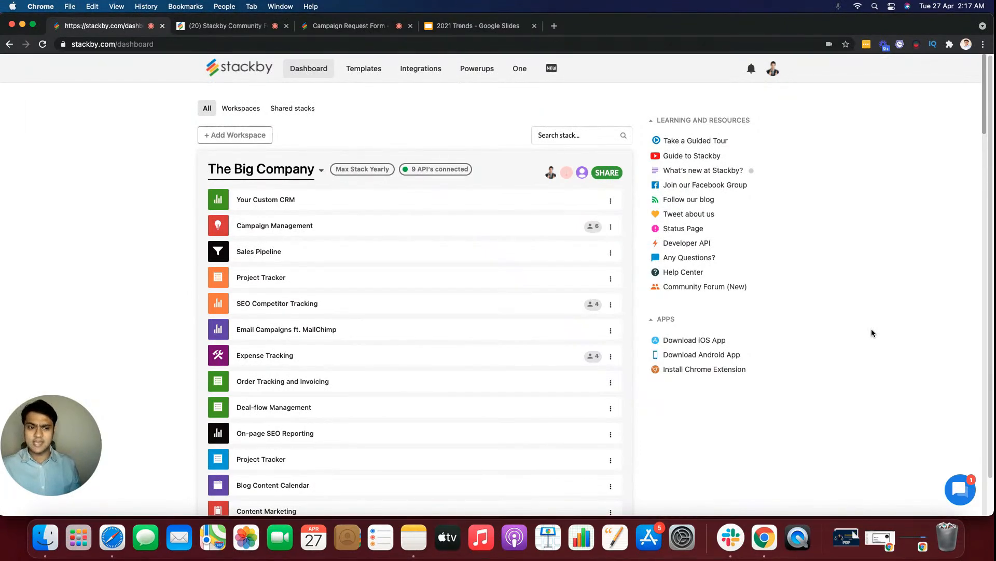
# Open the Help Center and look through its article categories, from Quick Learning Resources to Troubleshooting.
pyautogui.click(686, 274)
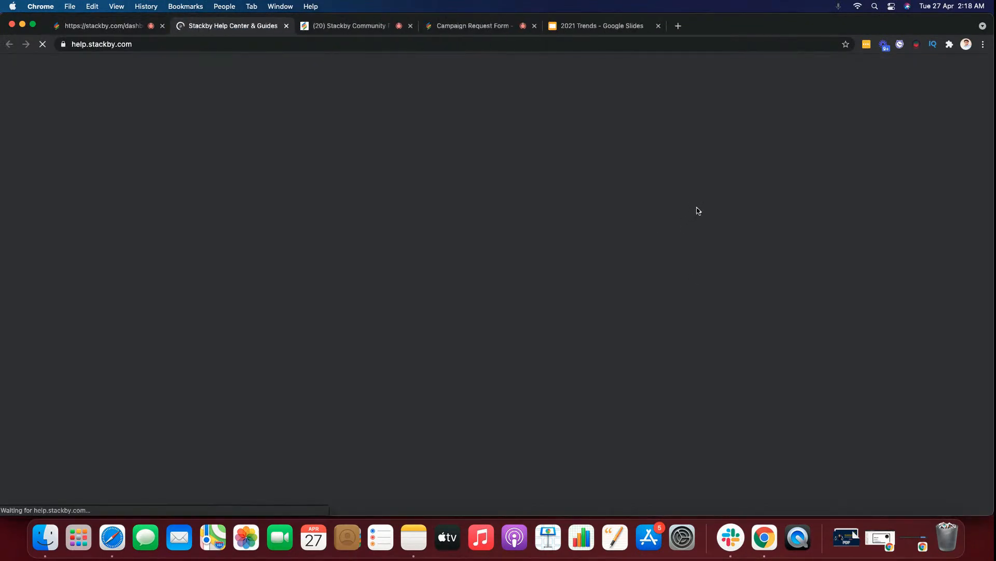
pyautogui.scroll(-2, 797, 212)
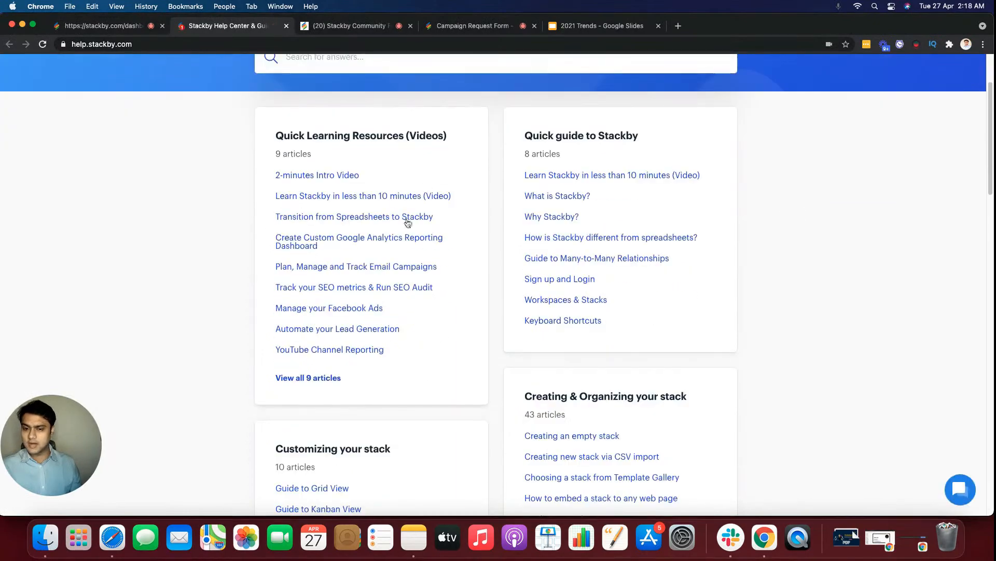
pyautogui.scroll(-4, 488, 328)
pyautogui.scroll(-10, 491, 322)
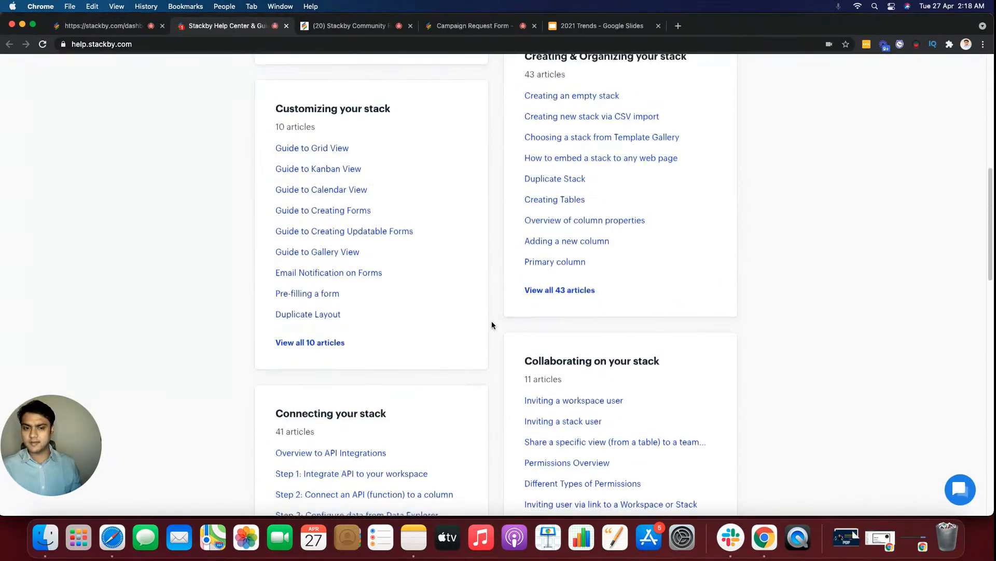
pyautogui.scroll(-3, 494, 319)
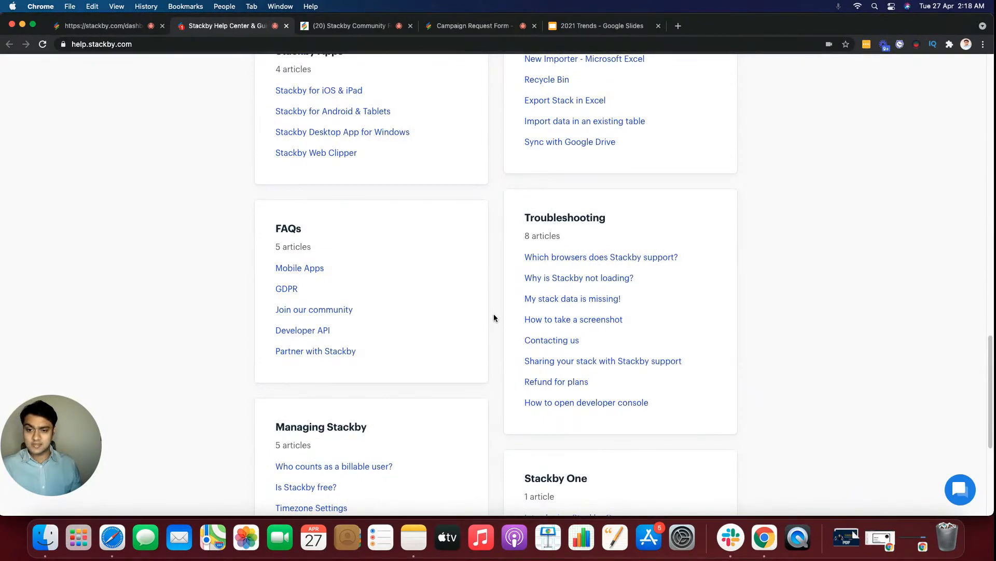
pyautogui.scroll(1, 494, 317)
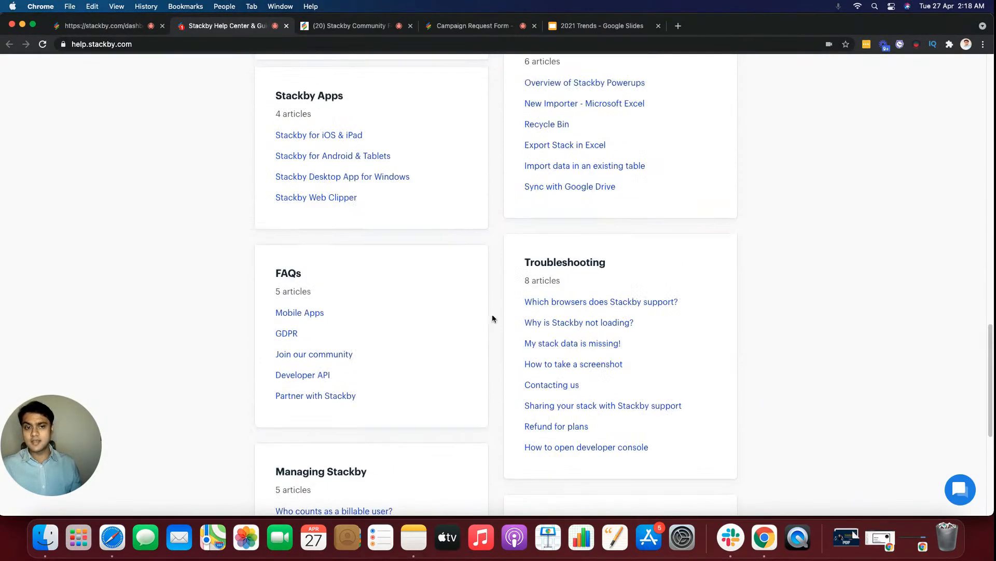
pyautogui.scroll(18, 519, 253)
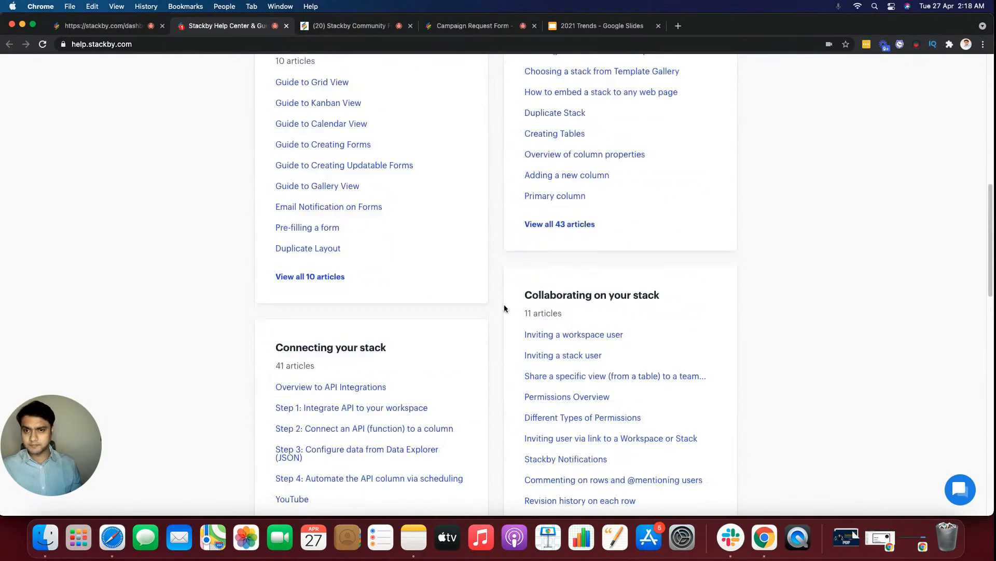
# Go back to the dashboard and switch to the 2021 Trends presentation in Google Slides.
pyautogui.click(133, 27)
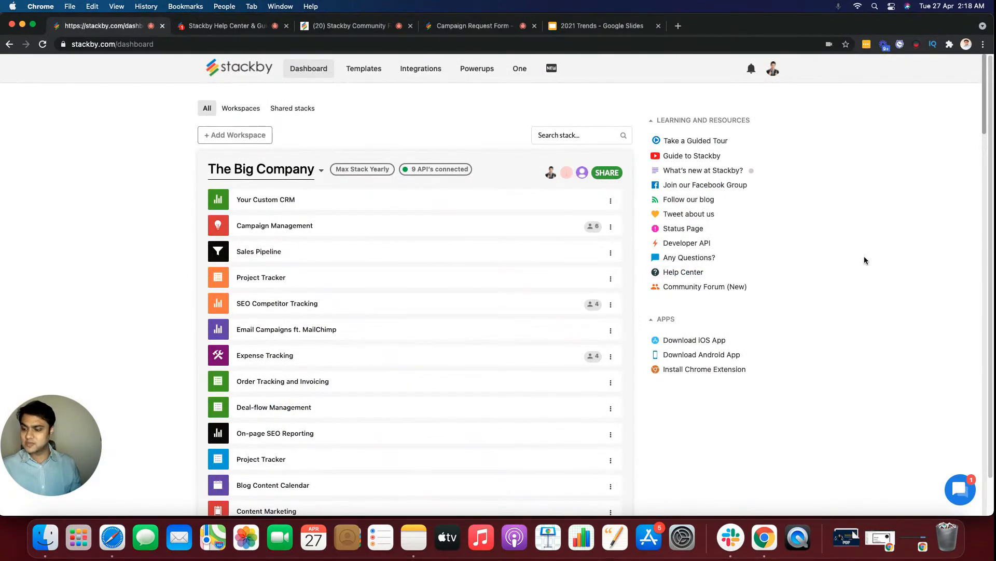
pyautogui.click(606, 27)
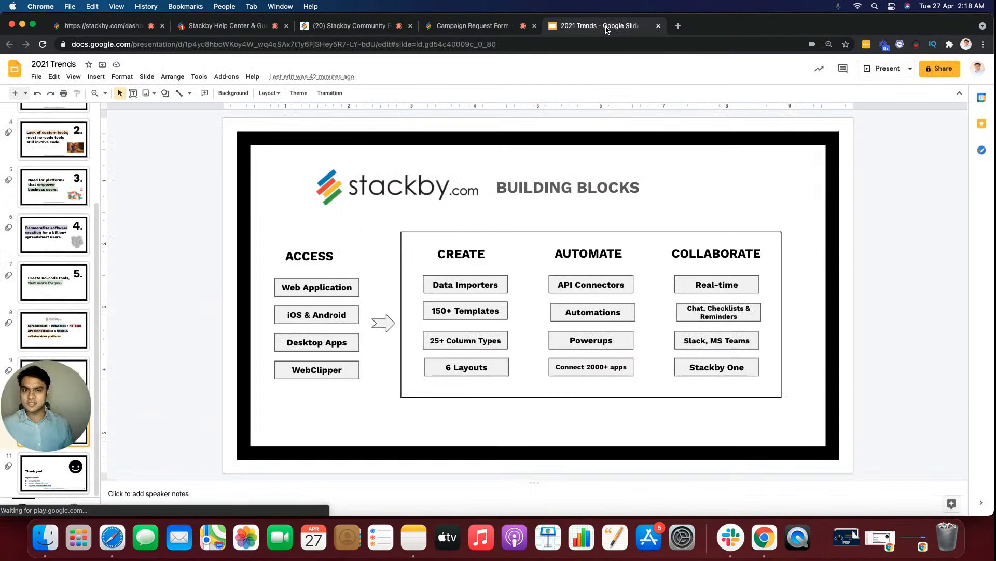